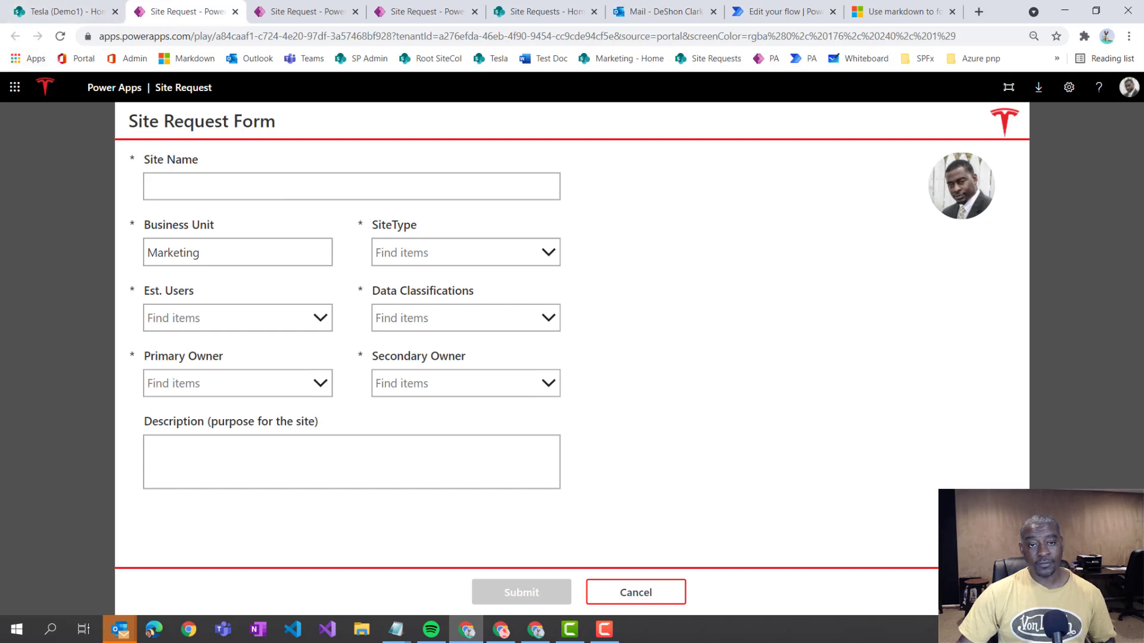
# - Open the approver's 'Site Request needs your approval' email in Outlook and choose Approve
pyautogui.click(535, 629)
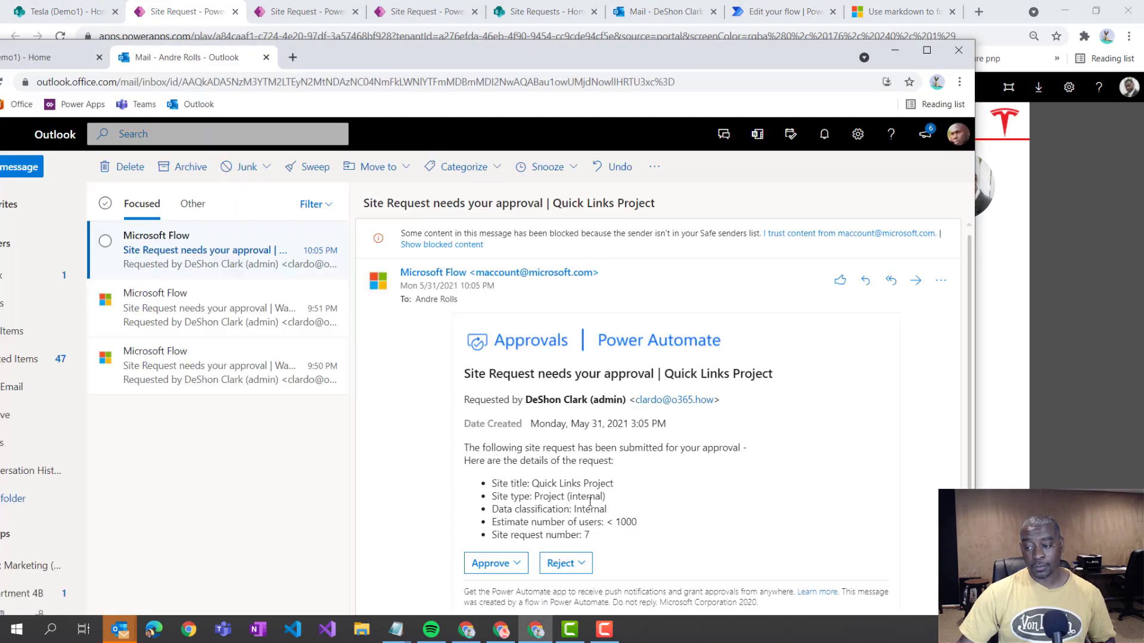
pyautogui.click(504, 567)
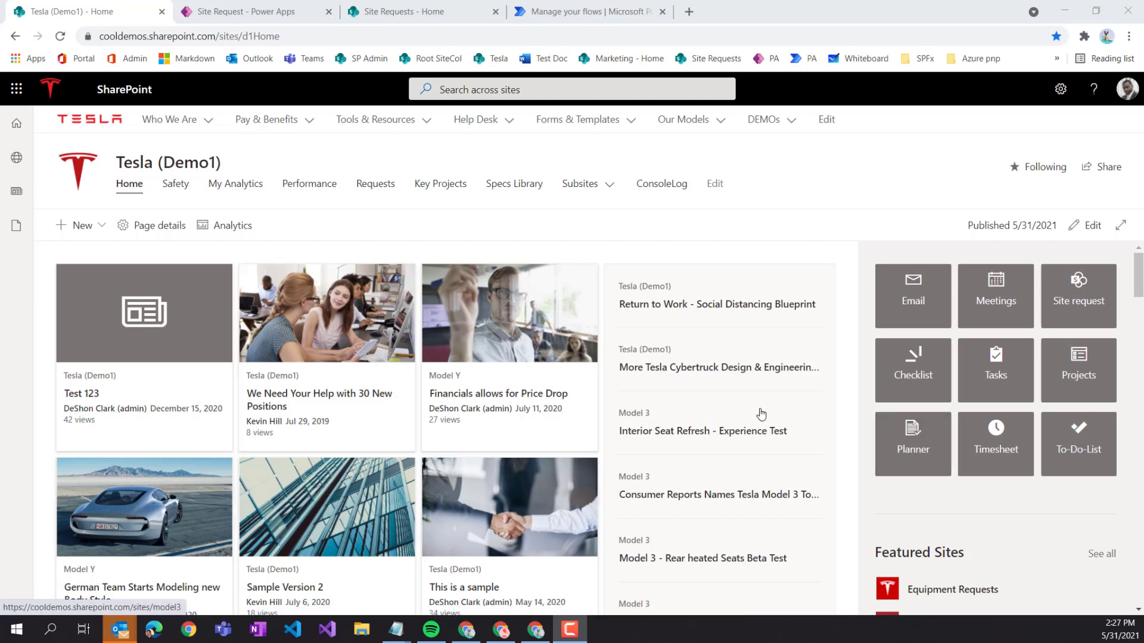
# - Launch the Site request Power App from SharePoint, then go to Power Automate's My flows list
pyautogui.click(1077, 307)
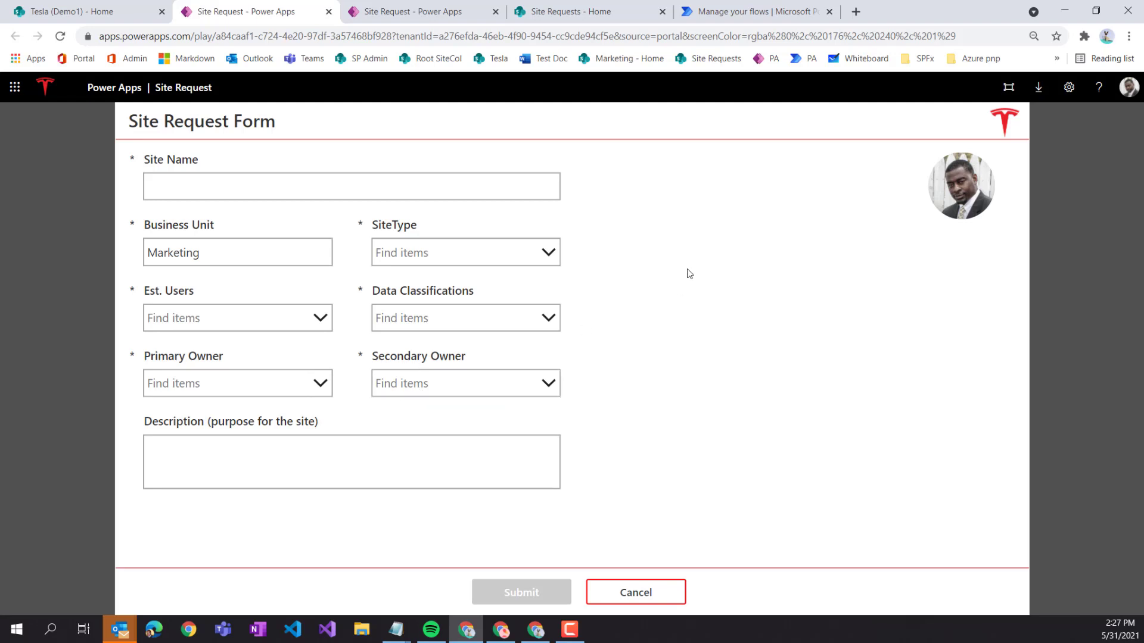
pyautogui.click(704, 10)
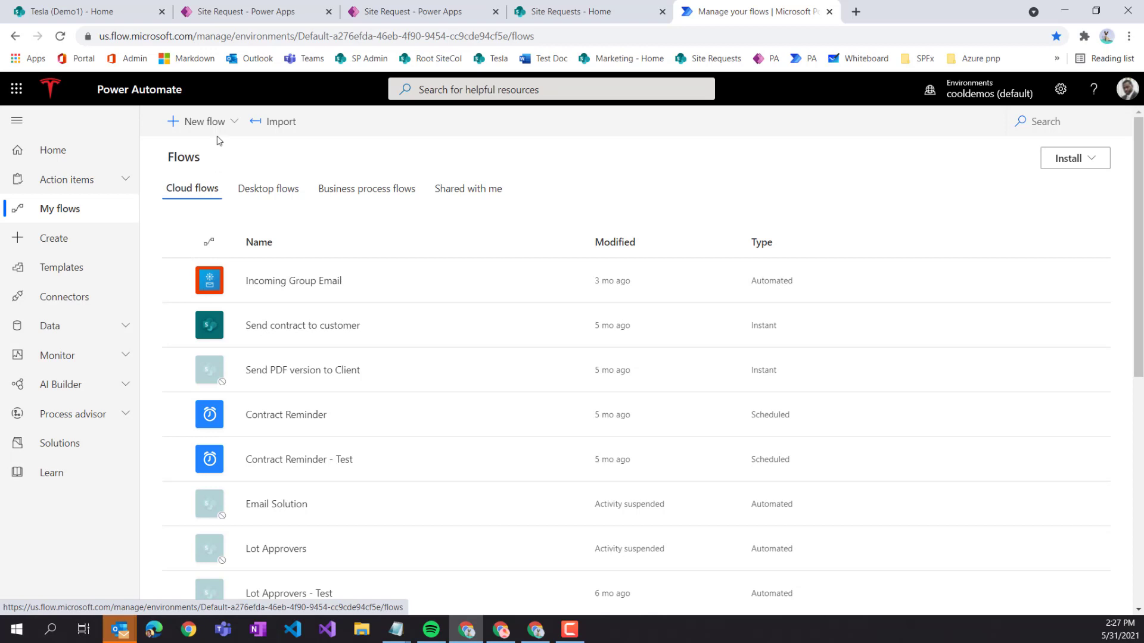
# - Create automated cloud flow 'Site Request' with the SharePoint 'When an item is created' trigger
pyautogui.click(202, 125)
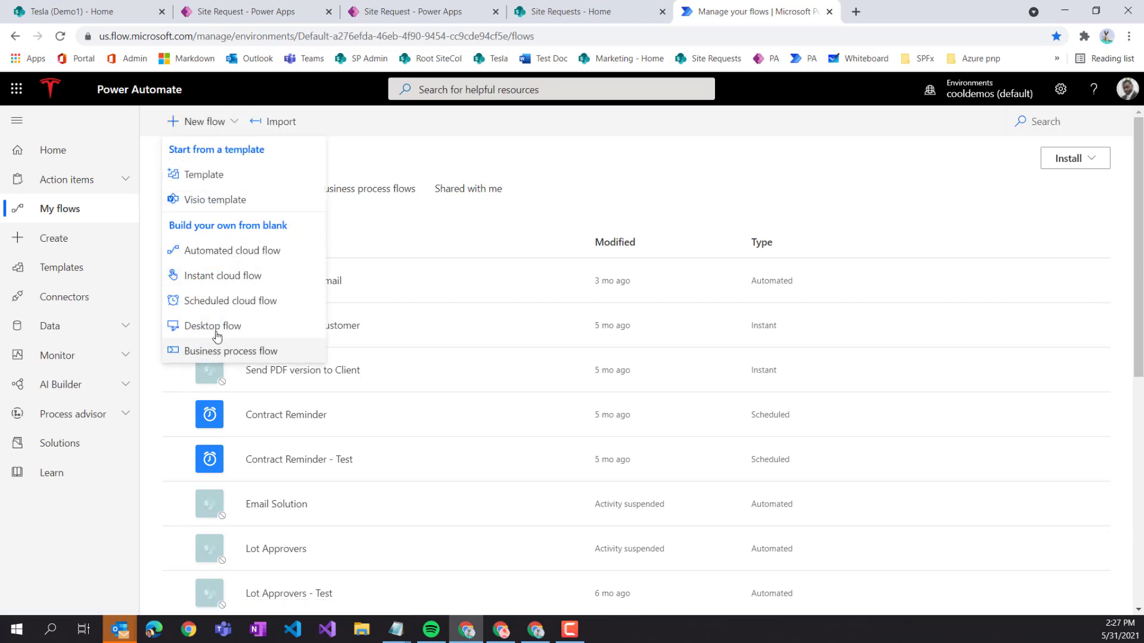
pyautogui.click(208, 251)
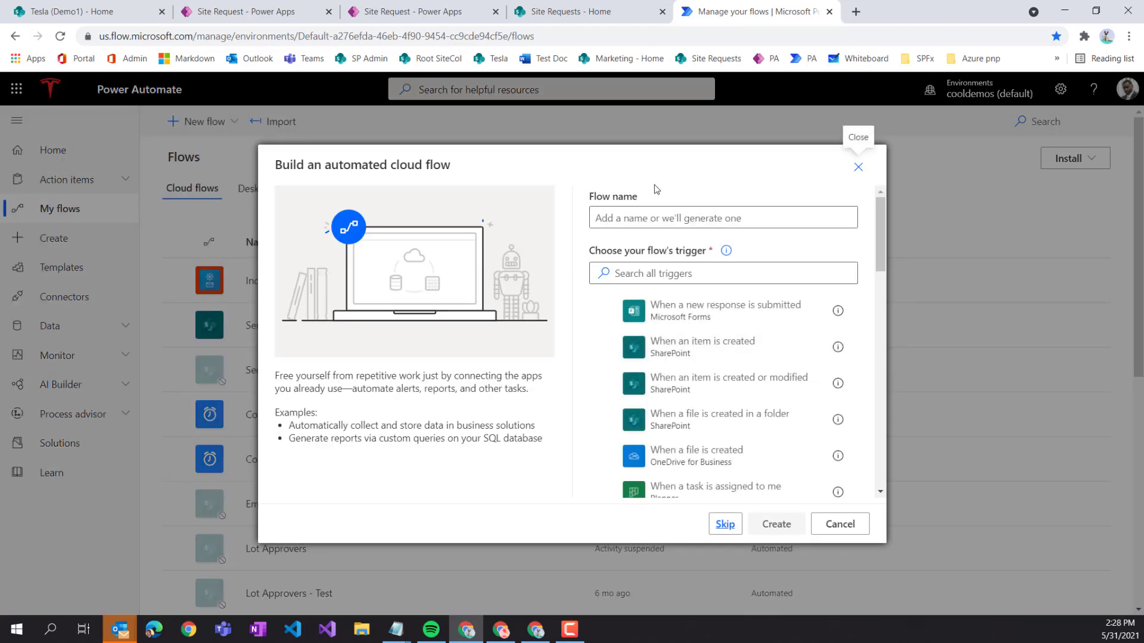
pyautogui.click(672, 221)
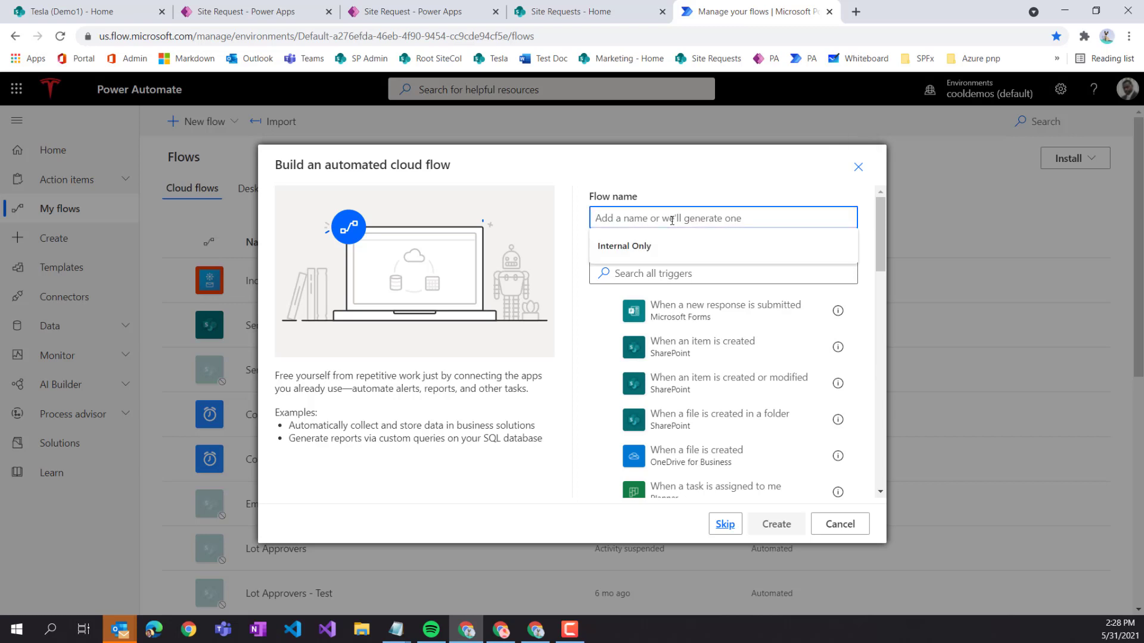
pyautogui.write('Site Reque')
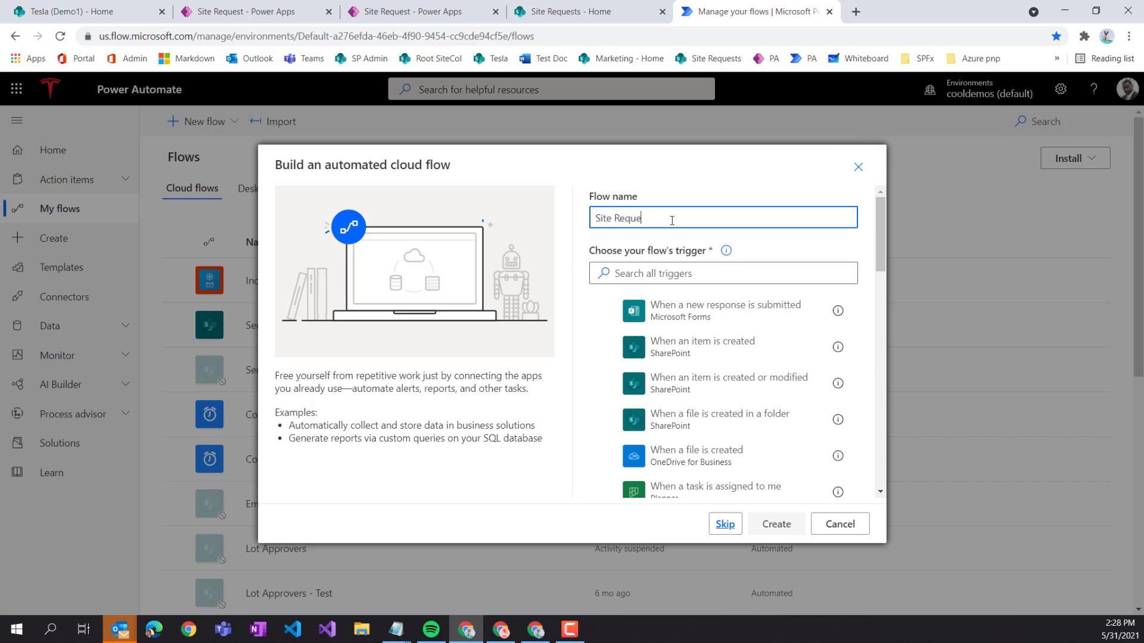
pyautogui.write('st')
pyautogui.press('Tab')
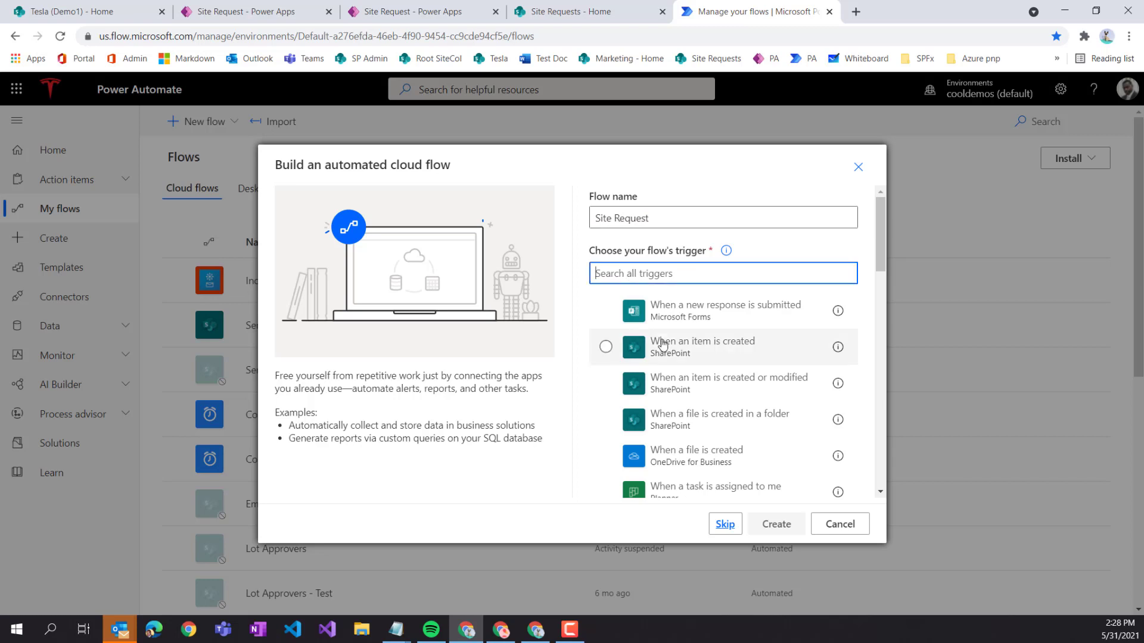
pyautogui.click(664, 358)
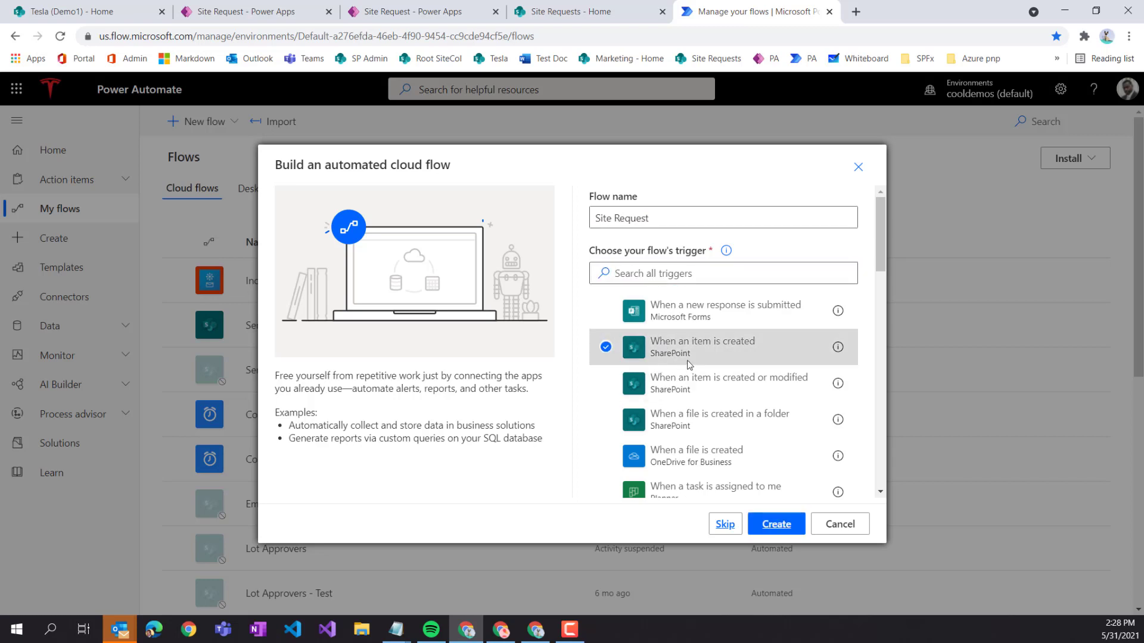
pyautogui.click(773, 517)
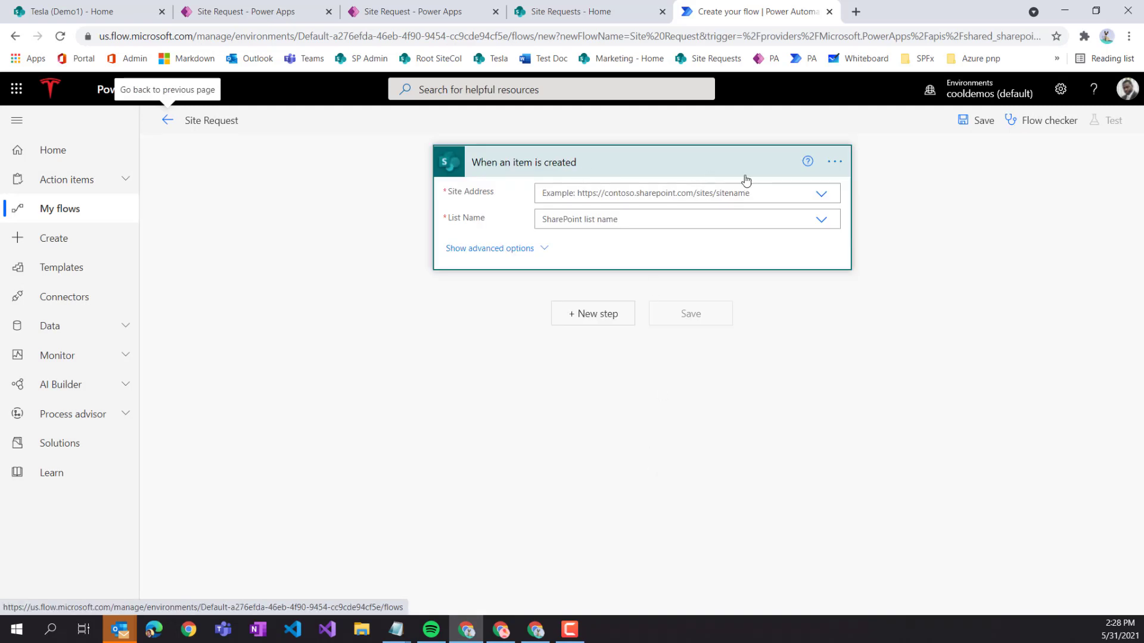
# - Rename the trigger to 'When site request is created'
pyautogui.click(845, 164)
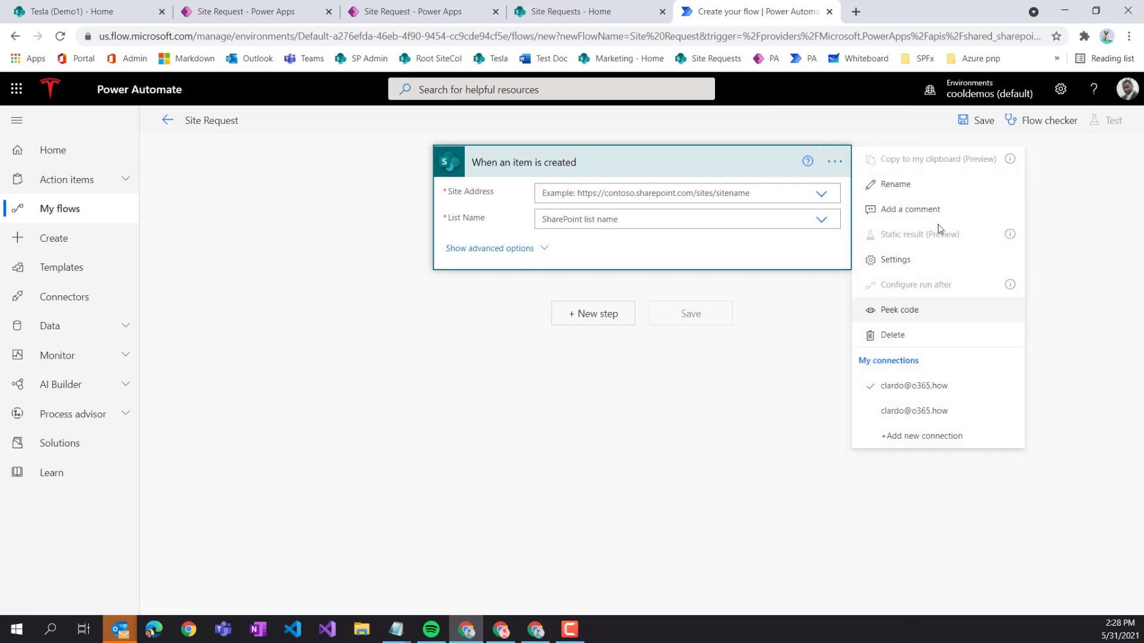
pyautogui.click(901, 183)
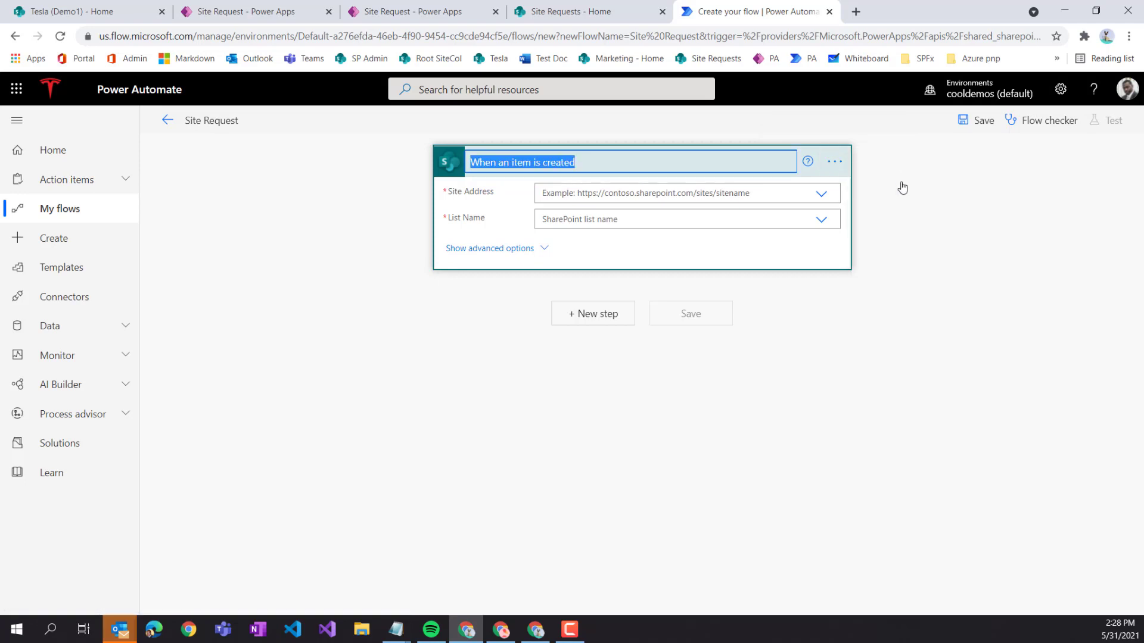
pyautogui.write('When i')
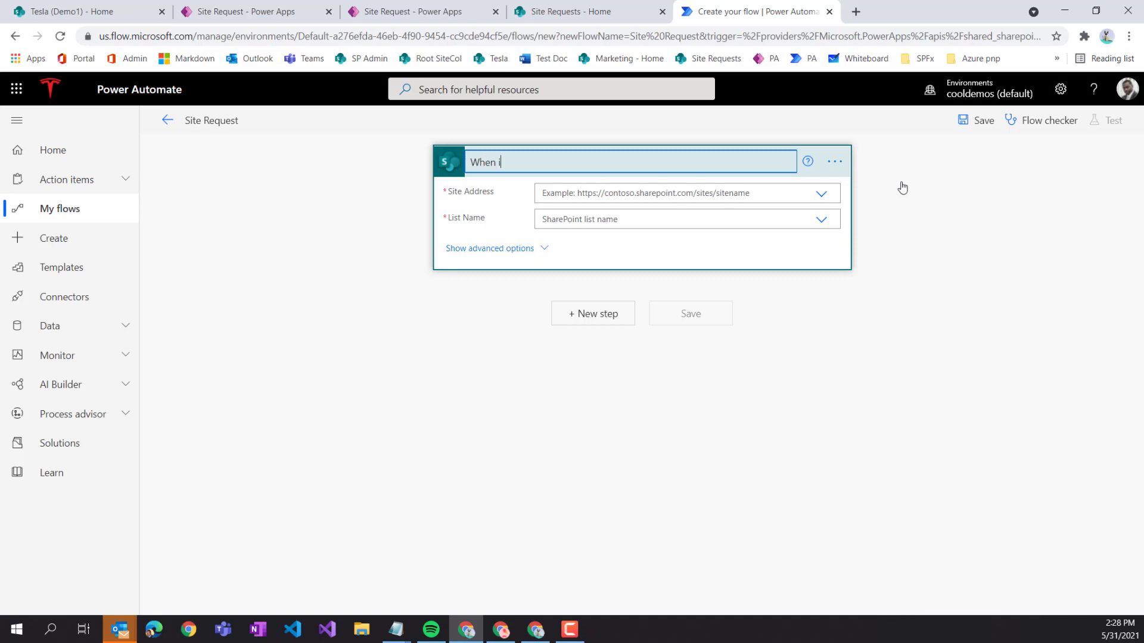
pyautogui.write('tem')
pyautogui.click(826, 257)
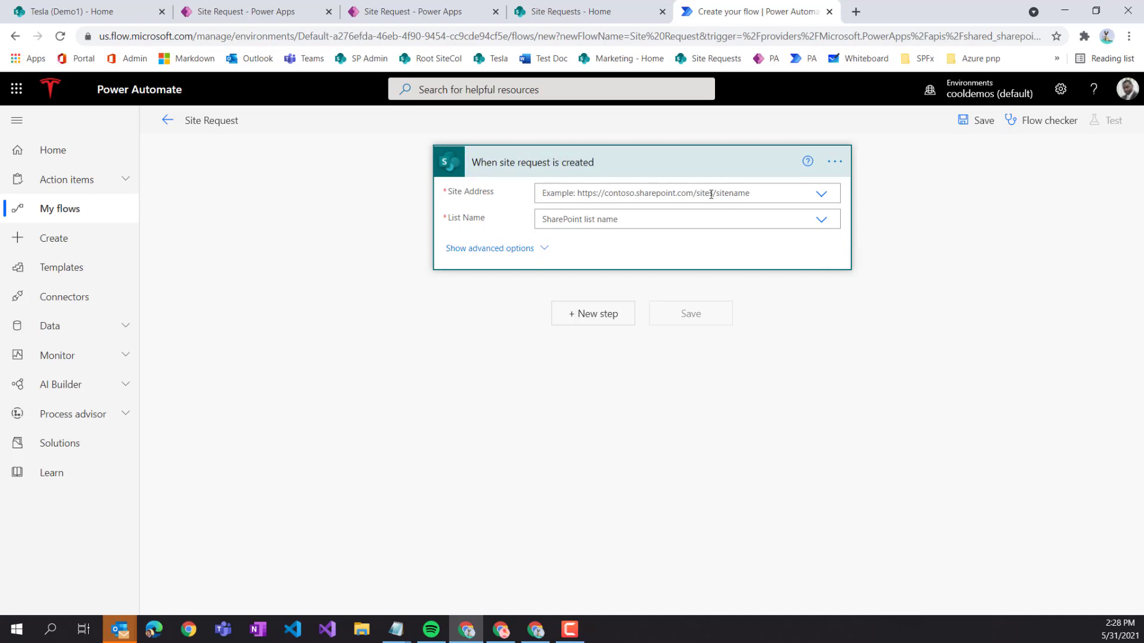
# - Point the trigger at the Site Requests site and Site Requests list, leaving column limits unset
pyautogui.click(822, 194)
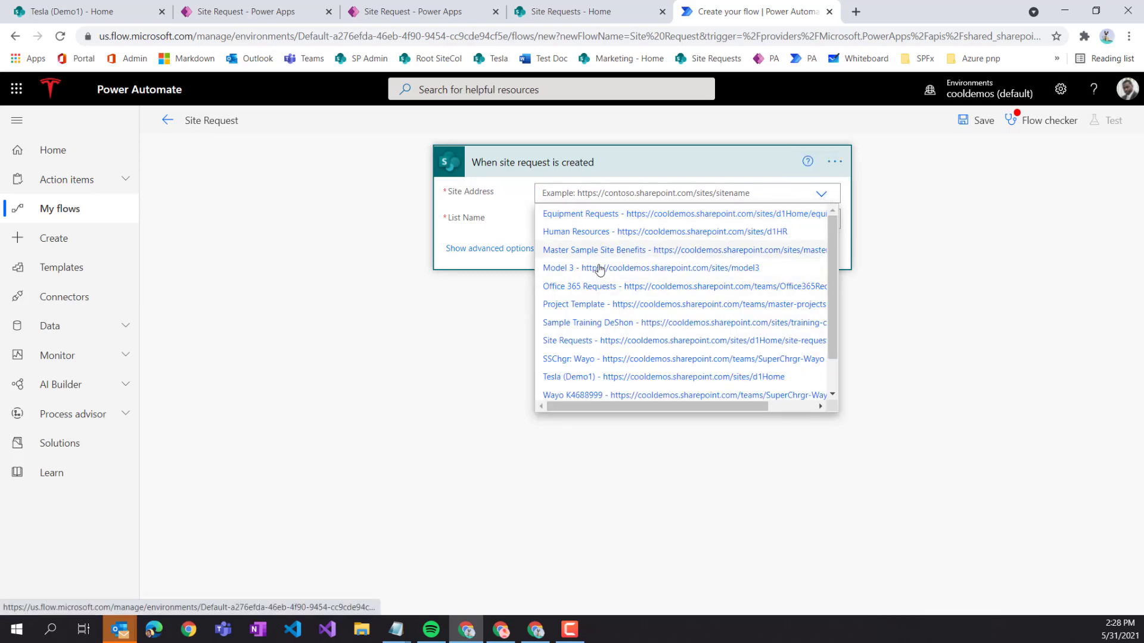
pyautogui.click(570, 341)
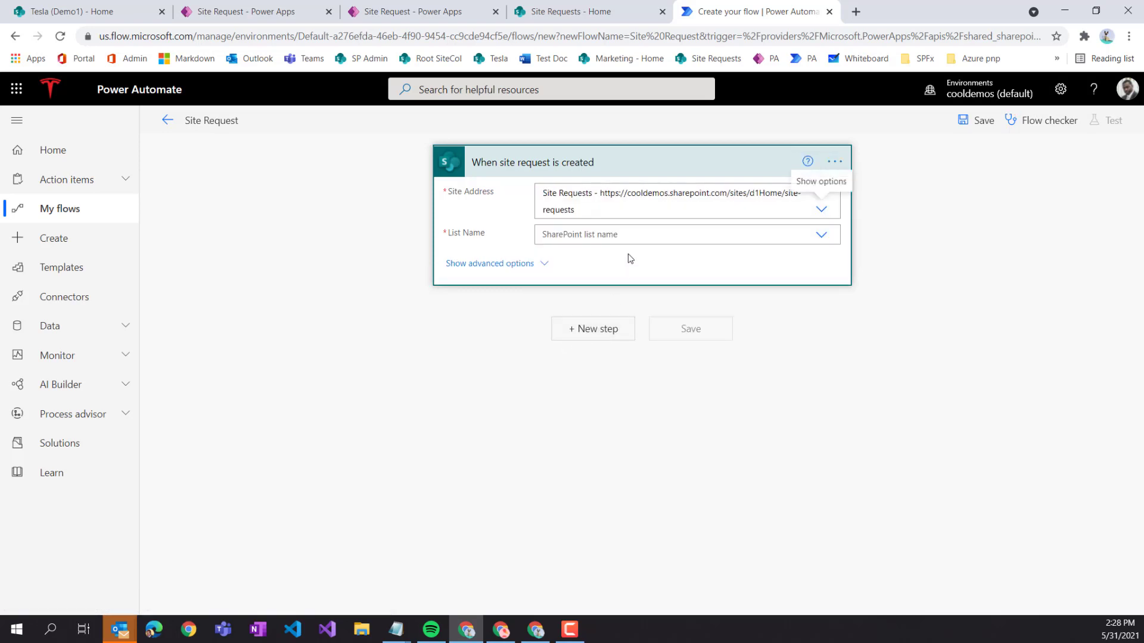
pyautogui.click(821, 234)
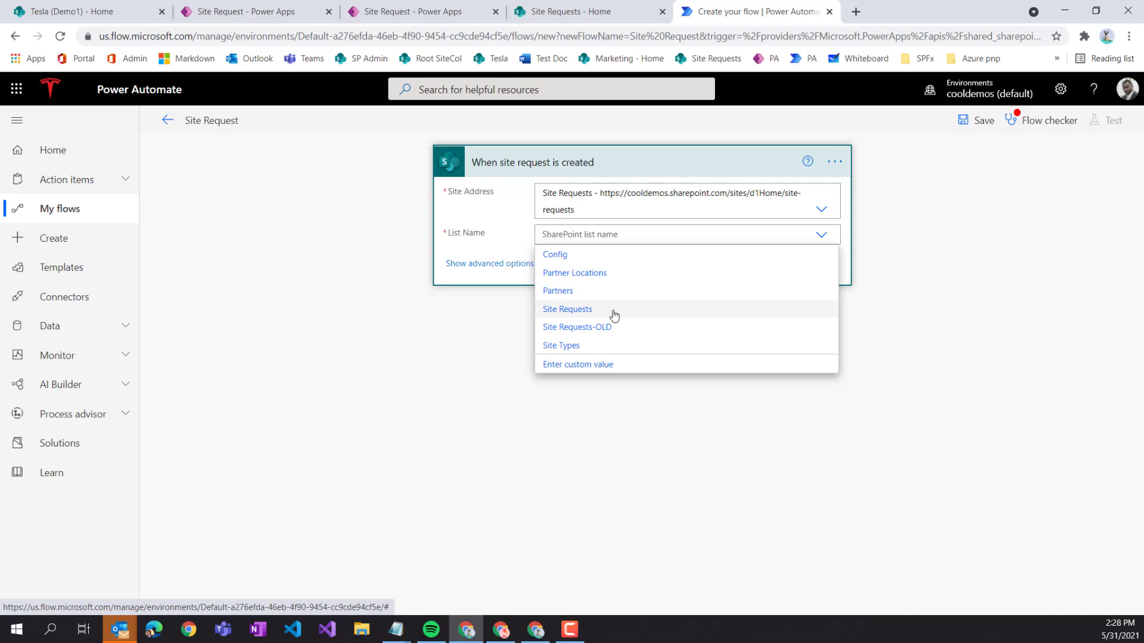
pyautogui.click(581, 315)
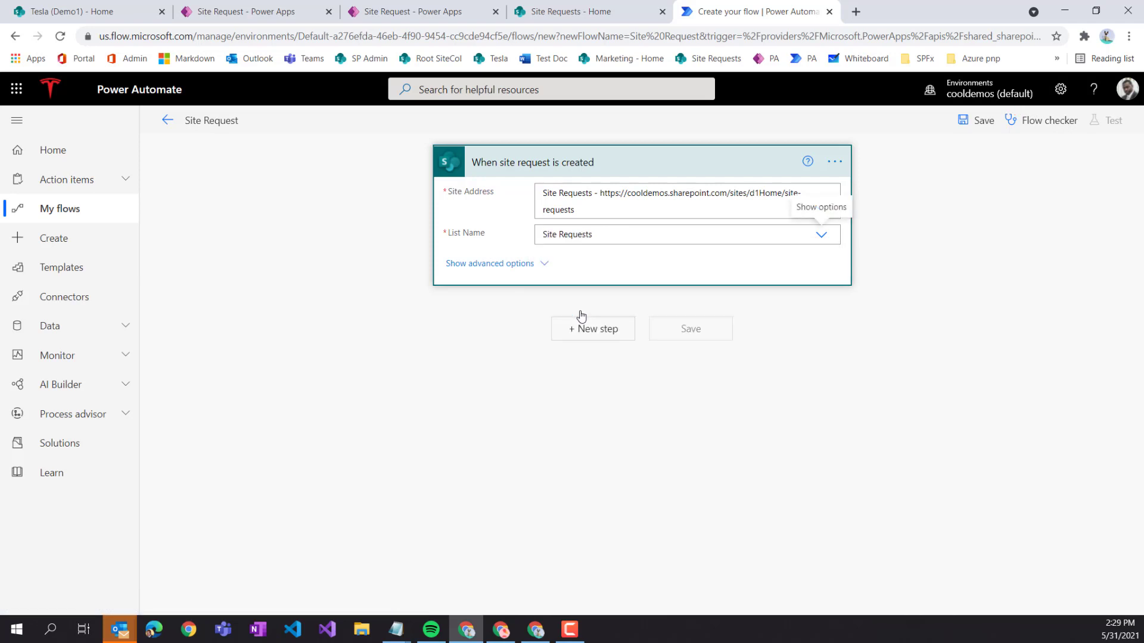
pyautogui.click(545, 264)
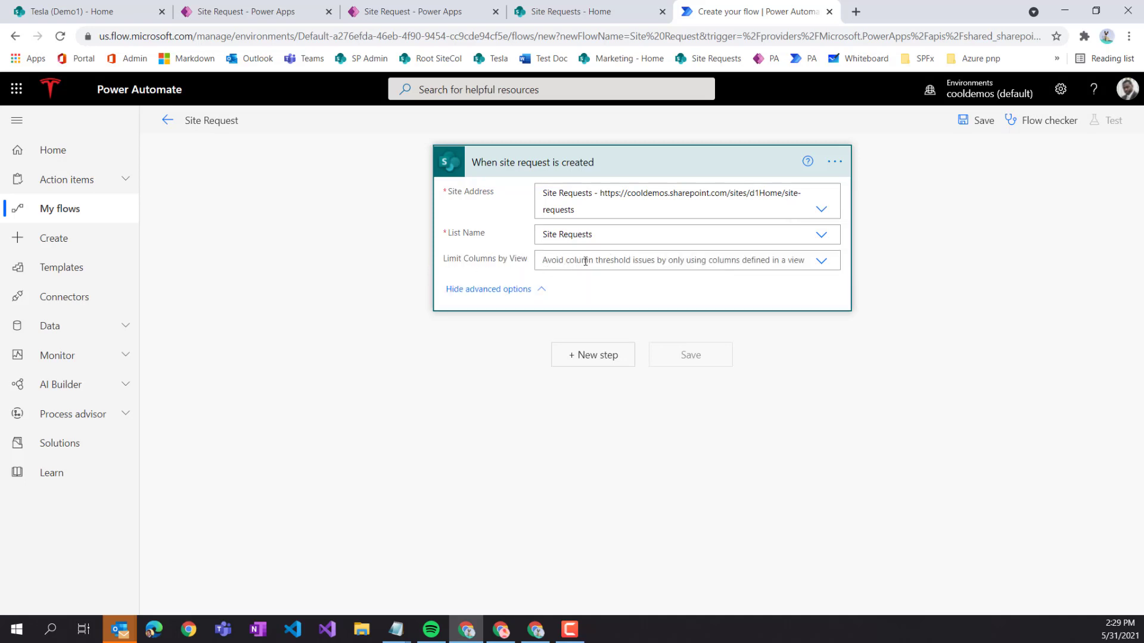
pyautogui.click(822, 261)
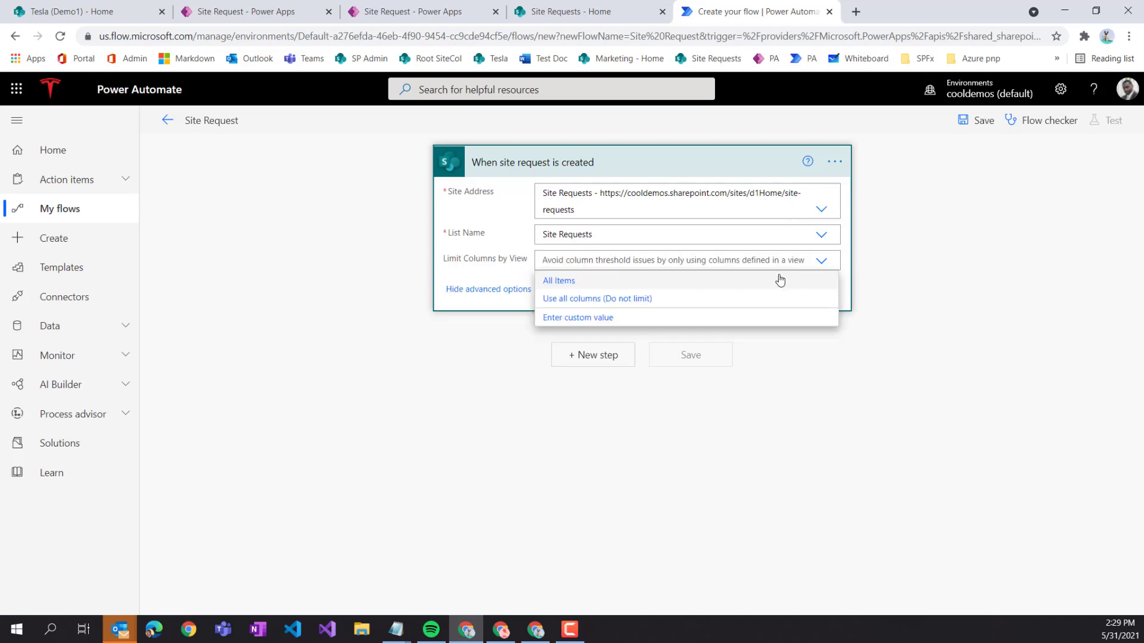
pyautogui.click(897, 297)
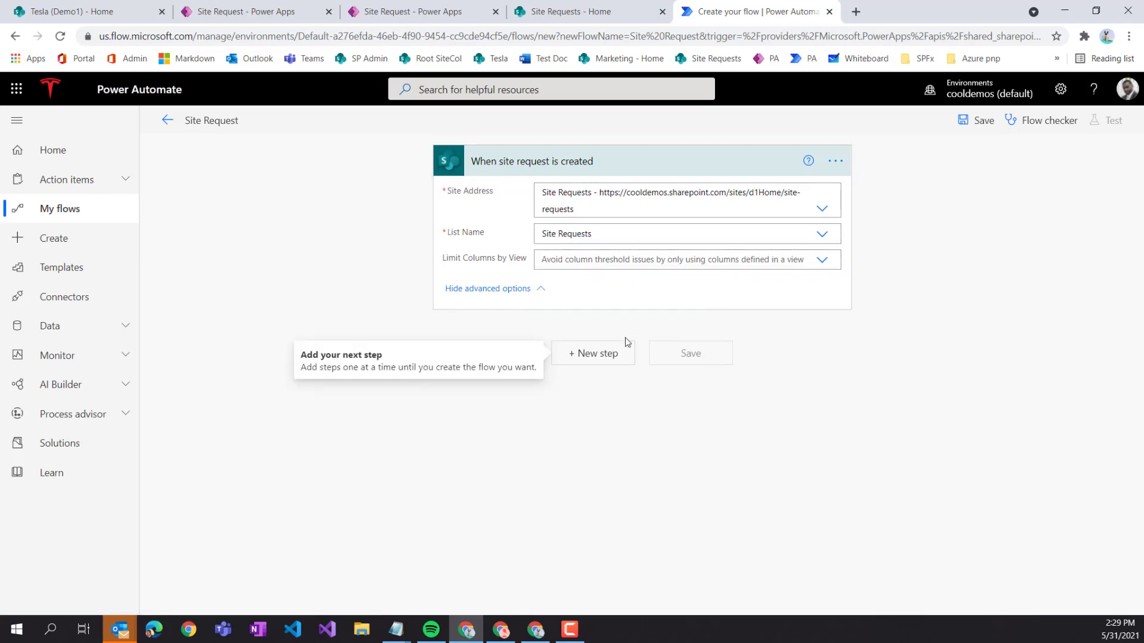
# - Add an Office 365 Outlook 'Send an email (V2)' action below the trigger
pyautogui.click(595, 360)
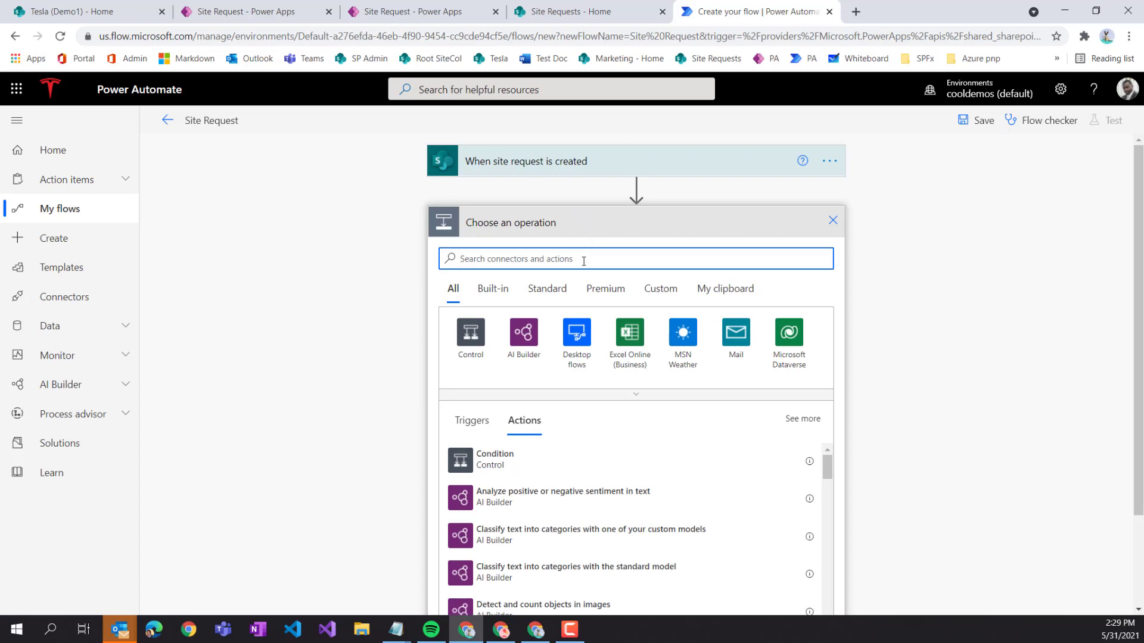
pyautogui.write('send emai')
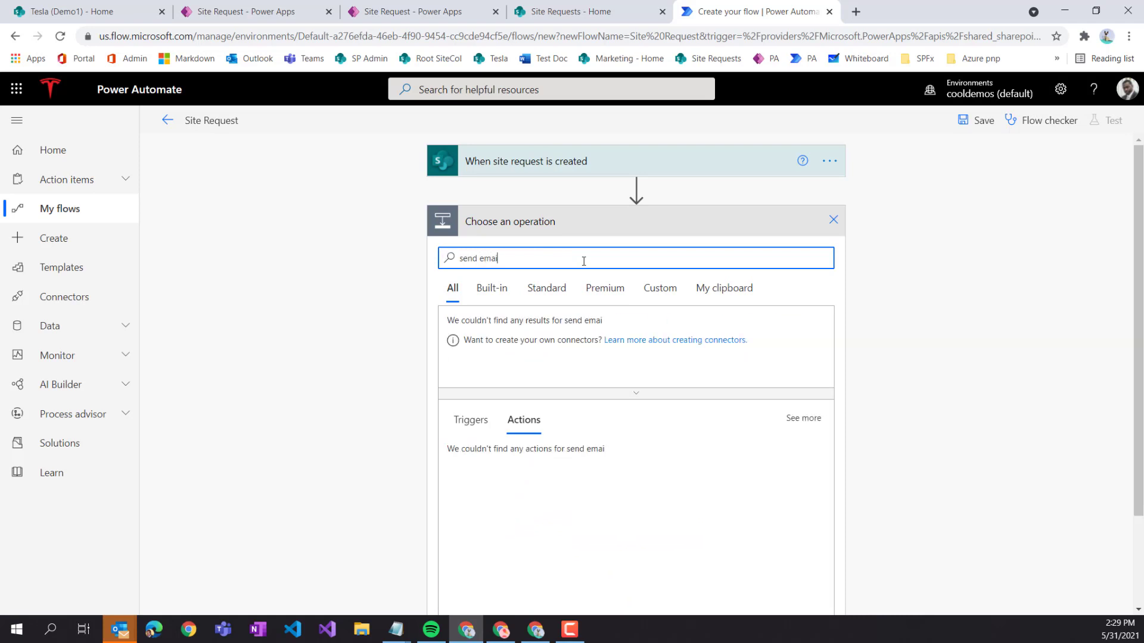
pyautogui.write('l')
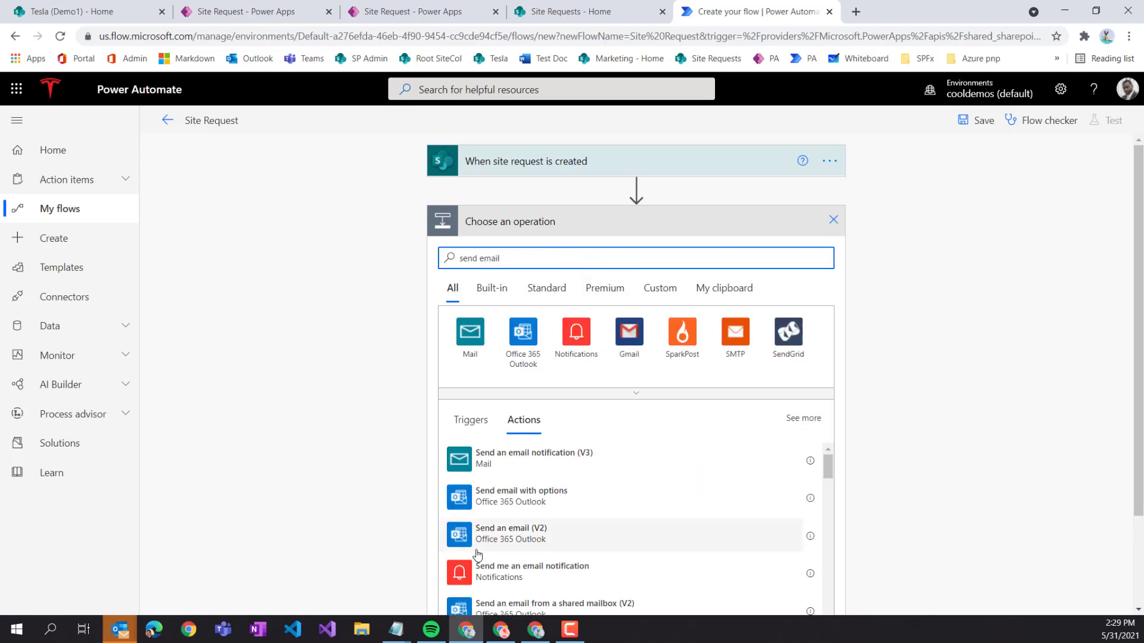
pyautogui.click(533, 541)
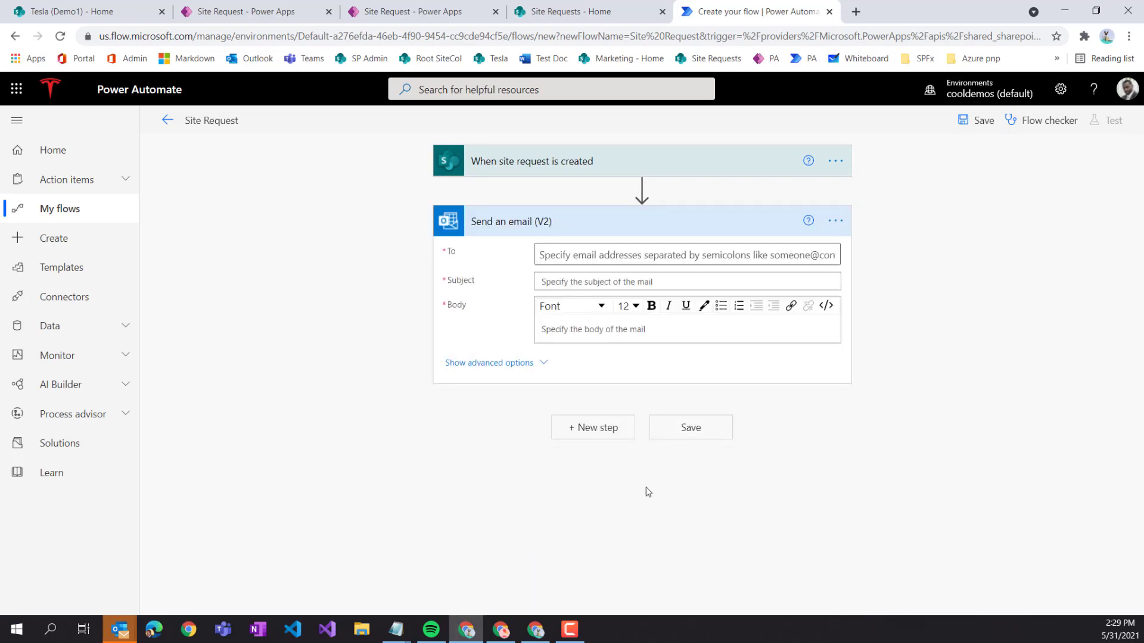
# - Address the email To the request's Created By Email
pyautogui.click(566, 255)
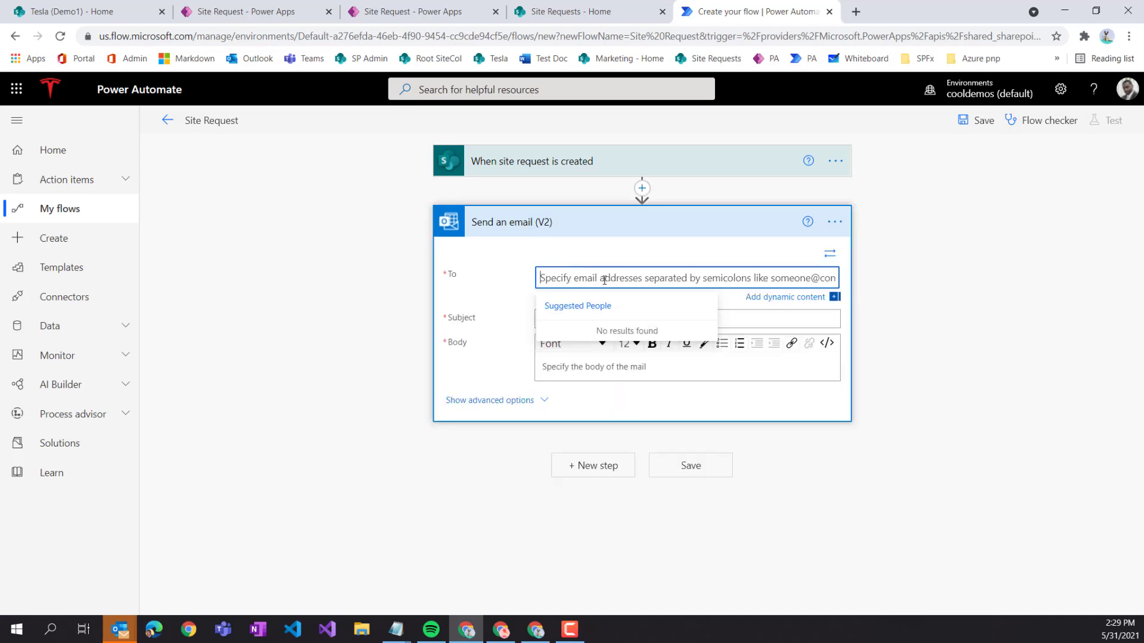
pyautogui.click(762, 304)
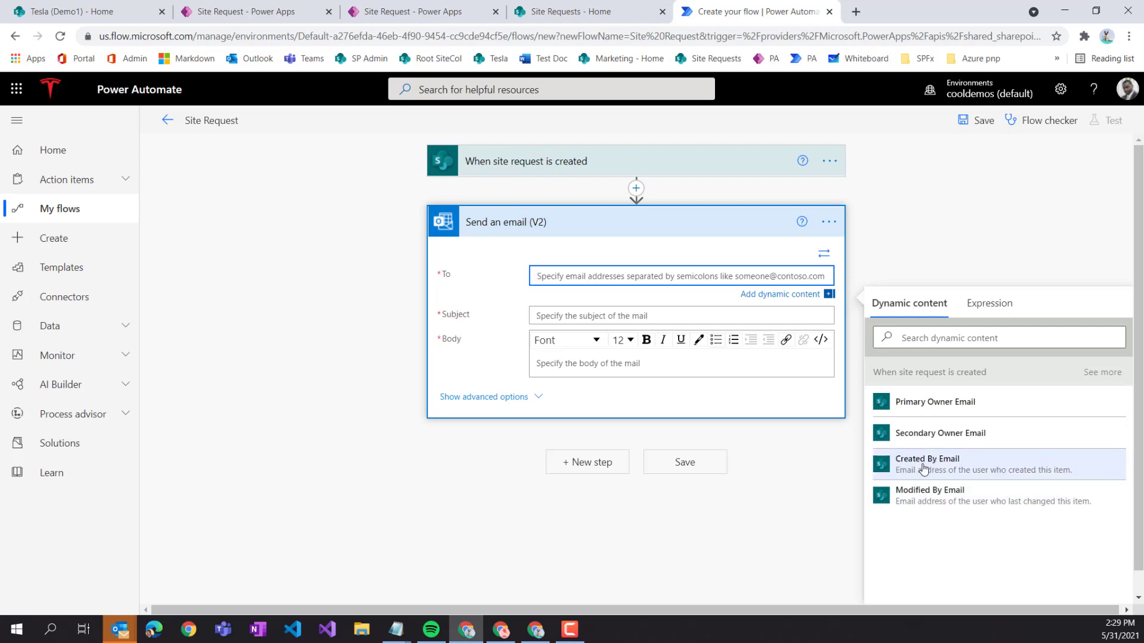
pyautogui.click(941, 465)
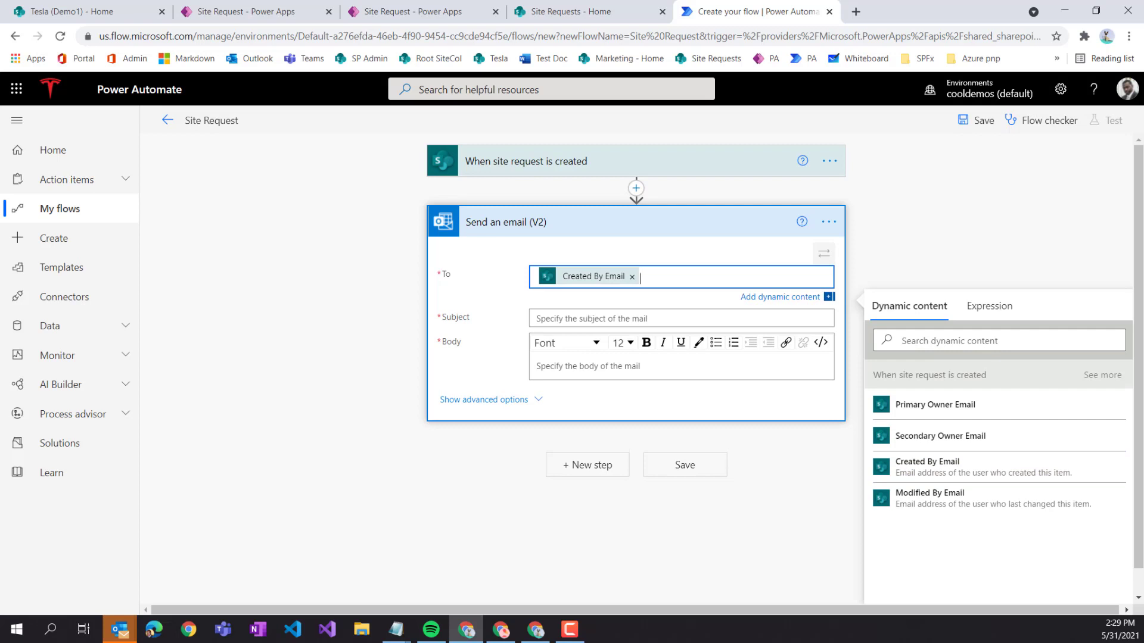
# - Set the subject to 'Your site request has been received for' followed by Site Name
pyautogui.hotkey('alt', 'Tab')
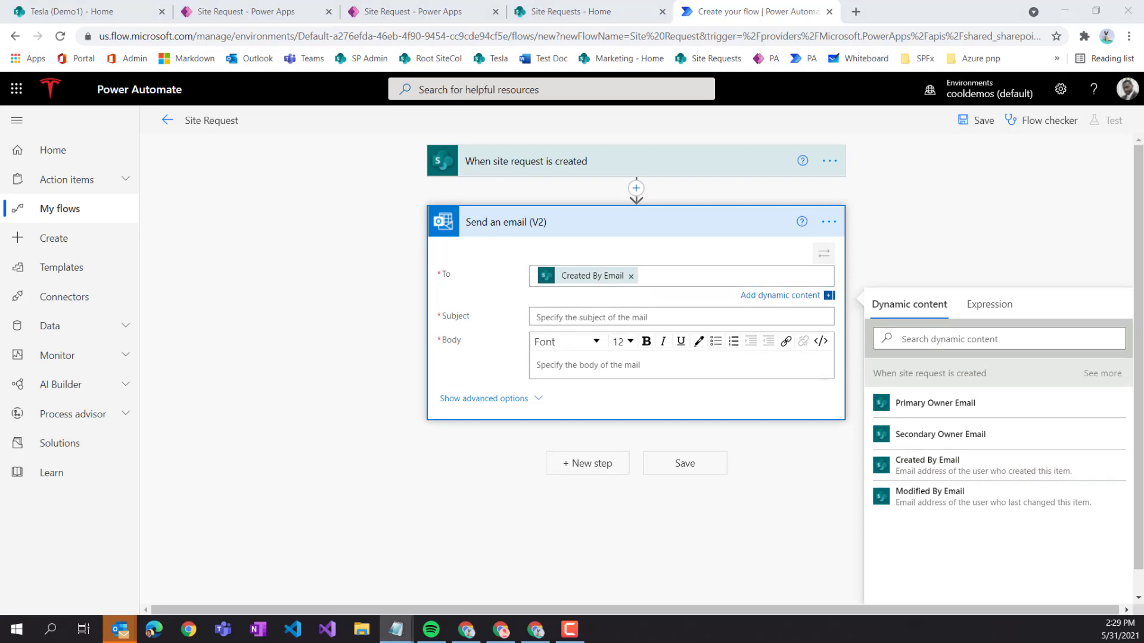
pyautogui.click(579, 317)
pyautogui.write('Your site request has been received')
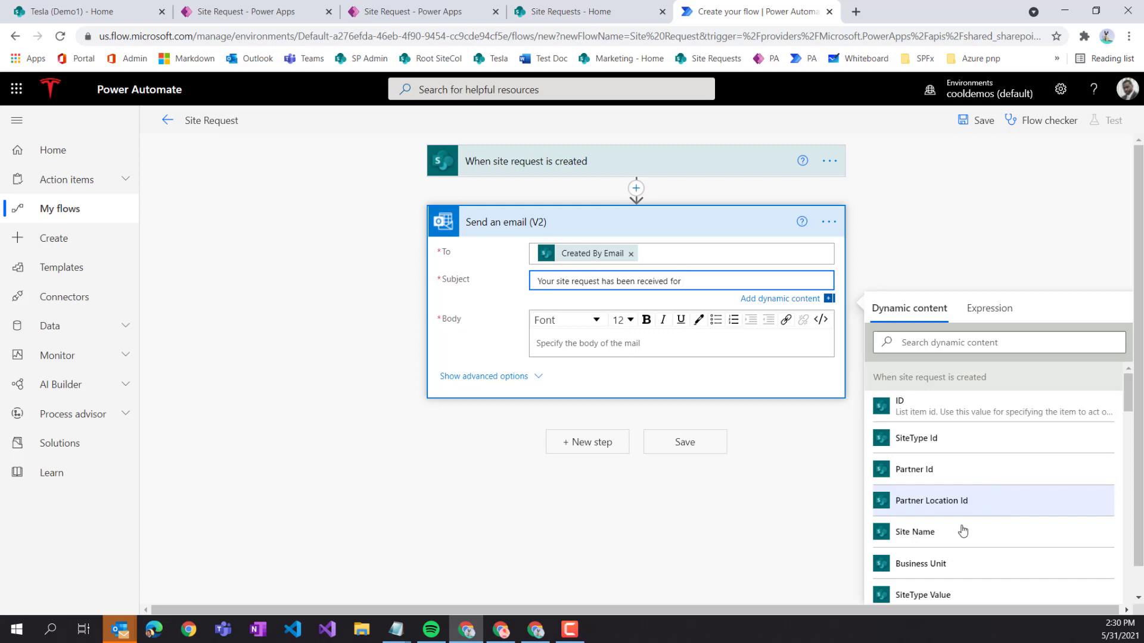
pyautogui.click(925, 539)
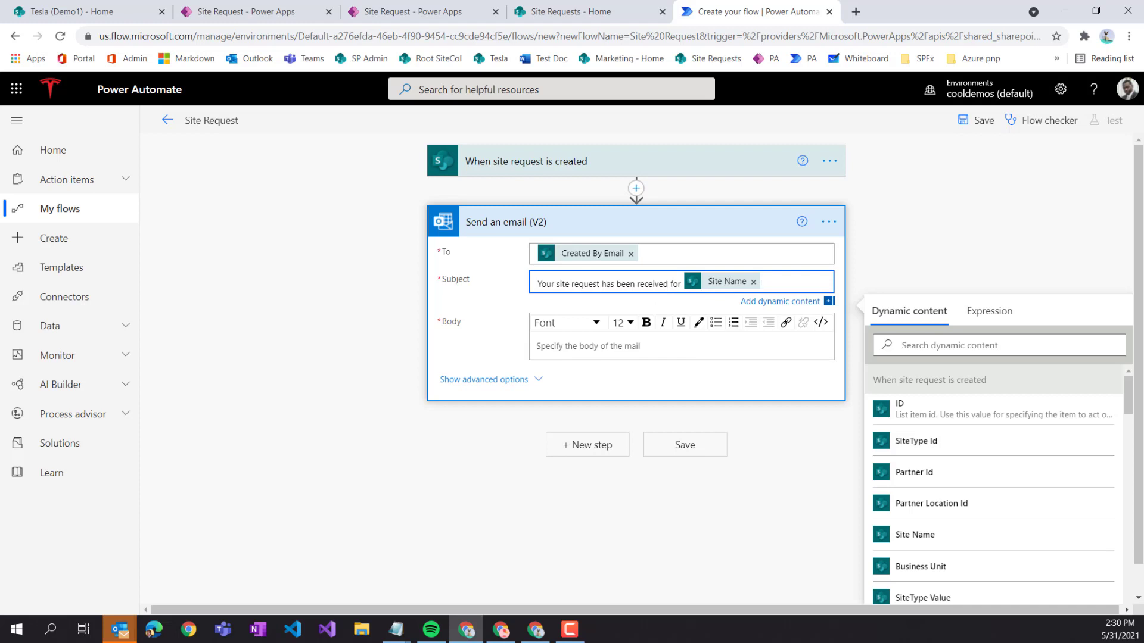
pyautogui.hotkey('alt', 'Tab')
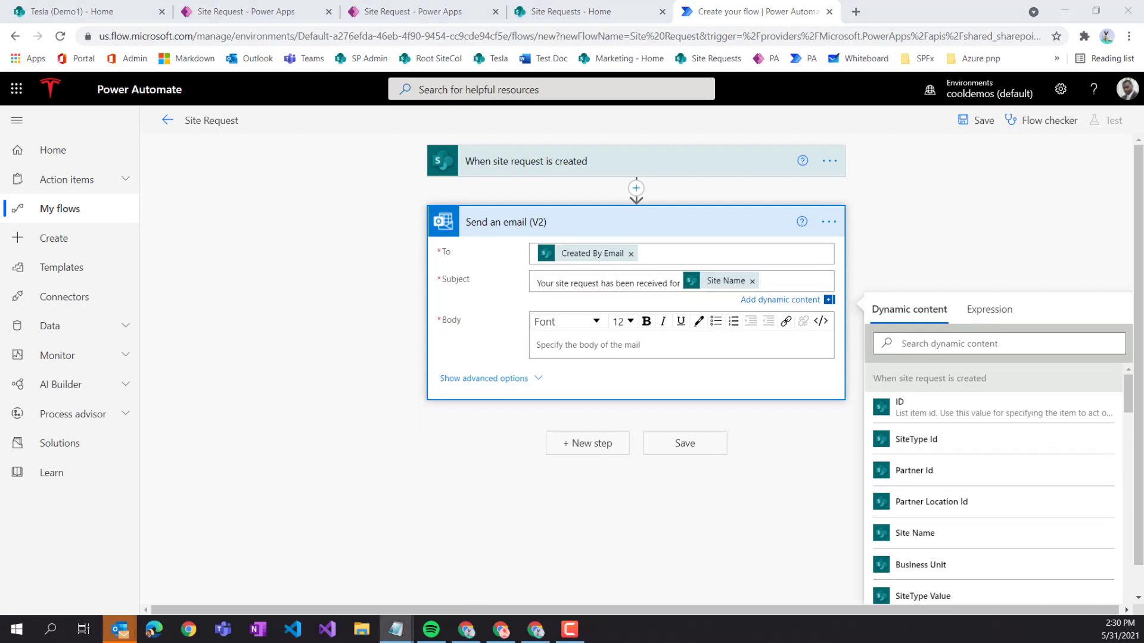
# - Paste the request-received message into the body and greet Primary Owner DisplayName after Dear
pyautogui.click(631, 342)
pyautogui.write('Dear <Primary Owner Name>,  Your site request has been received and is under review.  Once the request is approved, you will receive a final notification.  We will notify you if there are any questions about your request.  Here are the details of your request: •\tSite title: •\tSite type: •\tData classification: •\tEstimate number of users: •\tSite request number:  Regards, Automated system.')
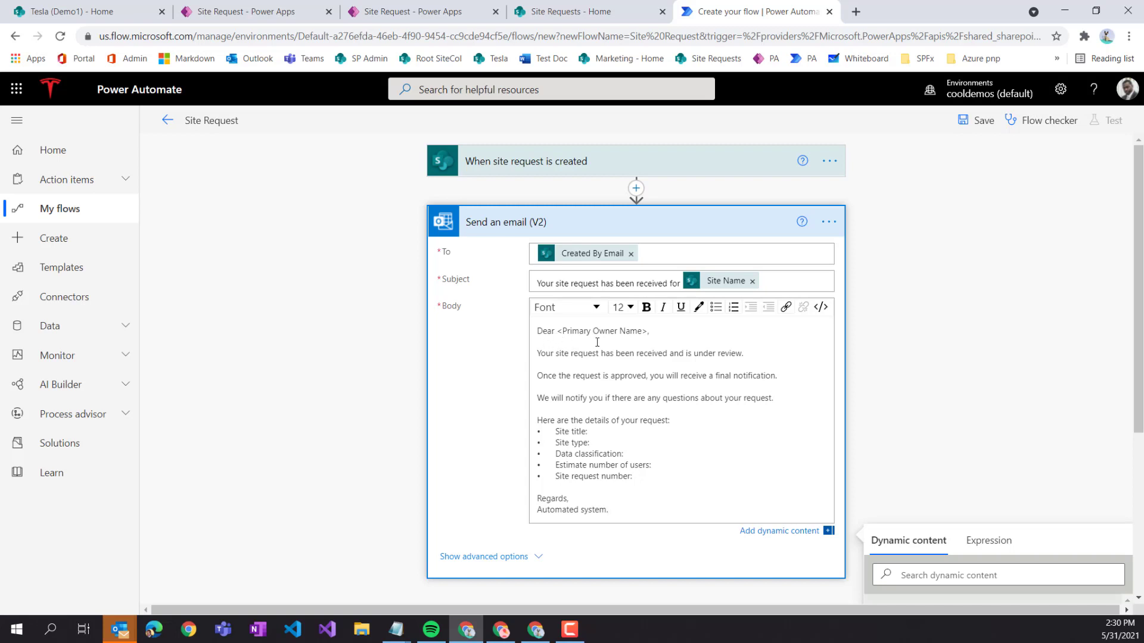
pyautogui.moveTo(649, 331); pyautogui.dragTo(589, 331)
pyautogui.press('BackSpace')
pyautogui.press('BackSpace')
pyautogui.press('BackSpace')
pyautogui.press('BackSpace')
pyautogui.press('BackSpace')
pyautogui.press('BackSpace')
pyautogui.press('BackSpace')
pyautogui.press('BackSpace')
pyautogui.click(777, 534)
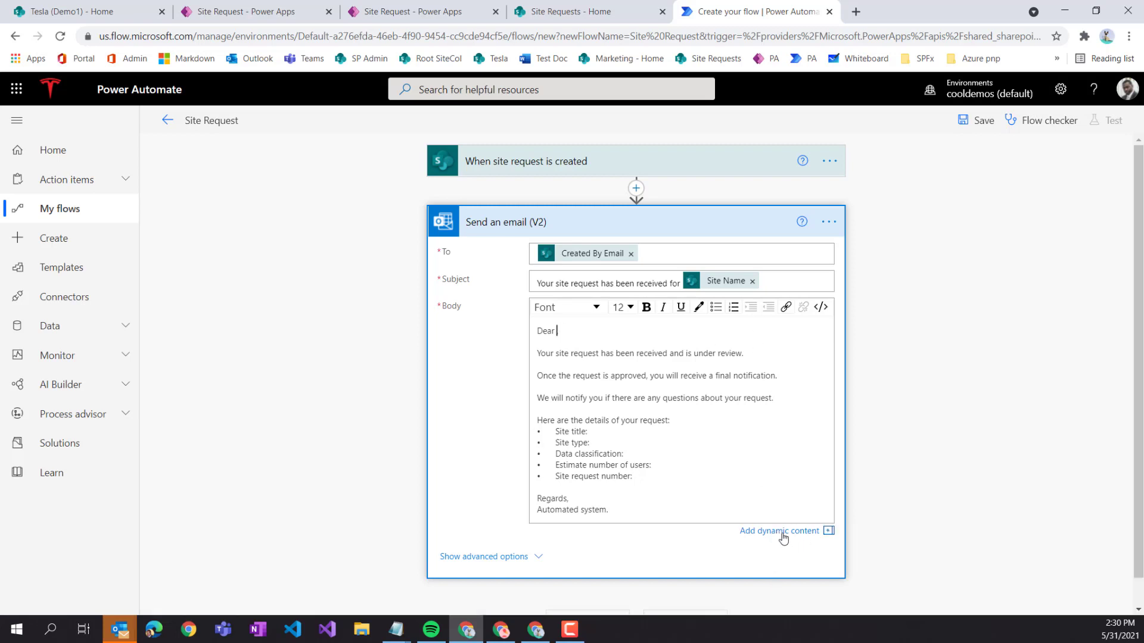
pyautogui.click(781, 536)
pyautogui.scroll(-3, 949, 408)
pyautogui.scroll(-2, 947, 440)
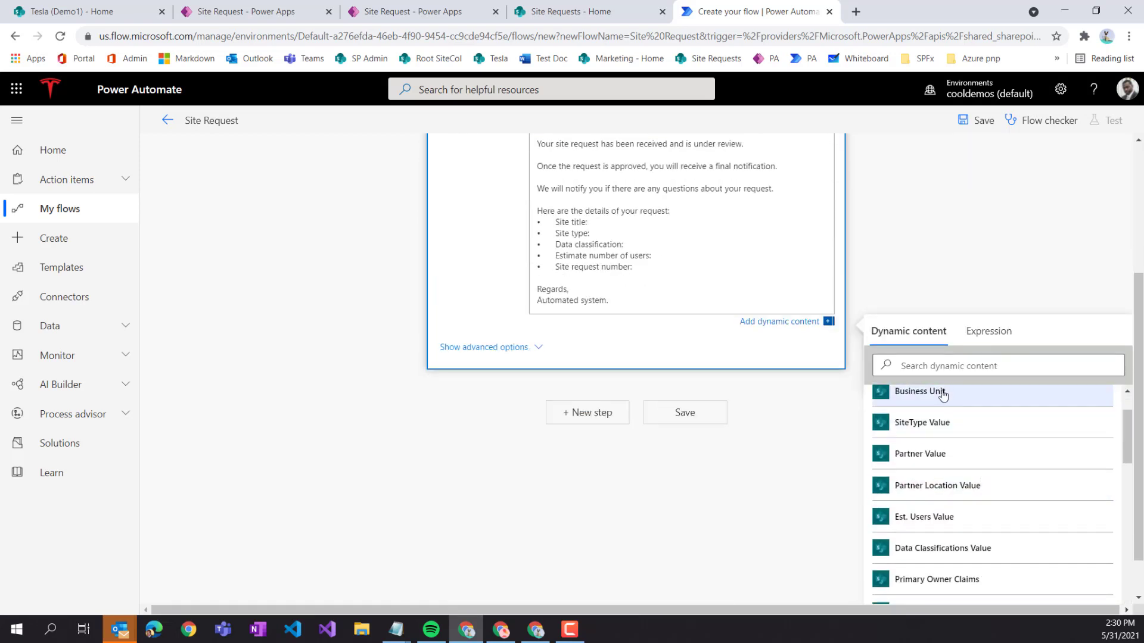
pyautogui.click(939, 366)
pyautogui.write('prima')
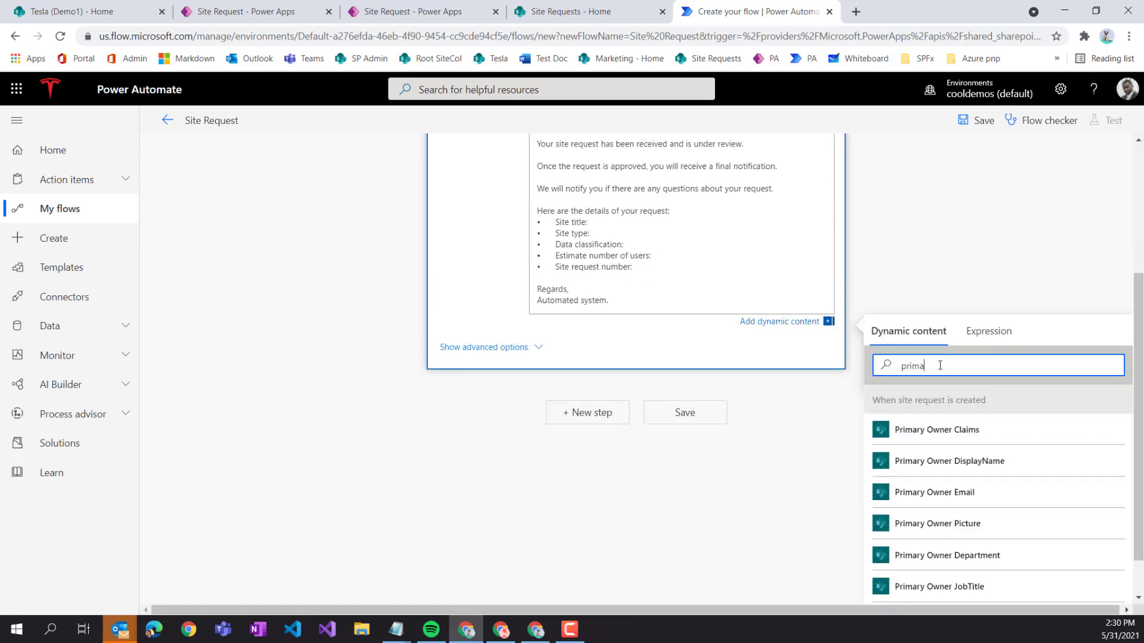
pyautogui.click(941, 462)
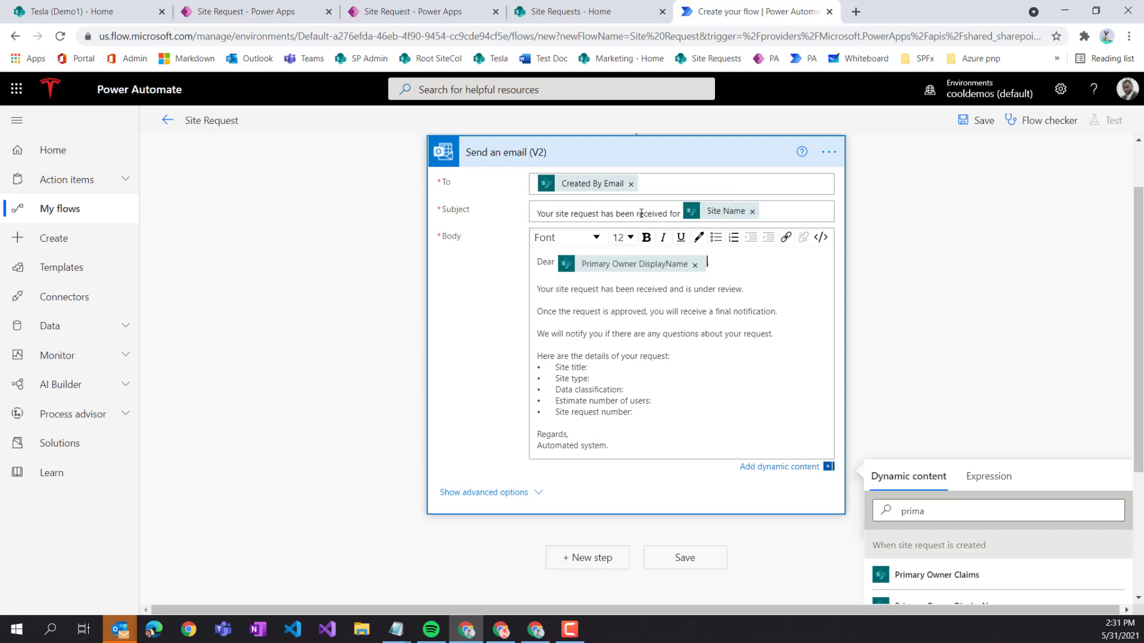
# - Replace the To recipient with Primary Owner Email, checking the Site Request Form's fields
pyautogui.click(630, 184)
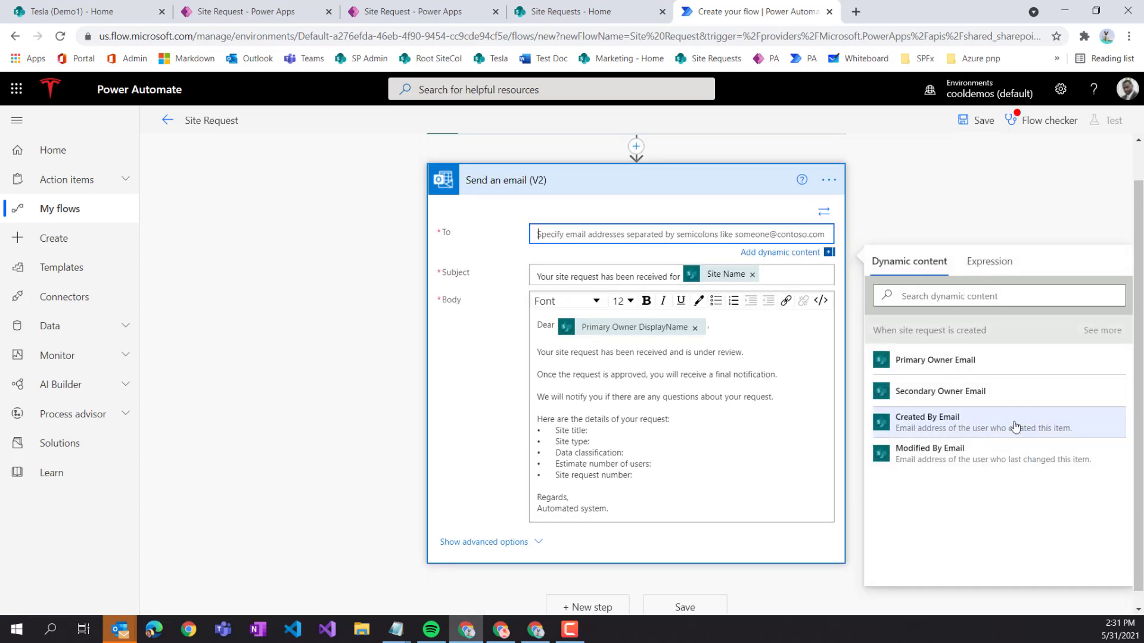
pyautogui.click(960, 363)
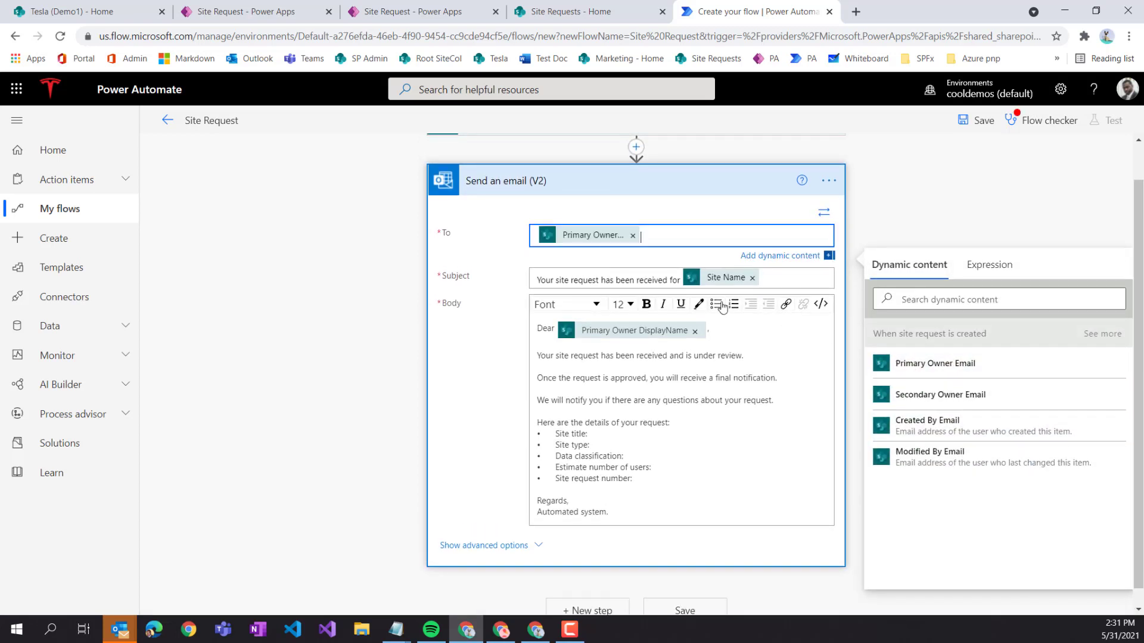
pyautogui.click(392, 16)
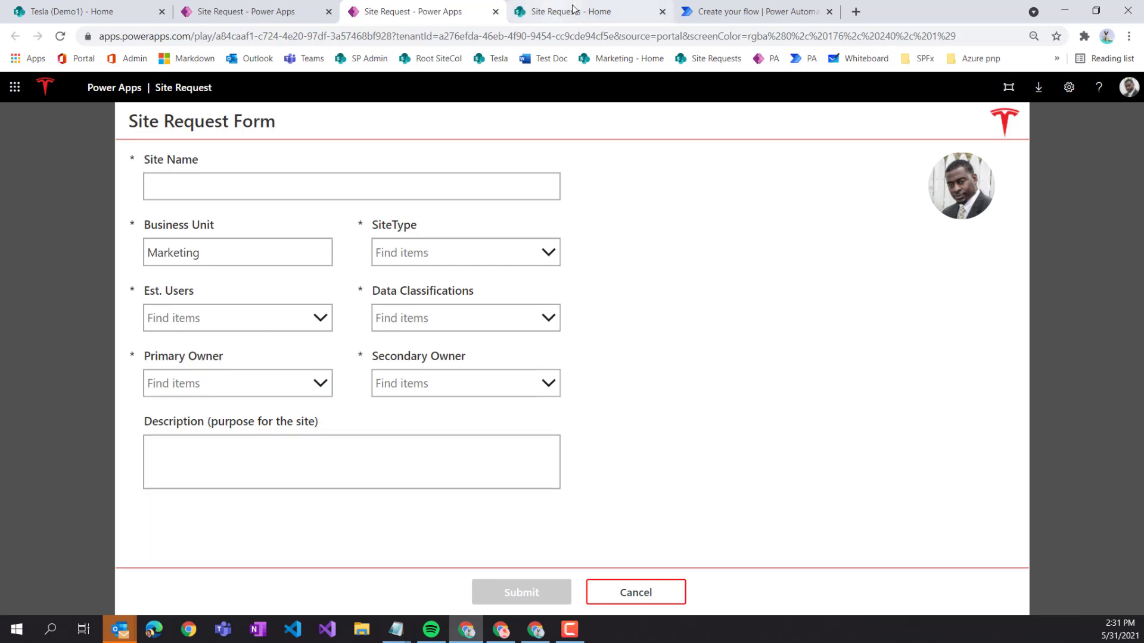
pyautogui.click(724, 12)
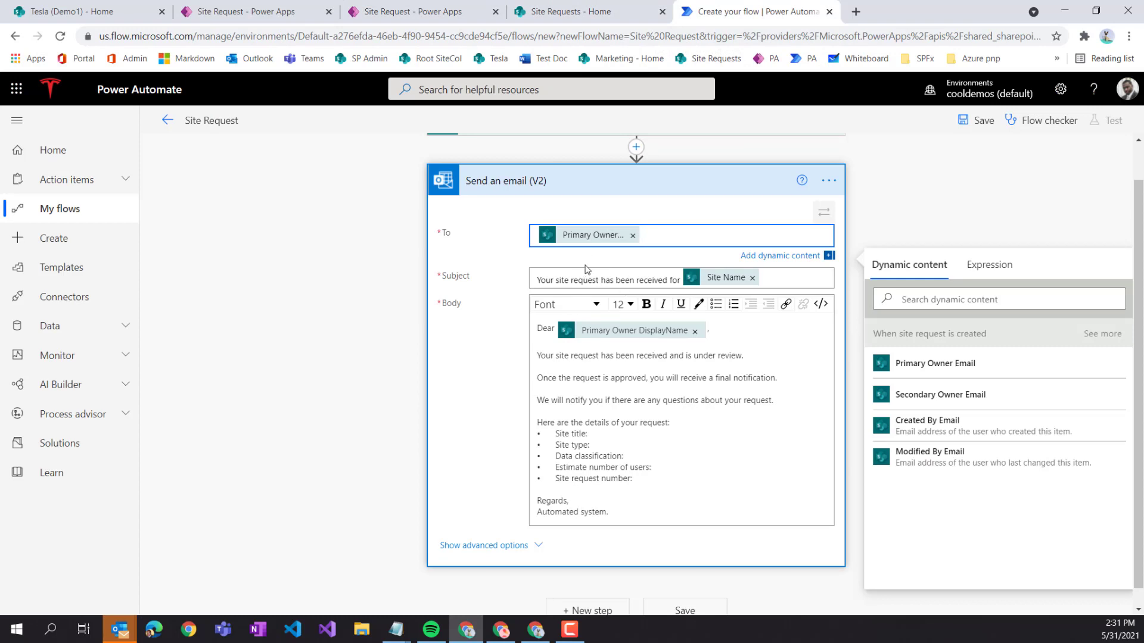
# - Add Created By Email to the email's CC field under advanced options
pyautogui.click(540, 547)
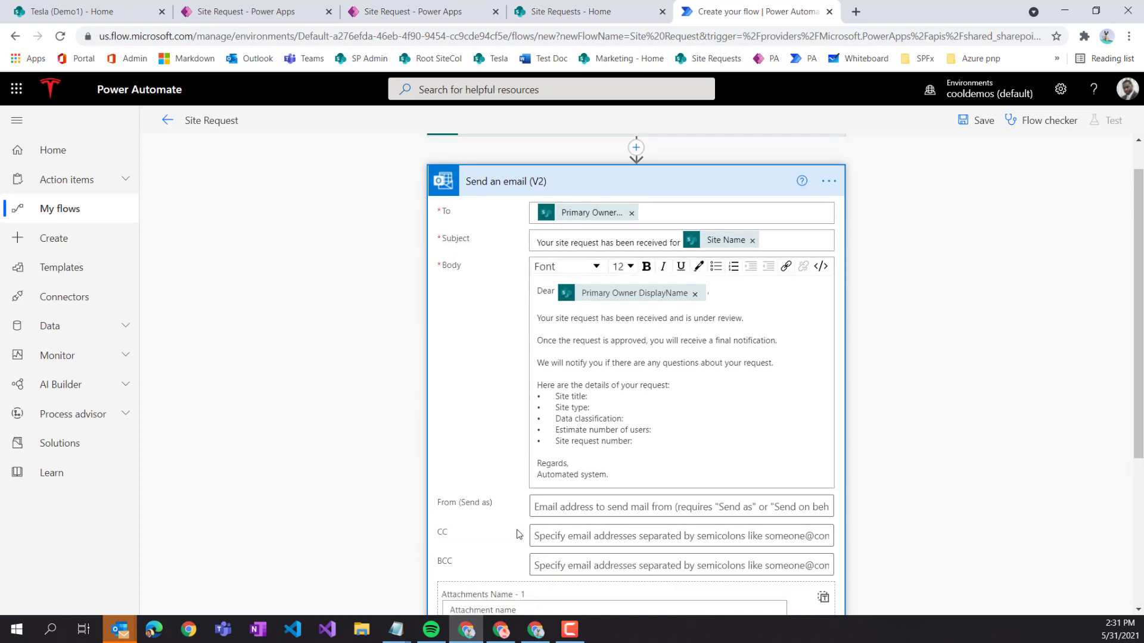
pyautogui.click(560, 542)
pyautogui.scroll(-4, 834, 438)
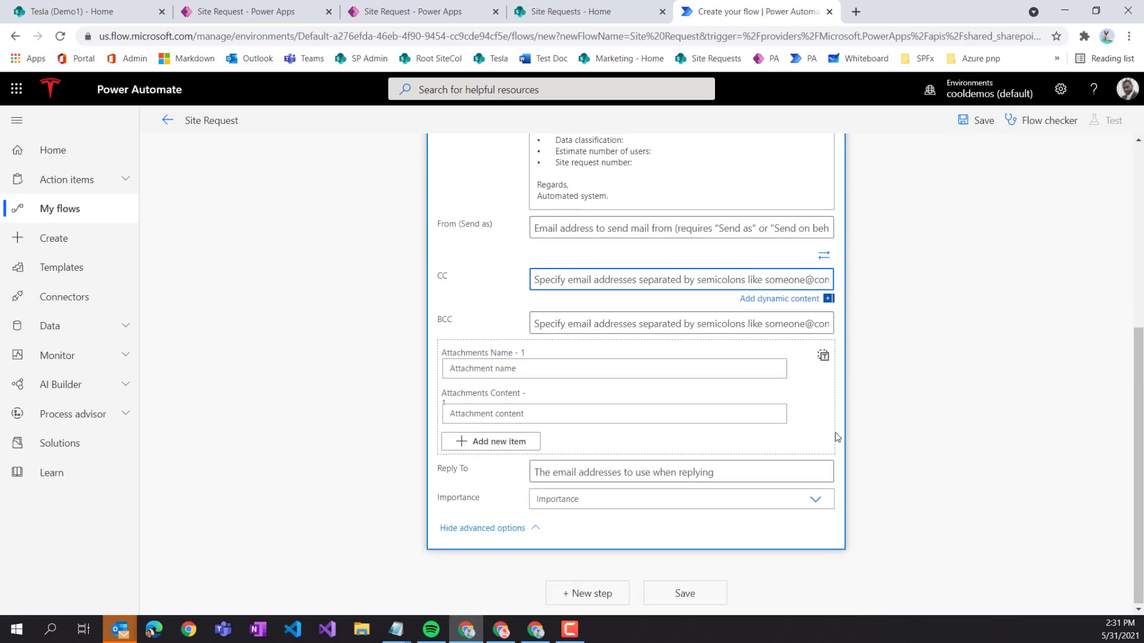
pyautogui.click(801, 369)
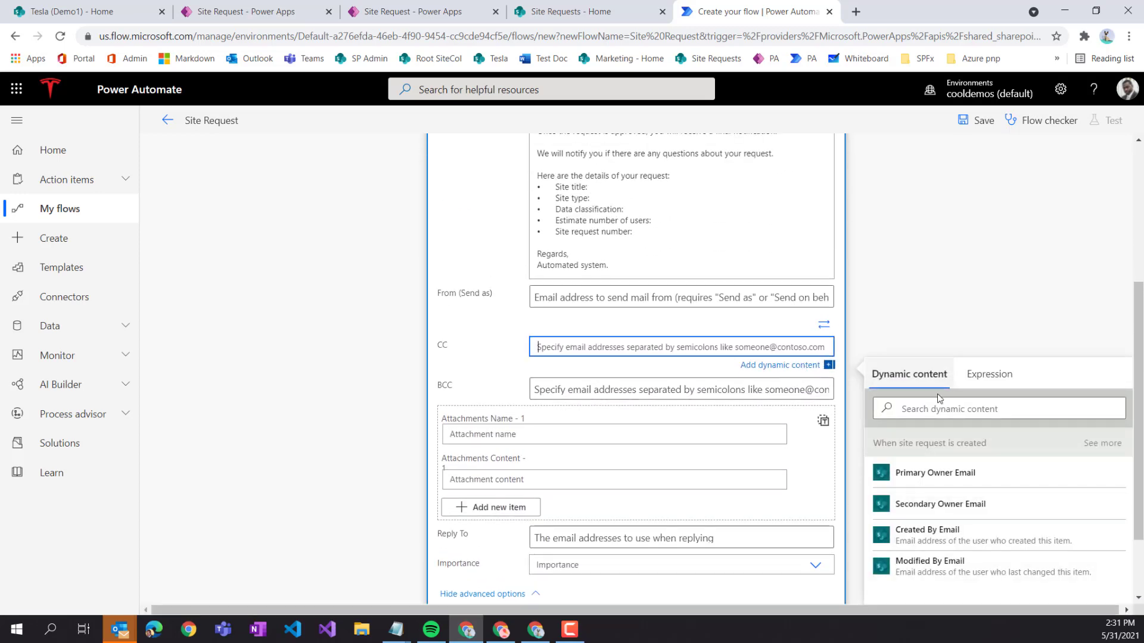
pyautogui.click(941, 539)
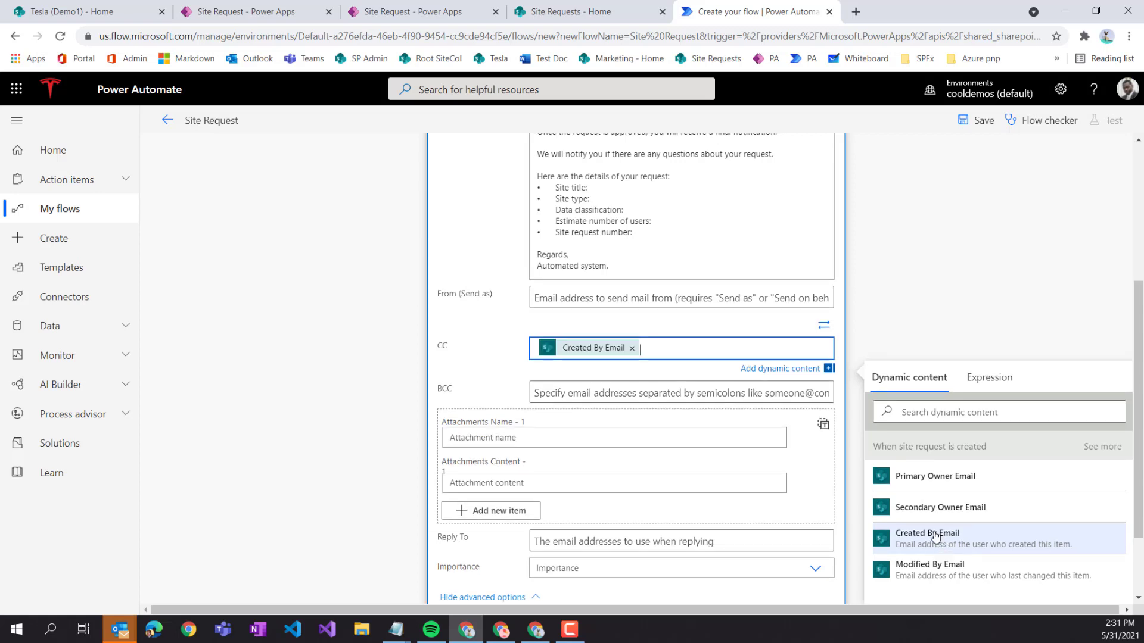
pyautogui.scroll(4, 581, 355)
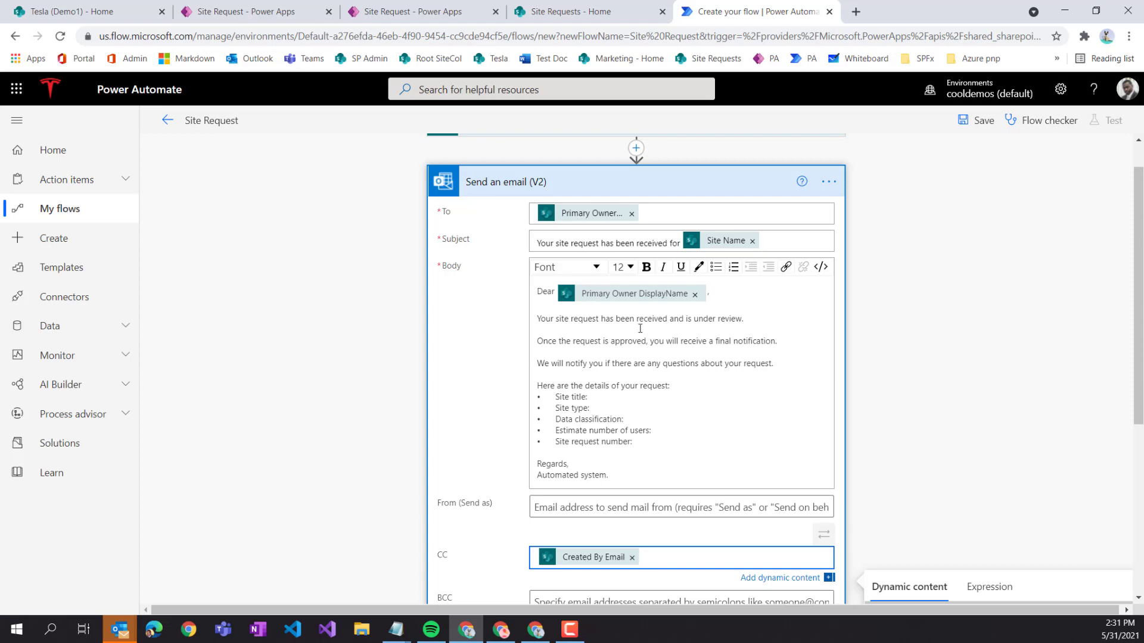
pyautogui.click(612, 400)
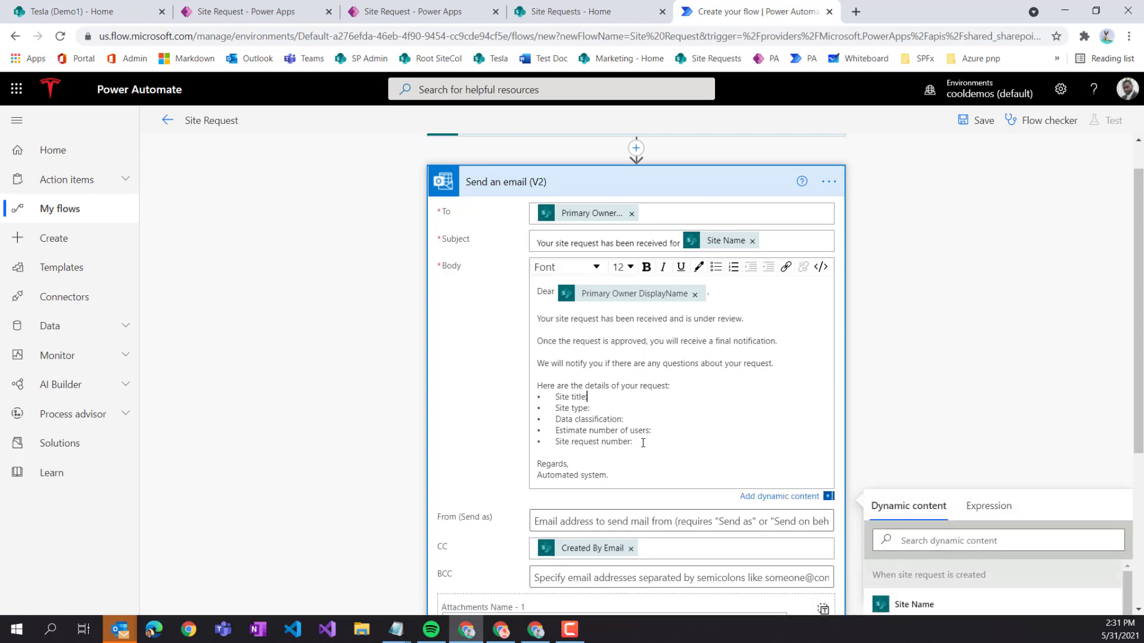
# - Bold the 'Site title:' and 'Site type:' labels in the email body
pyautogui.moveTo(643, 442); pyautogui.dragTo(533, 398)
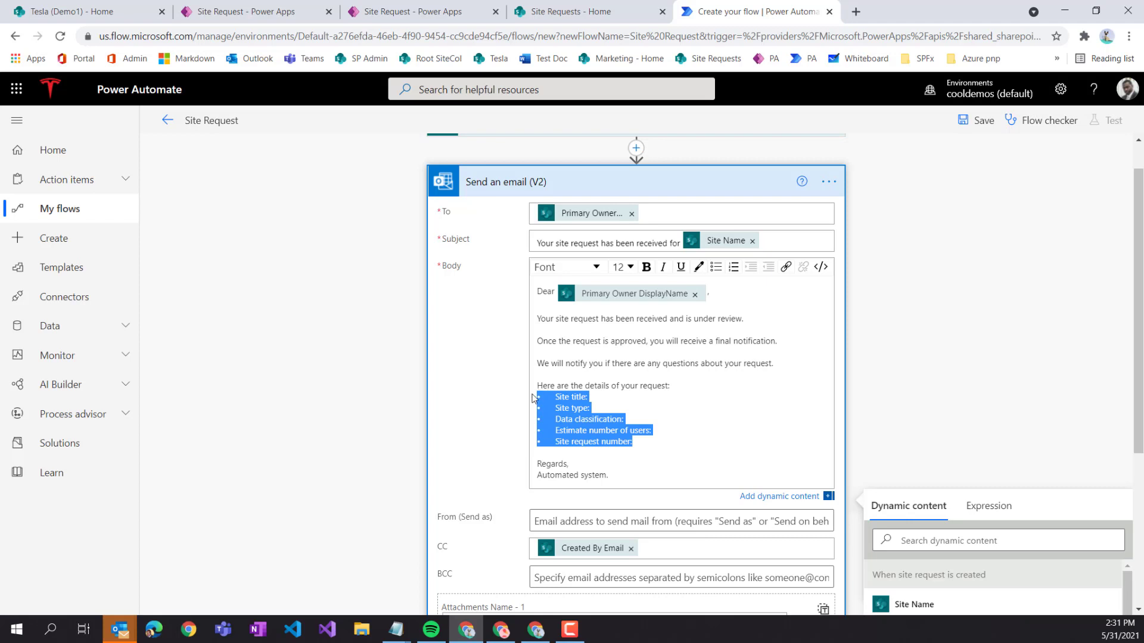
pyautogui.click(571, 415)
pyautogui.click(601, 409)
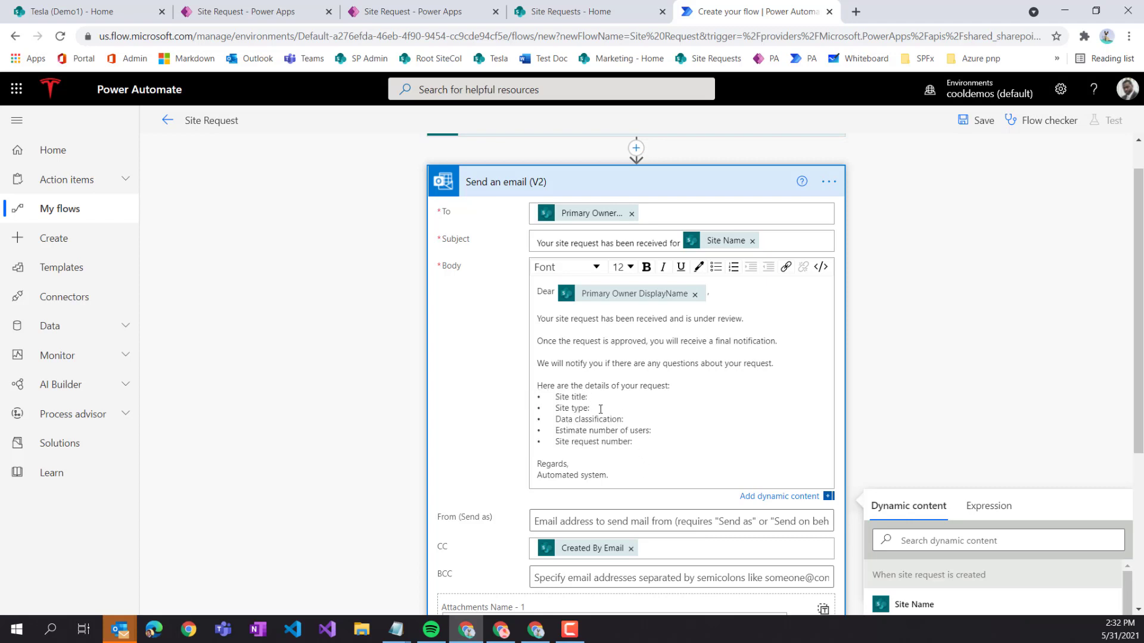
pyautogui.click(635, 422)
pyautogui.click(663, 429)
pyautogui.press('Down')
pyautogui.click(592, 395)
pyautogui.moveTo(589, 397); pyautogui.dragTo(556, 399)
pyautogui.click(646, 267)
pyautogui.moveTo(590, 408); pyautogui.dragTo(556, 404)
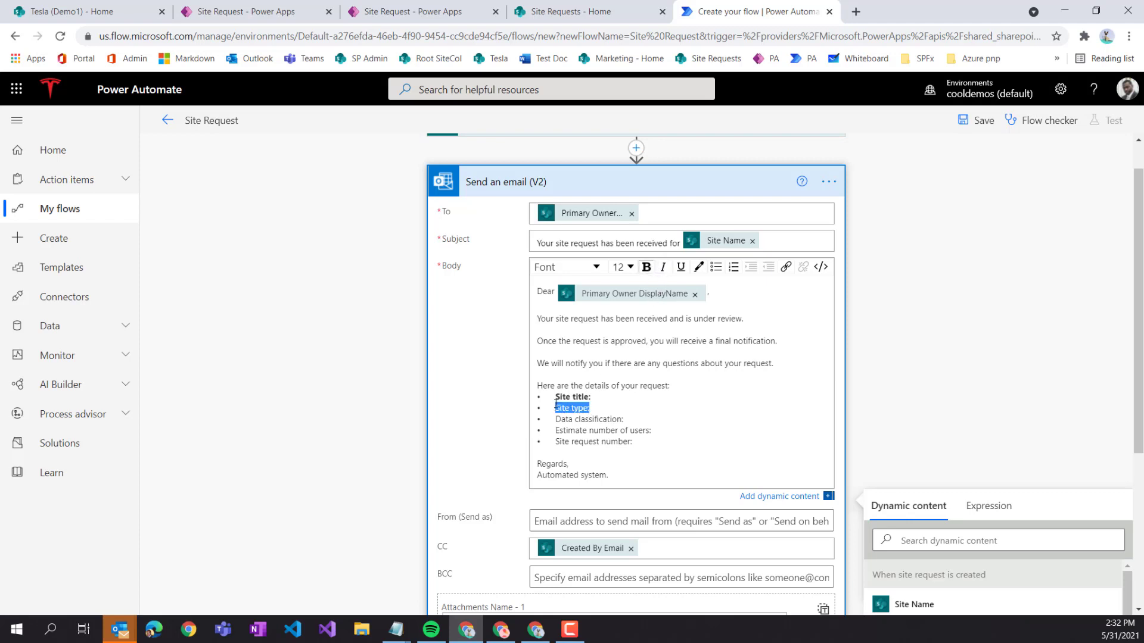
pyautogui.click(646, 266)
# - Bold the 'Data classification:', 'Estimate number of users:' and 'Site request number:' labels
pyautogui.click(626, 419)
pyautogui.moveTo(625, 419); pyautogui.dragTo(556, 420)
pyautogui.click(602, 421)
pyautogui.click(646, 267)
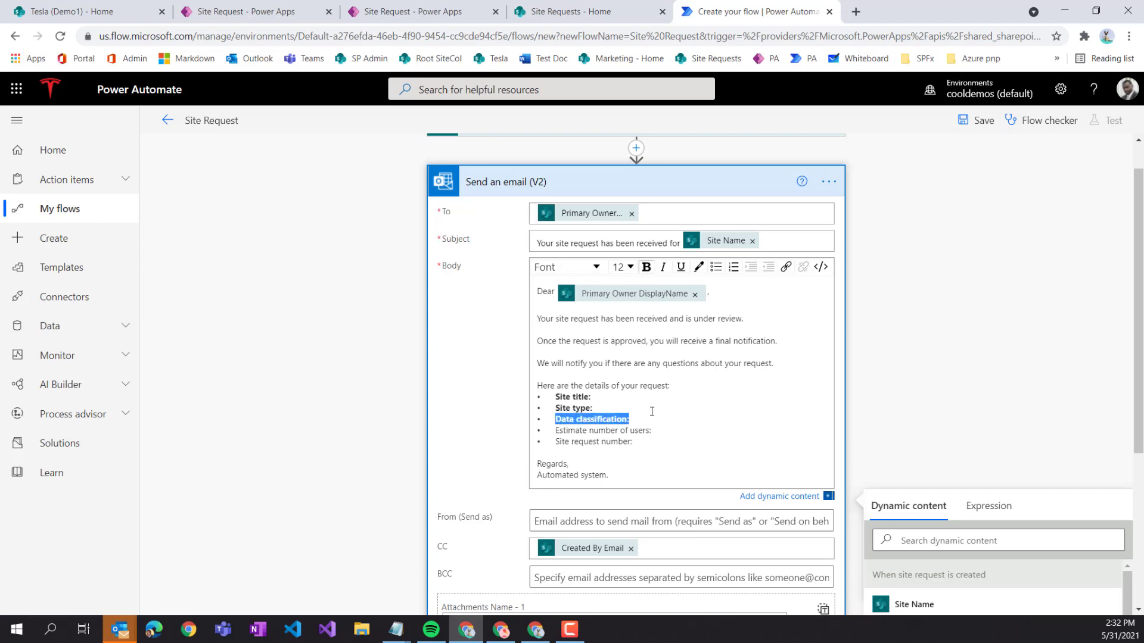
pyautogui.moveTo(653, 432); pyautogui.dragTo(557, 430)
pyautogui.click(646, 267)
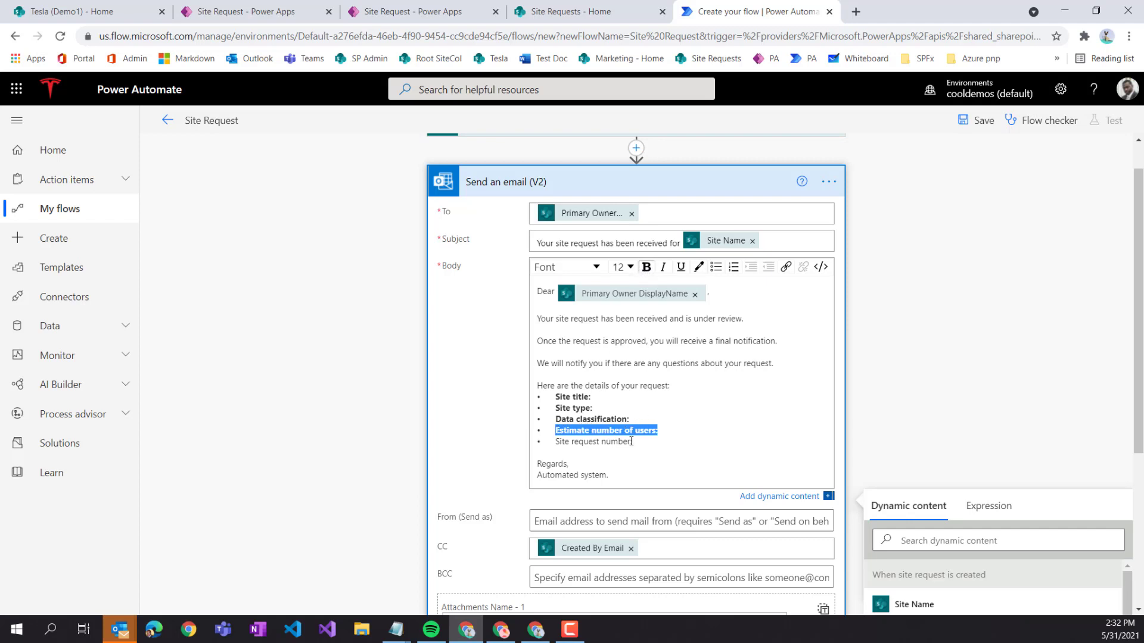
pyautogui.moveTo(635, 443); pyautogui.dragTo(557, 444)
pyautogui.click(588, 443)
pyautogui.click(645, 267)
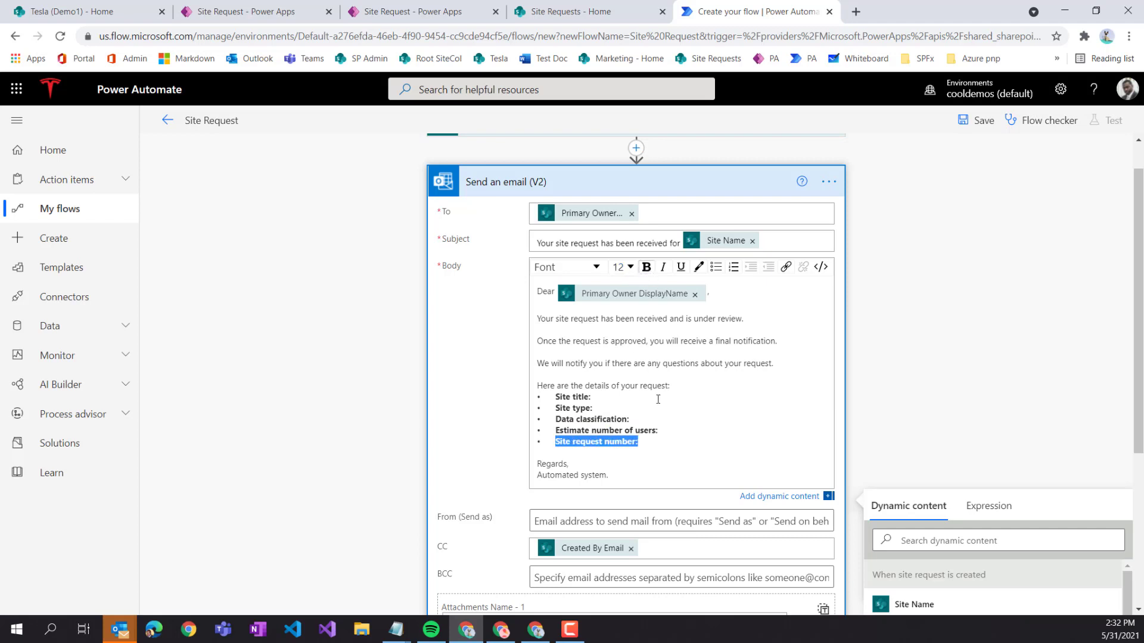
pyautogui.click(629, 399)
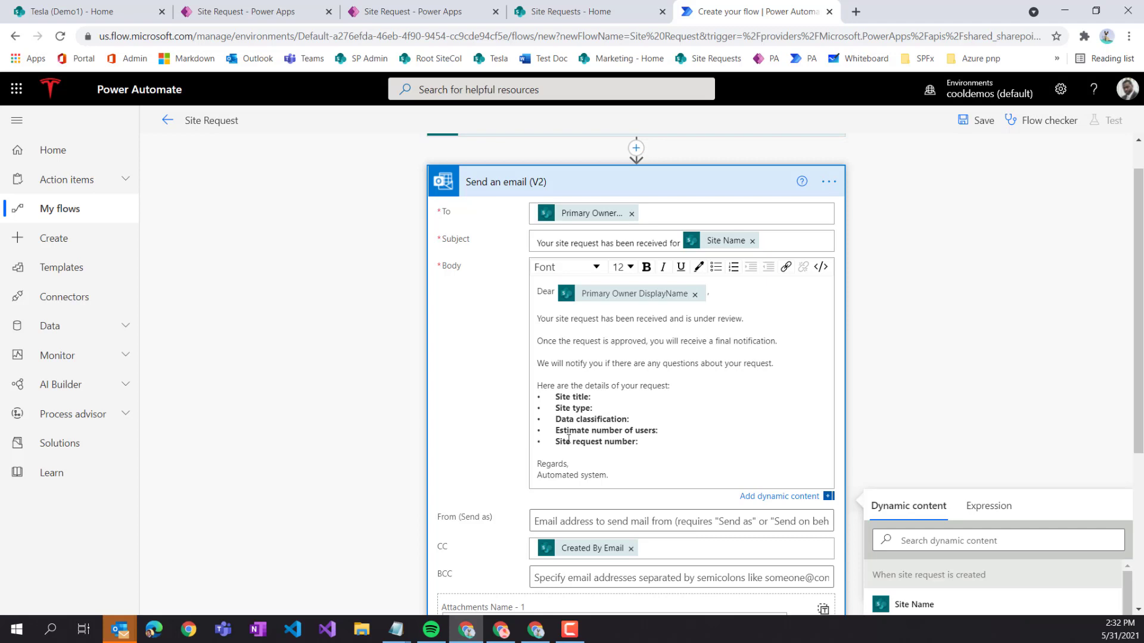
# - Insert Site Name after 'Site title:' and SiteType Value after 'Site type:'
pyautogui.scroll(-3, 924, 367)
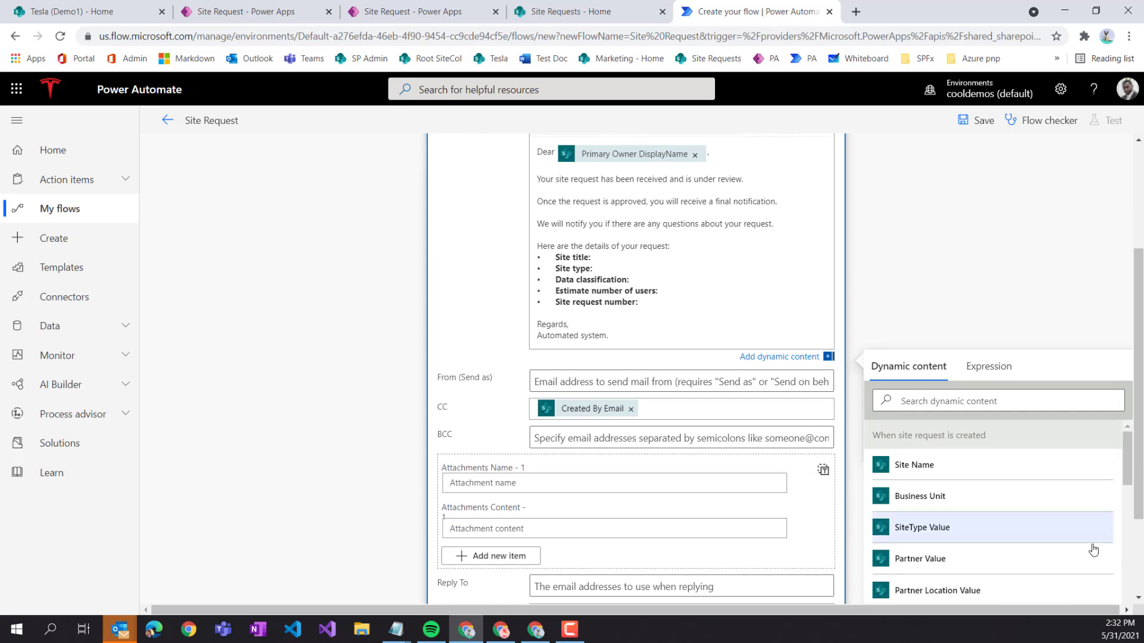
pyautogui.click(957, 402)
pyautogui.write('site')
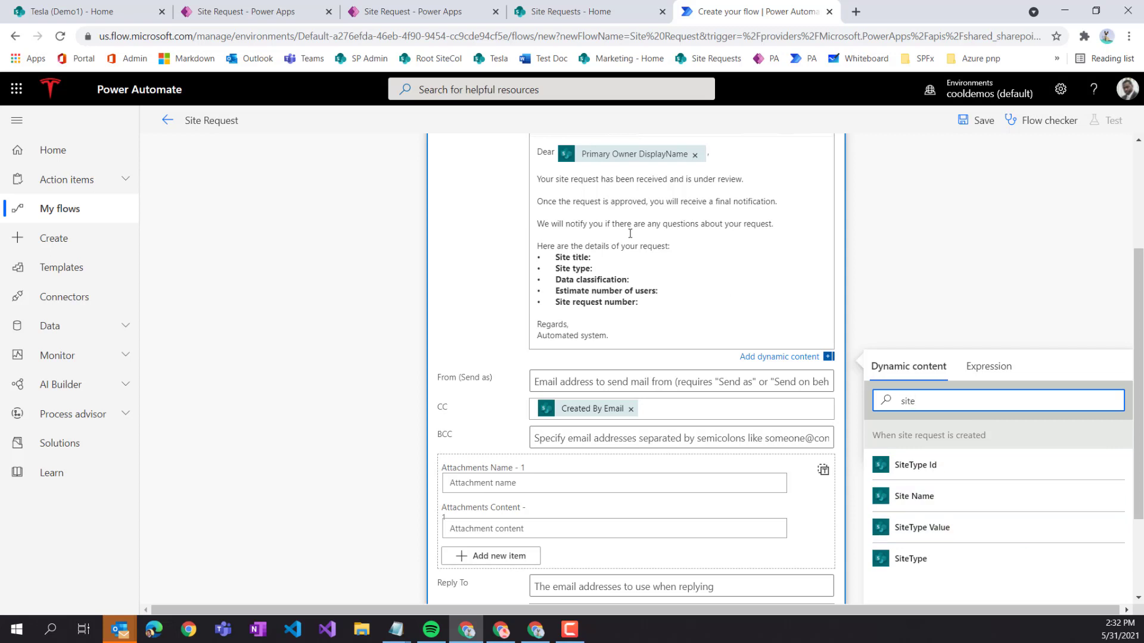
pyautogui.click(628, 257)
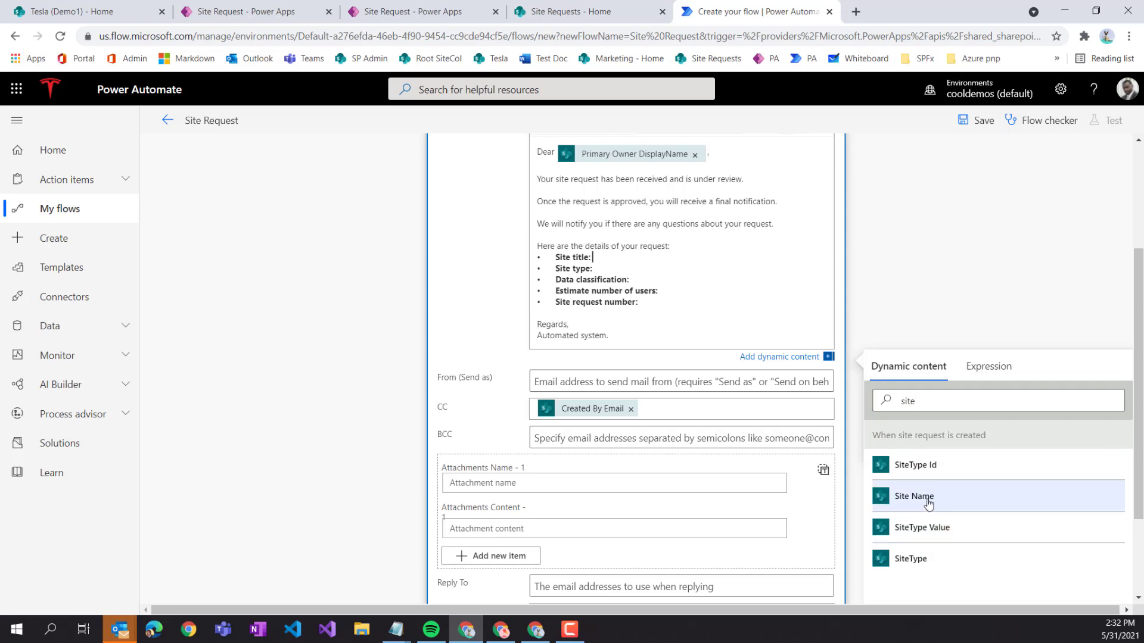
pyautogui.click(928, 504)
pyautogui.click(607, 276)
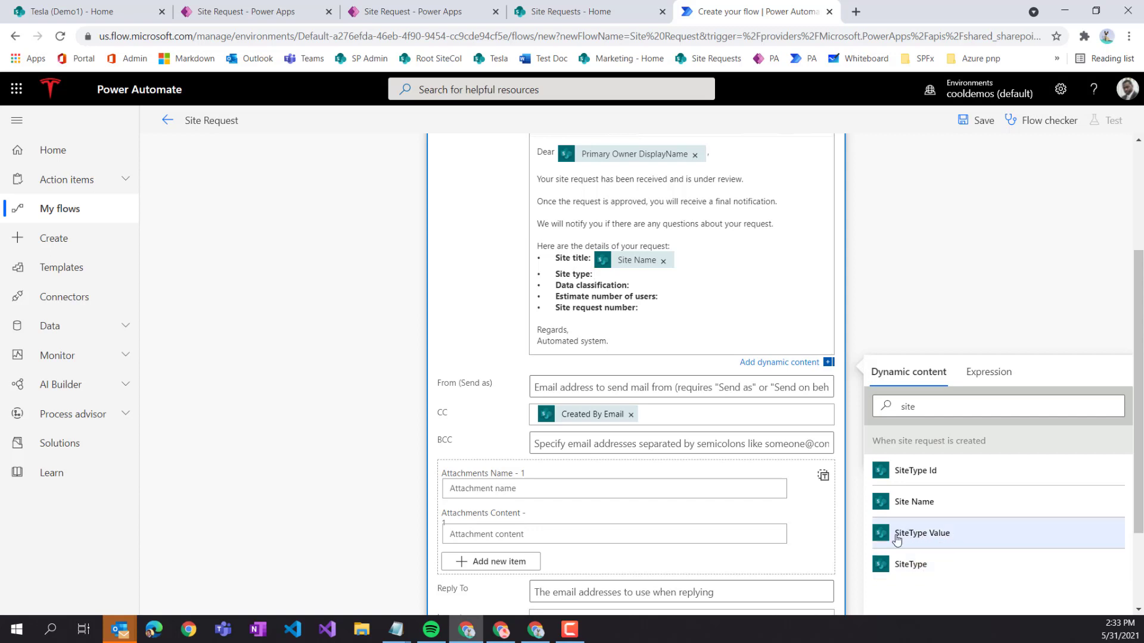
pyautogui.click(947, 539)
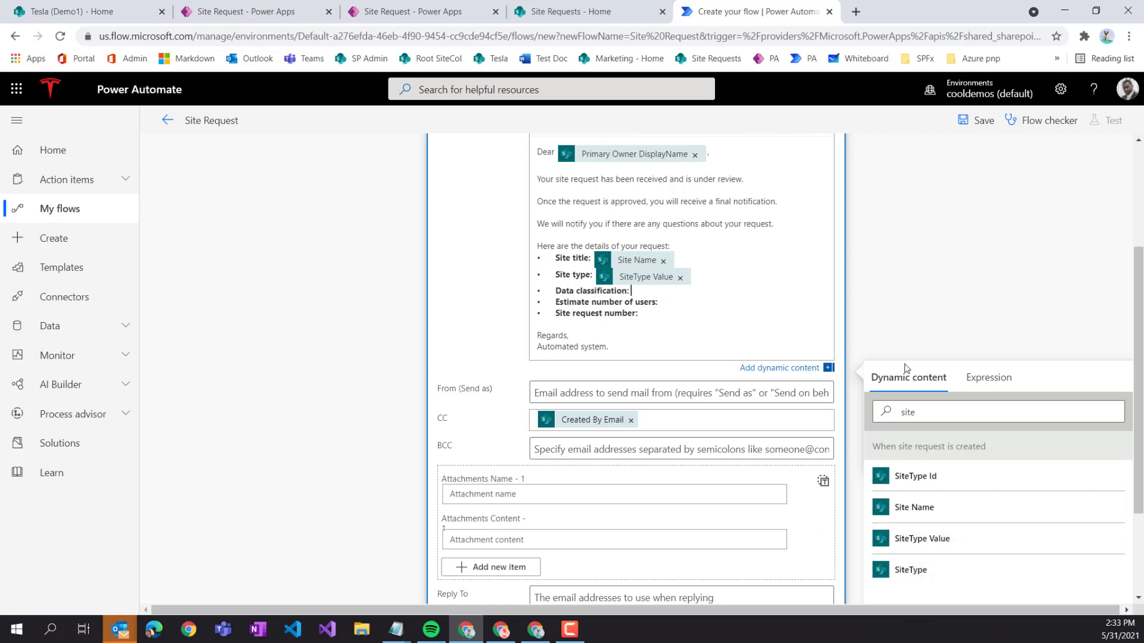
# - Insert Data Classifications Value, Est. Users Value and ID after their remaining labels
pyautogui.moveTo(934, 411); pyautogui.dragTo(886, 411)
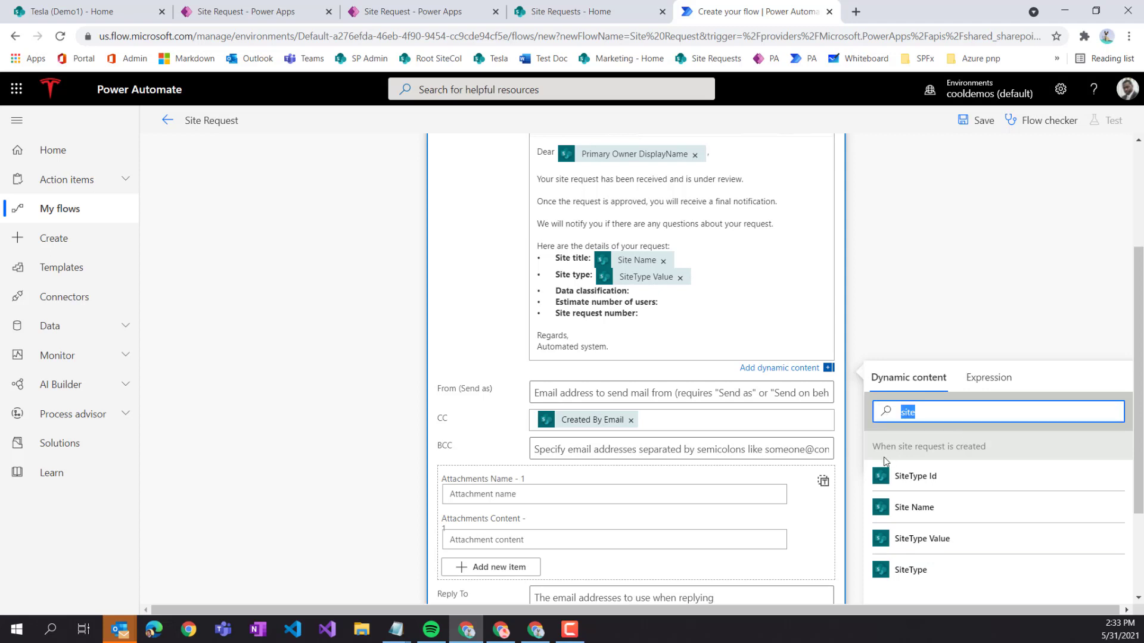
pyautogui.write('data')
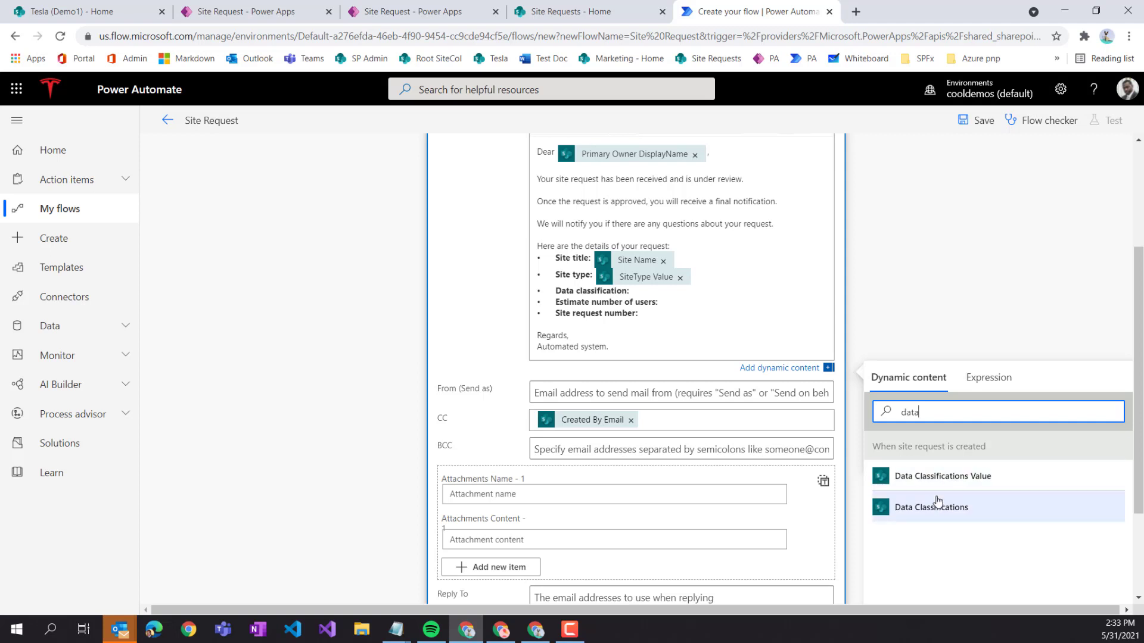
pyautogui.click(968, 483)
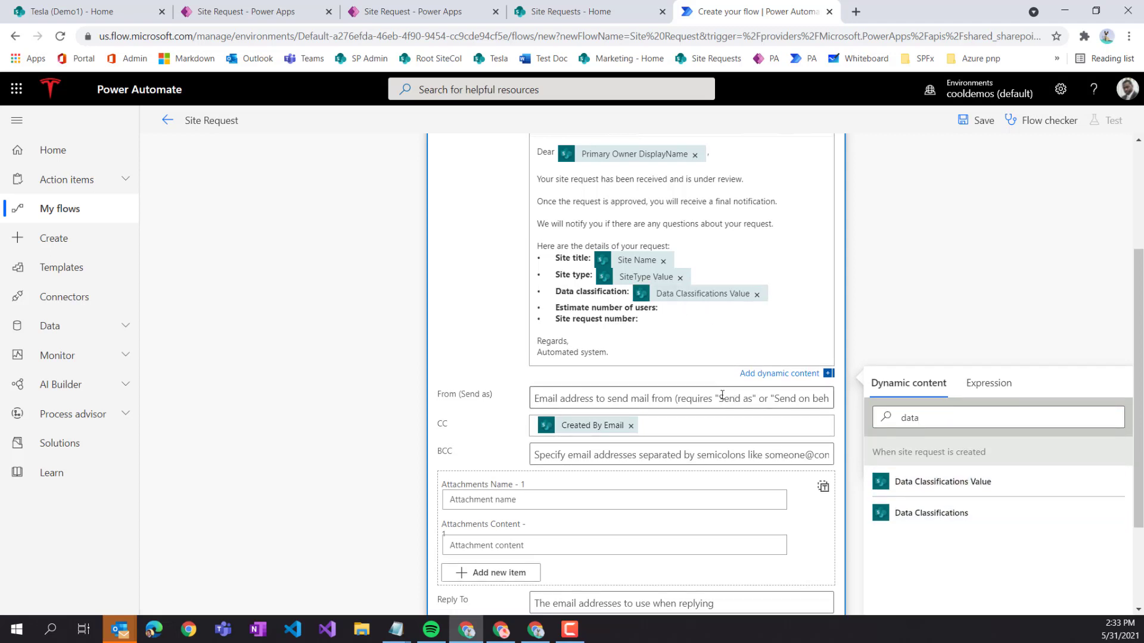
pyautogui.doubleClick(909, 417)
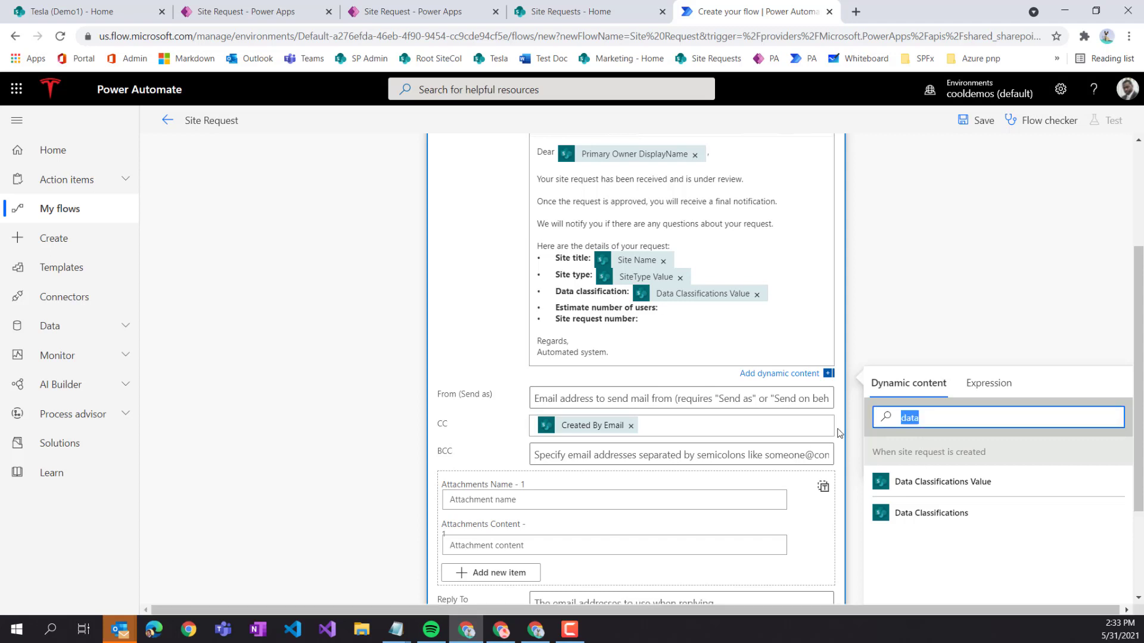
pyautogui.write('r')
pyautogui.press('BackSpace')
pyautogui.write('est')
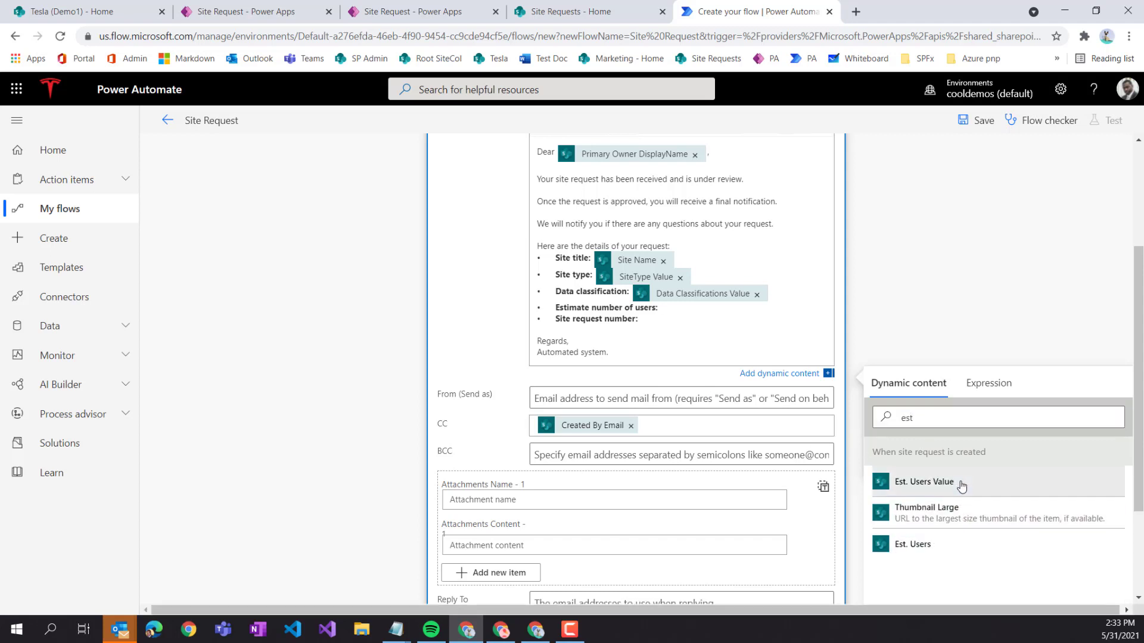
pyautogui.click(959, 486)
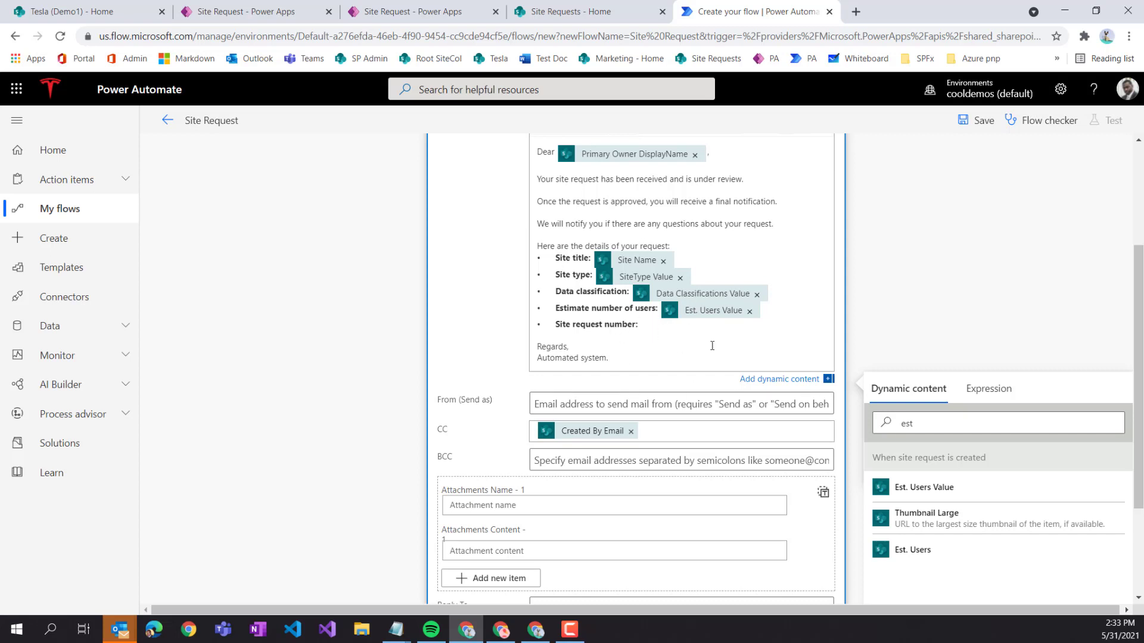
pyautogui.click(881, 425)
pyautogui.write('id')
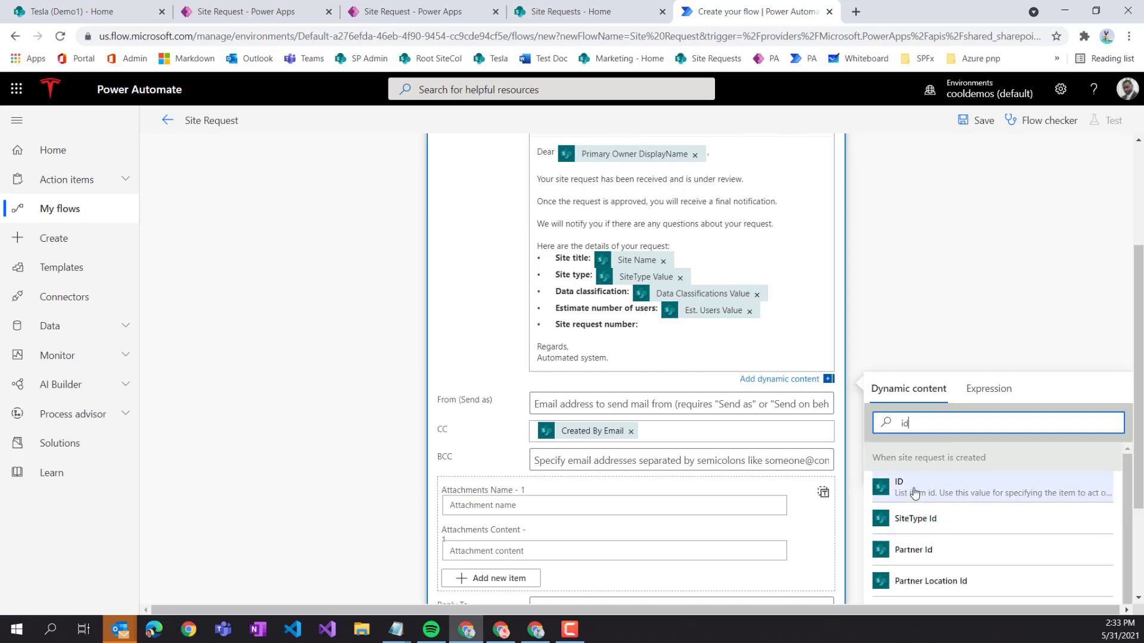
pyautogui.click(914, 493)
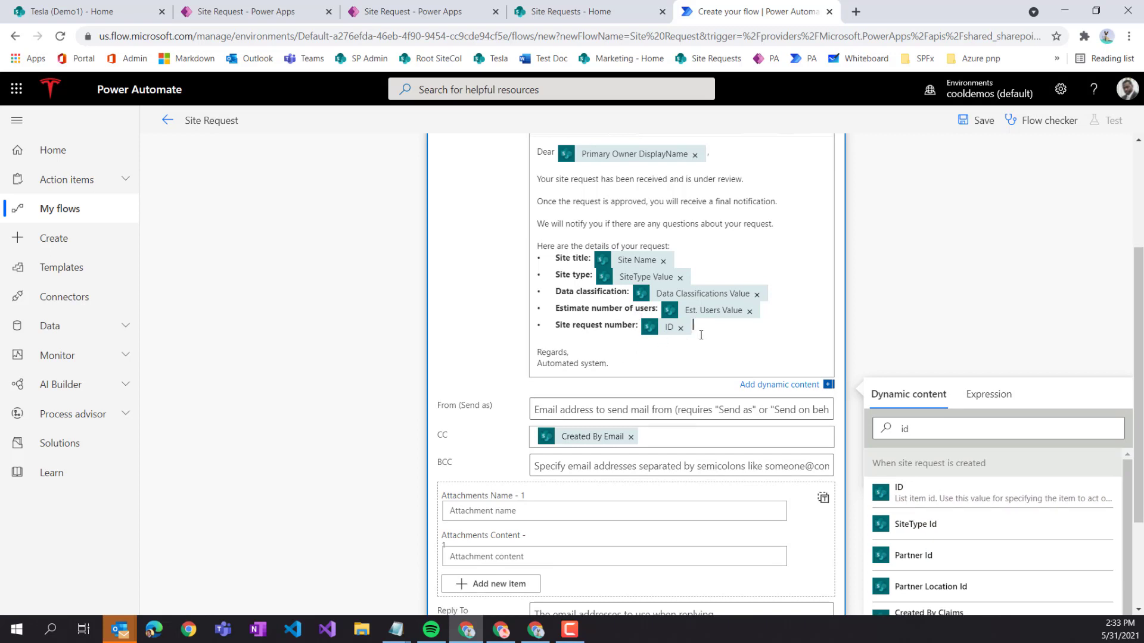
pyautogui.scroll(3, 738, 254)
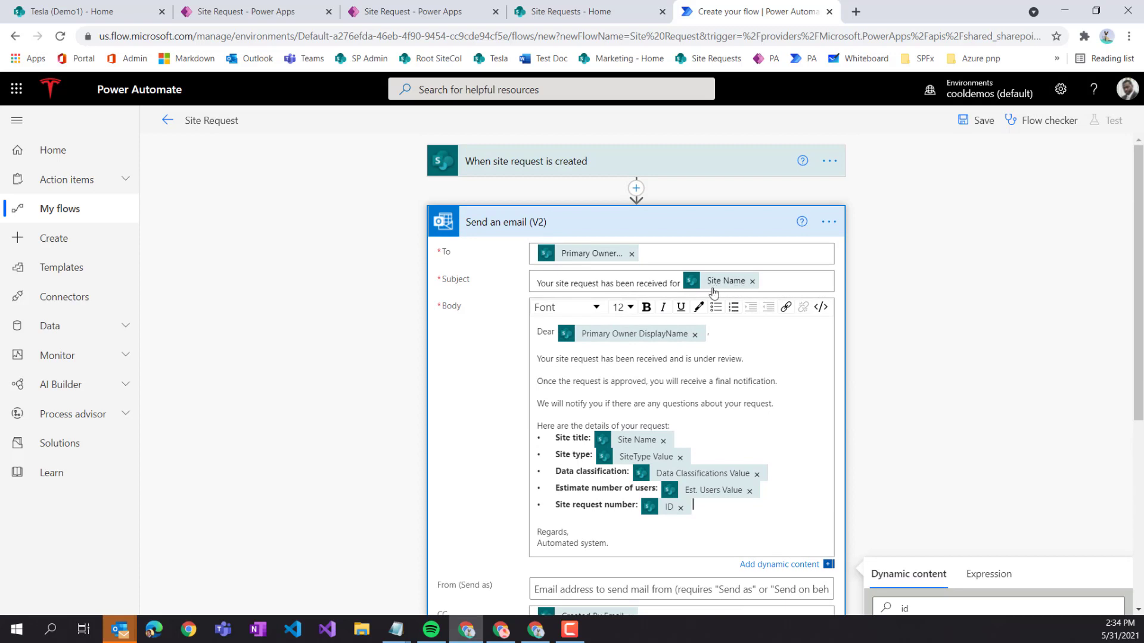
# - Retitle the Send an email (V2) step 'Send a site request confirmation email', collapse it, and save the flow
pyautogui.scroll(-1, 703, 393)
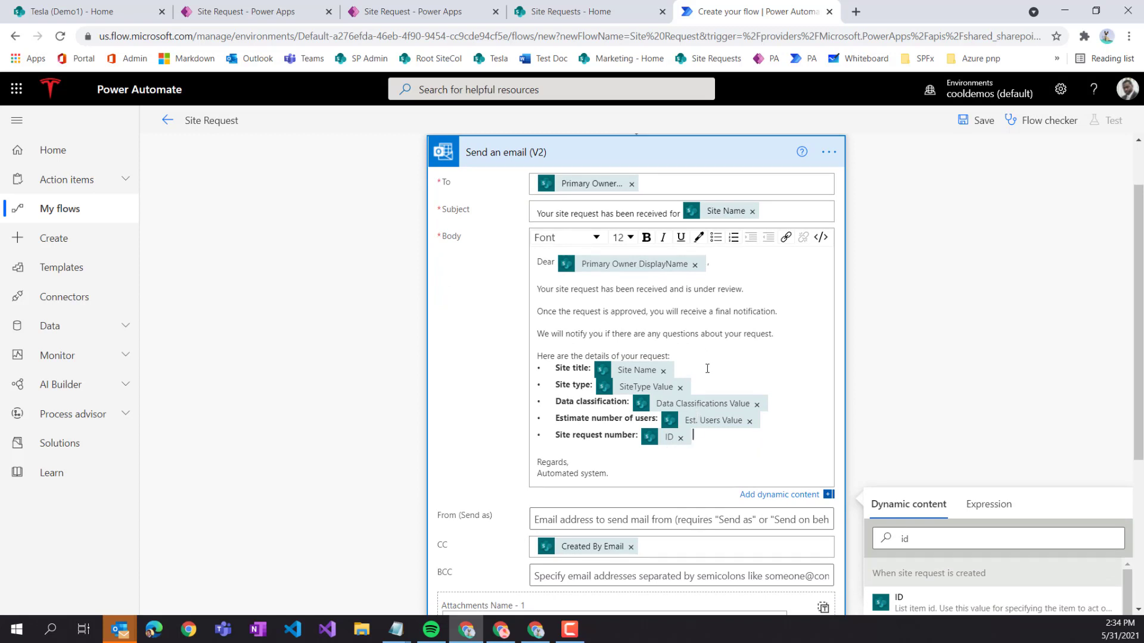
pyautogui.scroll(1, 696, 265)
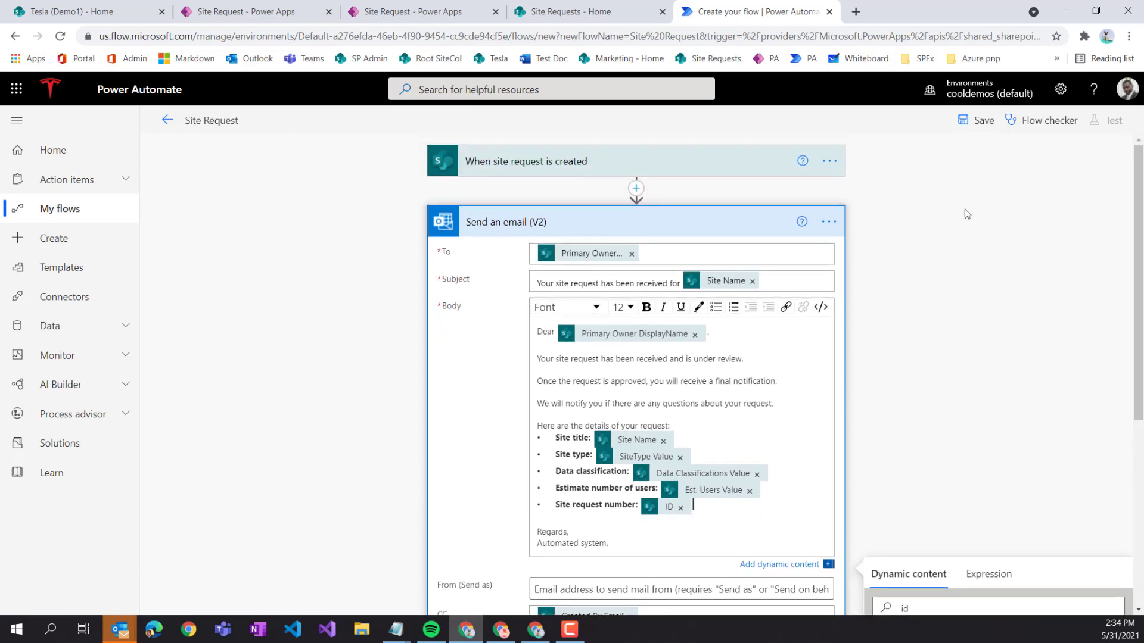
pyautogui.click(829, 221)
pyautogui.click(911, 258)
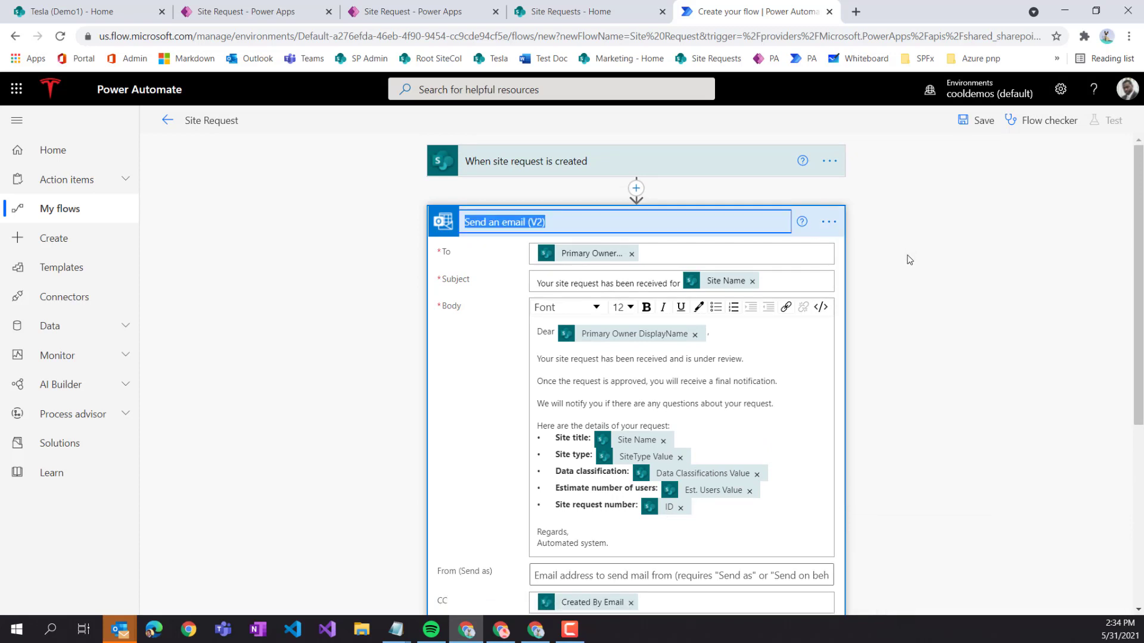
pyautogui.press('End')
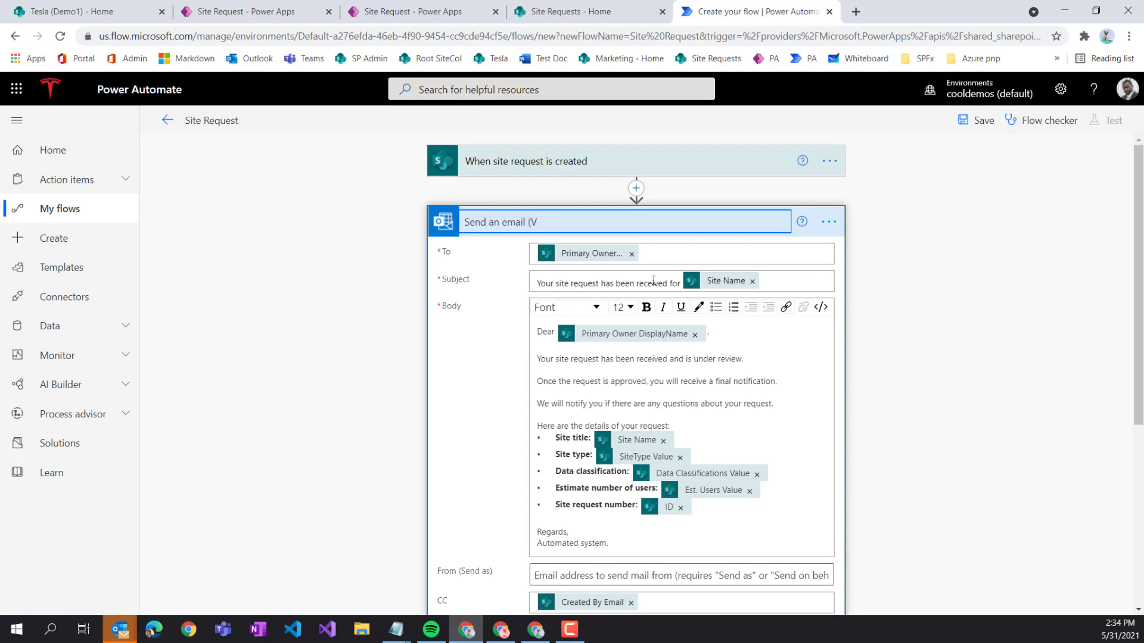
pyautogui.press('BackSpace')
pyautogui.press('BackSpace')
pyautogui.press('BackSpace')
pyautogui.press('BackSpace')
pyautogui.press('BackSpace')
pyautogui.write('site request confirmation')
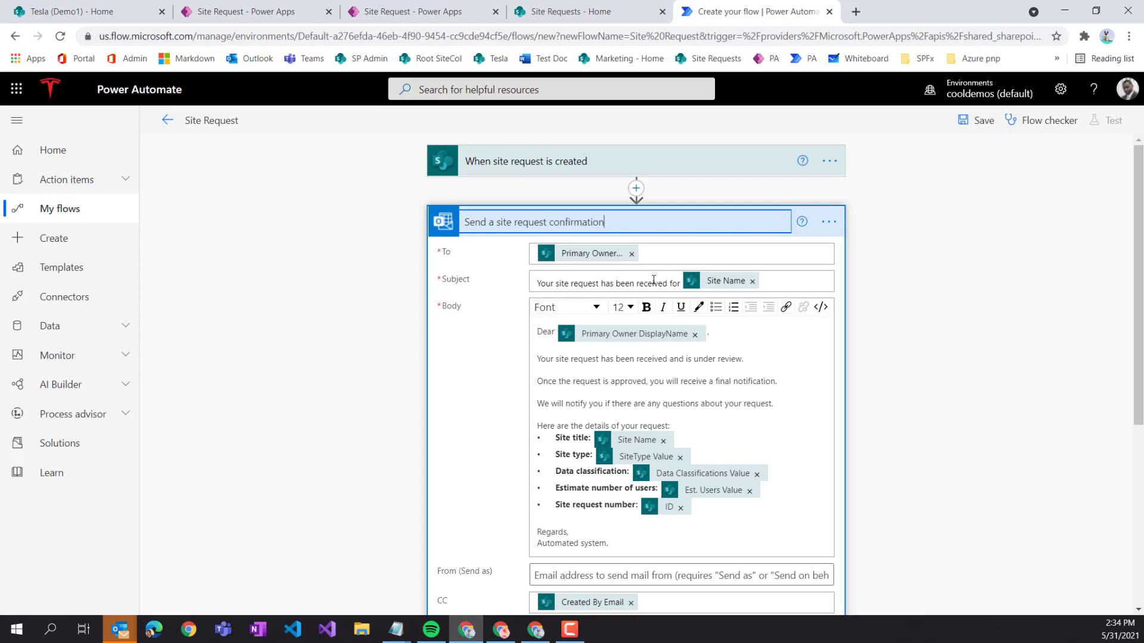
pyautogui.write(' eamiemail')
pyautogui.click(478, 370)
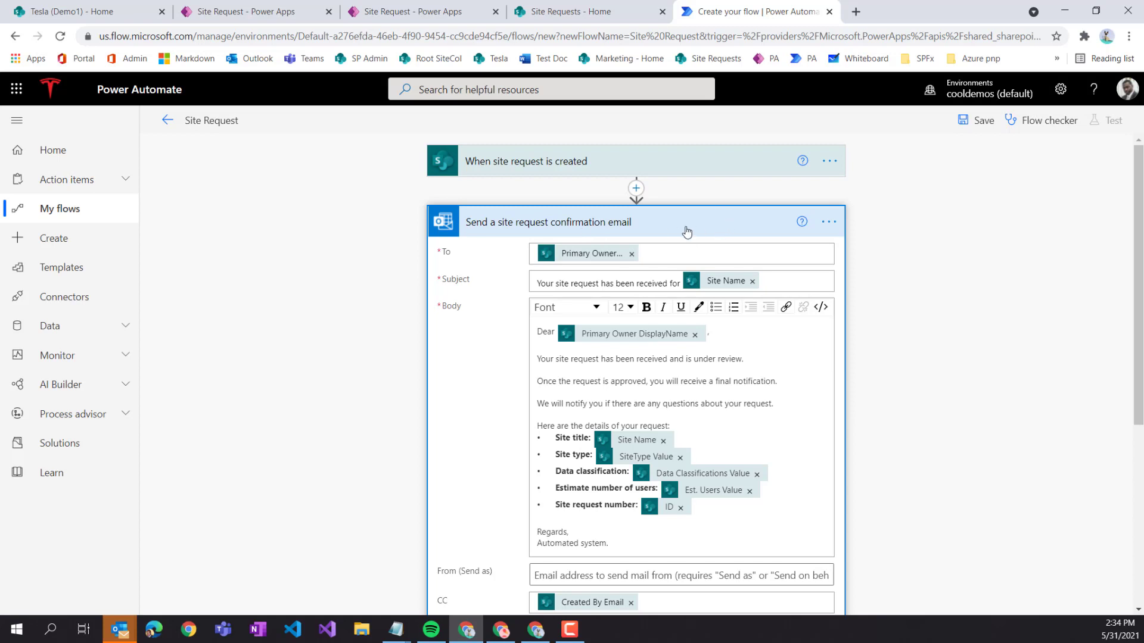
pyautogui.click(648, 233)
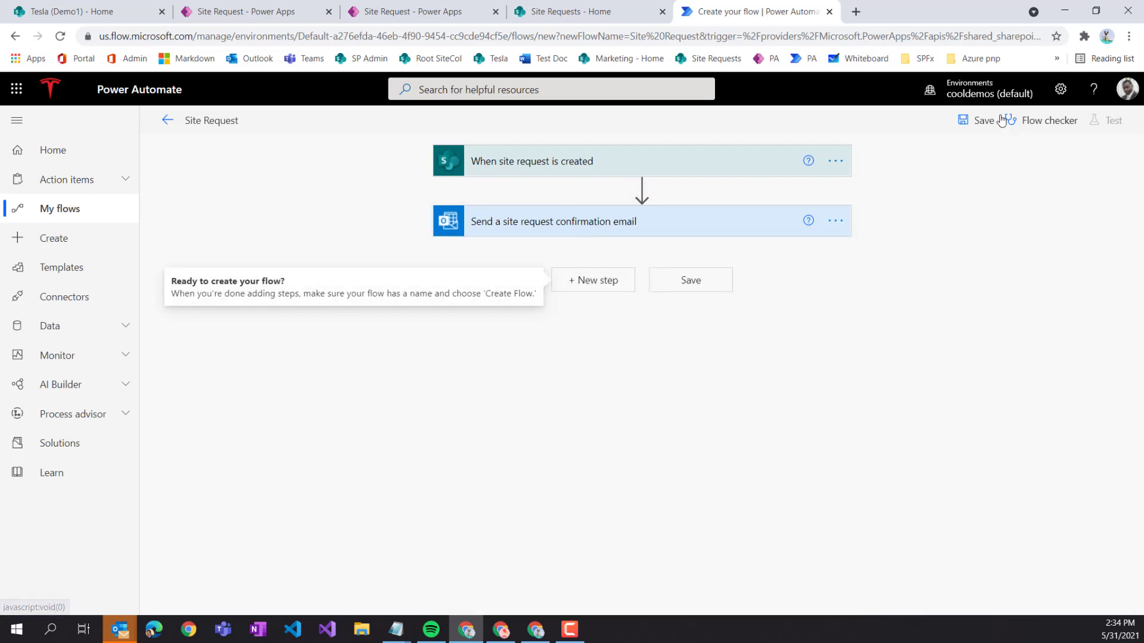
pyautogui.click(980, 120)
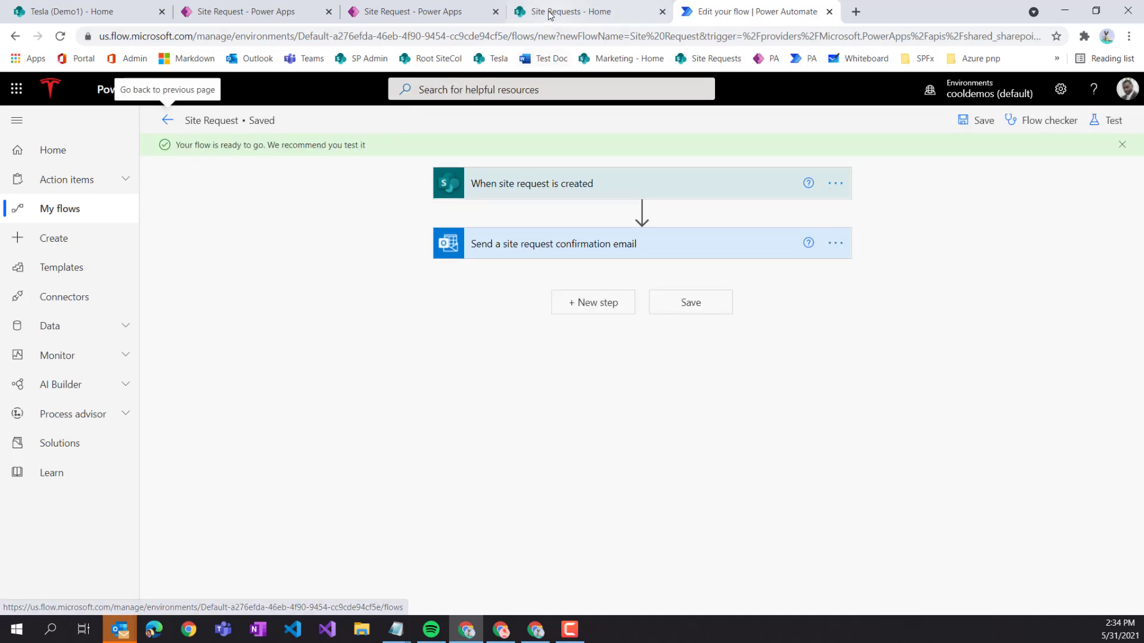
# - Enter site name 'Waya South Carolina Location', type Project (partner), partner Wayo Inc., location K4688999
pyautogui.click(411, 13)
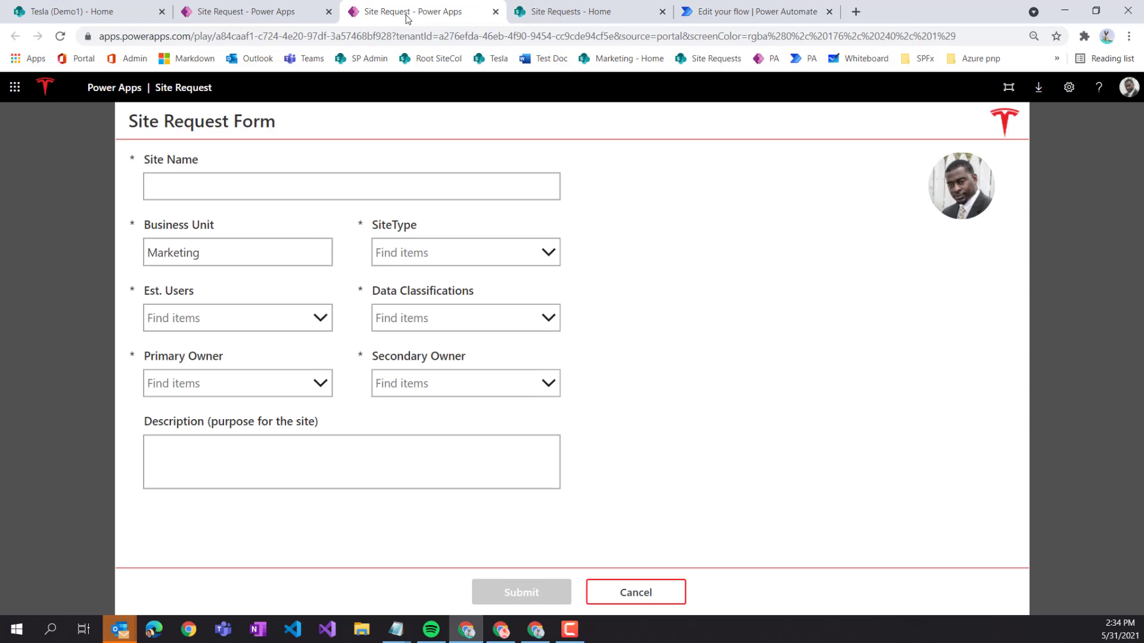
pyautogui.click(240, 192)
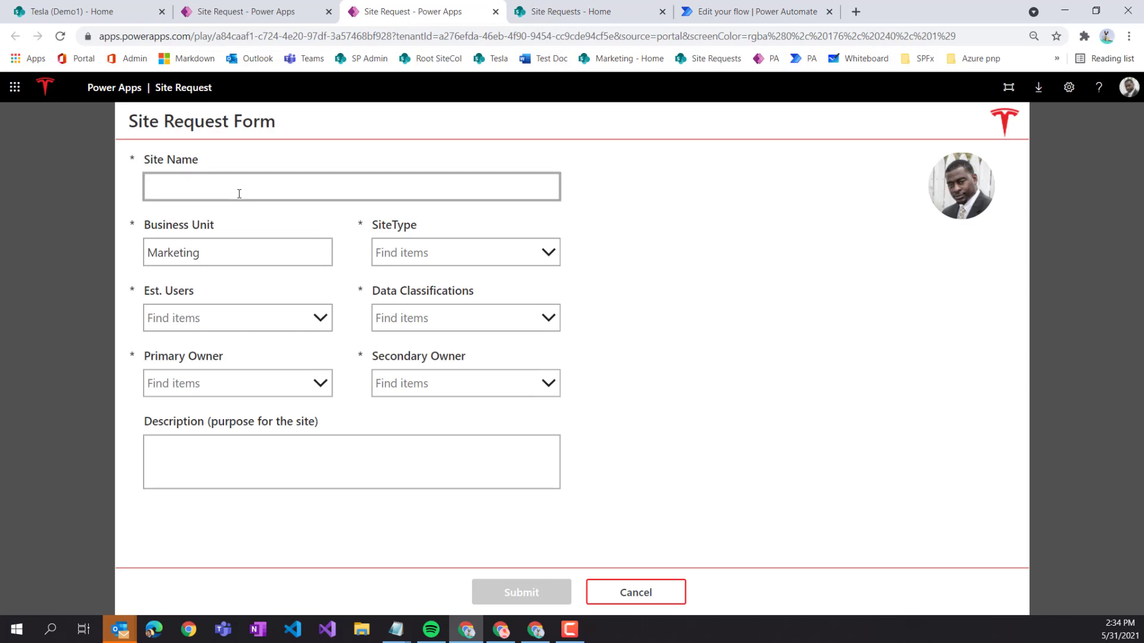
pyautogui.write('Way e')
pyautogui.write('At')
pyautogui.write('South Caro')
pyautogui.write('lina')
pyautogui.write(' Location')
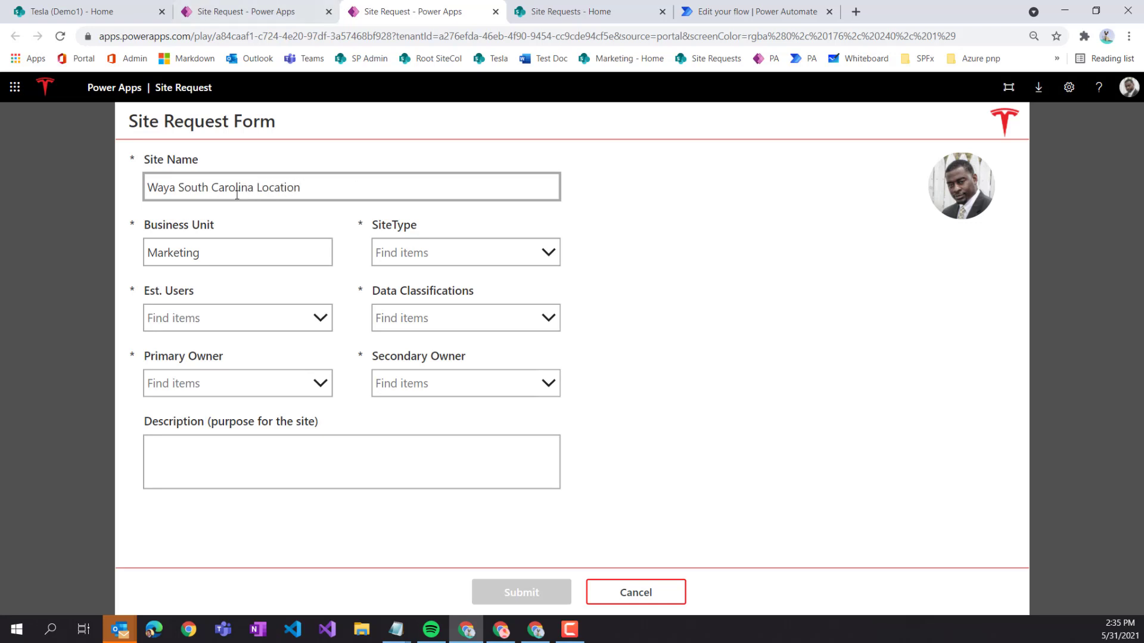
pyautogui.click(225, 259)
pyautogui.click(430, 255)
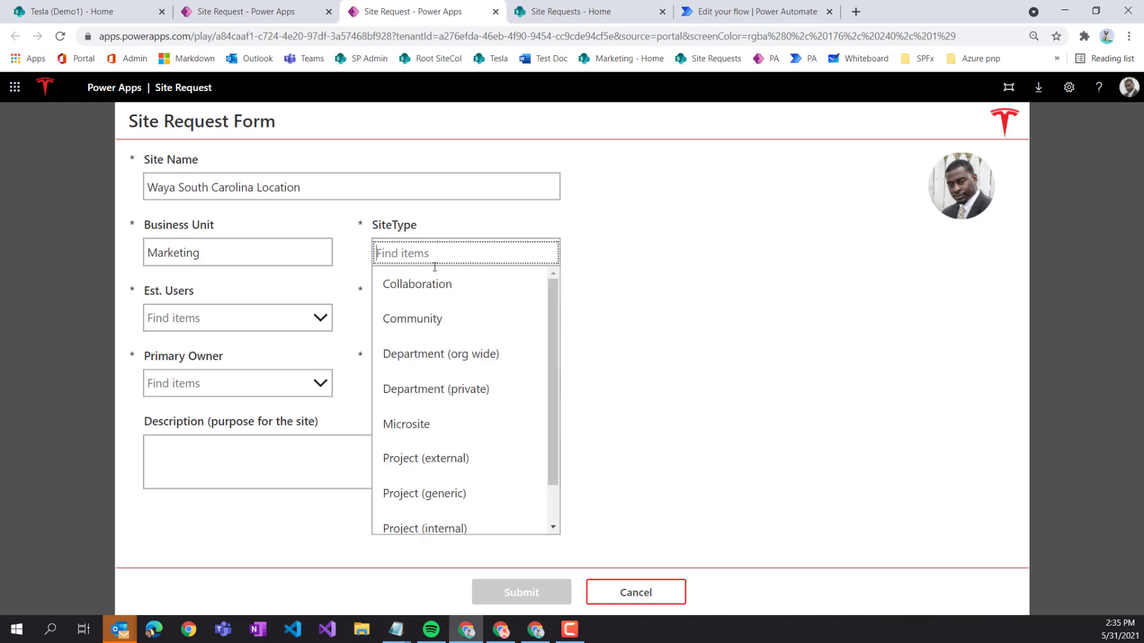
pyautogui.scroll(-1, 477, 417)
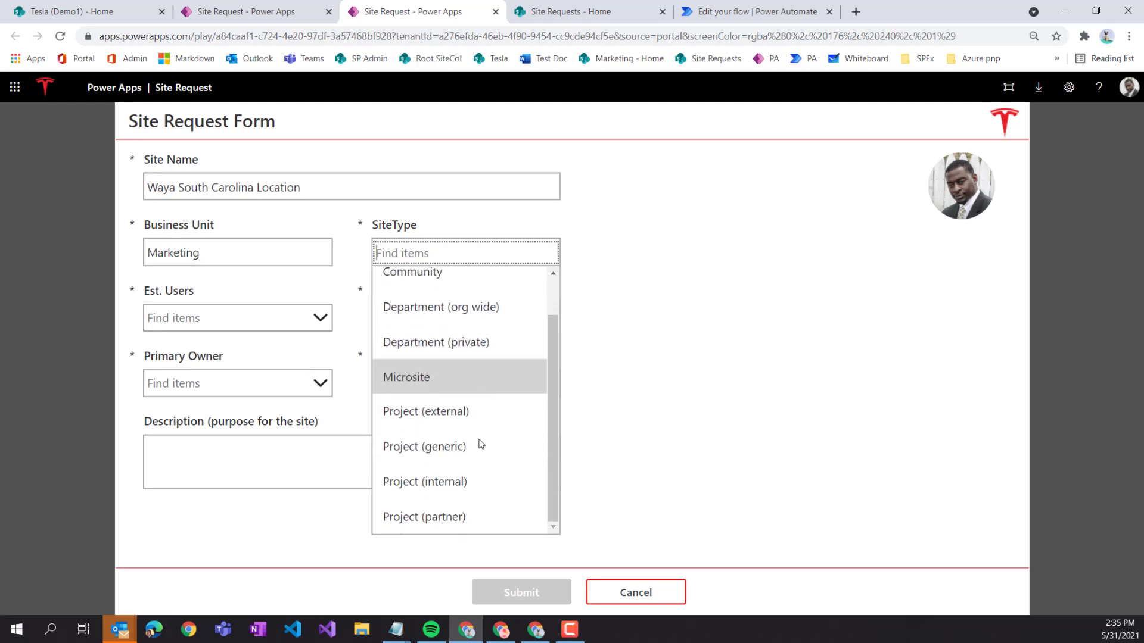
pyautogui.click(459, 517)
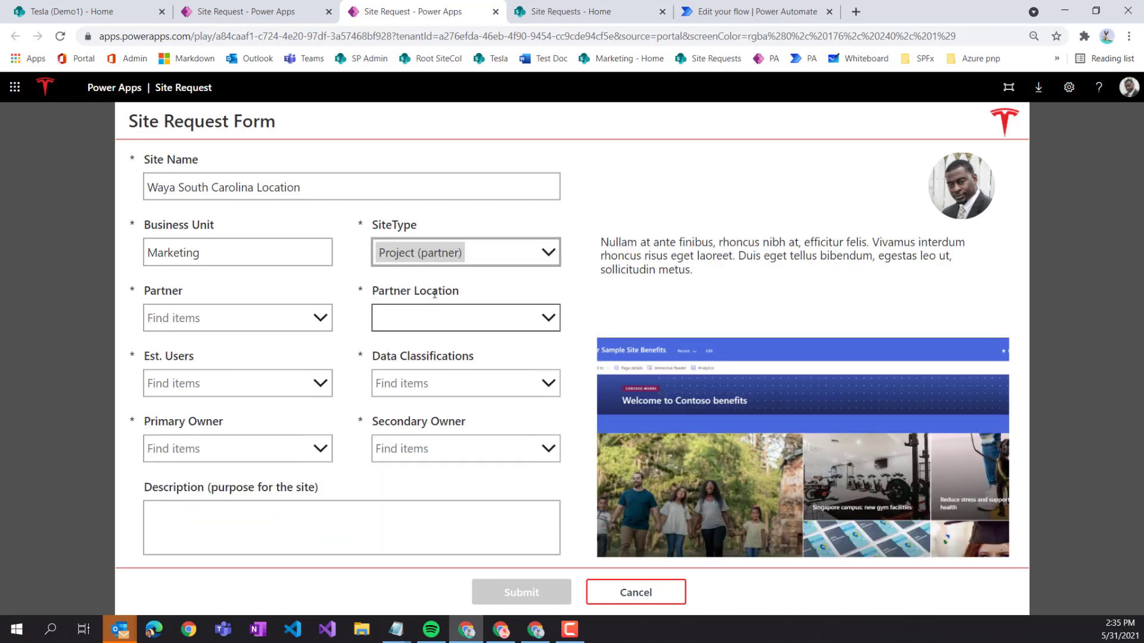
pyautogui.click(252, 320)
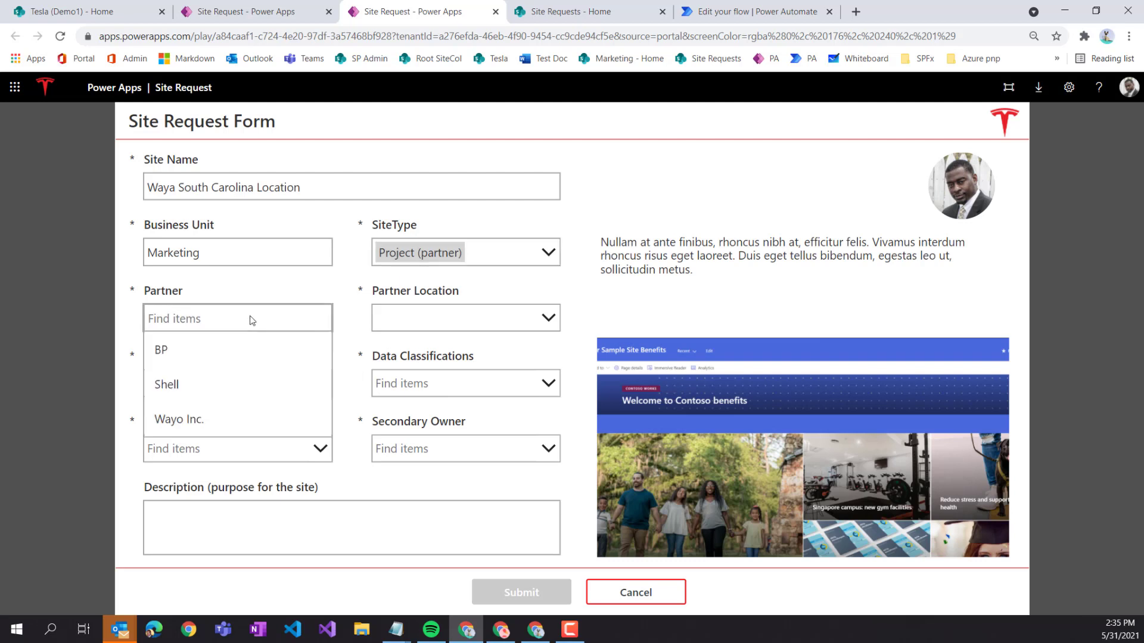
pyautogui.click(208, 424)
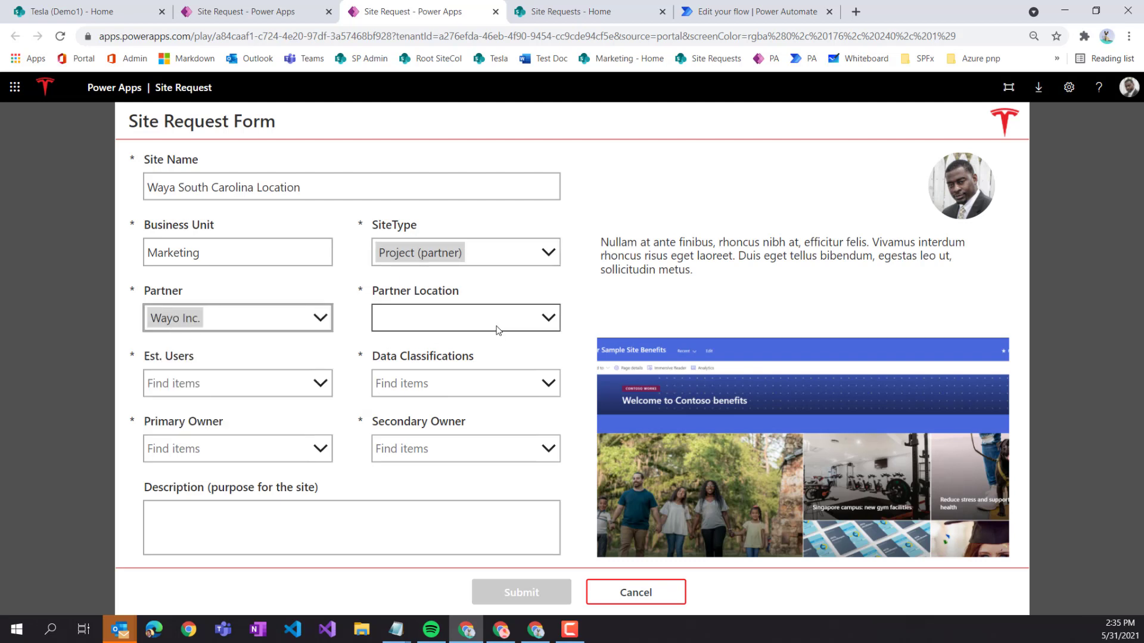
pyautogui.click(451, 320)
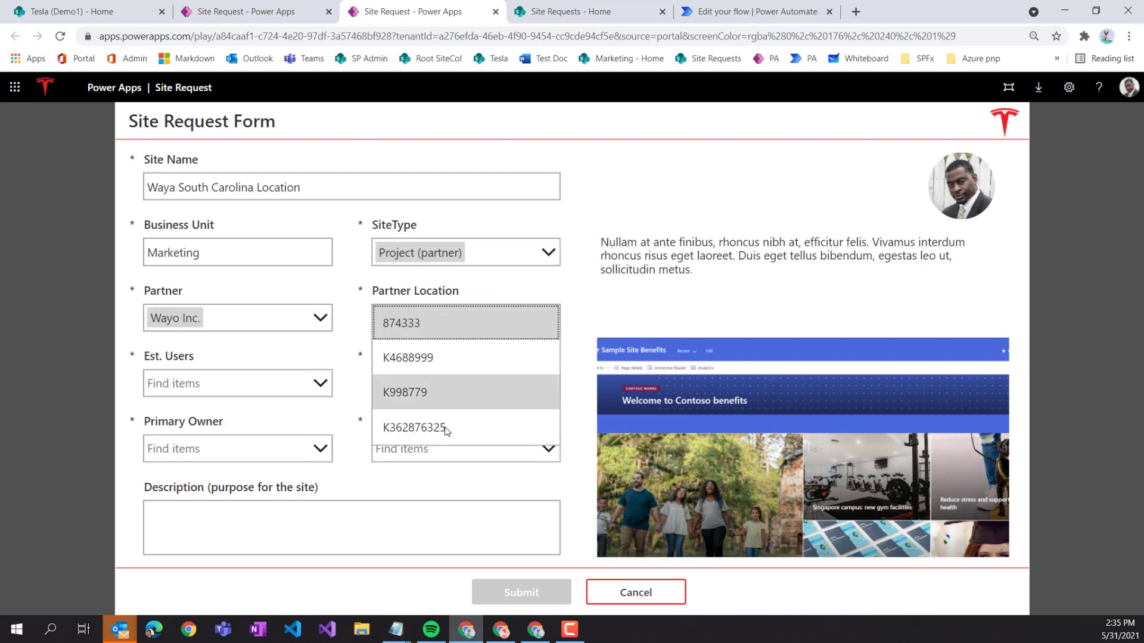
pyautogui.click(442, 364)
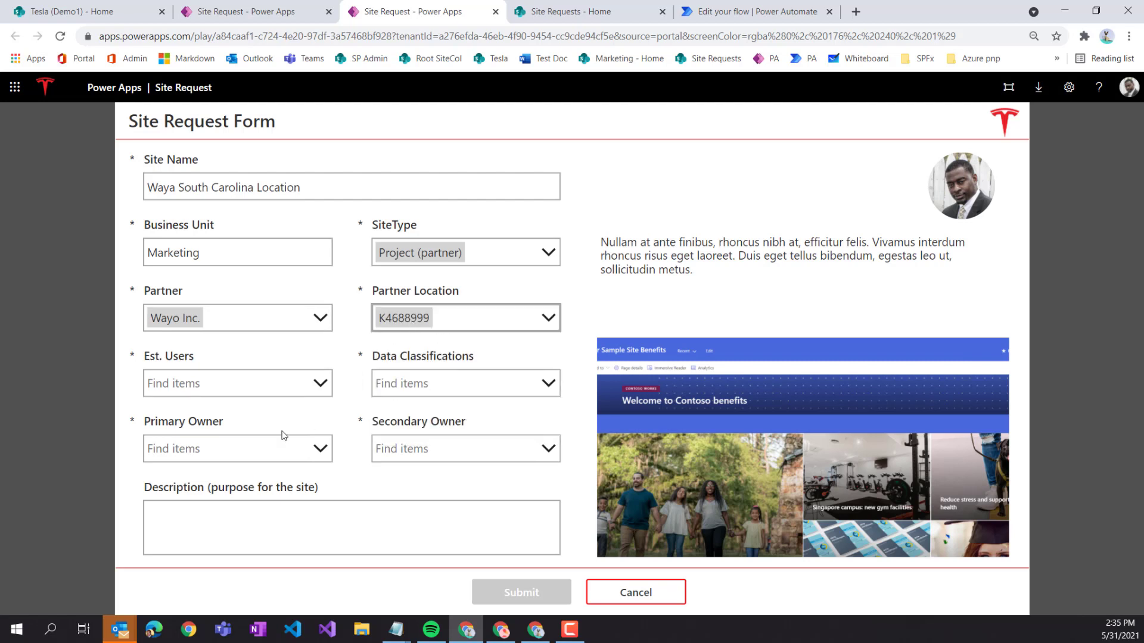
# - Set estimated users to < 1000 and data classification to Confidential
pyautogui.click(195, 389)
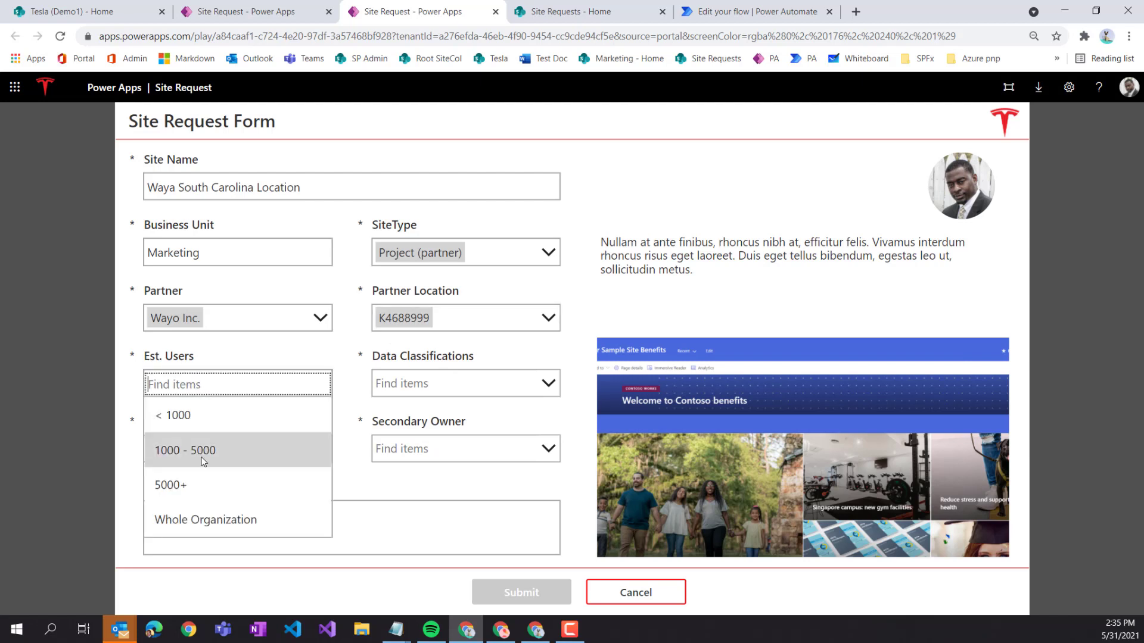
pyautogui.click(192, 412)
pyautogui.click(402, 390)
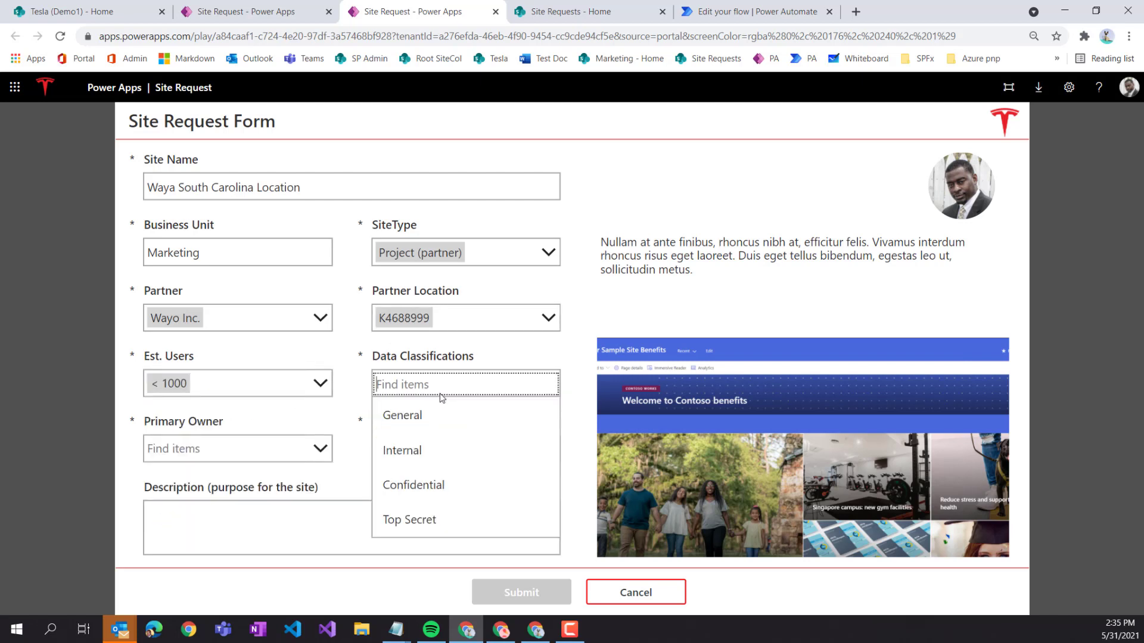
pyautogui.click(439, 500)
# - Choose the Primary Owner and Secondary Owner from the people pickers and submit the request
pyautogui.click(237, 452)
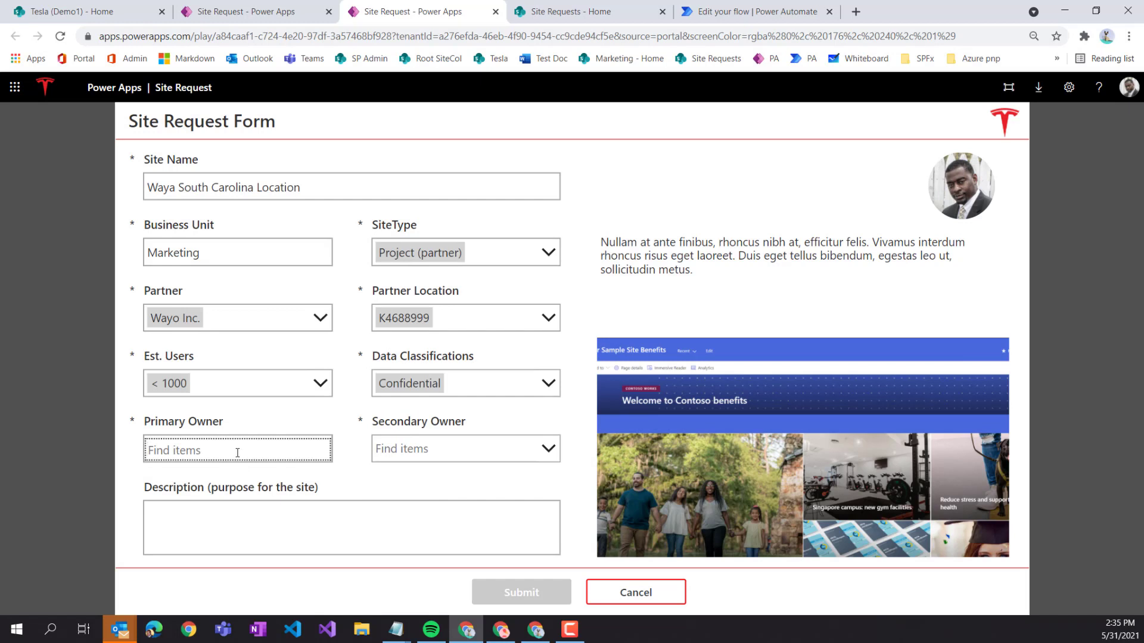
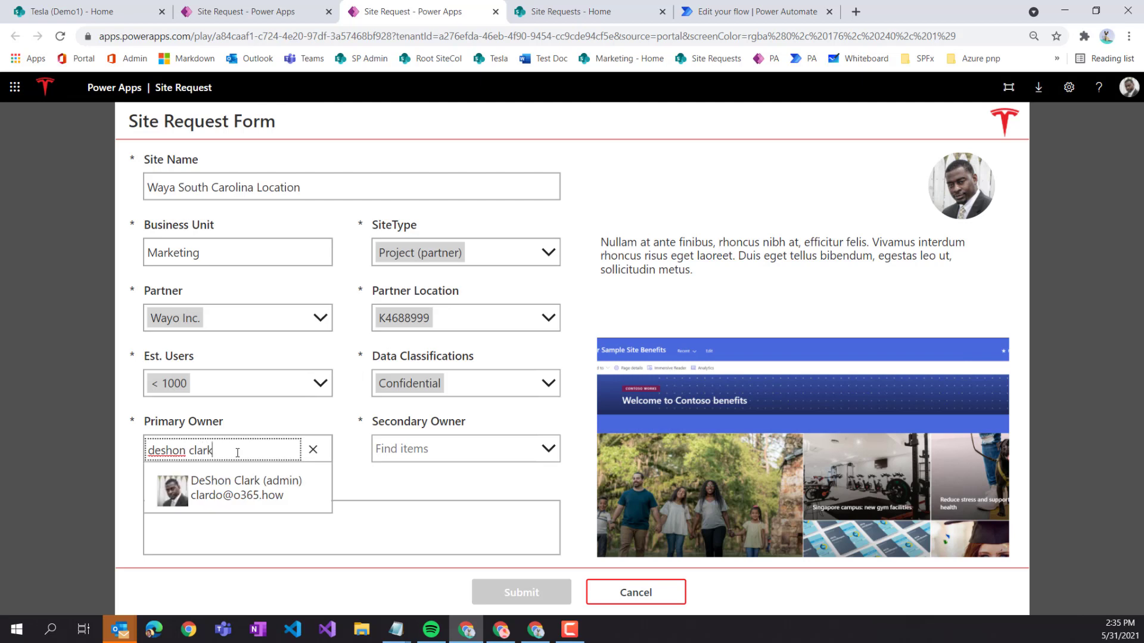
pyautogui.click(274, 494)
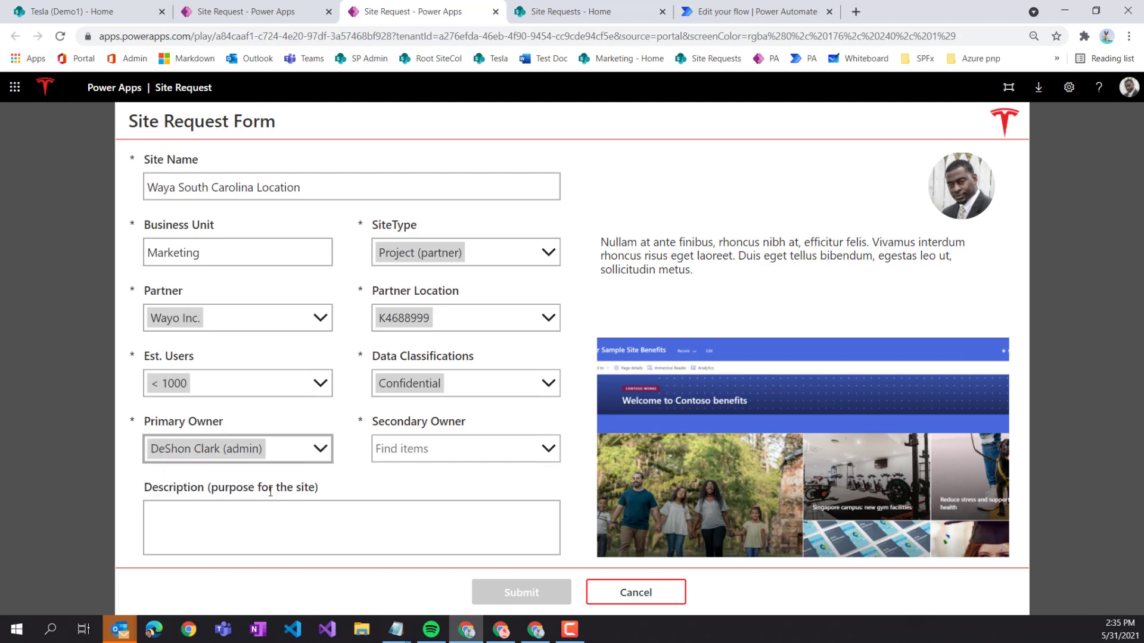
pyautogui.click(439, 450)
pyautogui.write('madison')
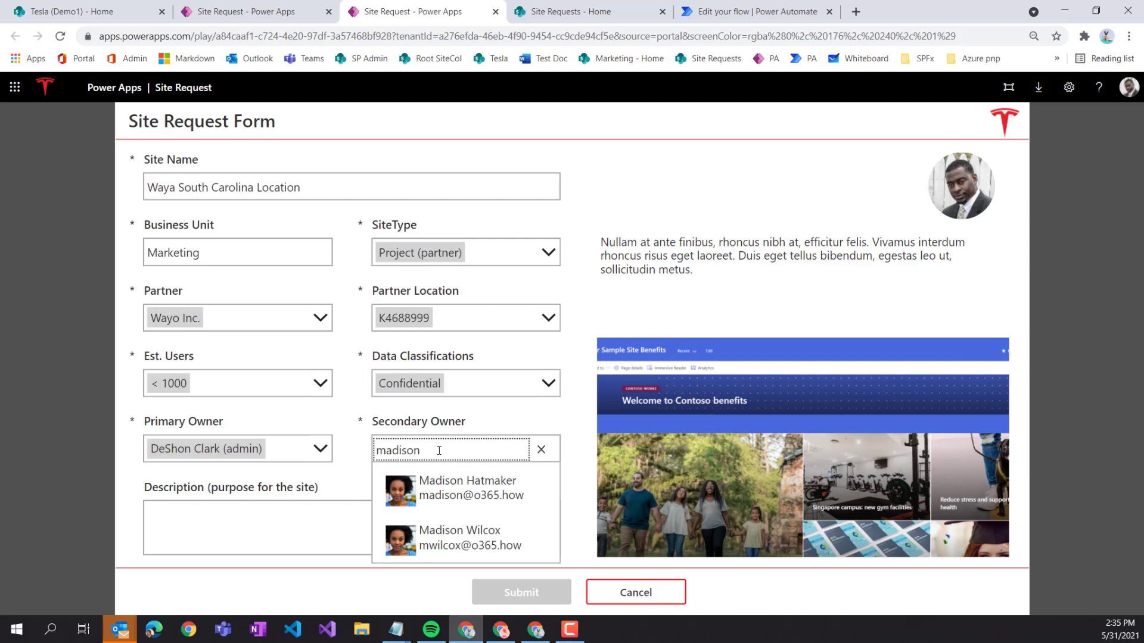
pyautogui.click(508, 492)
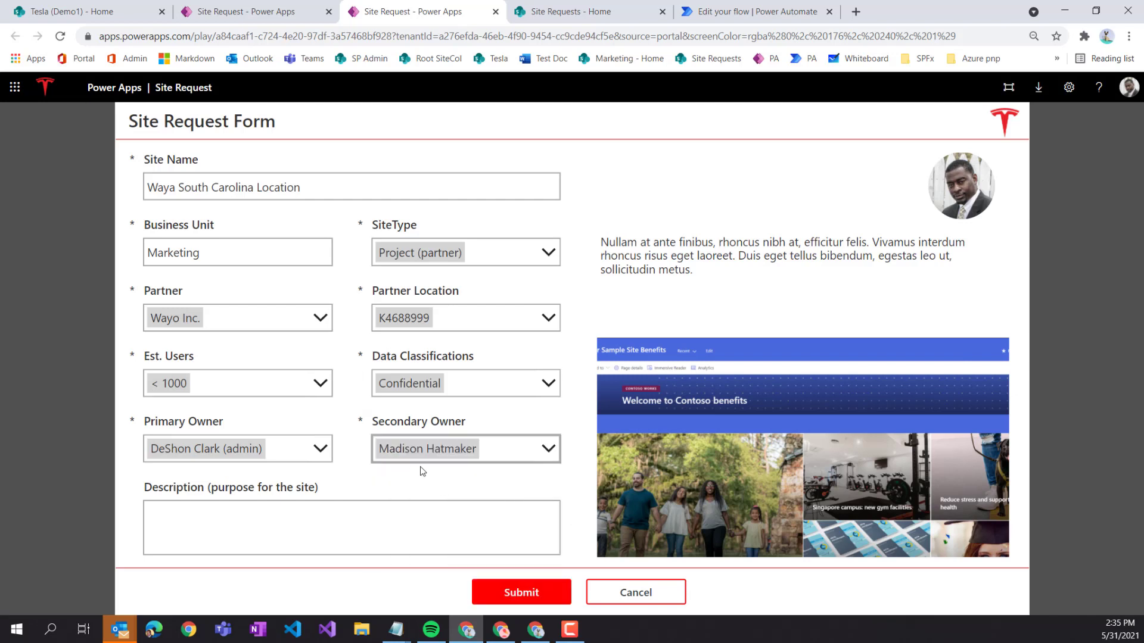
pyautogui.click(517, 593)
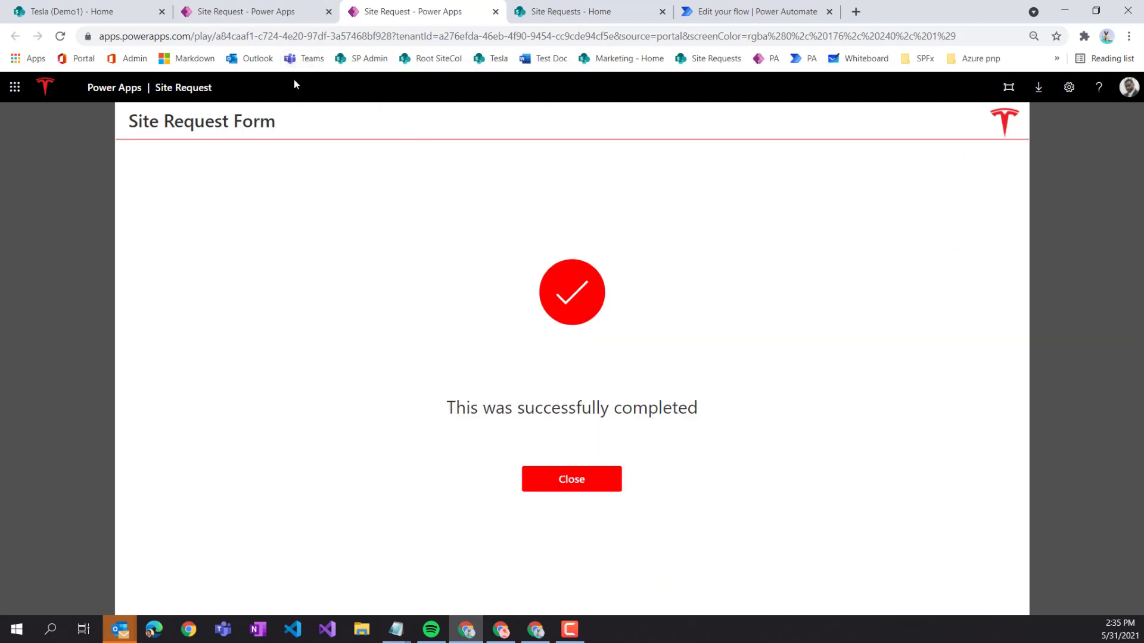
pyautogui.rightClick(245, 59)
# - Open Outlook in a new tab and delete all five Focused inbox conversations
pyautogui.click(312, 68)
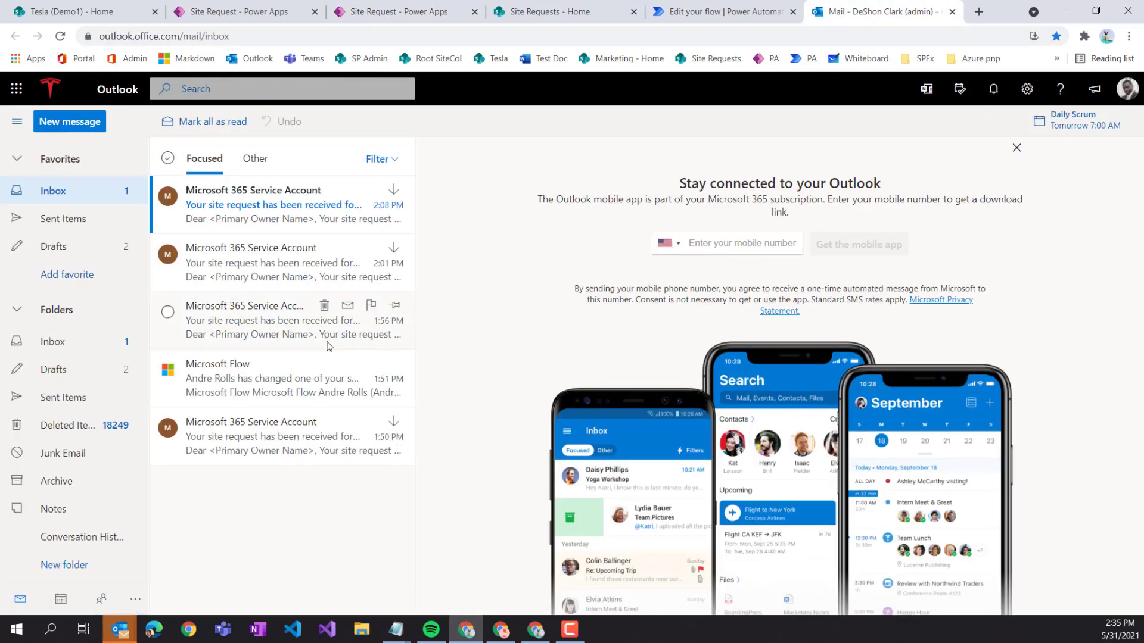
pyautogui.click(168, 158)
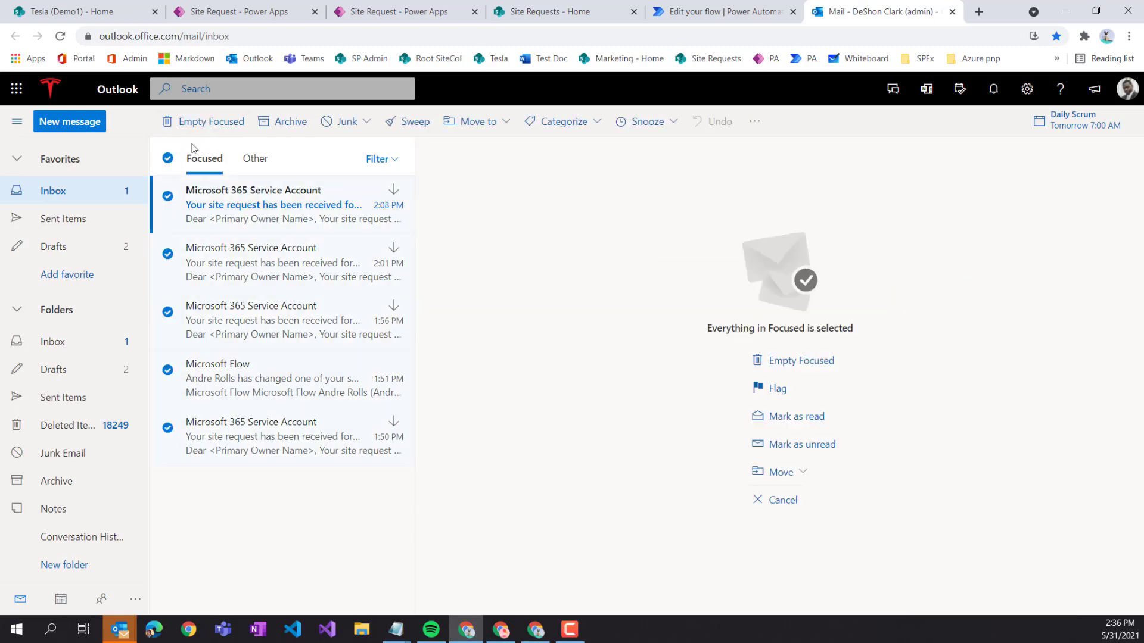
pyautogui.click(203, 121)
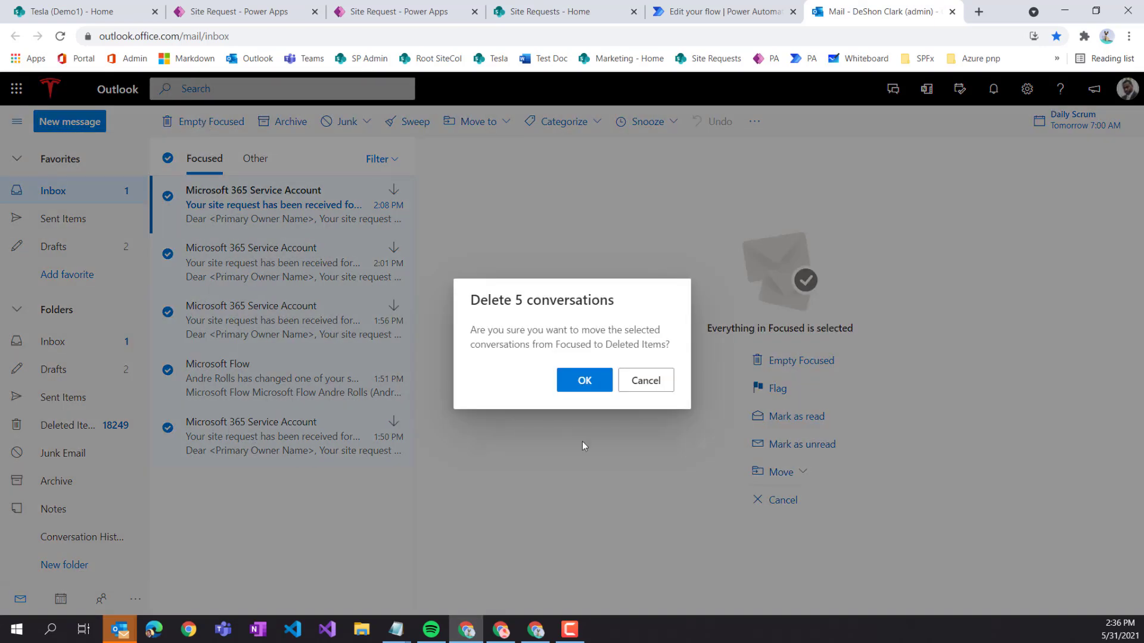
pyautogui.click(582, 381)
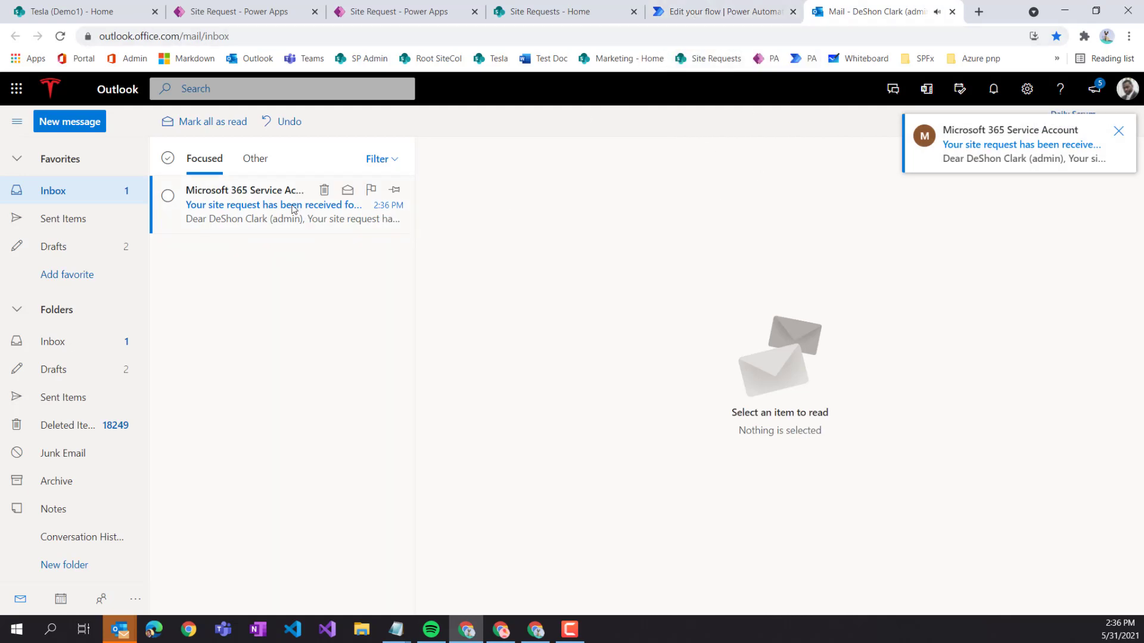
# - View the Site Request flow's details page, dismiss the ready notice, and go back to Outlook mail
pyautogui.click(706, 12)
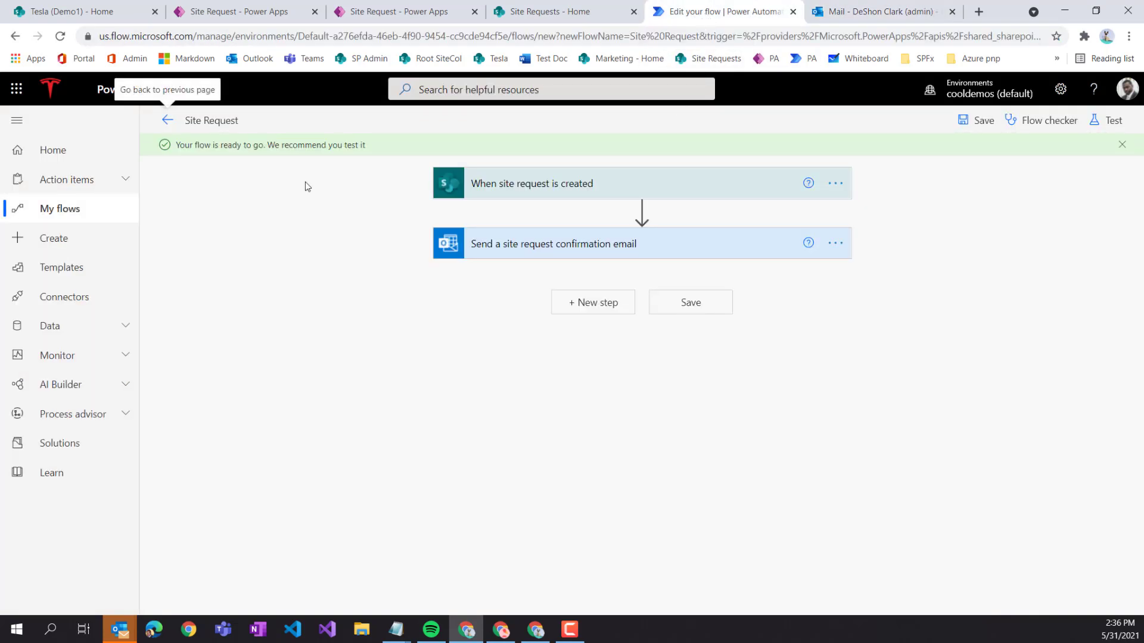
pyautogui.click(169, 123)
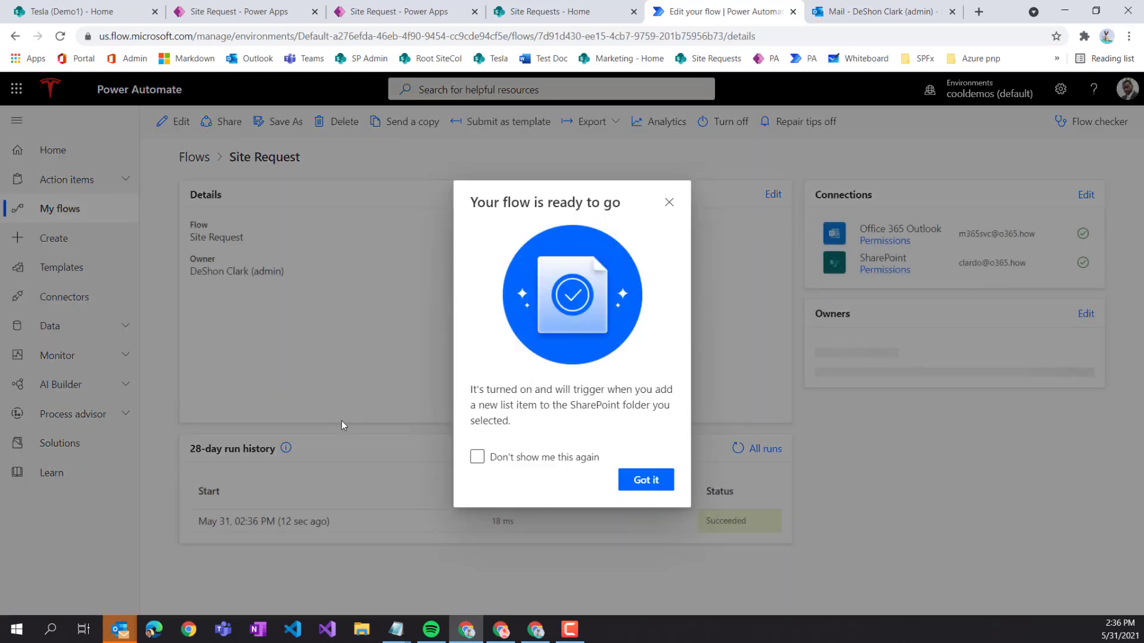
pyautogui.click(643, 481)
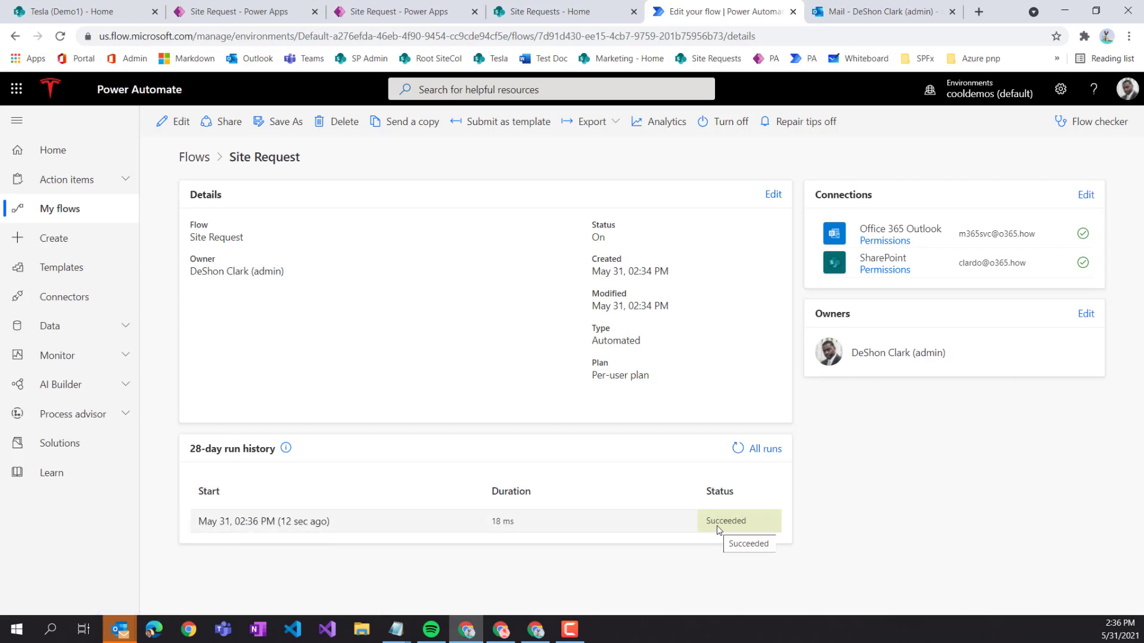
pyautogui.click(547, 16)
pyautogui.click(841, 15)
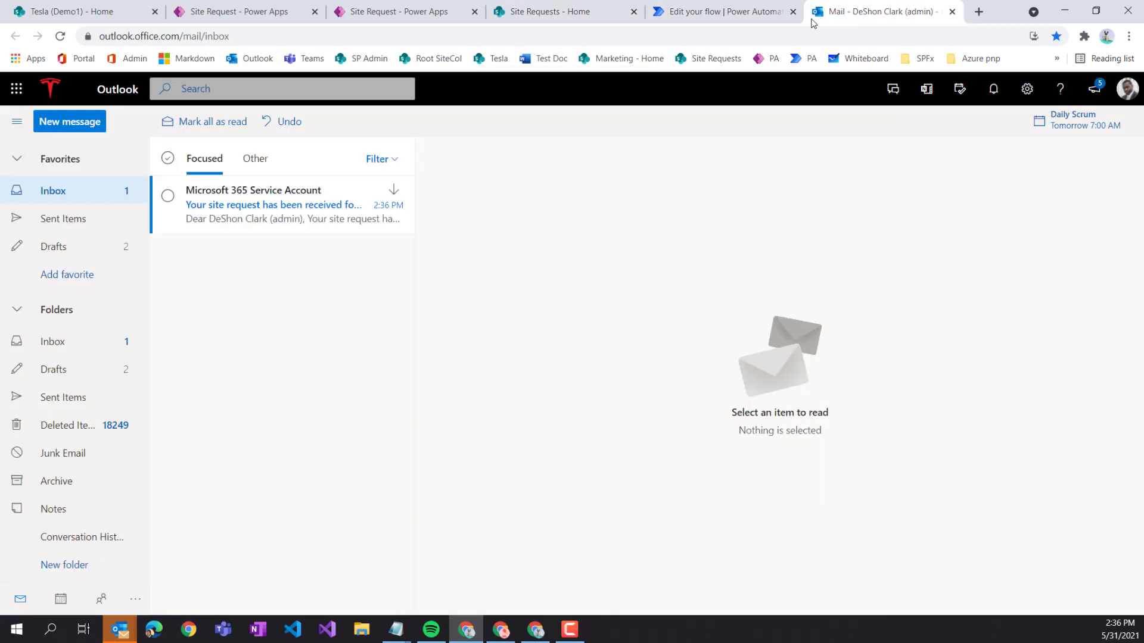
# - Read the new confirmation email's bulleted details: Waya South Carolina Location, Project (partner), Confidential, < 1000, request 6
pyautogui.moveTo(863, 17); pyautogui.dragTo(723, 16)
pyautogui.click(255, 200)
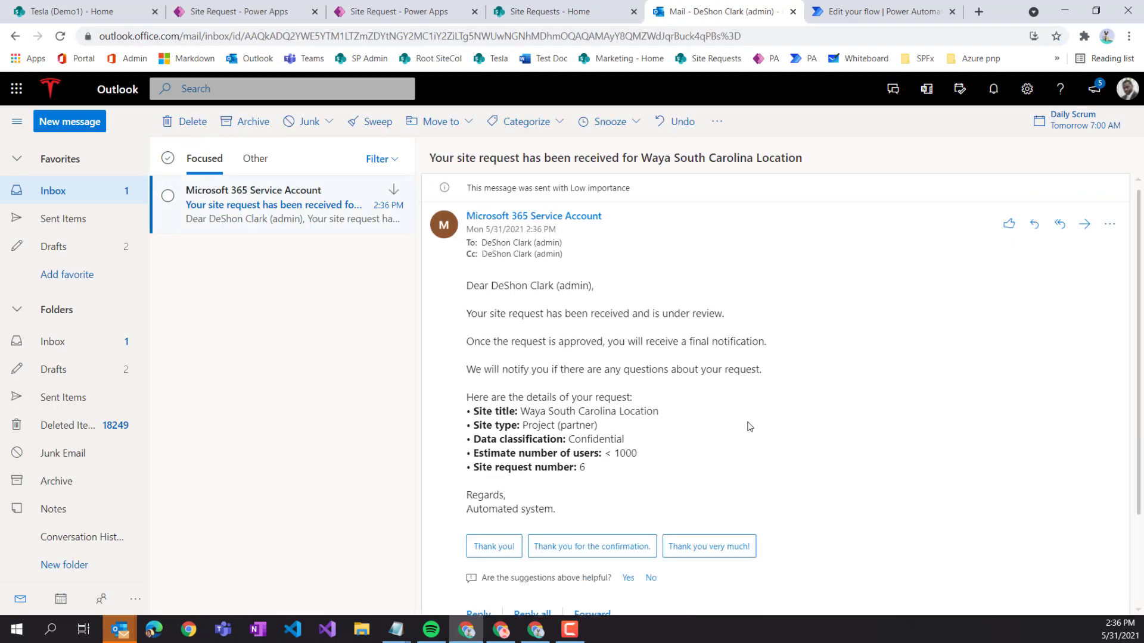
pyautogui.moveTo(473, 411); pyautogui.dragTo(576, 484)
pyautogui.click(570, 500)
pyautogui.click(848, 17)
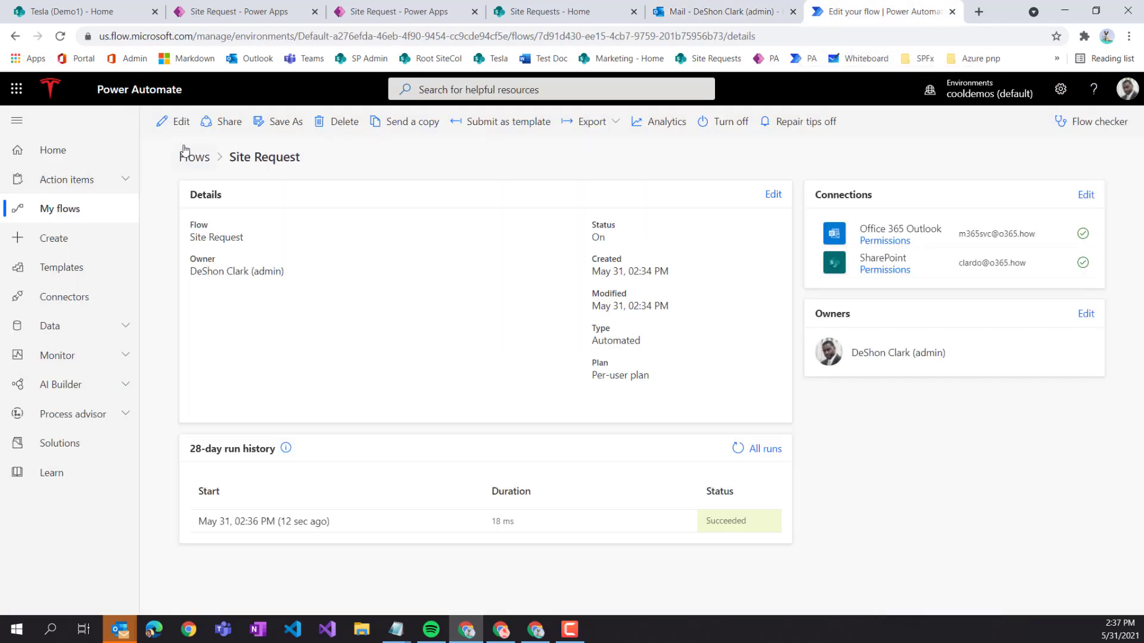
# - Add a 'Start and wait for an approval' step after the email, retitled 'Send site request approval'
pyautogui.click(179, 122)
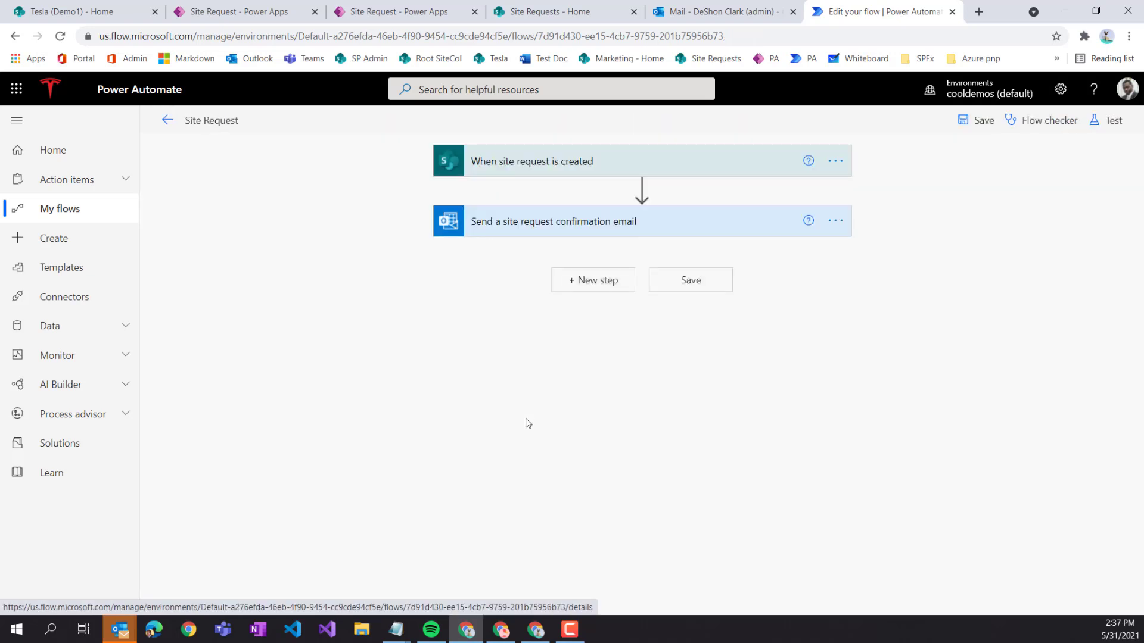
pyautogui.click(596, 289)
pyautogui.write('approval')
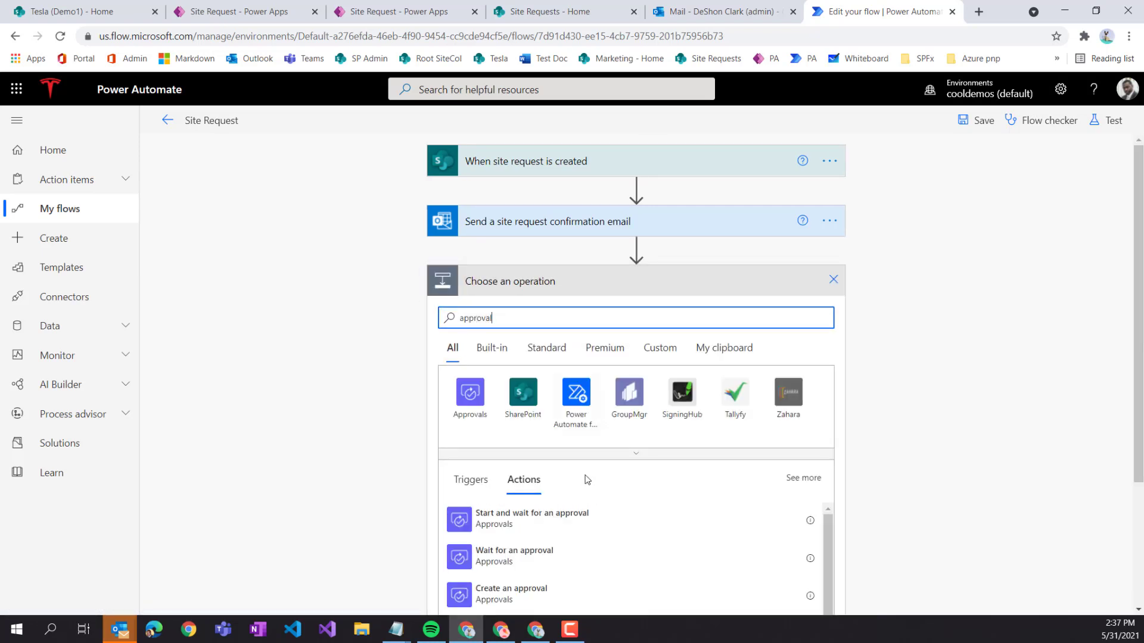
pyautogui.scroll(-1, 728, 486)
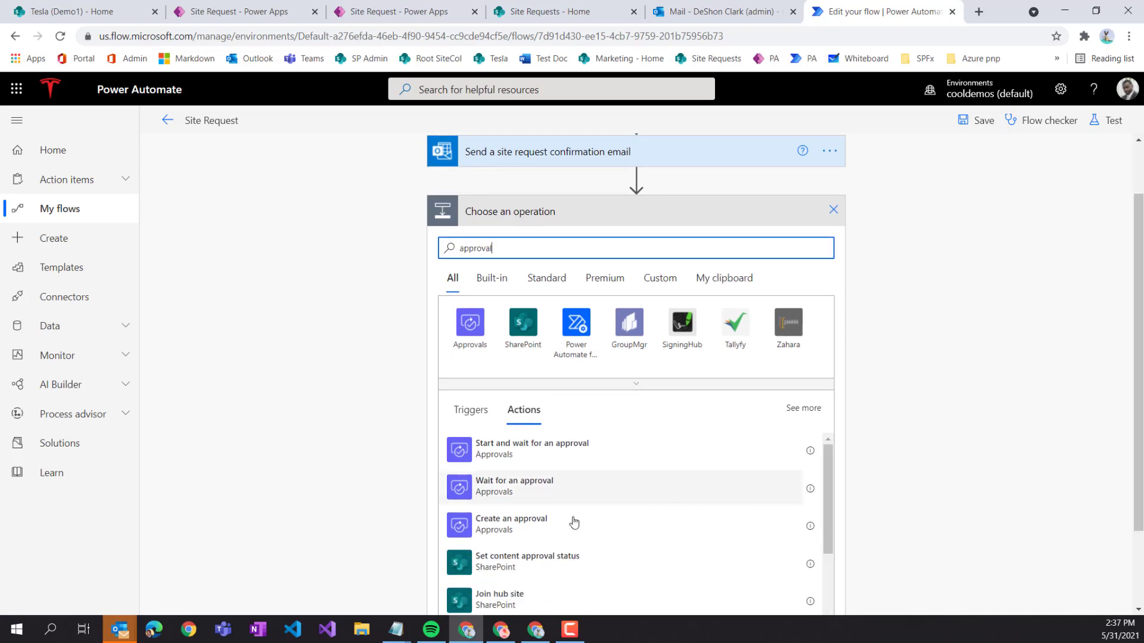
pyautogui.click(512, 457)
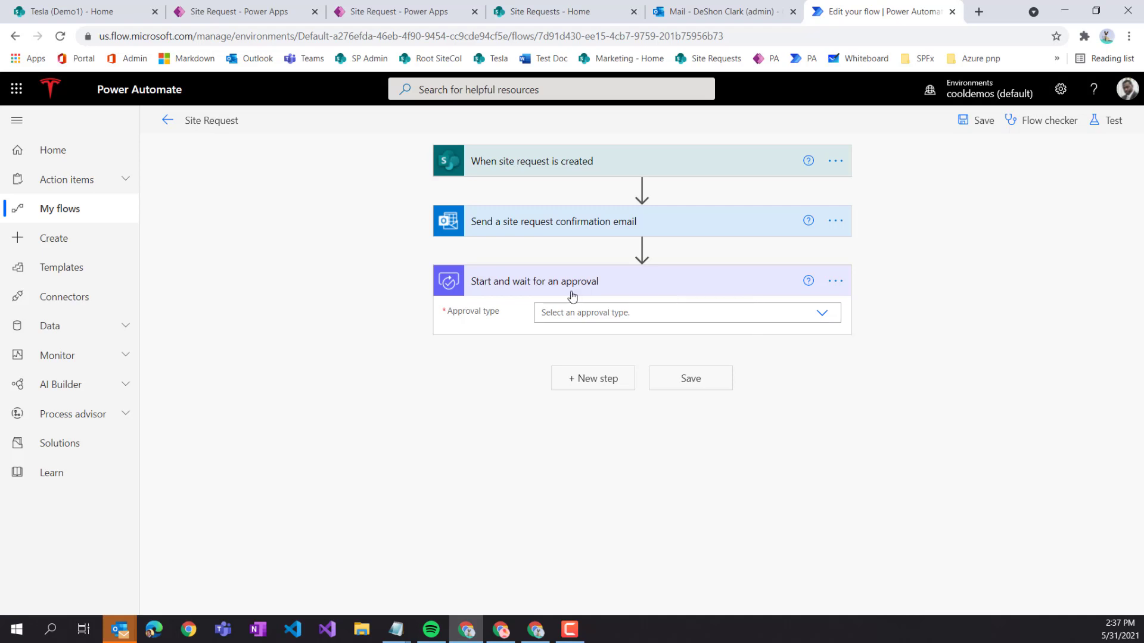
pyautogui.click(836, 281)
pyautogui.click(895, 303)
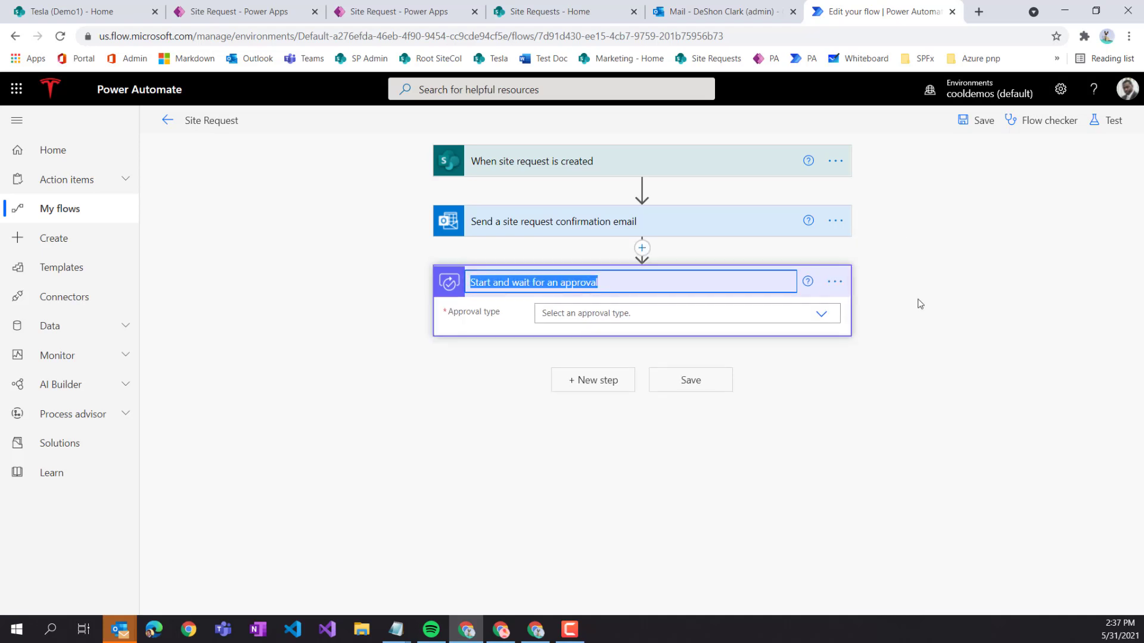
pyautogui.write('S')
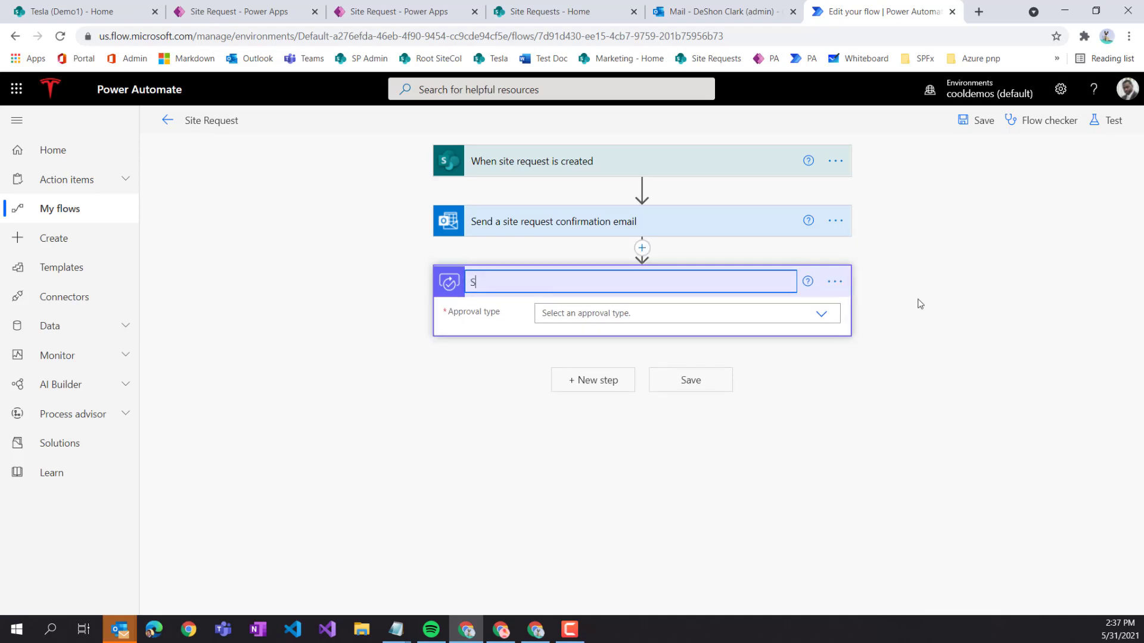
pyautogui.write('end site request approval')
# - Set Approve/Reject - First to respond with title 'Site Request needs your approval | Site Name'
pyautogui.click(738, 327)
pyautogui.click(820, 315)
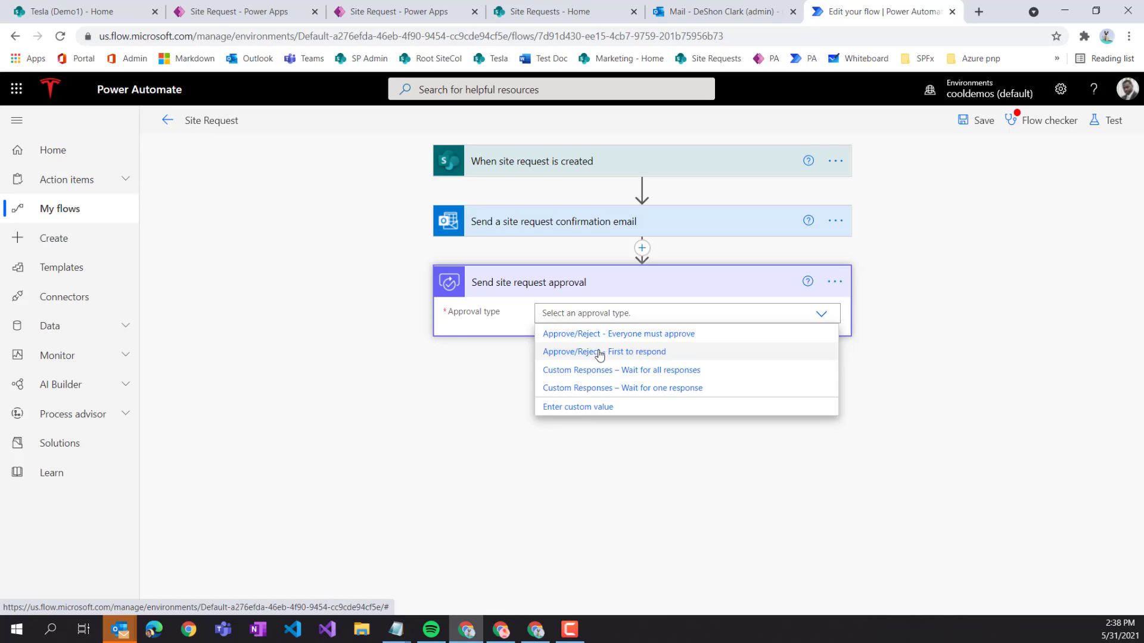
pyautogui.click(645, 354)
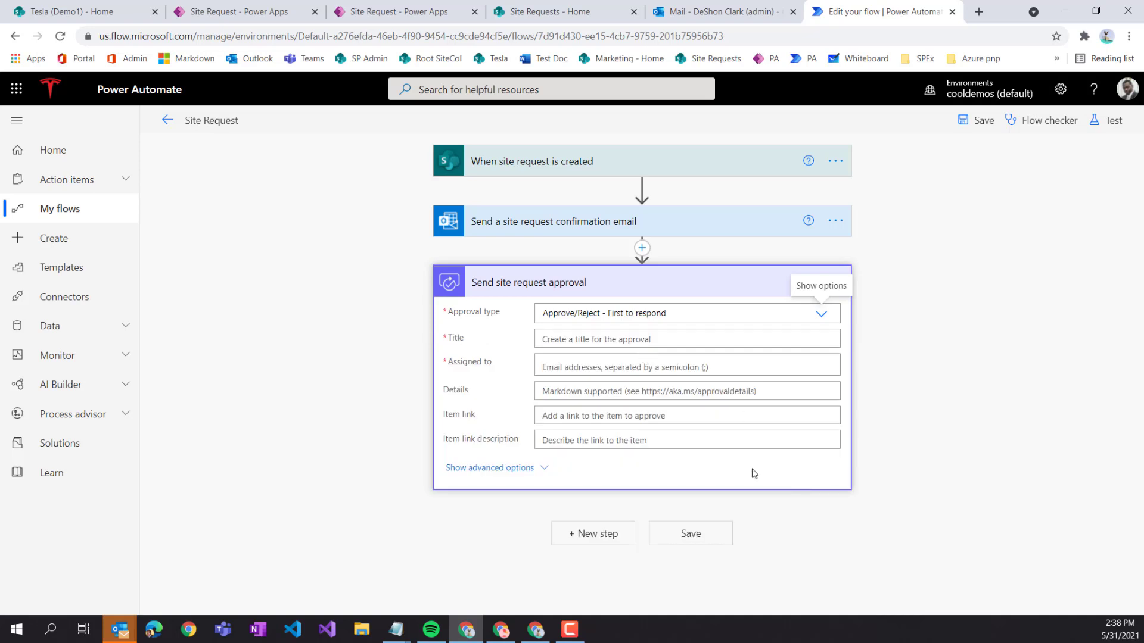
pyautogui.hotkey('alt', 'Tab')
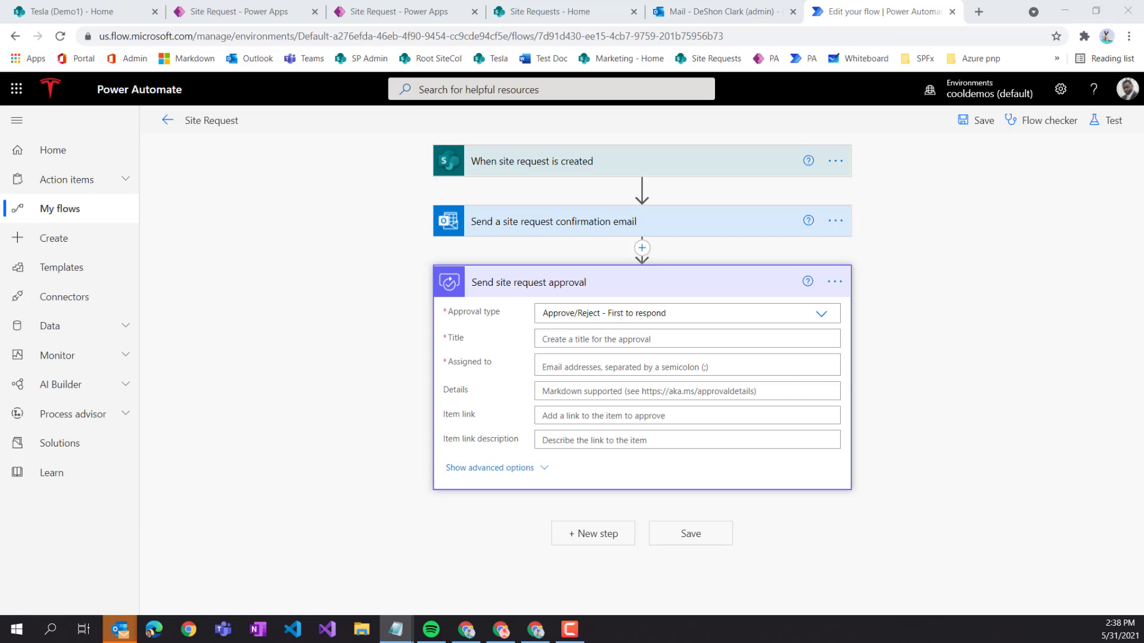
pyautogui.click(560, 337)
pyautogui.write('Site Request needs your approval | <site name>')
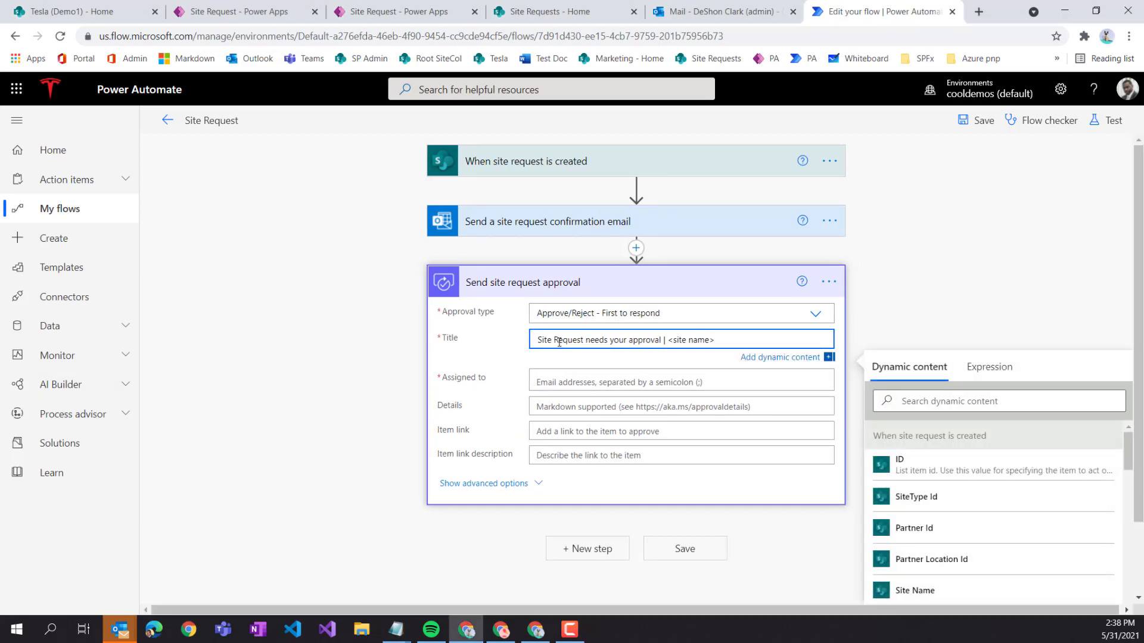
pyautogui.moveTo(717, 339); pyautogui.dragTo(674, 339)
pyautogui.press('BackSpace')
pyautogui.click(929, 402)
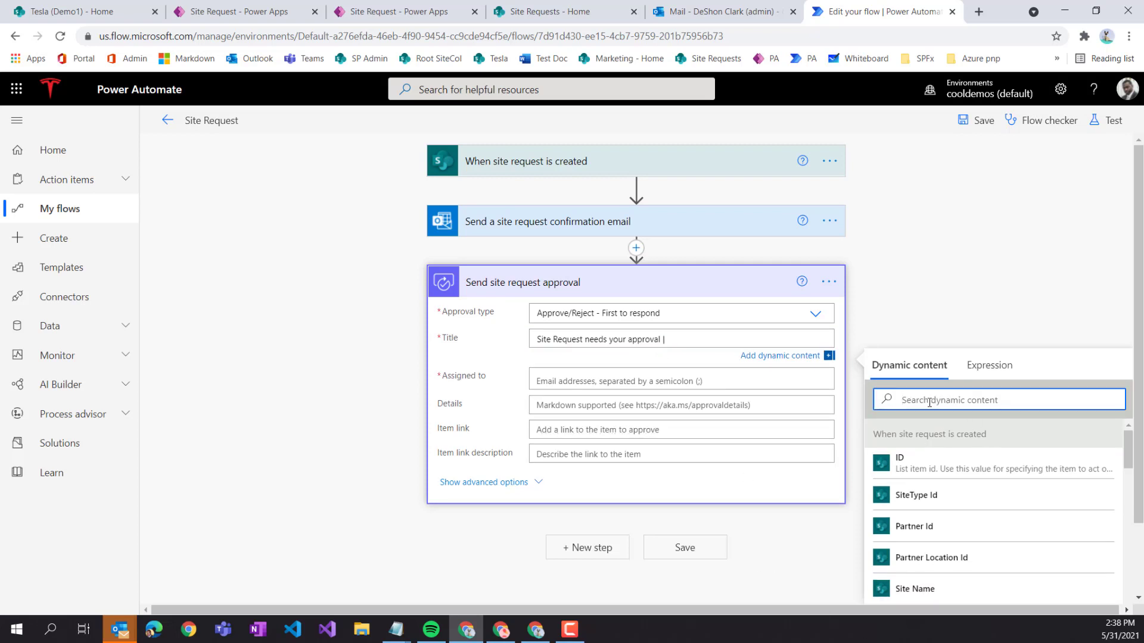
pyautogui.write('site')
pyautogui.click(917, 495)
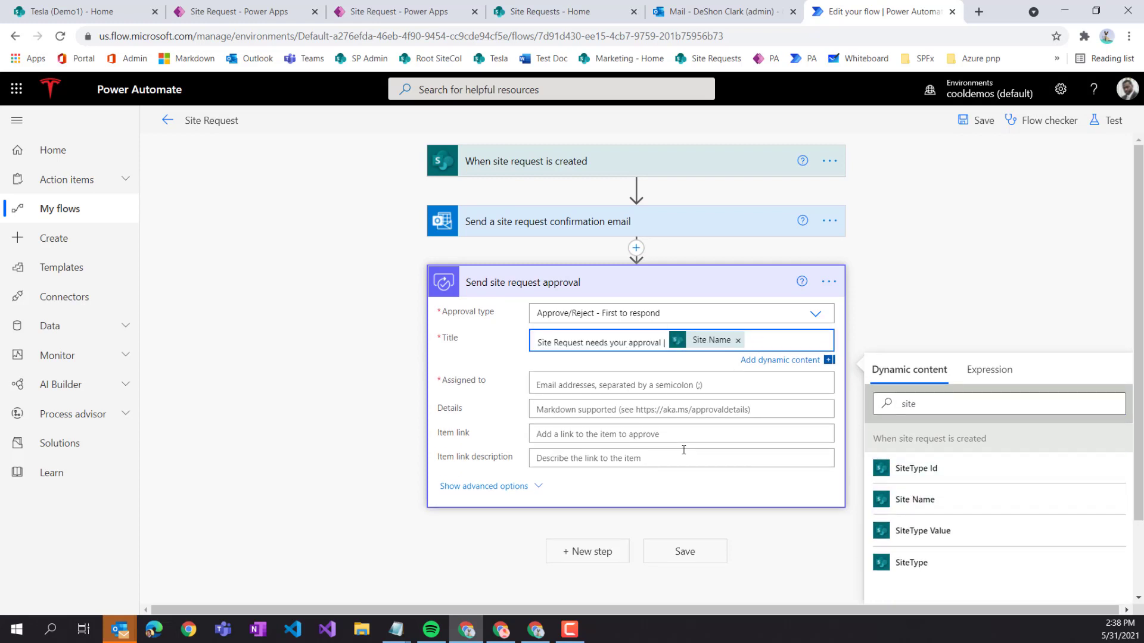
# - Search for the approver by name in the Assigned to field
pyautogui.click(560, 384)
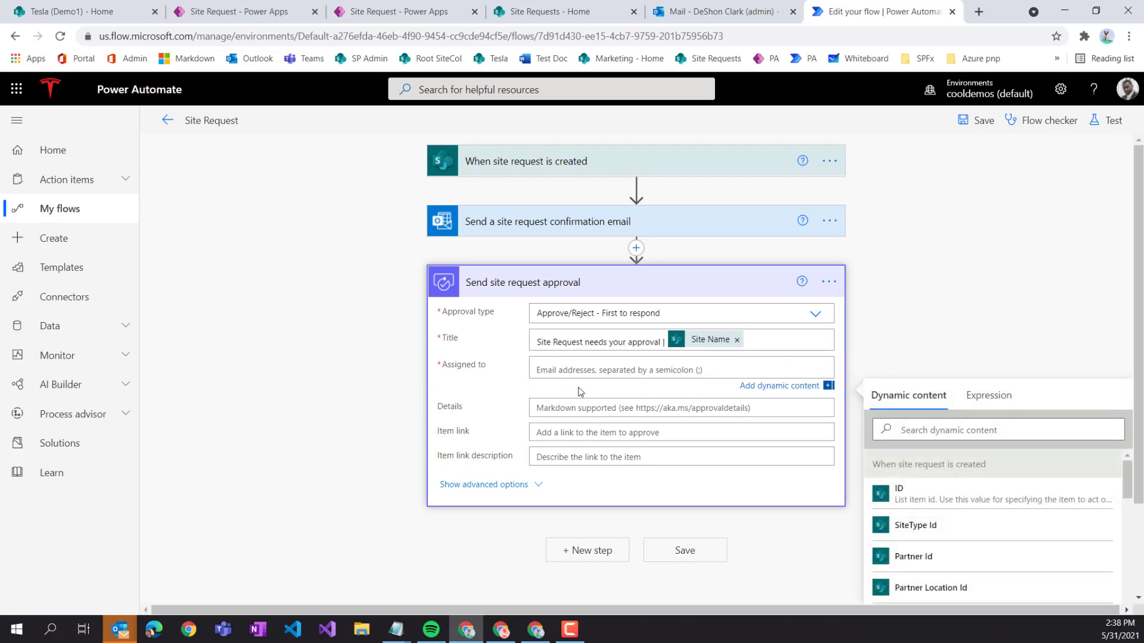
pyautogui.write('adnre')
pyautogui.press('BackSpace')
pyautogui.press('BackSpace')
pyautogui.press('BackSpace')
pyautogui.press('BackSpace')
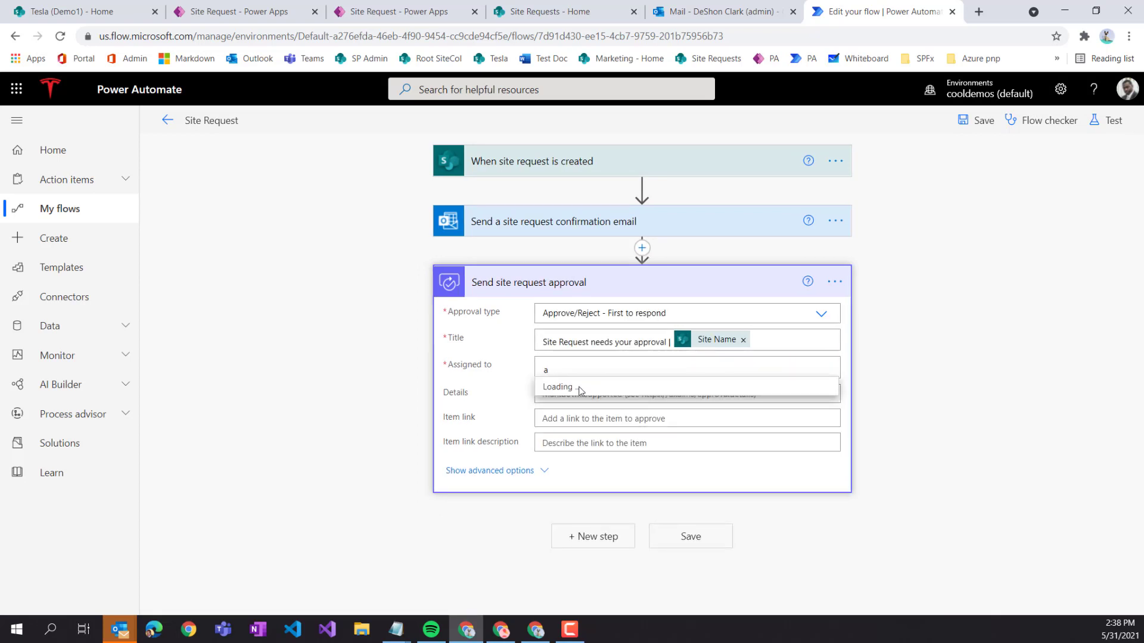
pyautogui.write('ndre')
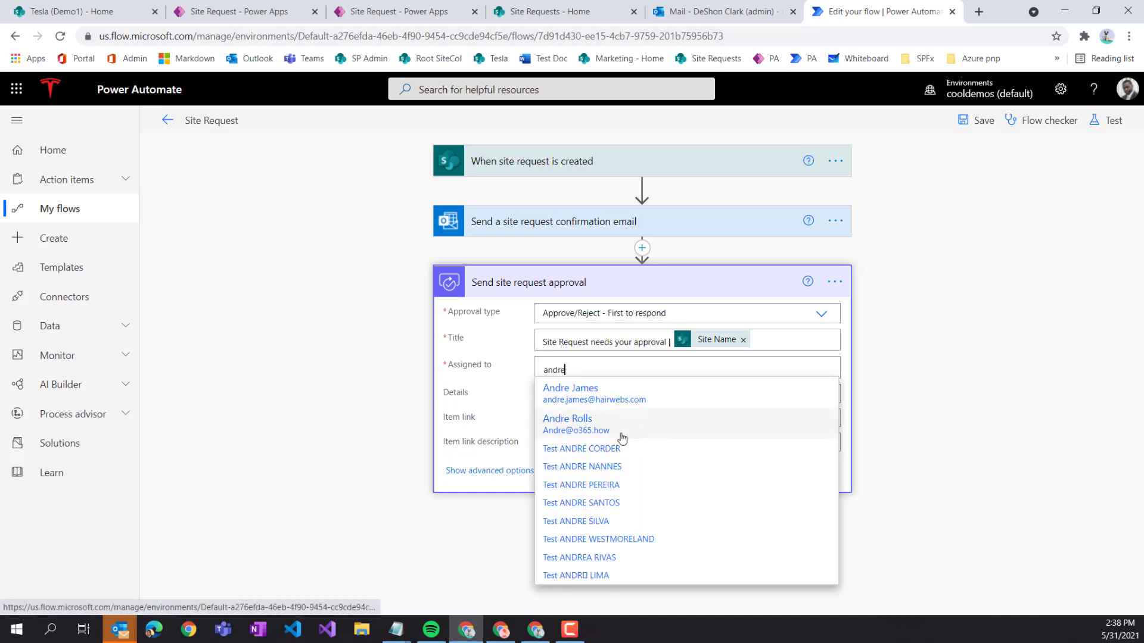
# - Assign the suggested approver and begin Details with 'The following site request has been submitted for your approval:'
pyautogui.click(579, 428)
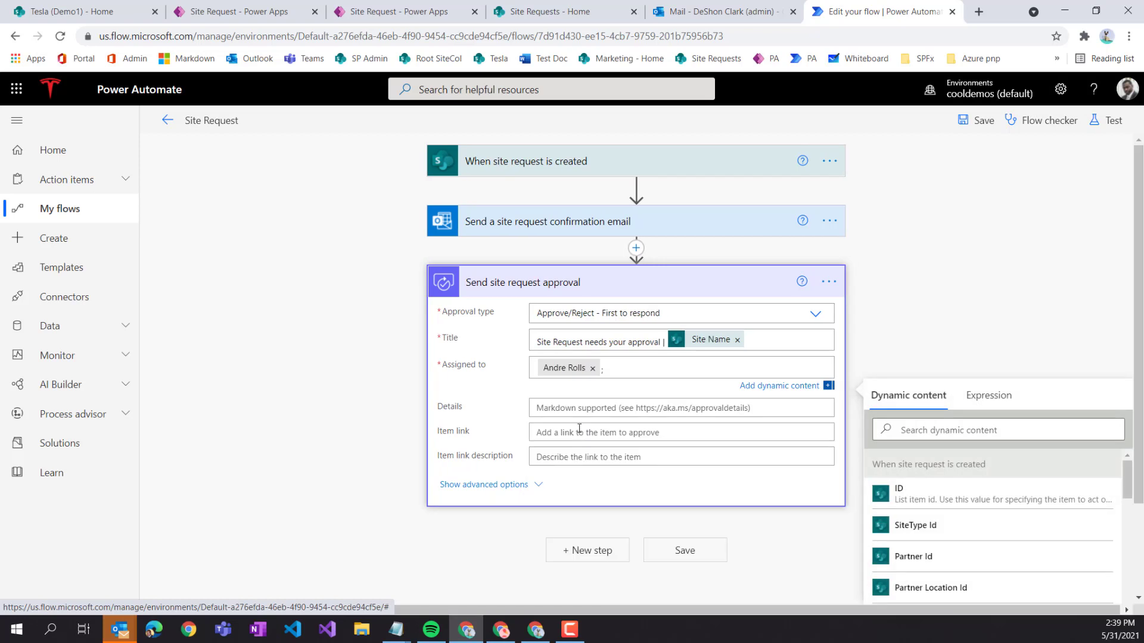
pyautogui.click(548, 409)
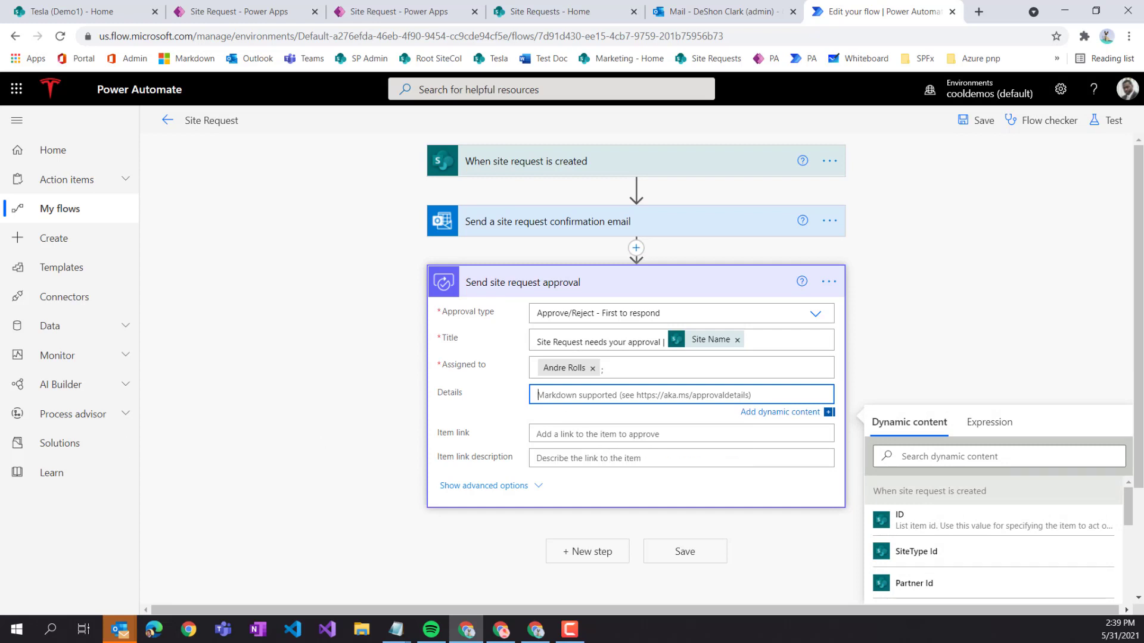
pyautogui.hotkey('alt', 'Tab')
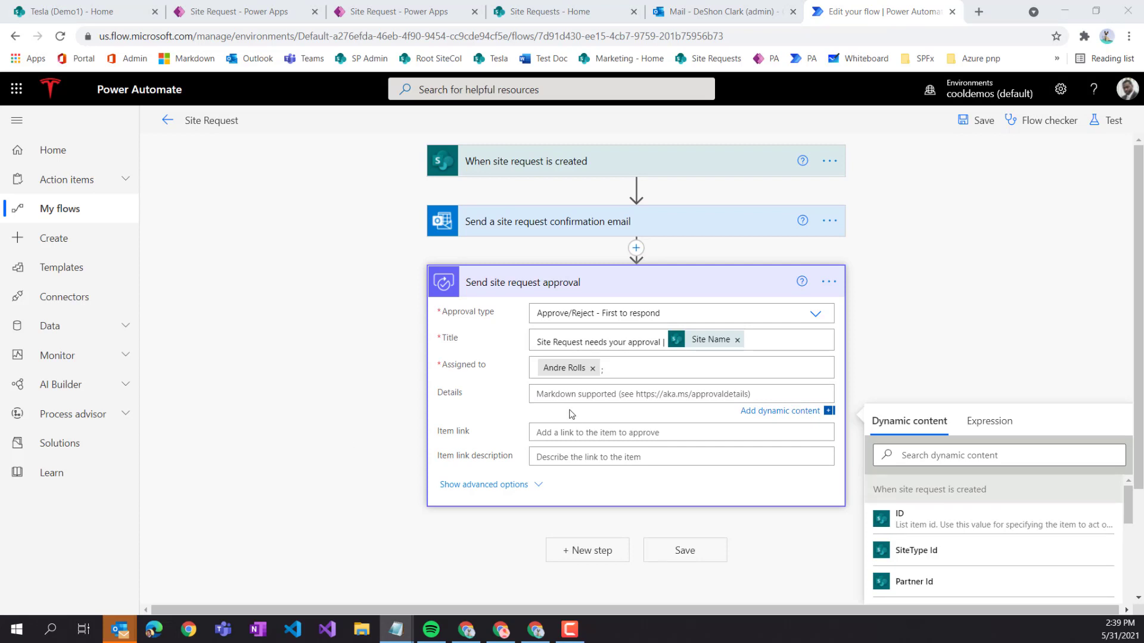
pyautogui.hotkey('alt', 'Tab')
pyautogui.write('The following site request has been submitted for your approval')
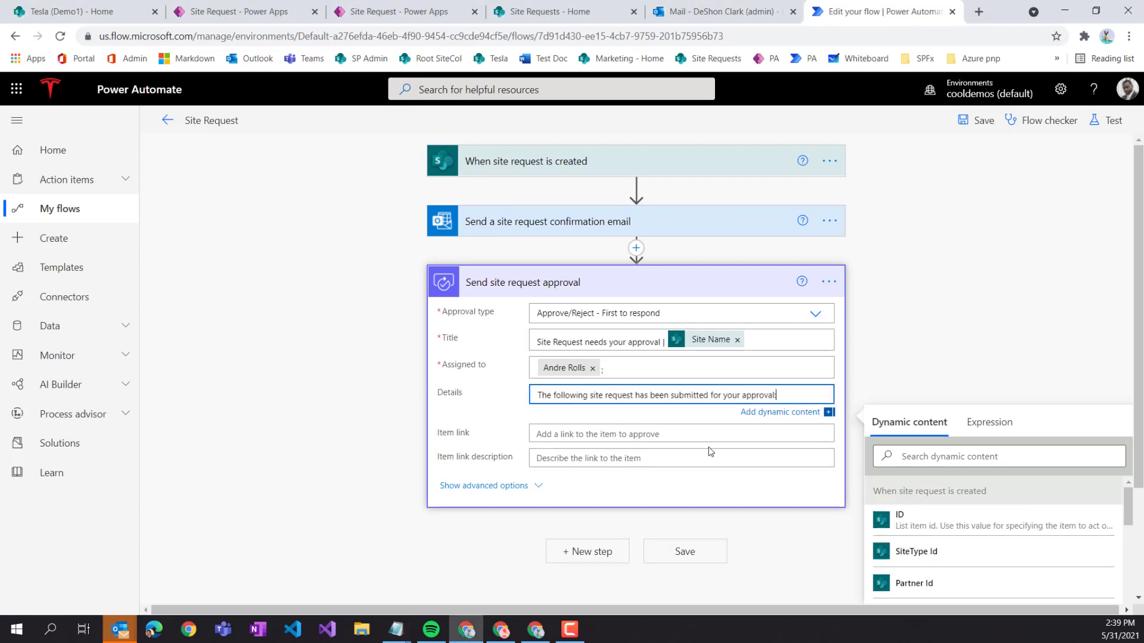
pyautogui.press('Return')
pyautogui.press('Return')
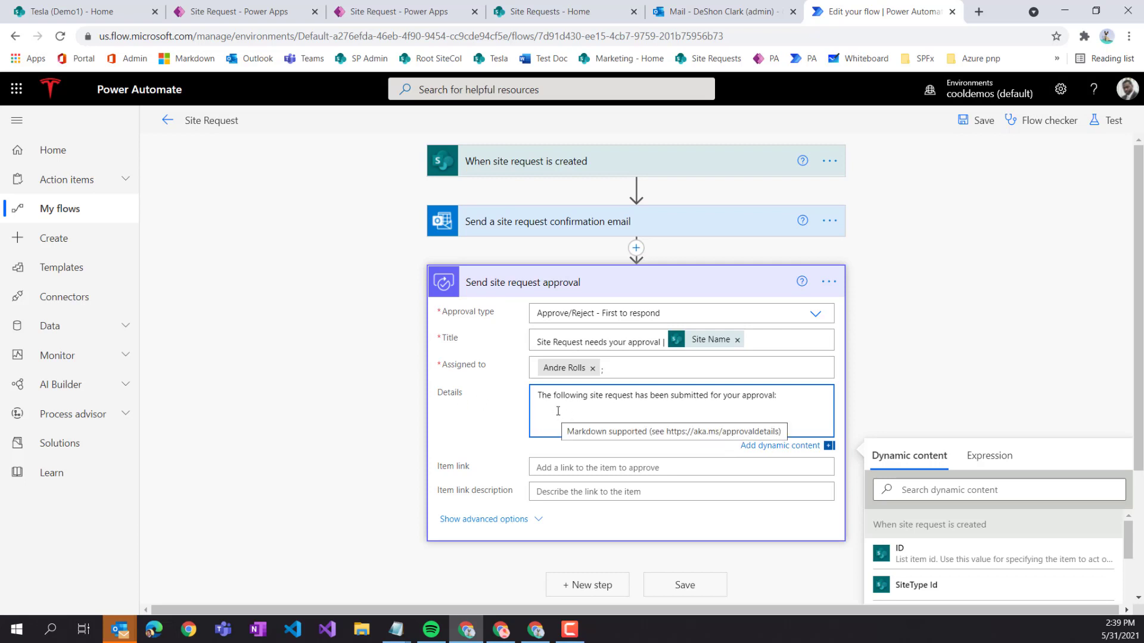
# - Inspect the confirmation email body's HTML code, noting the <strong> tags around each detail label
pyautogui.click(584, 231)
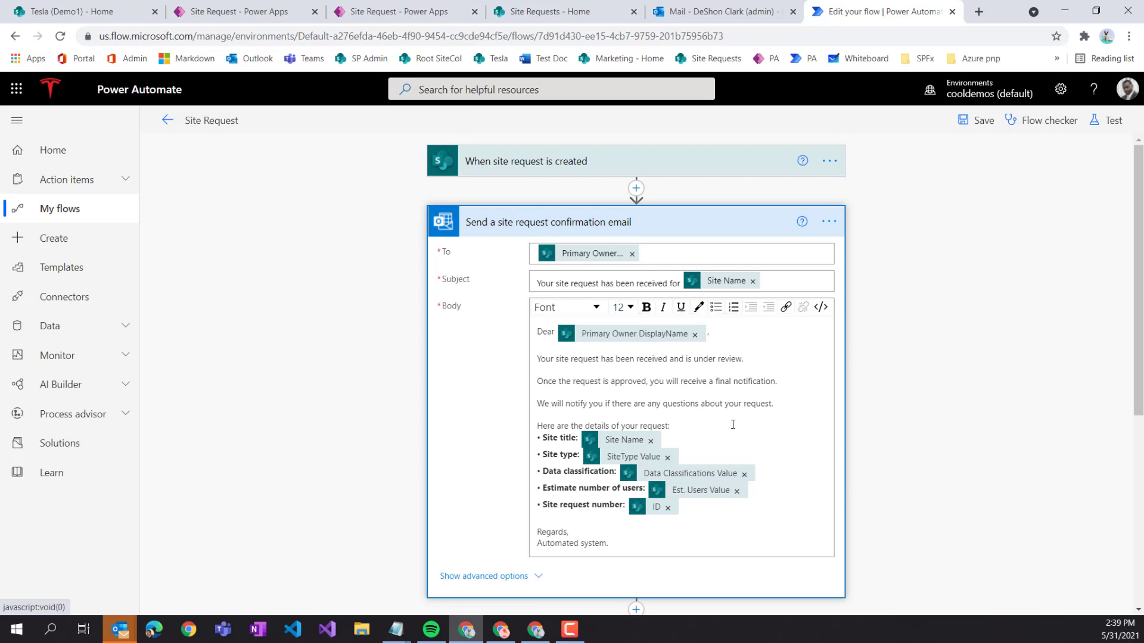
pyautogui.click(821, 307)
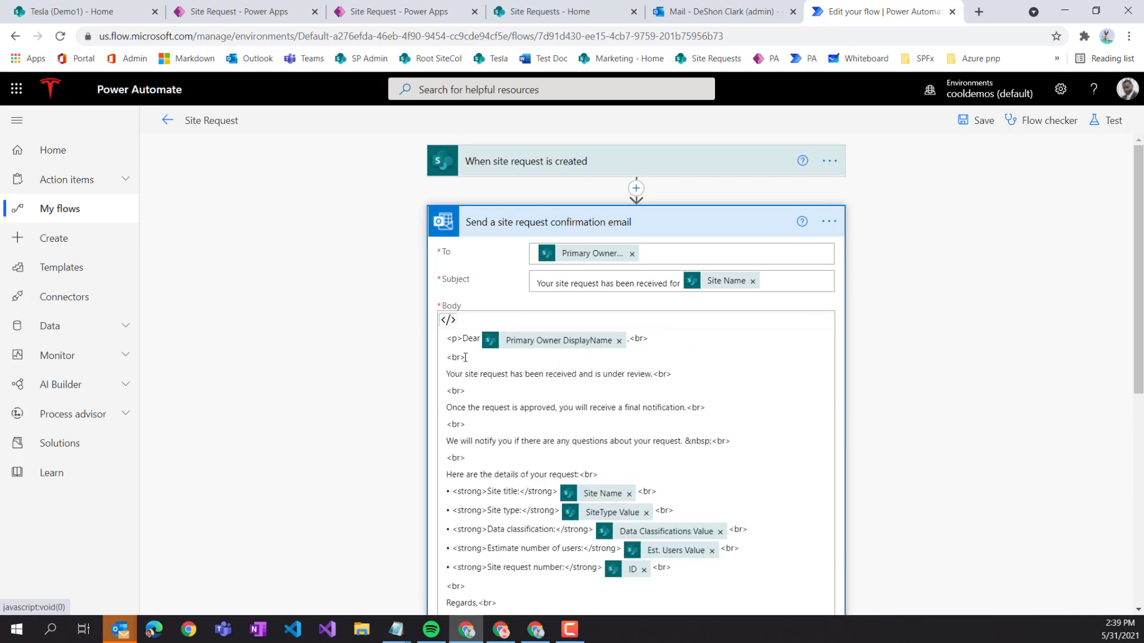
pyautogui.doubleClick(487, 493)
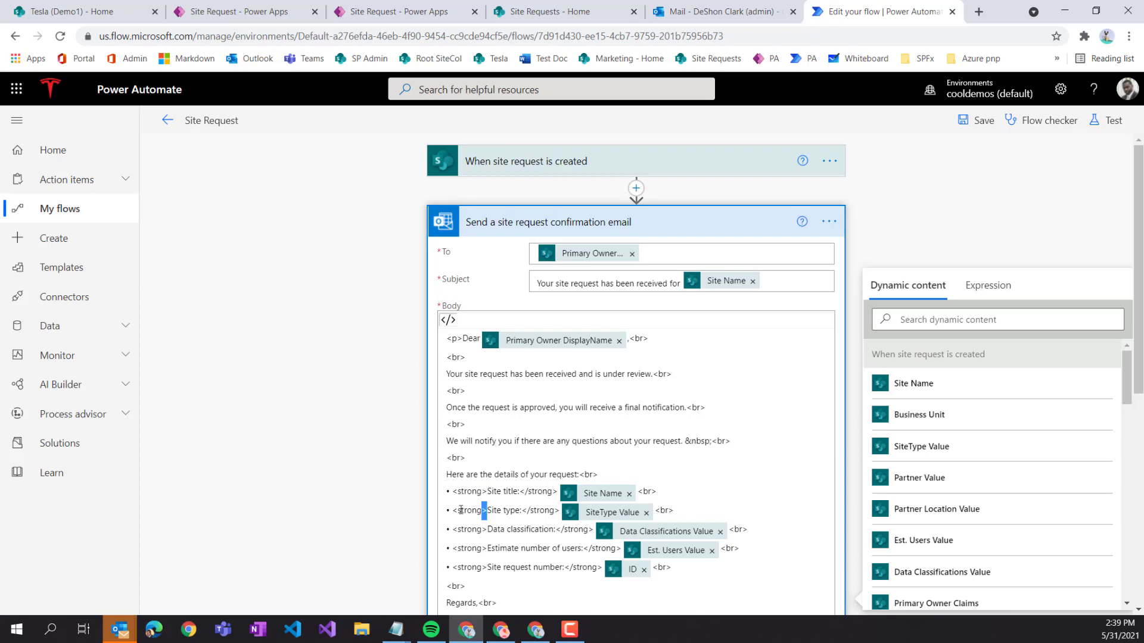
pyautogui.doubleClick(487, 512)
pyautogui.scroll(-1, 474, 572)
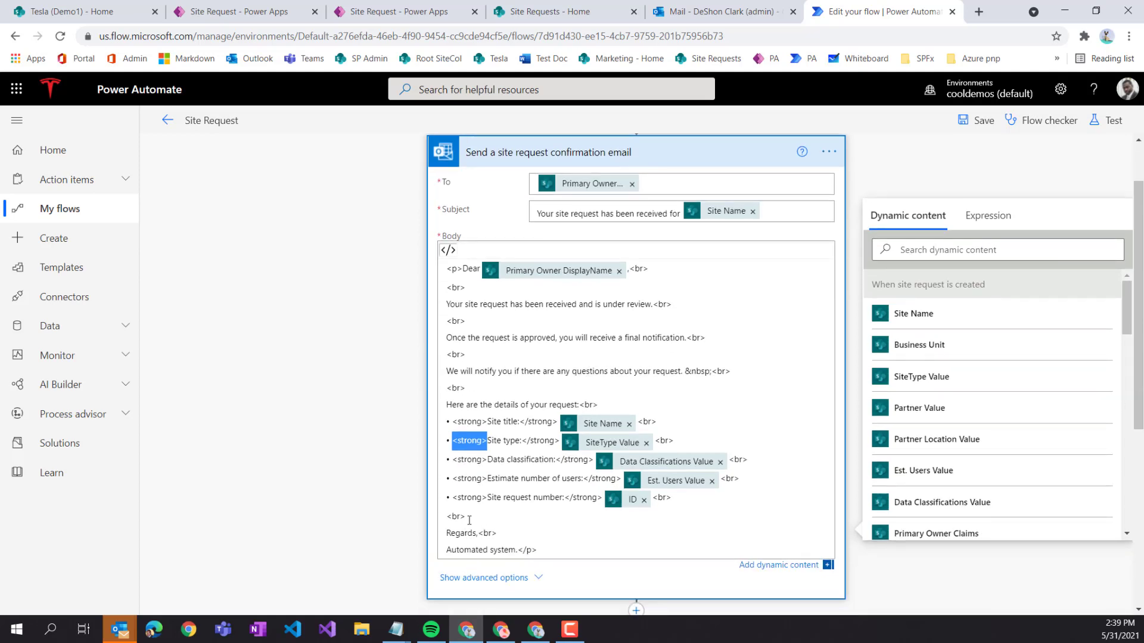
pyautogui.moveTo(469, 520); pyautogui.dragTo(447, 520)
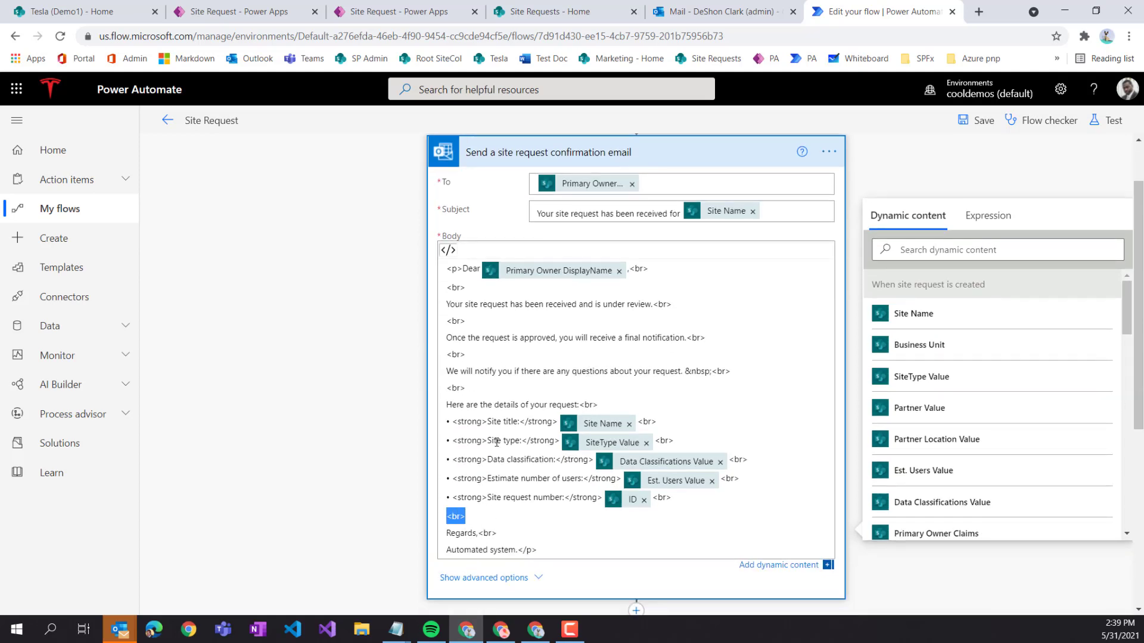
pyautogui.scroll(1, 447, 333)
pyautogui.click(448, 324)
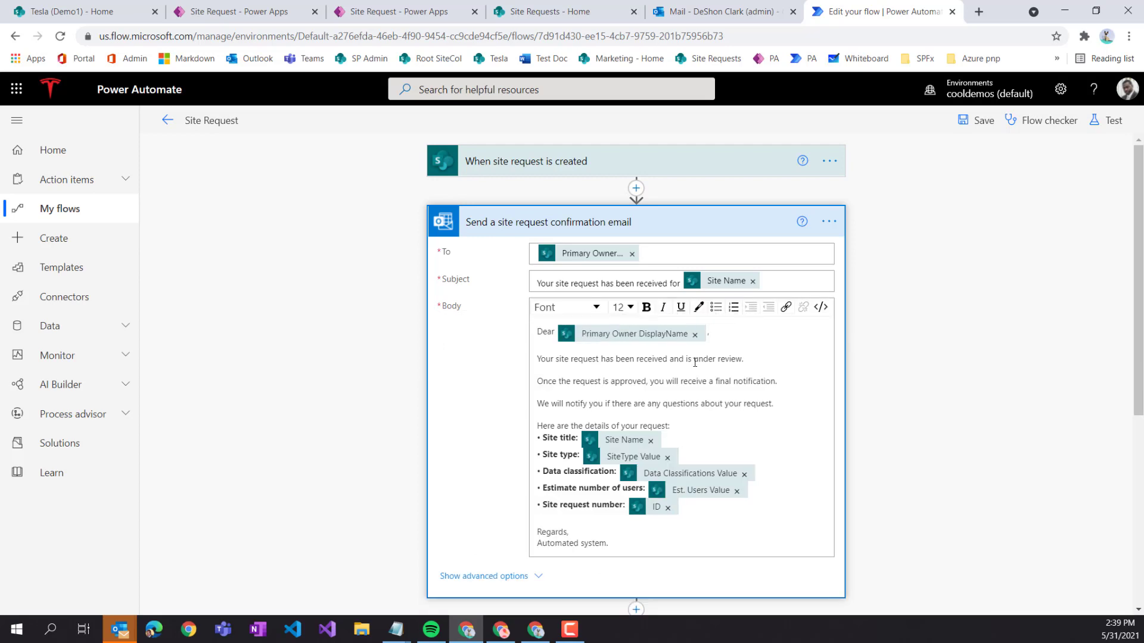
pyautogui.scroll(-6, 629, 391)
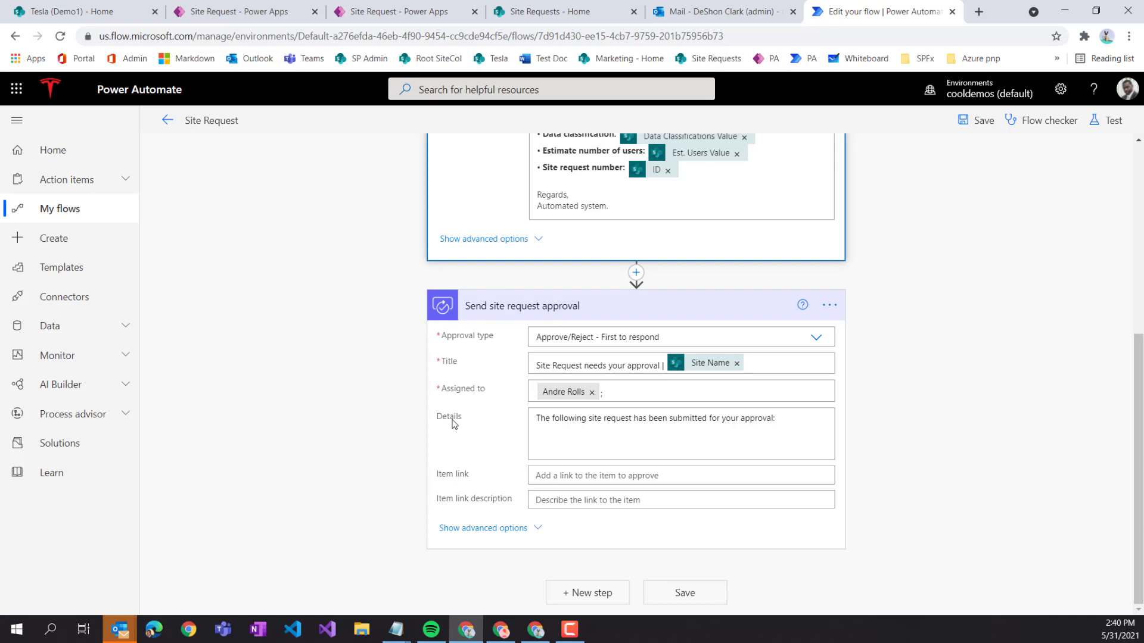
# - Replace Details with the intro sentence, 'Here are the details of your request:', five bullets, and 'Regards, Automated system.'
pyautogui.click(788, 421)
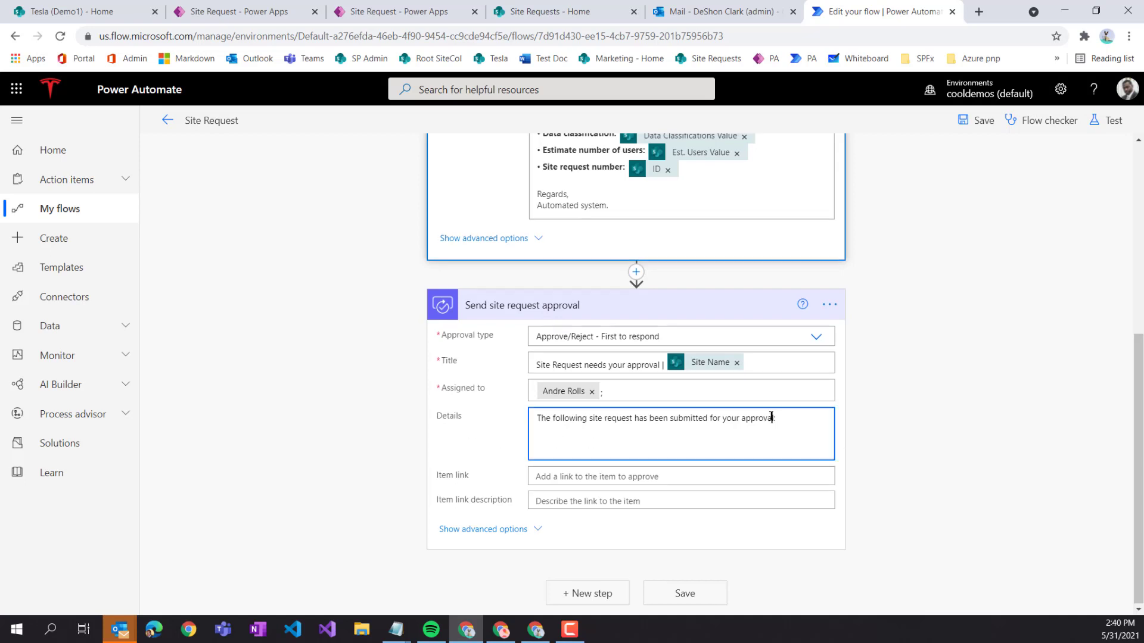
pyautogui.moveTo(789, 421); pyautogui.dragTo(523, 436)
pyautogui.hotkey('ctrl', 'c')
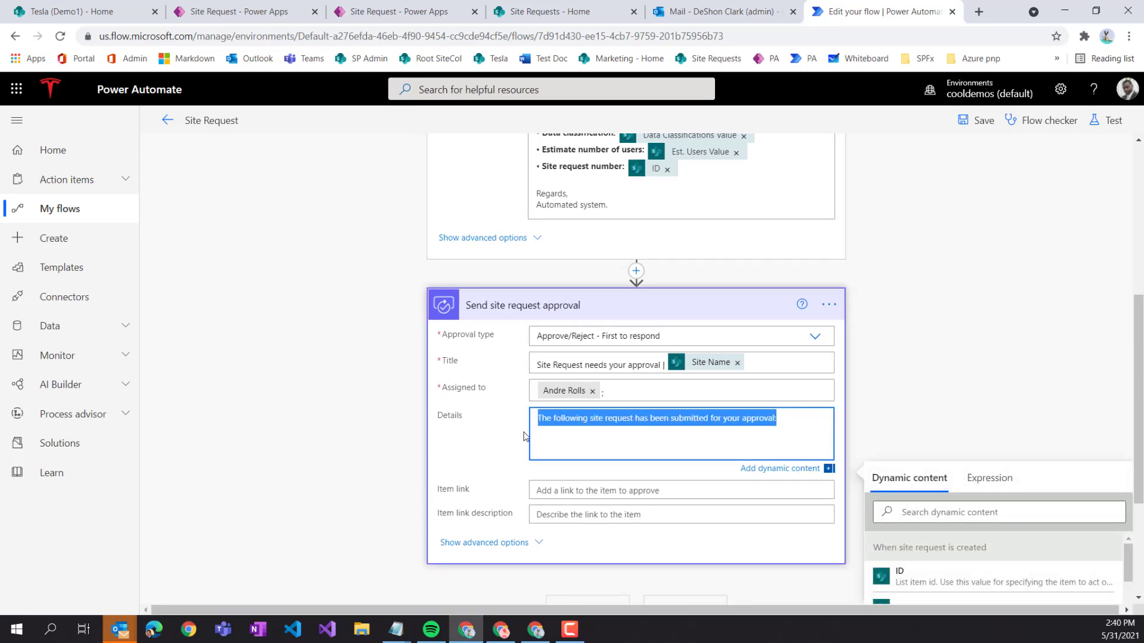
pyautogui.press('BackSpace')
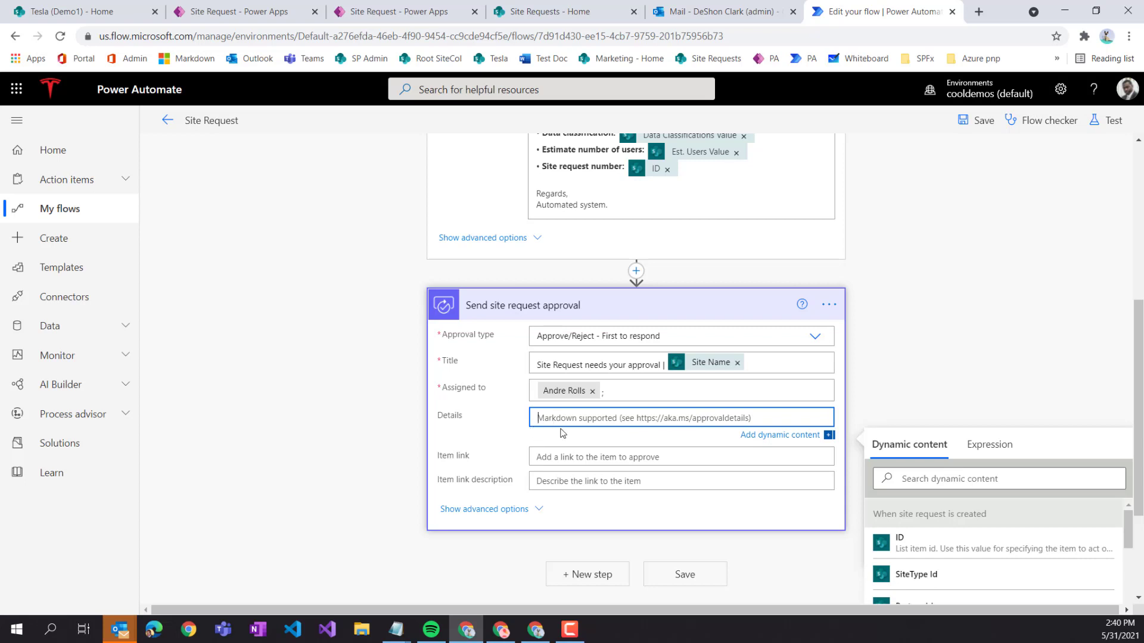
pyautogui.hotkey('ctrl', 'v')
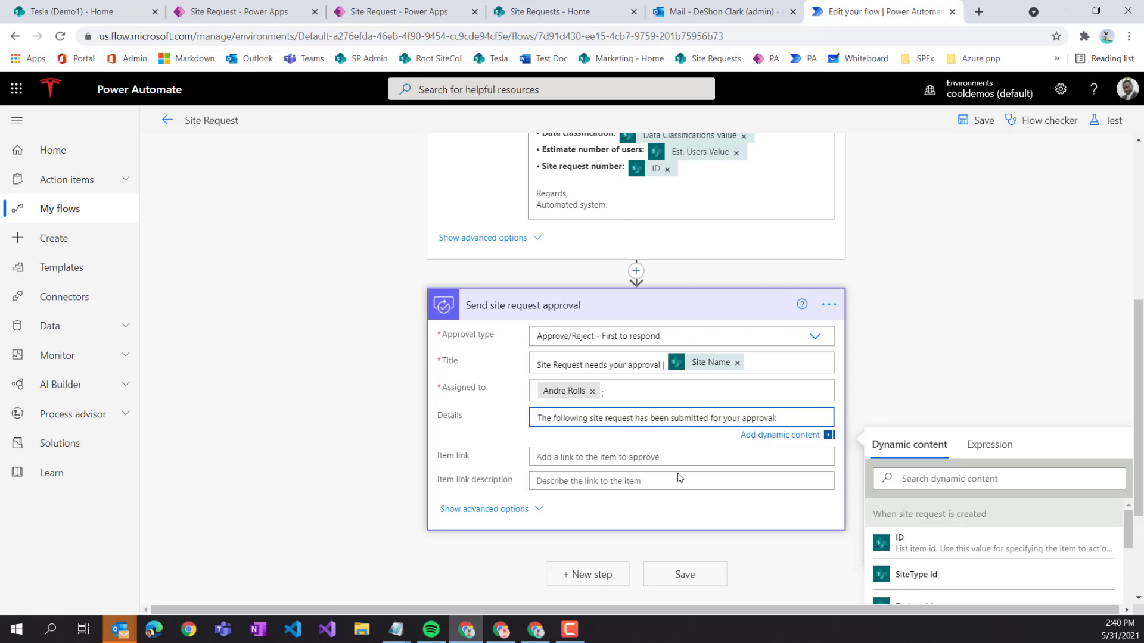
pyautogui.press('Return')
pyautogui.press('Return')
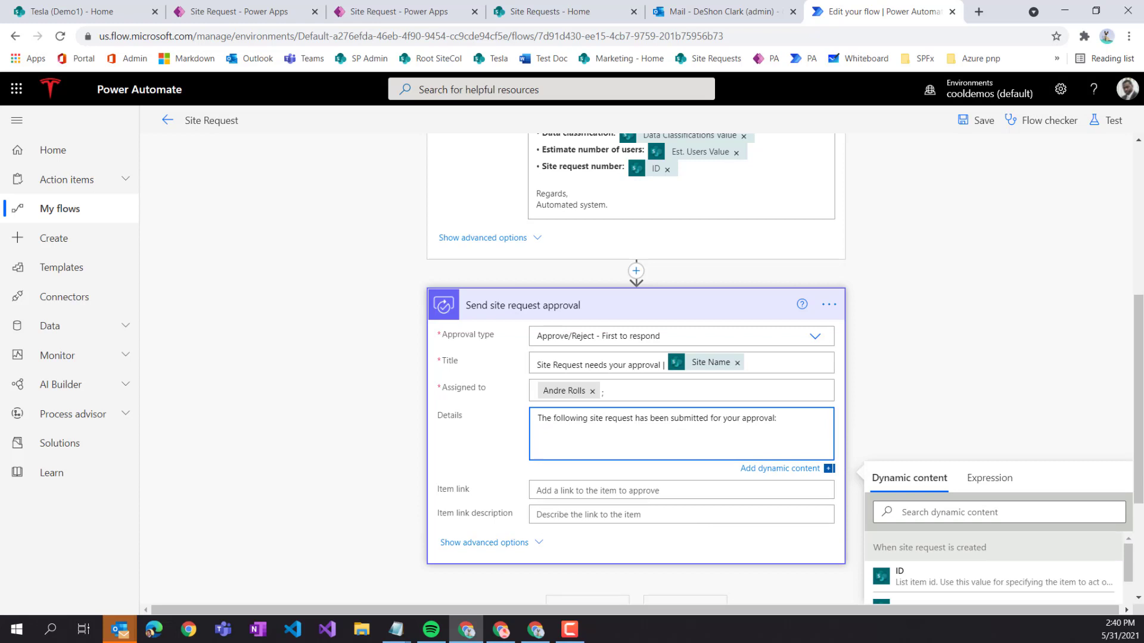
pyautogui.hotkey('alt', 'Tab')
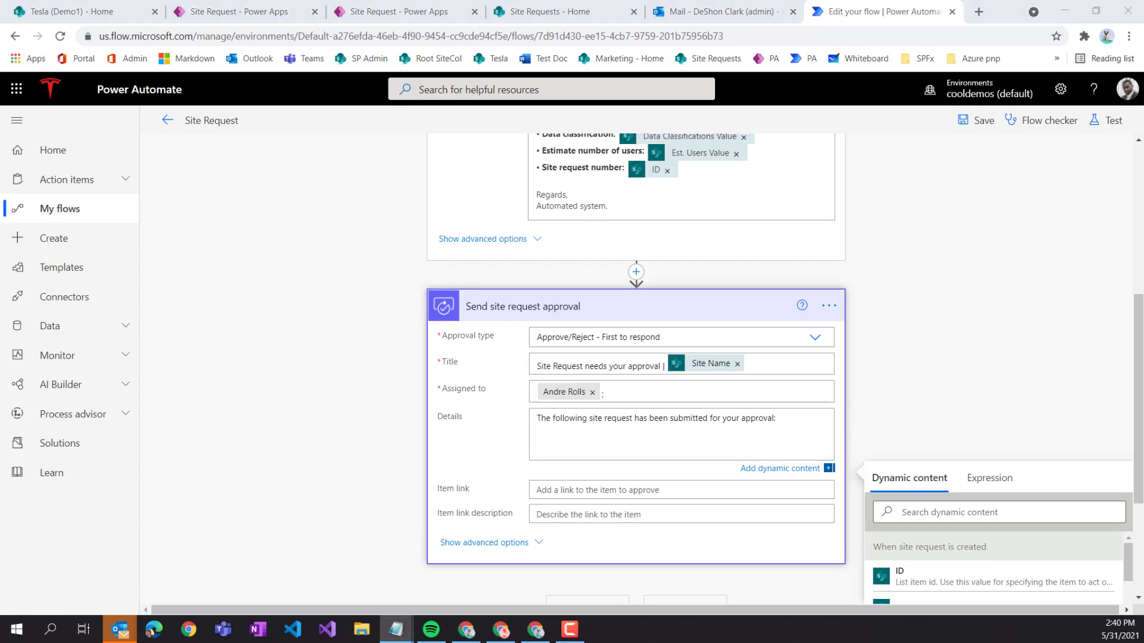
pyautogui.click(571, 448)
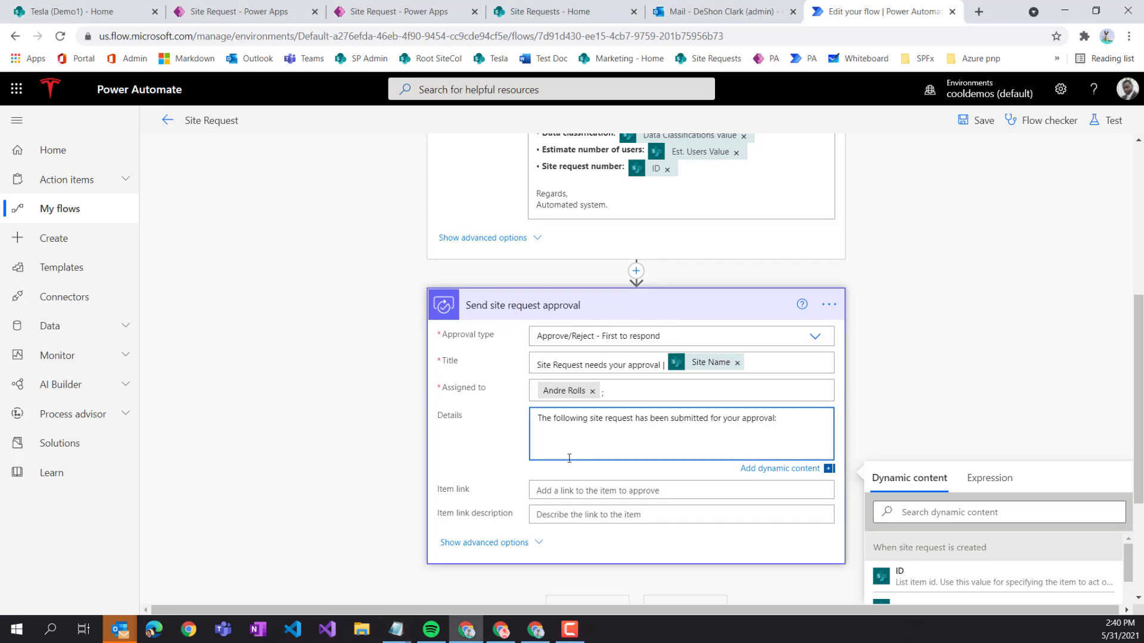
pyautogui.write('Here are the details of your request: •\tSite title: •\tSite type: •\tData classification: •\tEstimate number of users: •\tSite request number:  Regards, Automated system.')
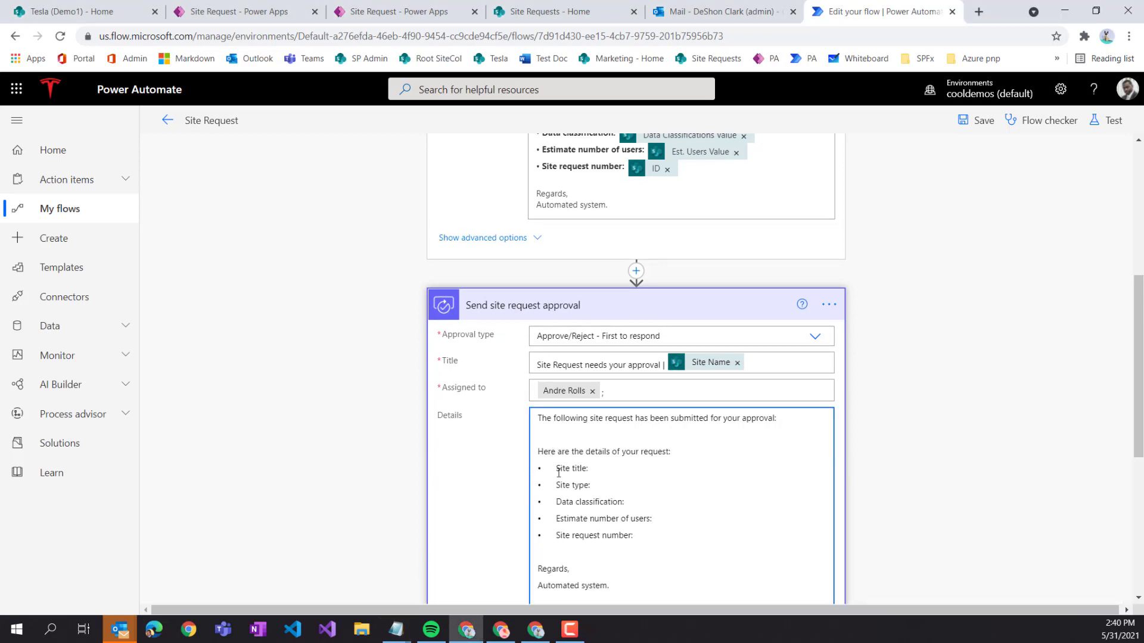
# - Tidy the intro lines and reword the details heading to end with 'of the request:'
pyautogui.click(667, 436)
pyautogui.press('BackSpace')
pyautogui.press('BackSpace')
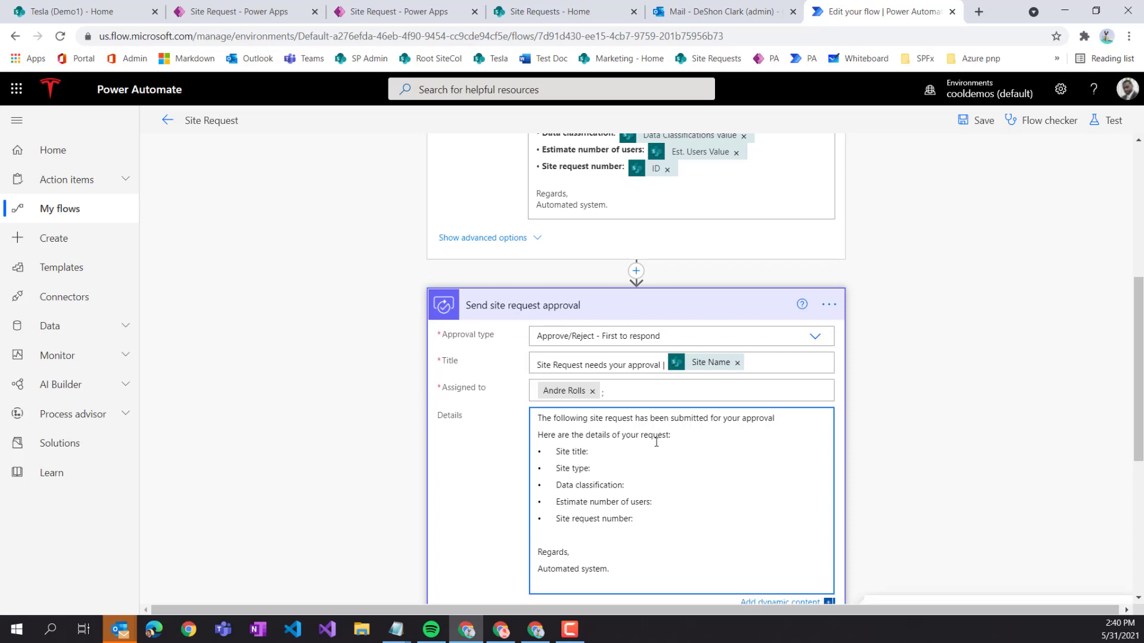
pyautogui.press('Delete')
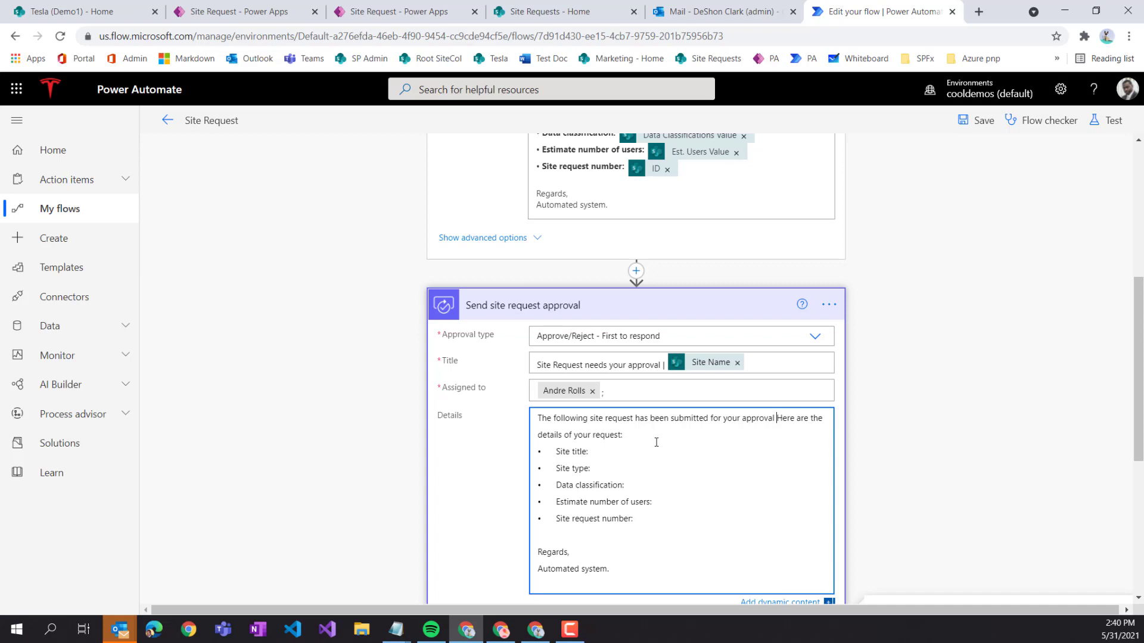
pyautogui.press('Return')
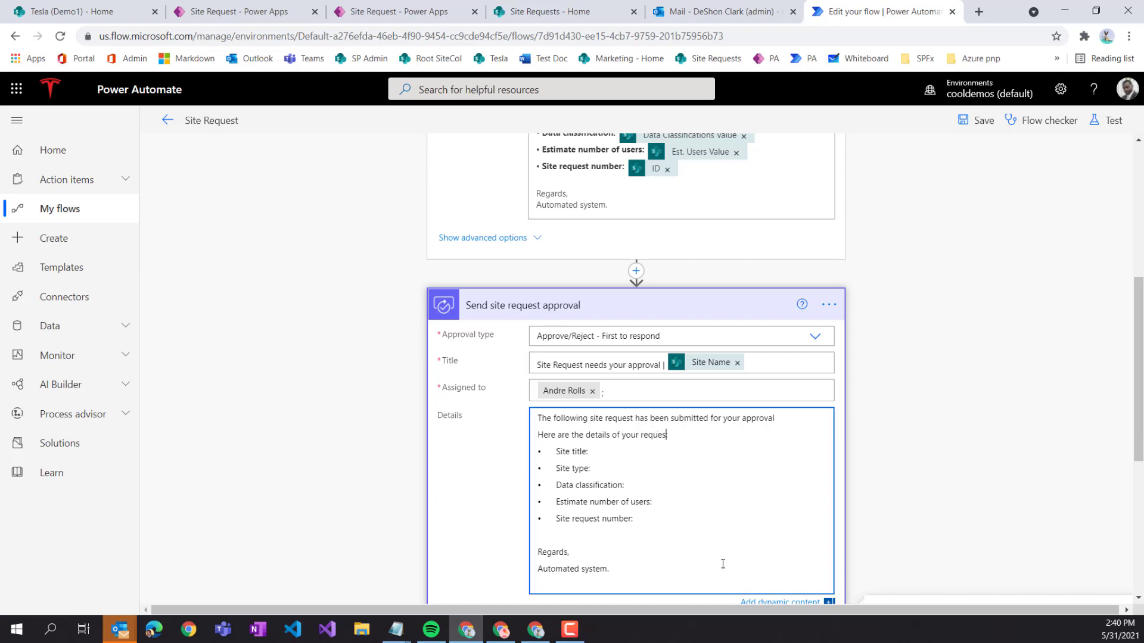
pyautogui.press('BackSpace')
pyautogui.press('BackSpace')
pyautogui.press('BackSpace')
pyautogui.press('BackSpace')
pyautogui.press('BackSpace')
pyautogui.press('BackSpace')
pyautogui.press('BackSpace')
pyautogui.press('BackSpace')
pyautogui.press('BackSpace')
pyautogui.press('BackSpace')
pyautogui.press('BackSpace')
pyautogui.press('BackSpace')
pyautogui.press('BackSpace')
pyautogui.press('BackSpace')
pyautogui.press('BackSpace')
pyautogui.write('of the request:')
# - Remove the bullets from the Site title, Site type and Data classification lines
pyautogui.press('Delete')
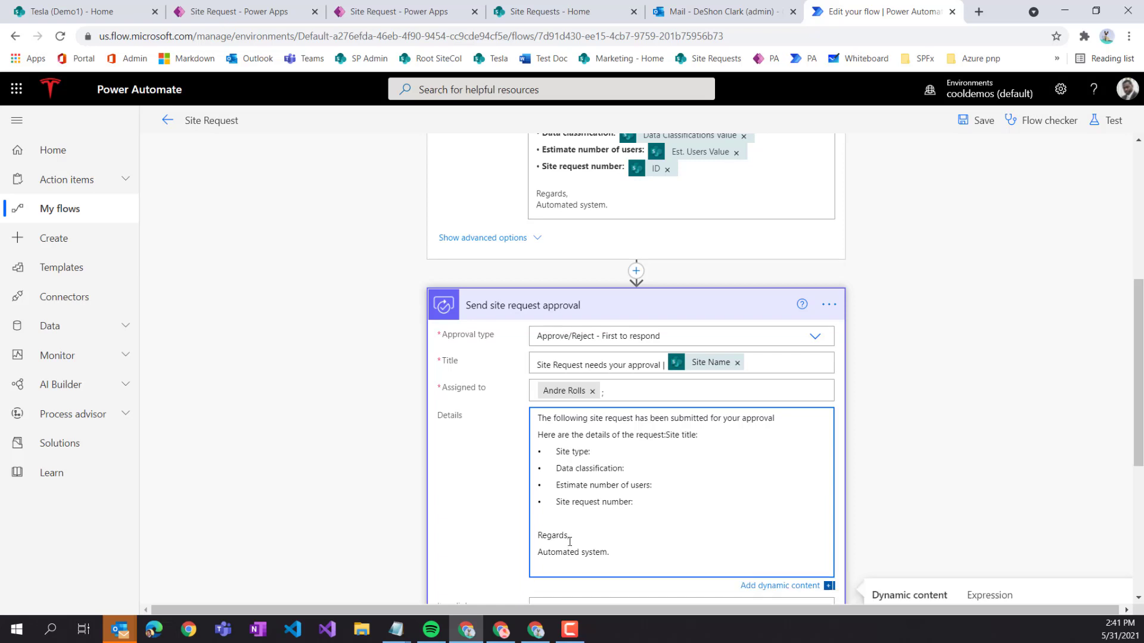
pyautogui.press('Return')
pyautogui.press('Right')
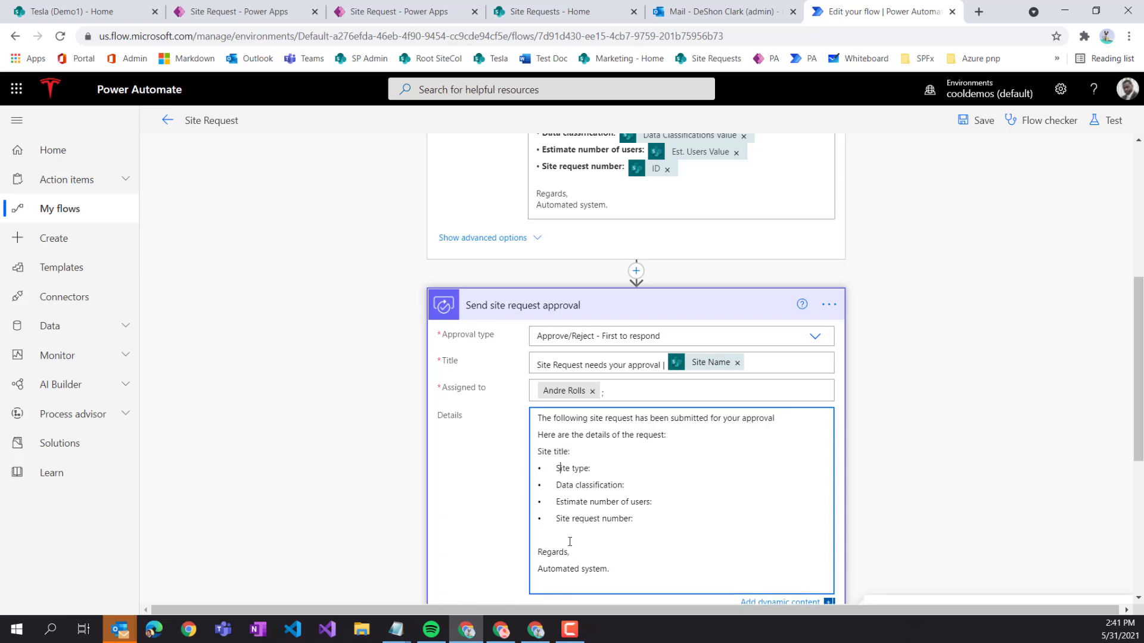
pyautogui.press('BackSpace')
pyautogui.press('BackSpace')
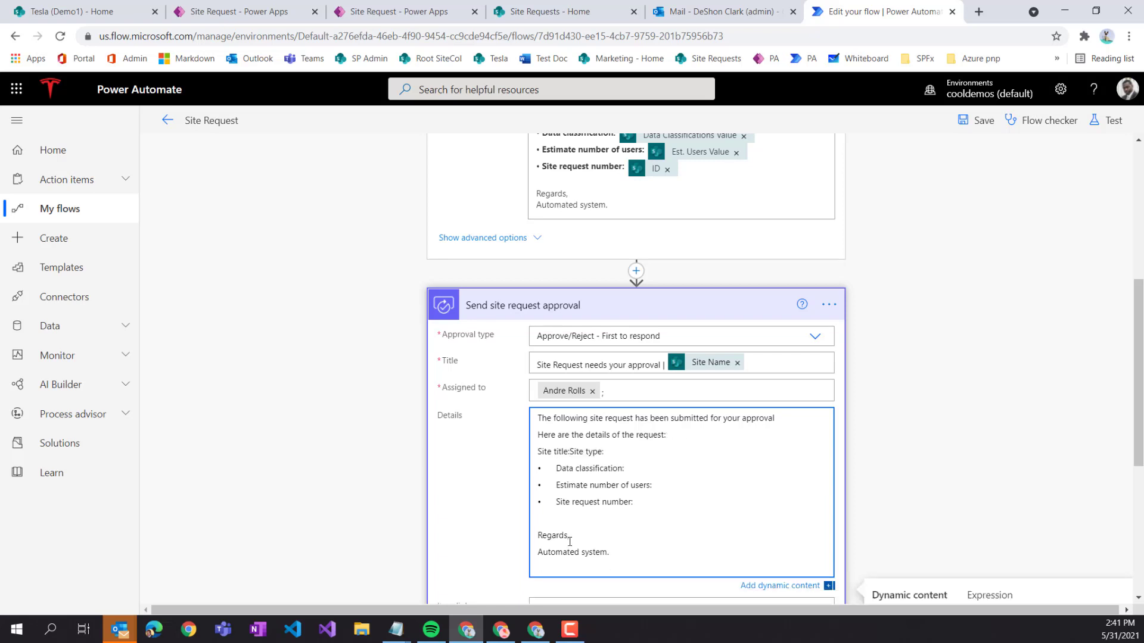
pyautogui.press('Return')
pyautogui.press('Down')
pyautogui.press('Right')
pyautogui.press('Right')
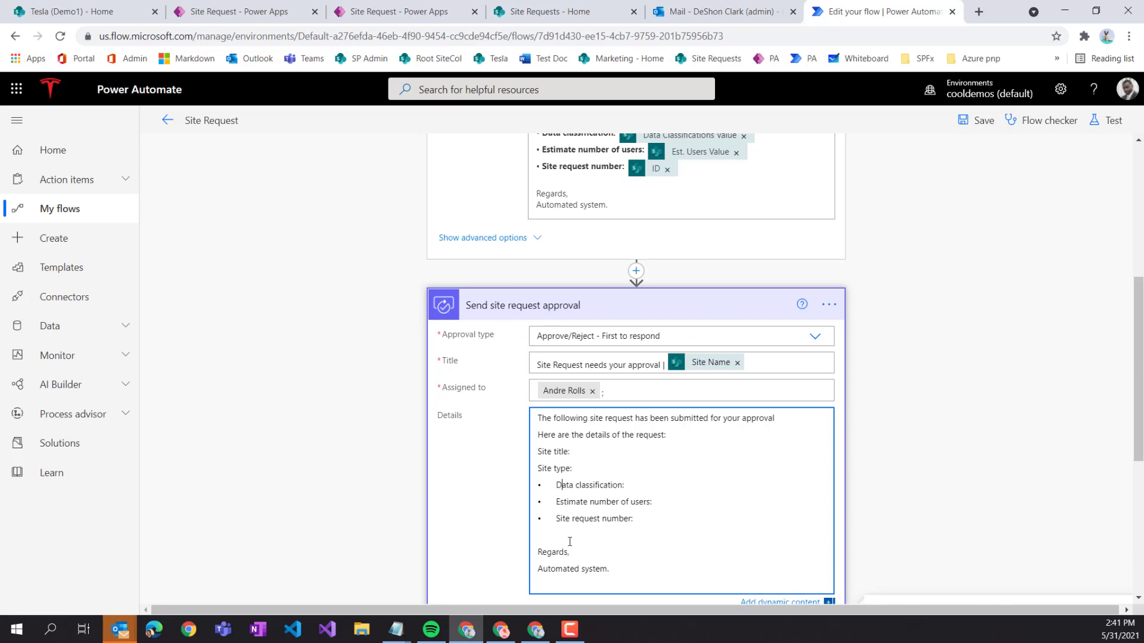
pyautogui.press('BackSpace')
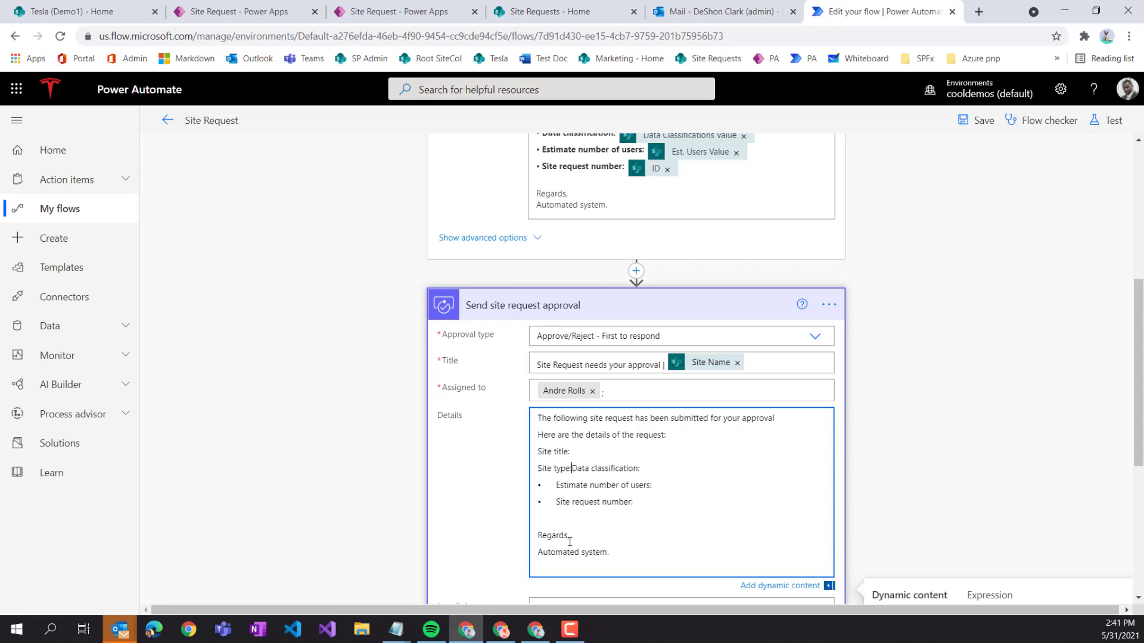
# - Unbullet Estimate number of users and Site request number, keeping each on its own line
pyautogui.press('Down')
pyautogui.press('Right')
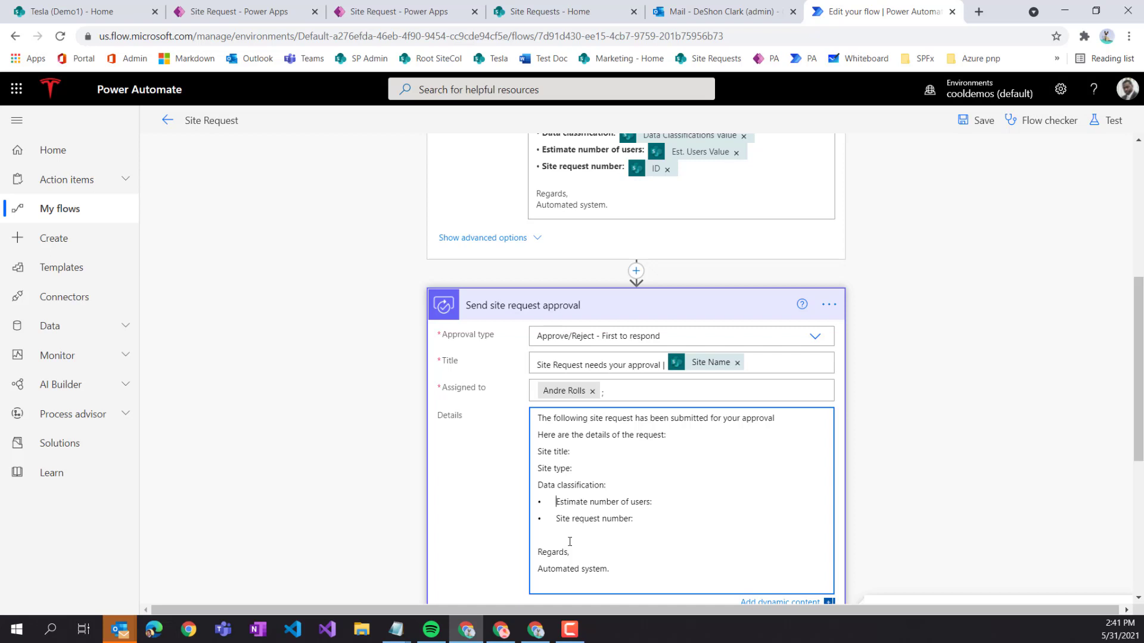
pyautogui.press('BackSpace')
pyautogui.press('BackSpace')
pyautogui.press('Return')
pyautogui.press('Down')
pyautogui.press('Right')
pyautogui.press('BackSpace')
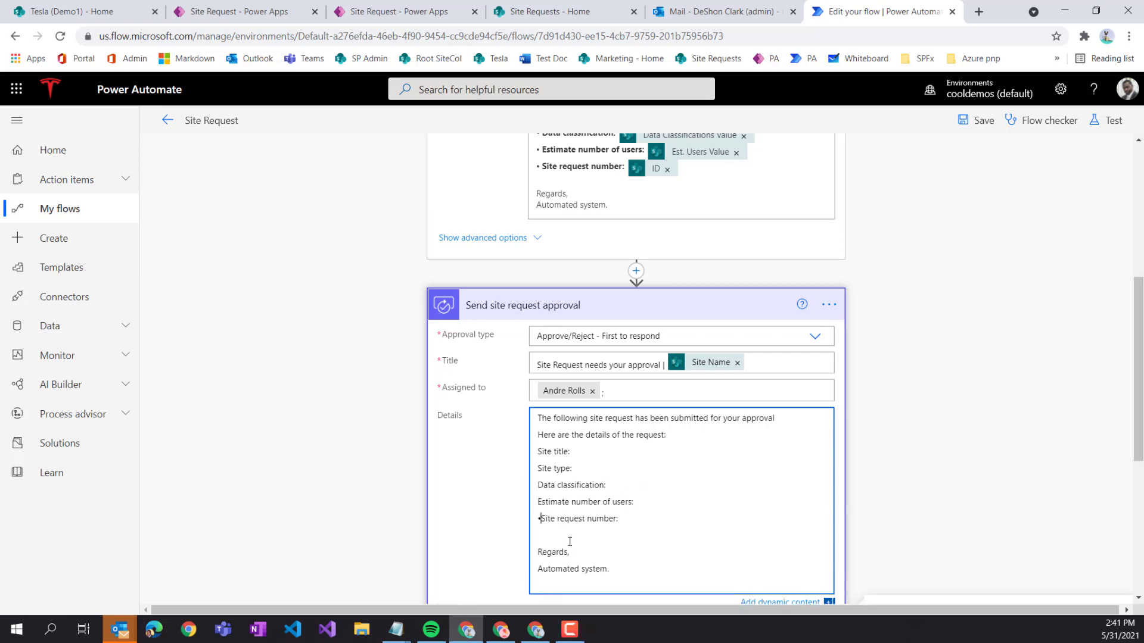
pyautogui.press('BackSpace')
pyautogui.press('Return')
# - Insert Site Name, SiteType Value and Data Classifications Value after their Details labels
pyautogui.click(599, 456)
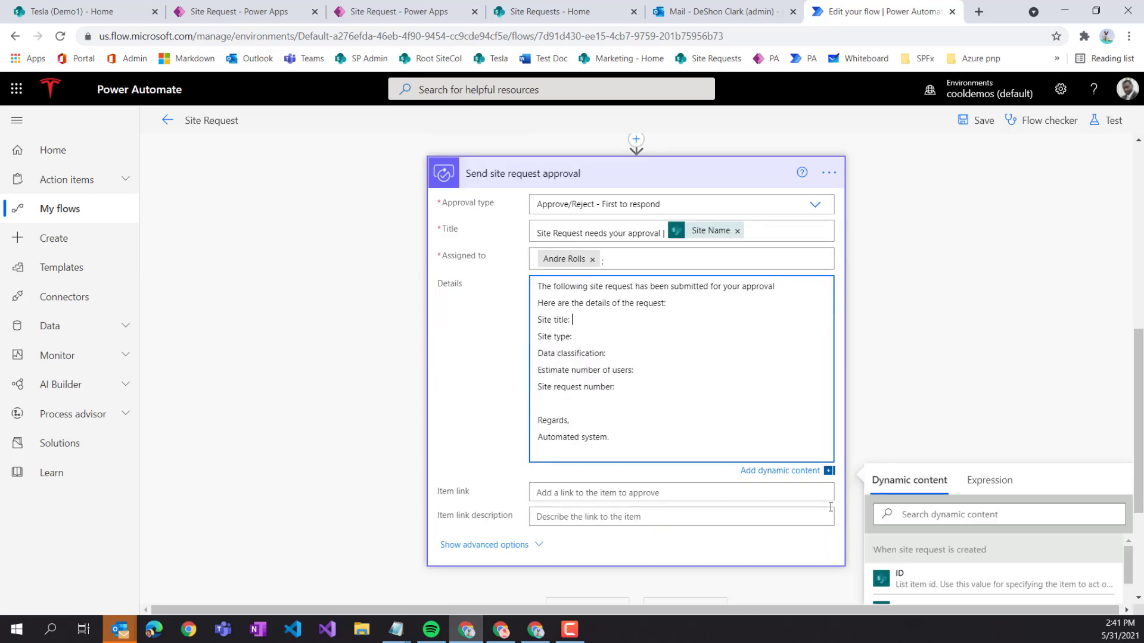
pyautogui.scroll(-2, 814, 491)
pyautogui.click(930, 505)
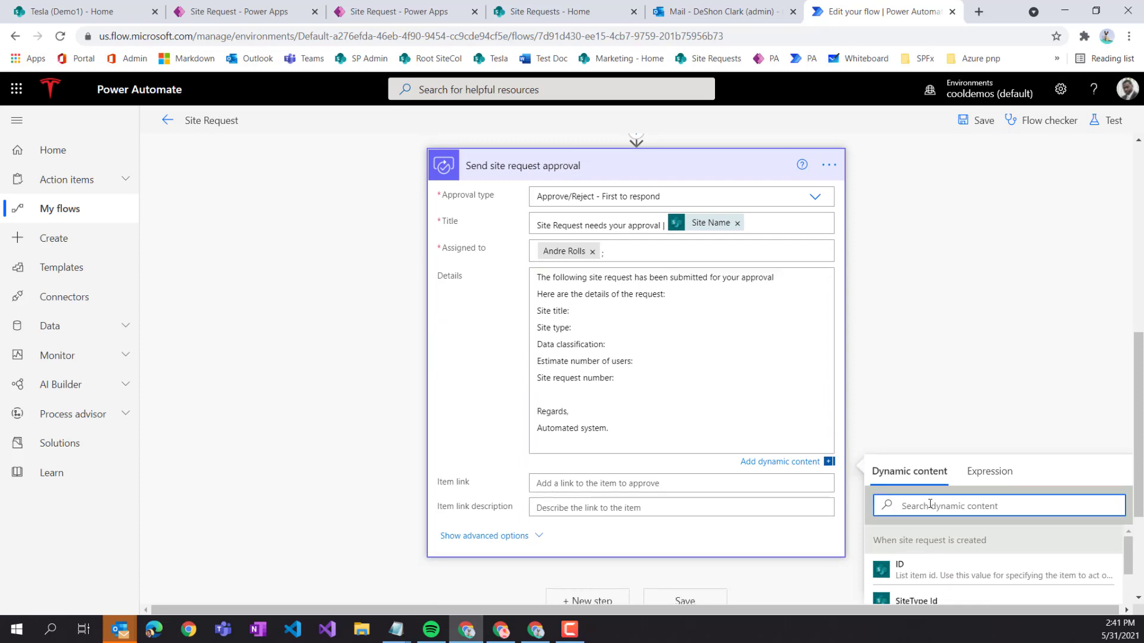
pyautogui.write('site')
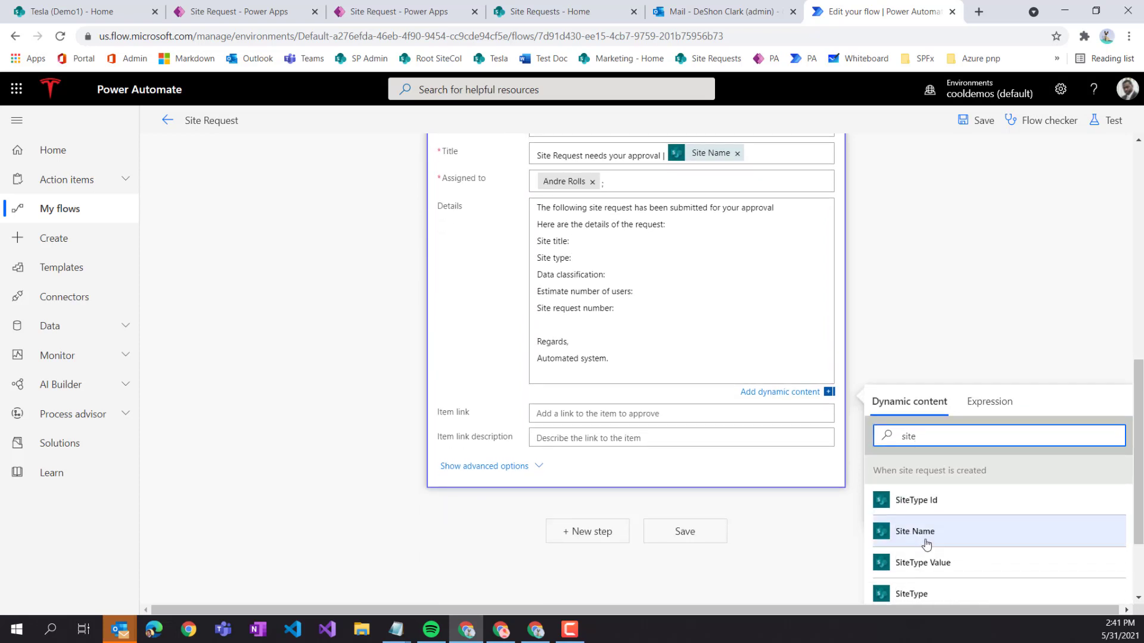
pyautogui.click(920, 536)
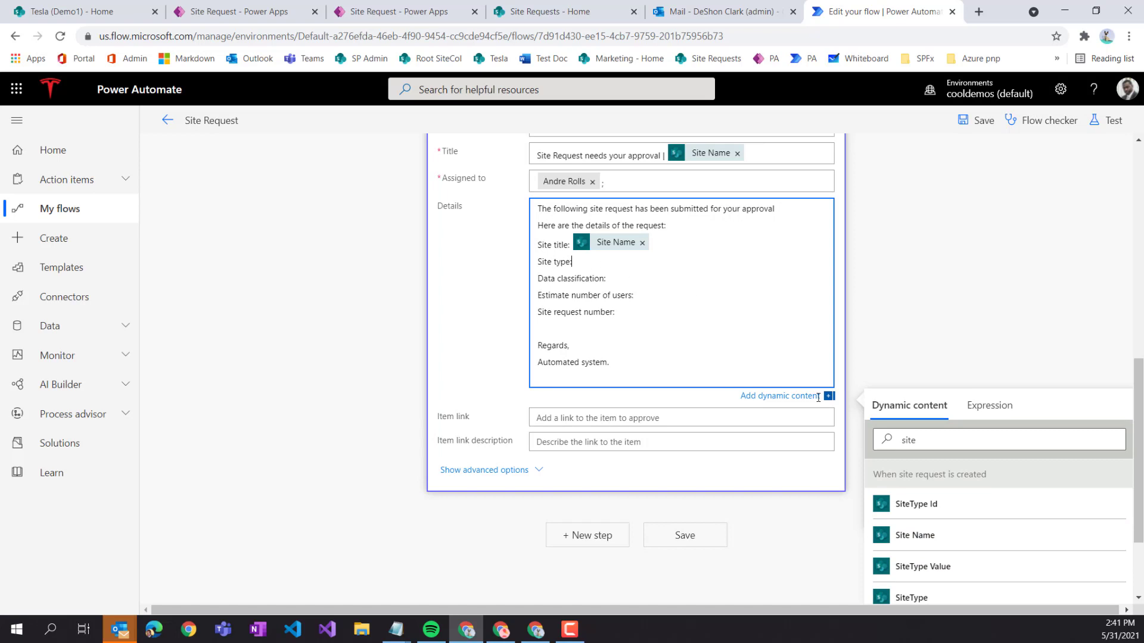
pyautogui.click(937, 441)
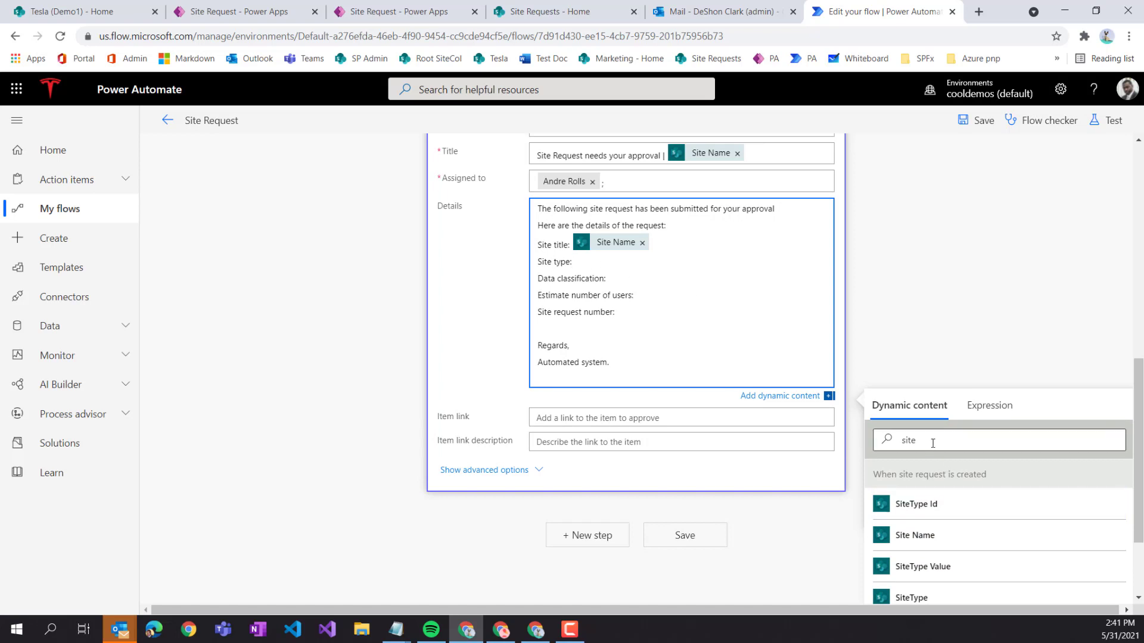
pyautogui.click(951, 563)
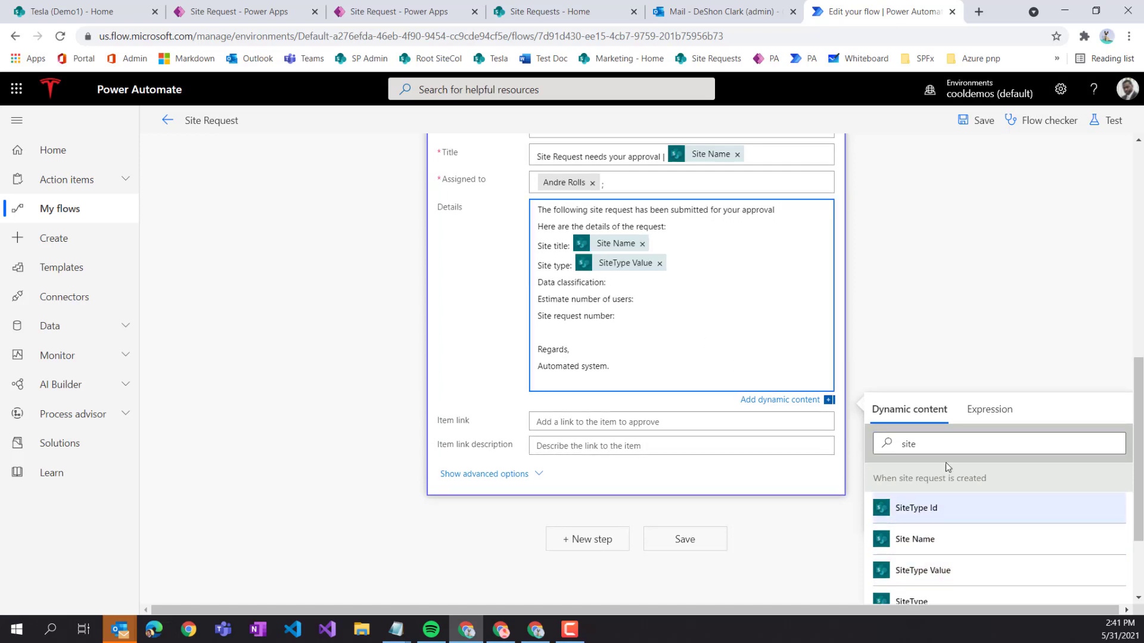
pyautogui.click(942, 445)
pyautogui.press('BackSpace')
pyautogui.press('BackSpace')
pyautogui.press('BackSpace')
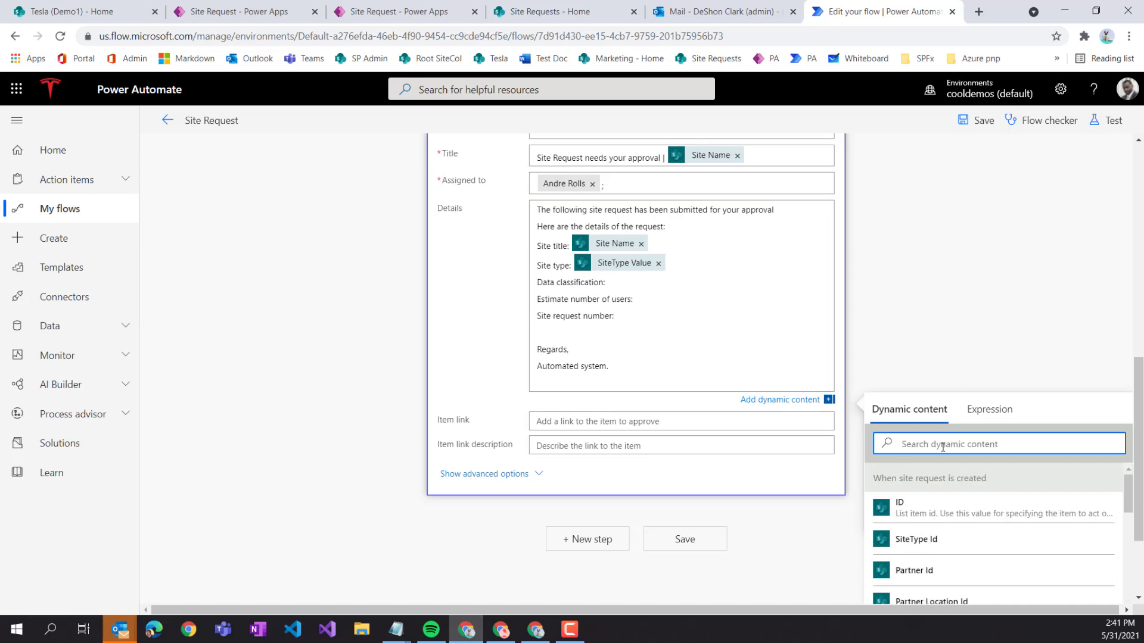
pyautogui.write('dat')
pyautogui.click(992, 512)
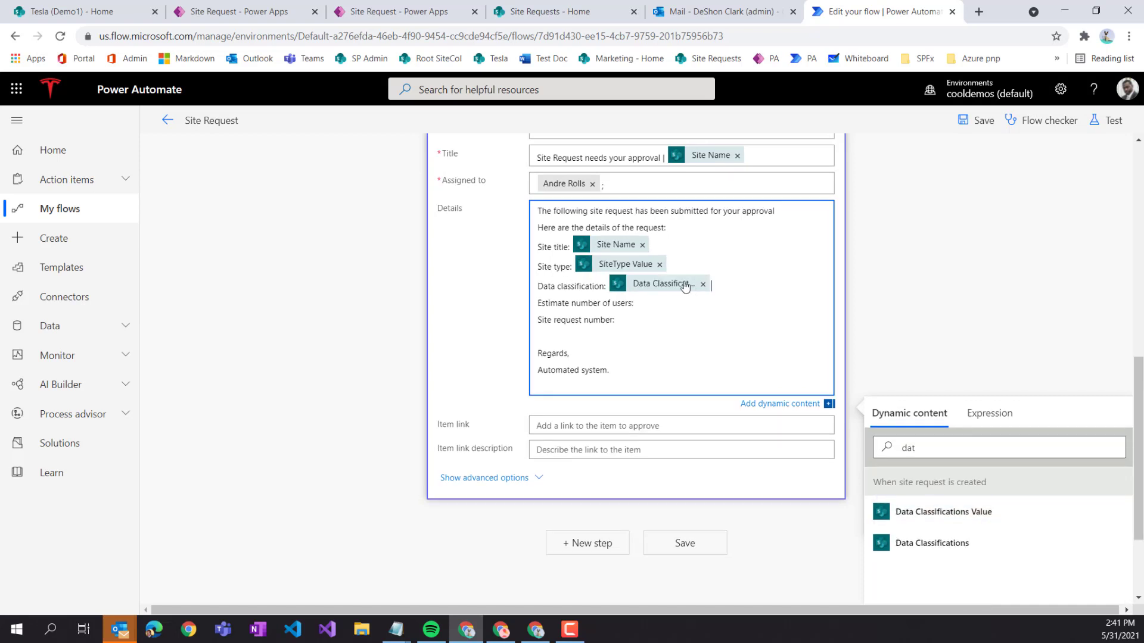
# - Insert Est. Users Value after Estimate number of users and ID after Site request number
pyautogui.click(647, 308)
pyautogui.click(894, 449)
pyautogui.write('es')
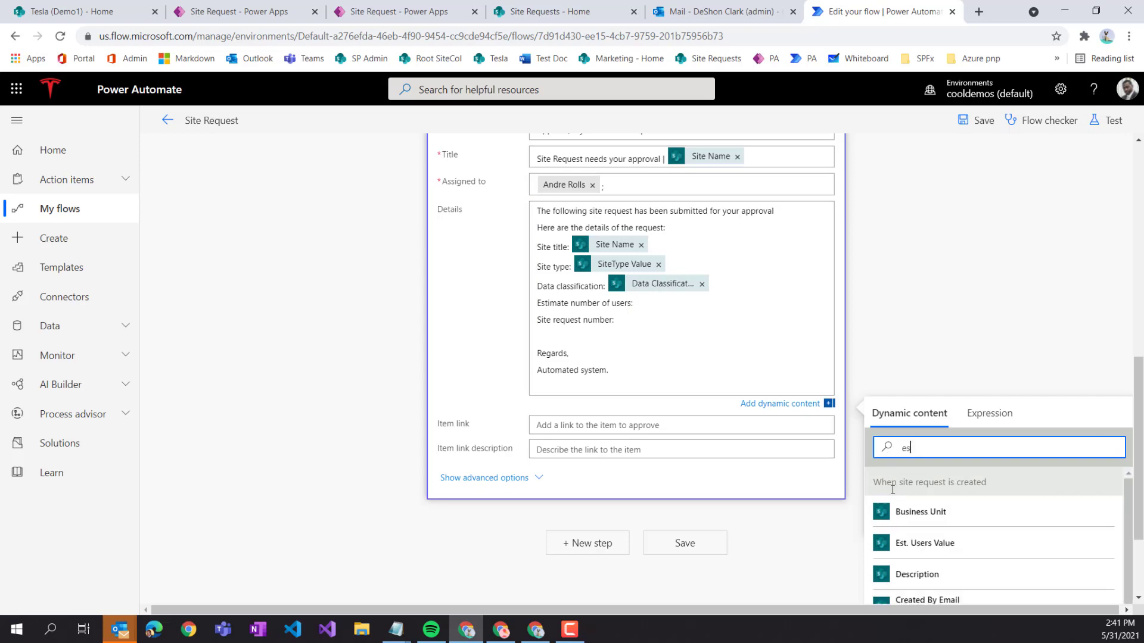
pyautogui.click(938, 547)
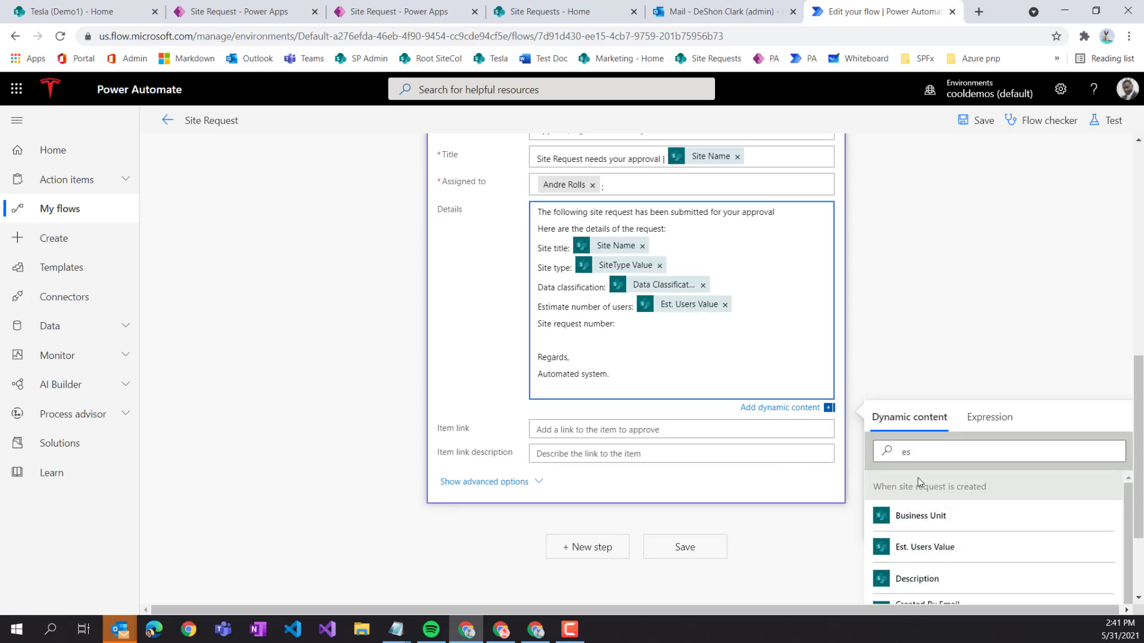
pyautogui.click(881, 451)
pyautogui.write('id')
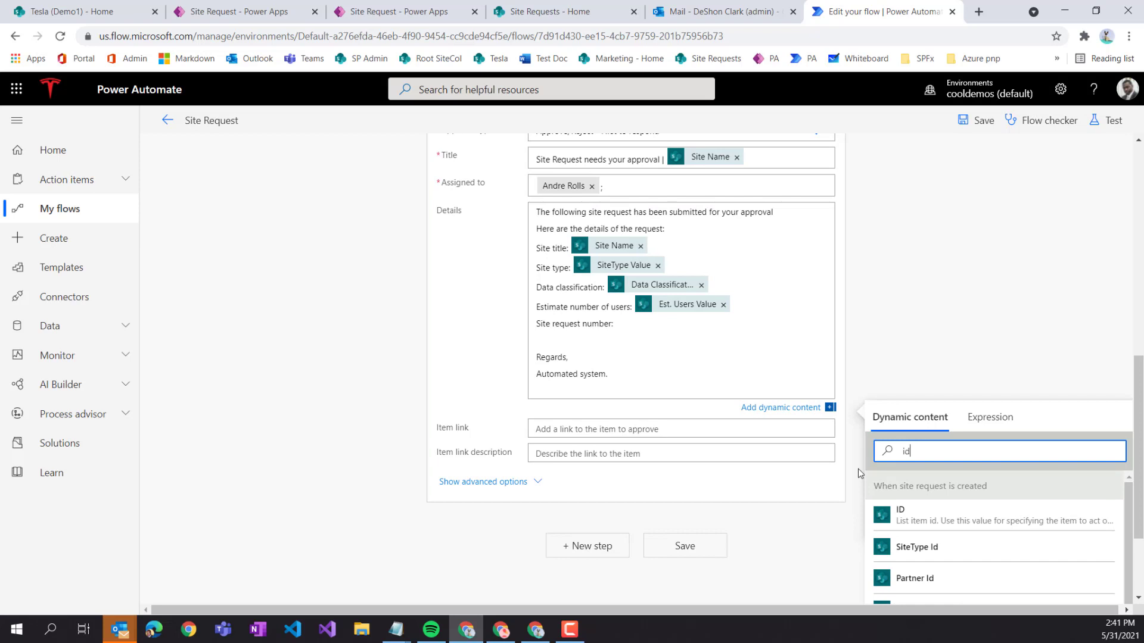
pyautogui.click(902, 518)
# - Delete the 'Regards, Automated system' sign-off and the empty line after ID
pyautogui.click(723, 363)
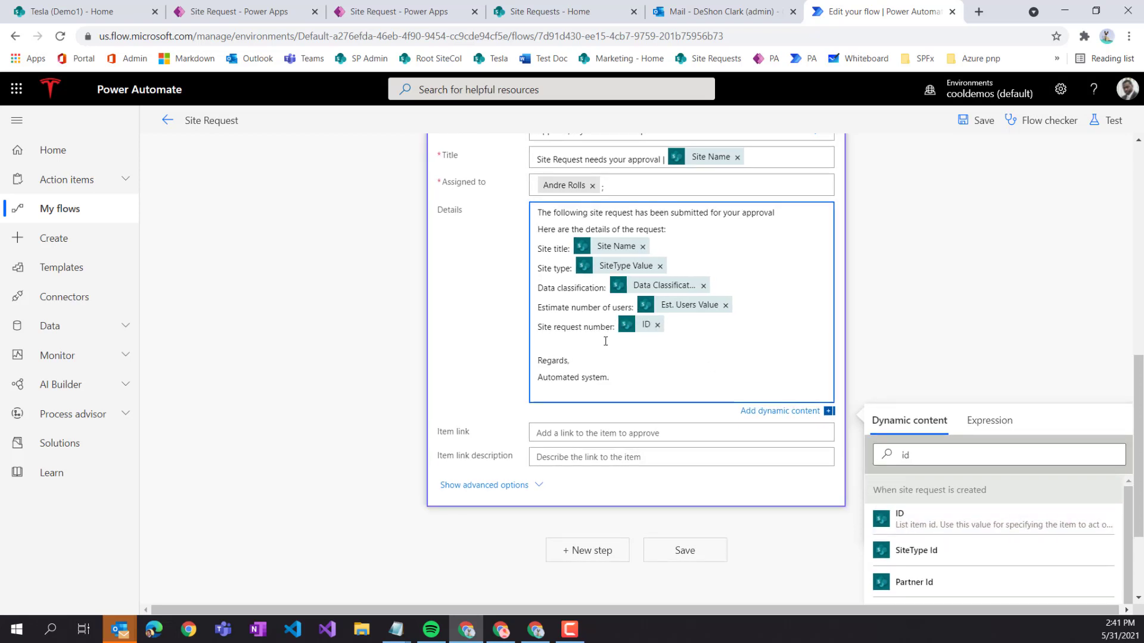
pyautogui.click(564, 351)
pyautogui.press('Delete')
pyautogui.press('Return')
pyautogui.moveTo(613, 378); pyautogui.dragTo(524, 366)
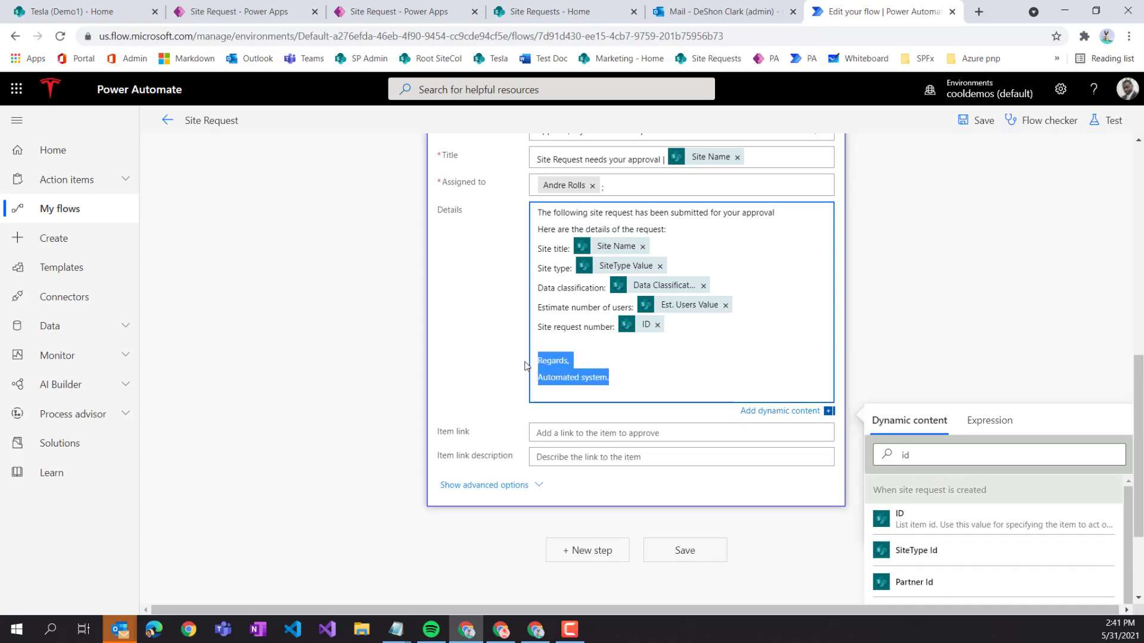
pyautogui.press('BackSpace')
pyautogui.press('BackSpace')
pyautogui.press('BackSpace')
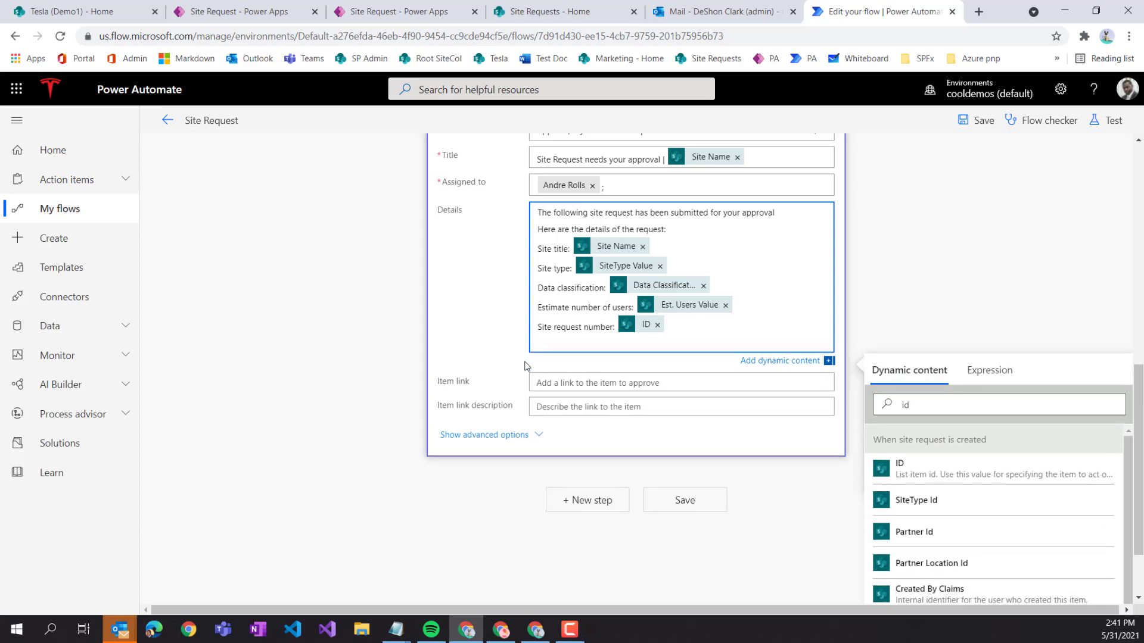
pyautogui.press('BackSpace')
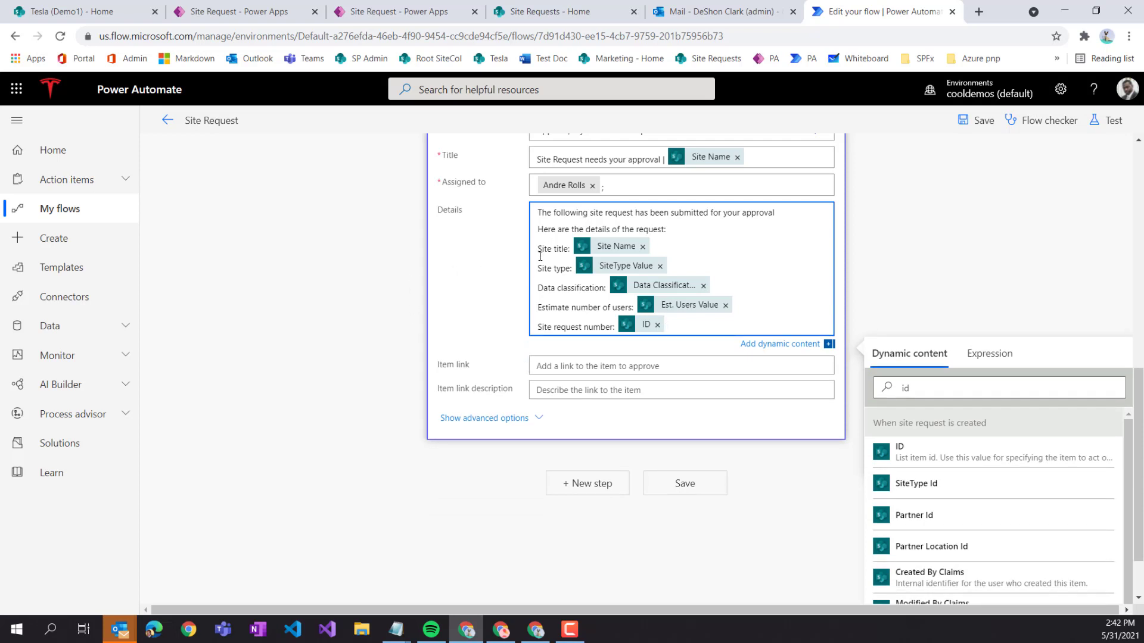
# - Open the Markdown approvals article in a new tab and scroll to its list sections
pyautogui.rightClick(191, 59)
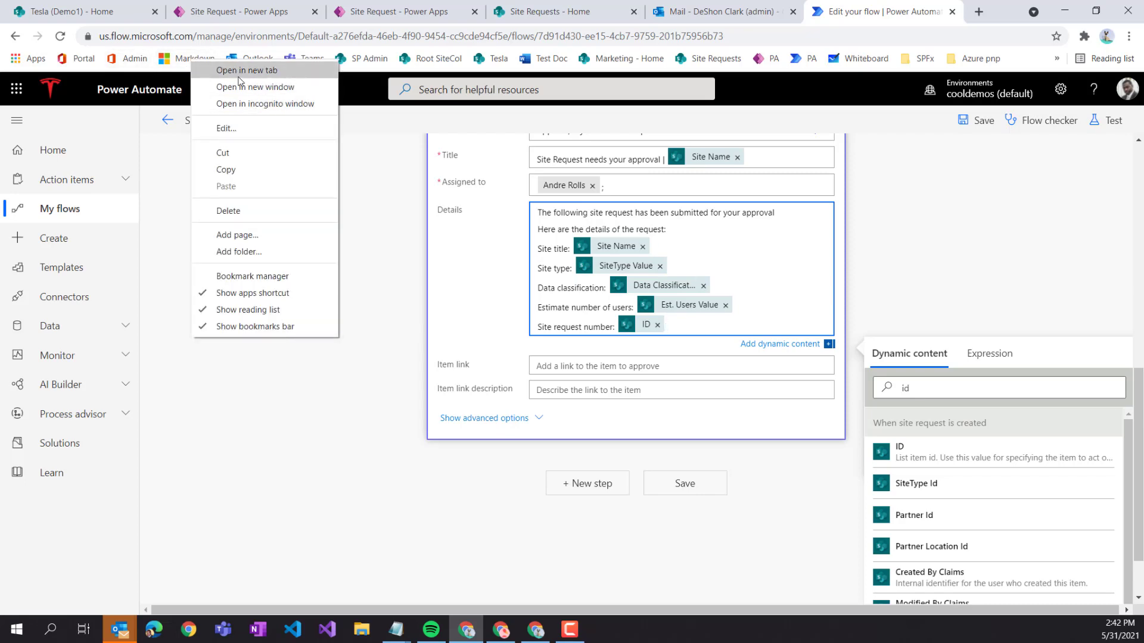
pyautogui.click(238, 71)
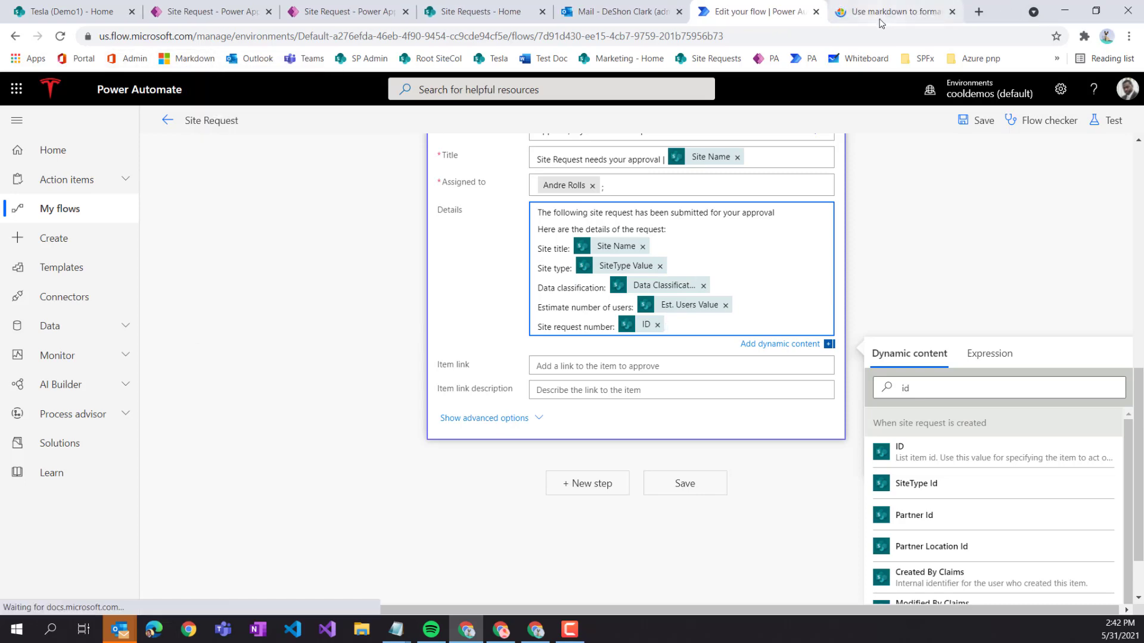
pyautogui.click(880, 16)
pyautogui.scroll(-3, 685, 322)
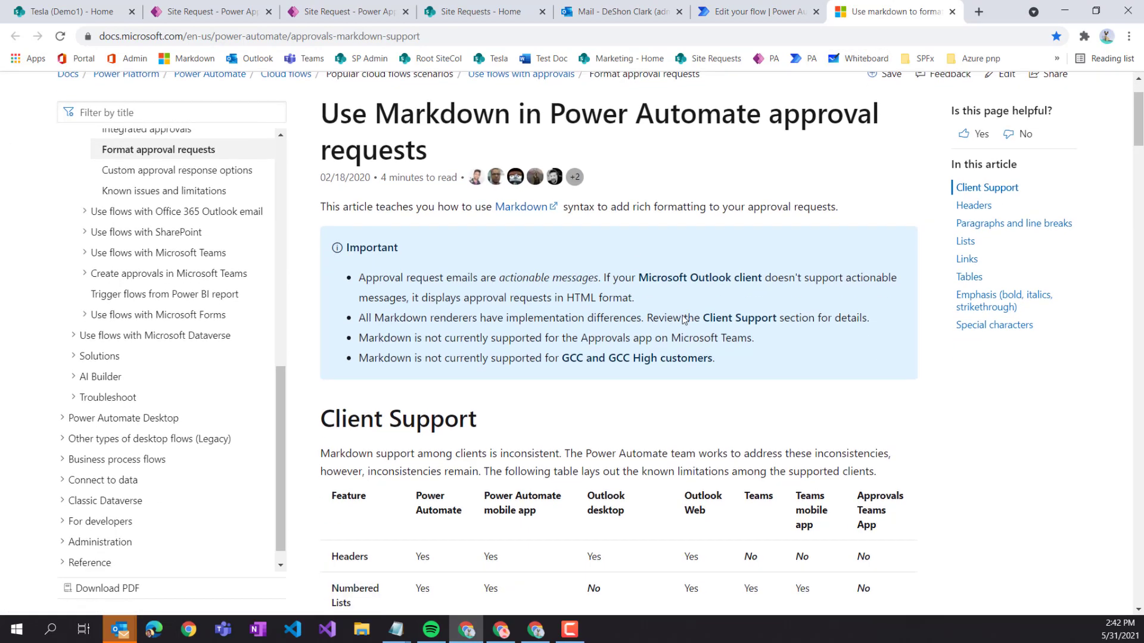
pyautogui.scroll(-9, 685, 305)
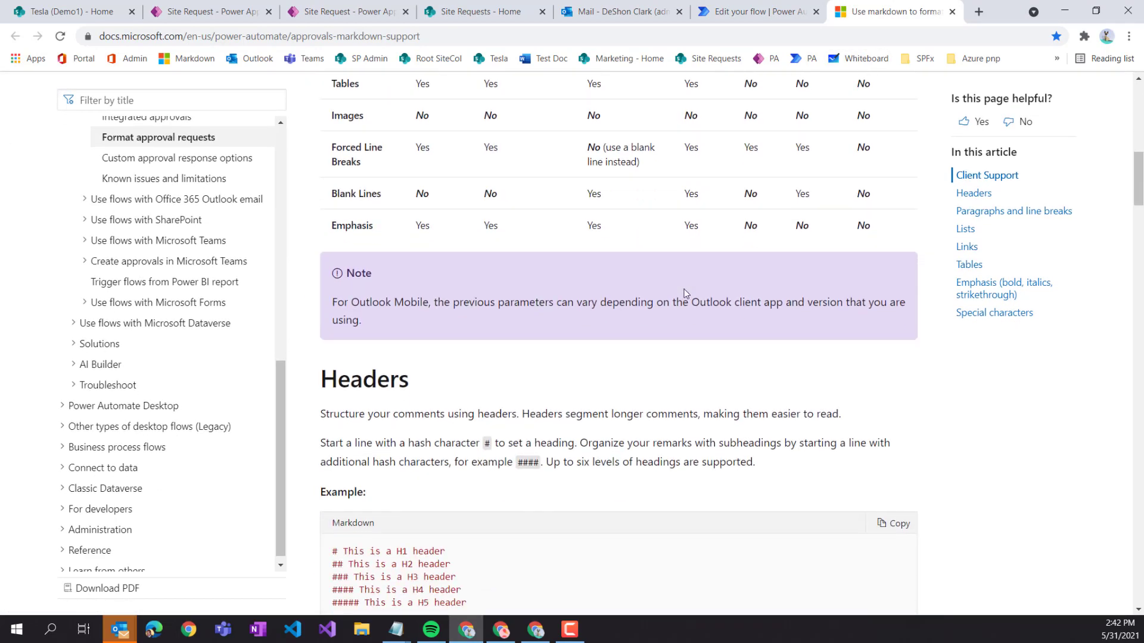
pyautogui.scroll(-1, 685, 288)
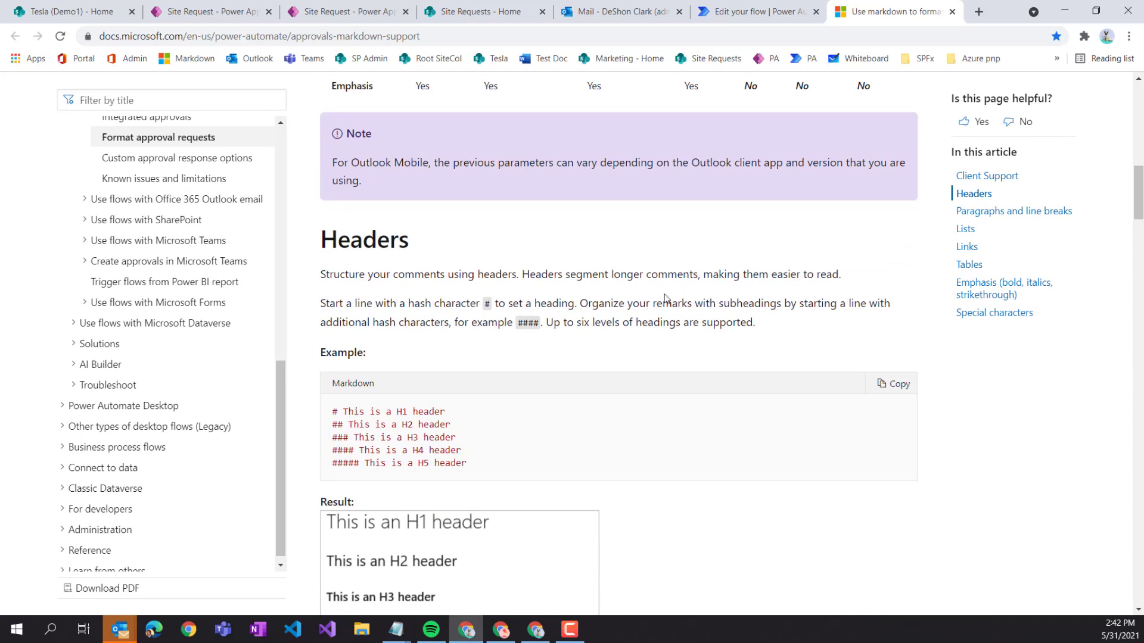
pyautogui.scroll(-5, 364, 249)
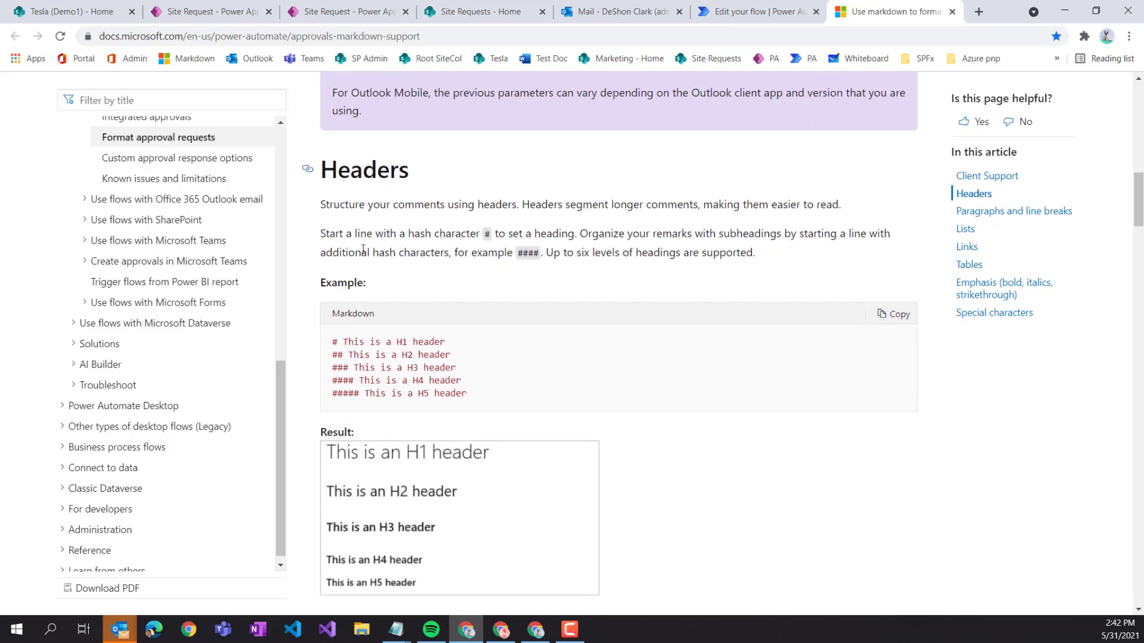
pyautogui.scroll(-3, 371, 249)
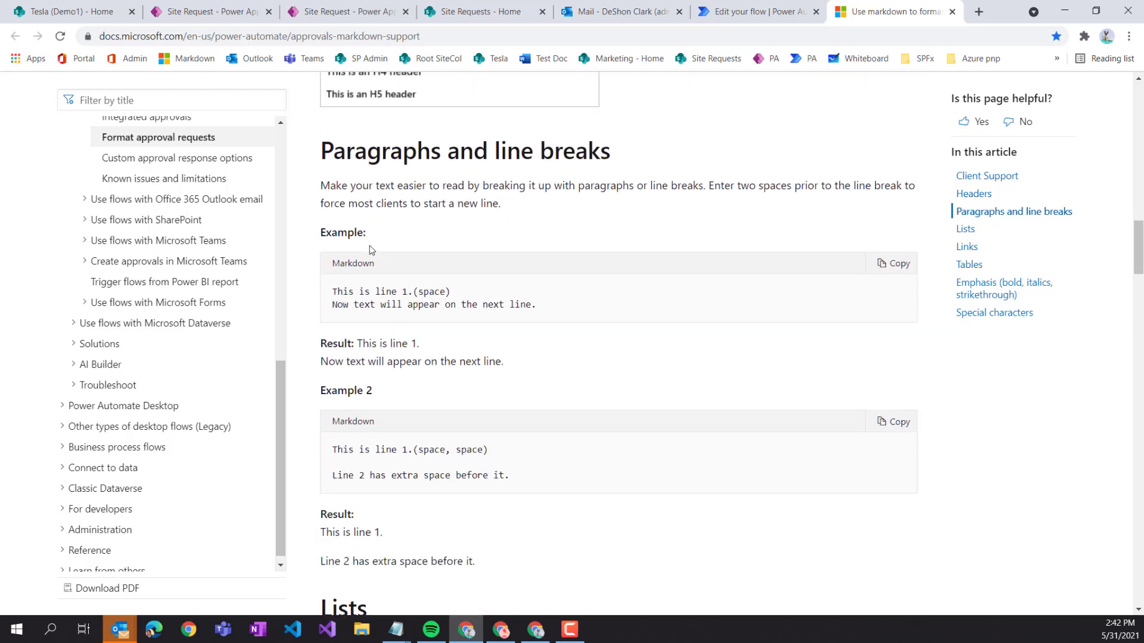
pyautogui.scroll(-2, 371, 249)
pyautogui.scroll(-5, 369, 250)
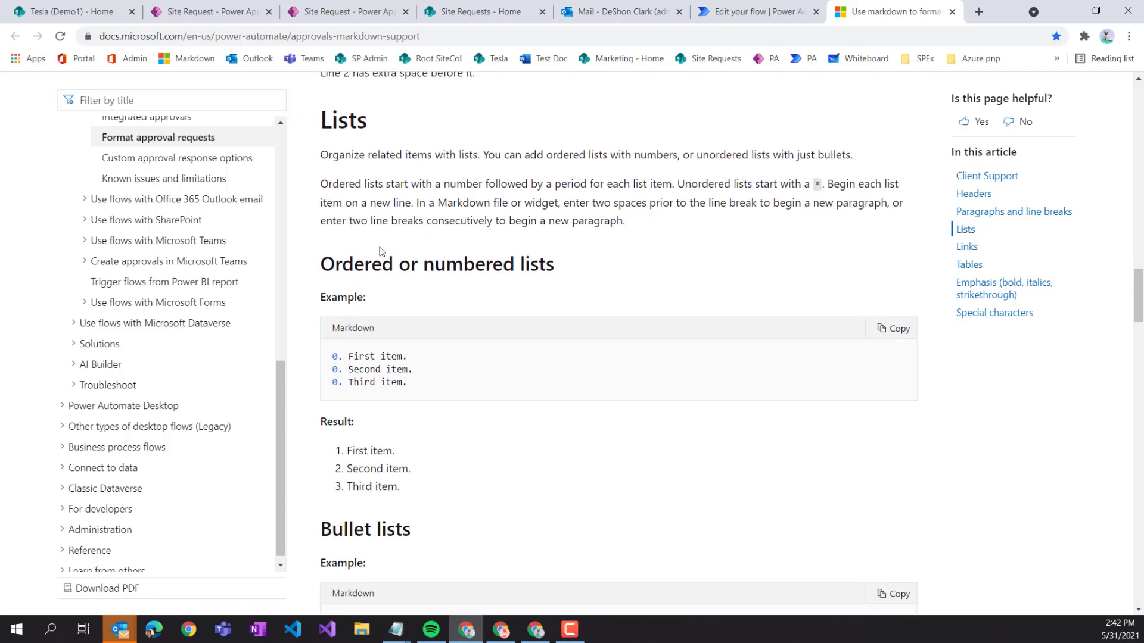
pyautogui.moveTo(564, 269); pyautogui.dragTo(314, 272)
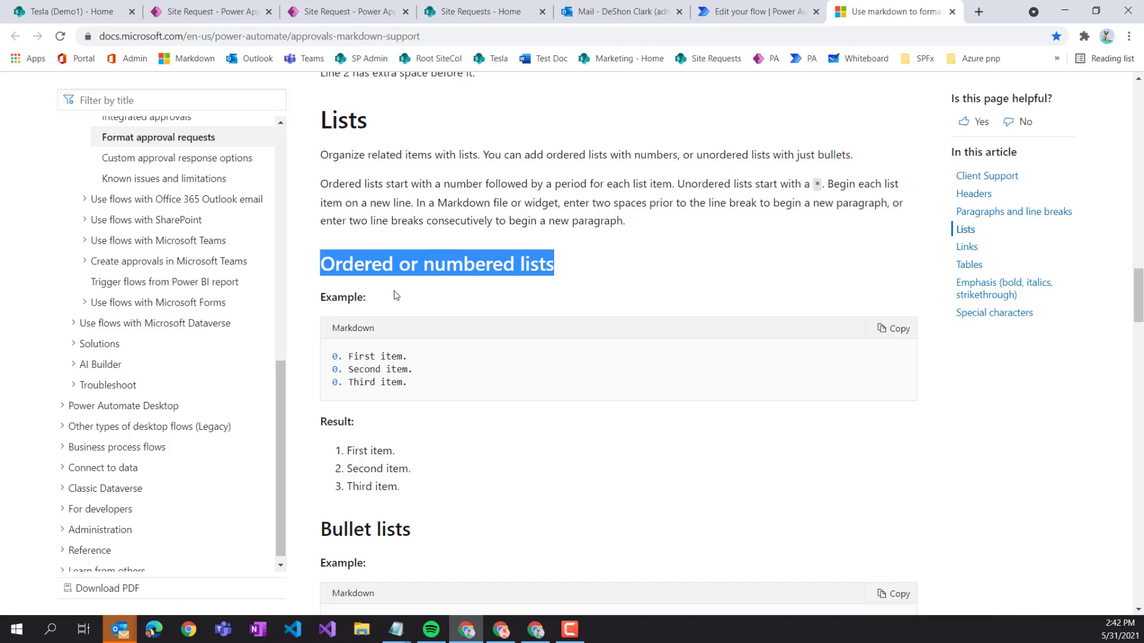
pyautogui.scroll(3, 397, 294)
pyautogui.scroll(-3, 398, 293)
pyautogui.scroll(-3, 397, 294)
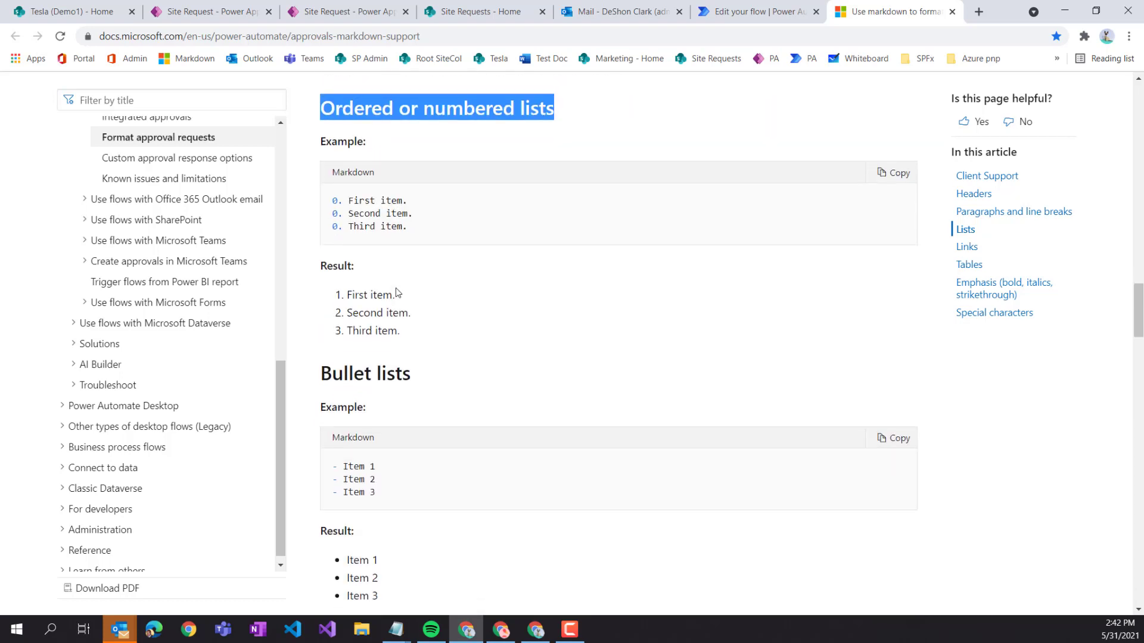
pyautogui.scroll(-1, 366, 344)
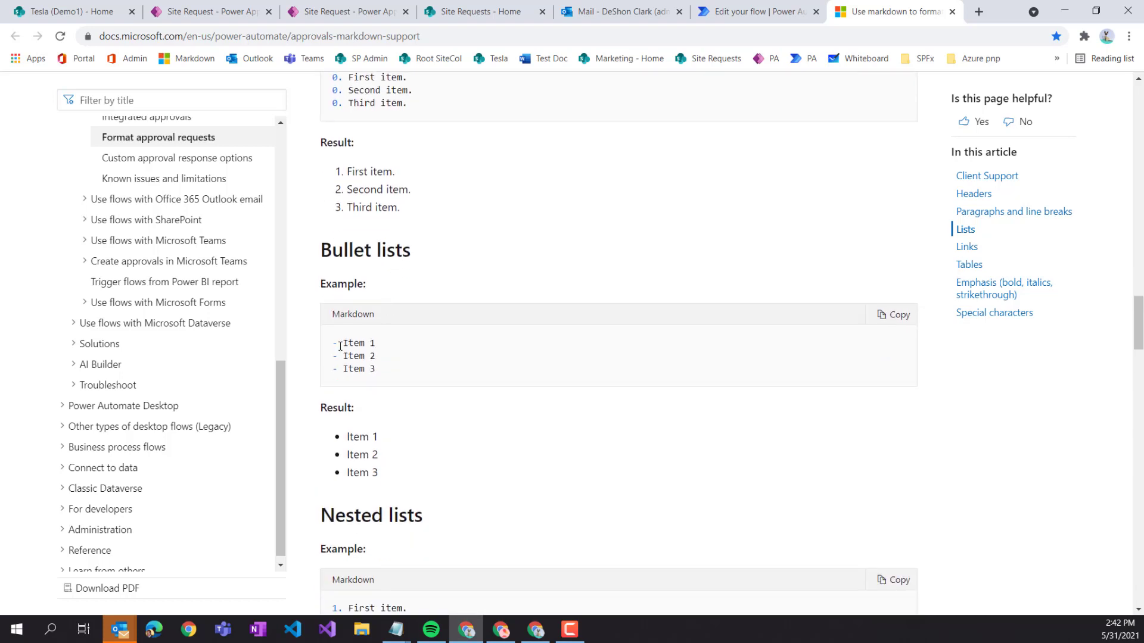
# - Check that bullet items start with a dash and a space, then go back to the flow
pyautogui.moveTo(339, 346); pyautogui.dragTo(333, 347)
pyautogui.click(342, 347)
pyautogui.moveTo(343, 342); pyautogui.dragTo(339, 371)
pyautogui.click(345, 356)
pyautogui.click(343, 370)
pyautogui.click(342, 396)
pyautogui.moveTo(344, 343); pyautogui.dragTo(339, 343)
pyautogui.click(761, 6)
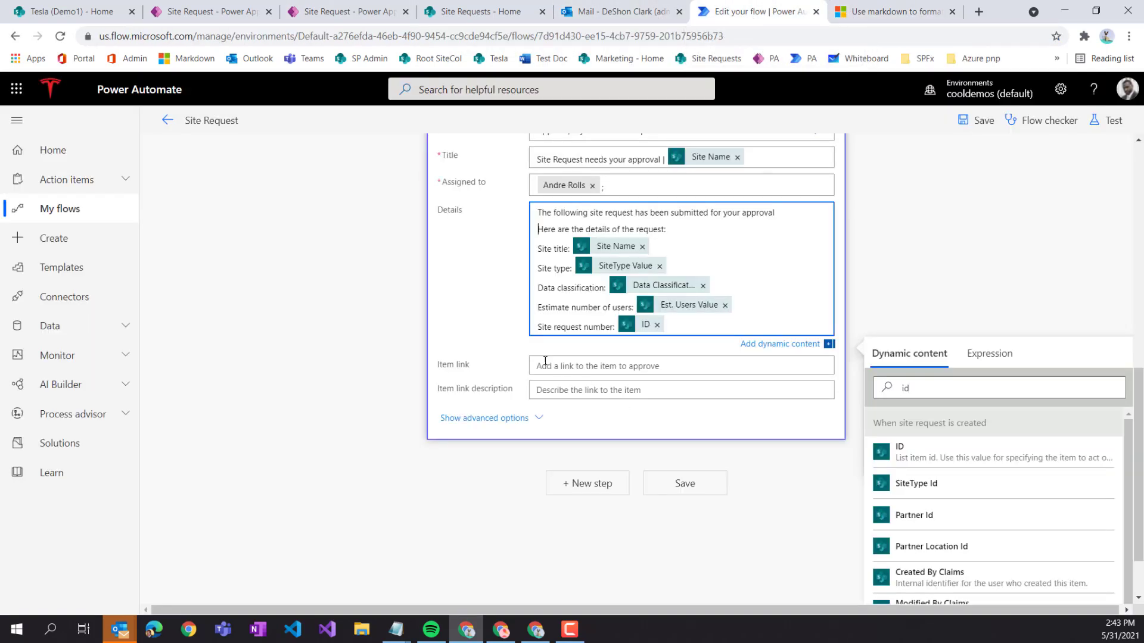
# - Put a '- ' markdown dash before each of the five Details field lines and save the flow
pyautogui.click(539, 249)
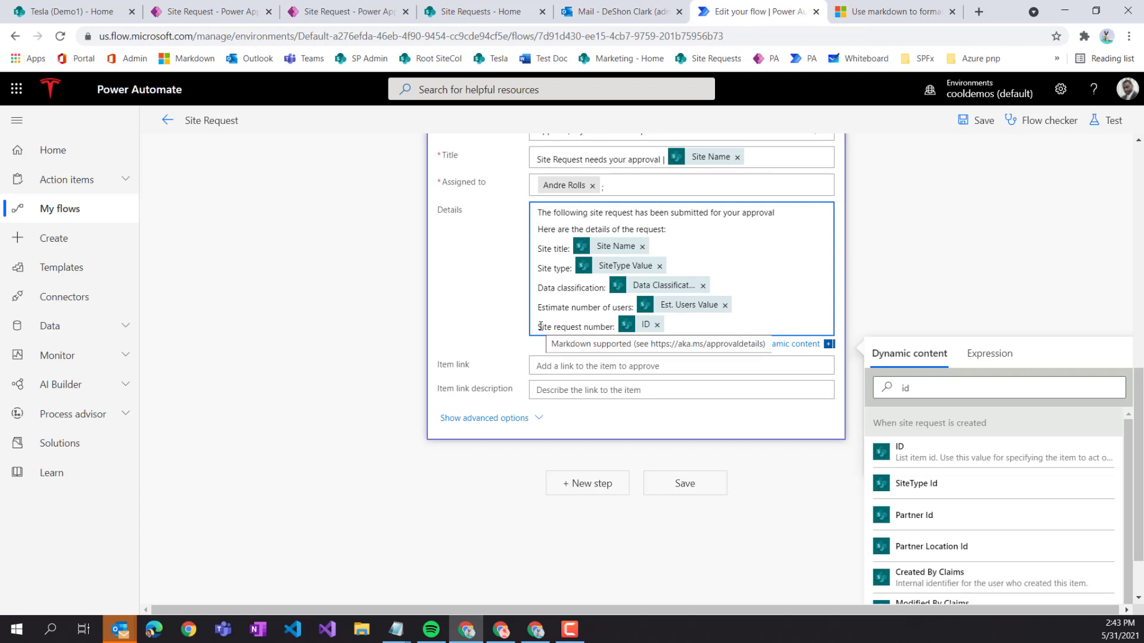
pyautogui.write('-')
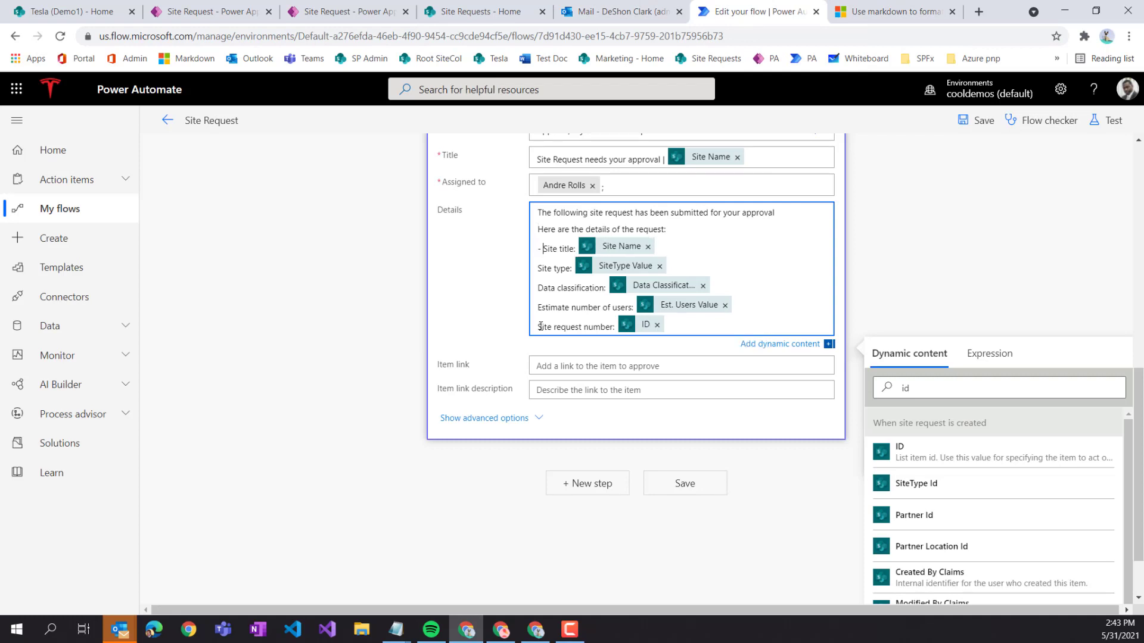
pyautogui.click(538, 267)
pyautogui.write('-')
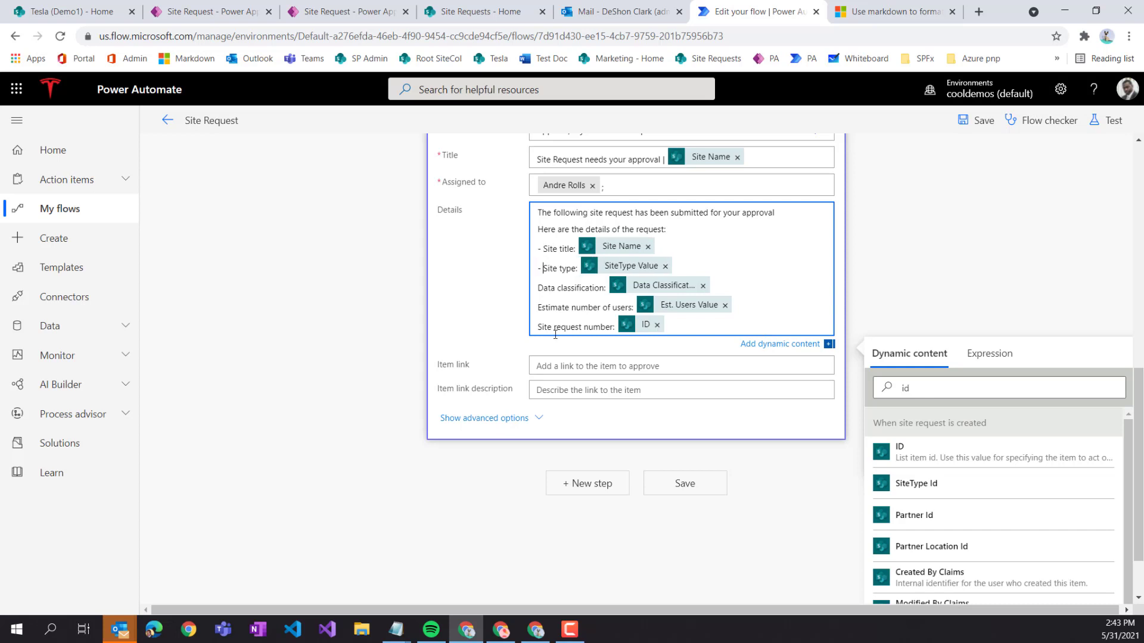
pyautogui.press('Up')
pyautogui.press('Up')
pyautogui.click(537, 290)
pyautogui.click(537, 289)
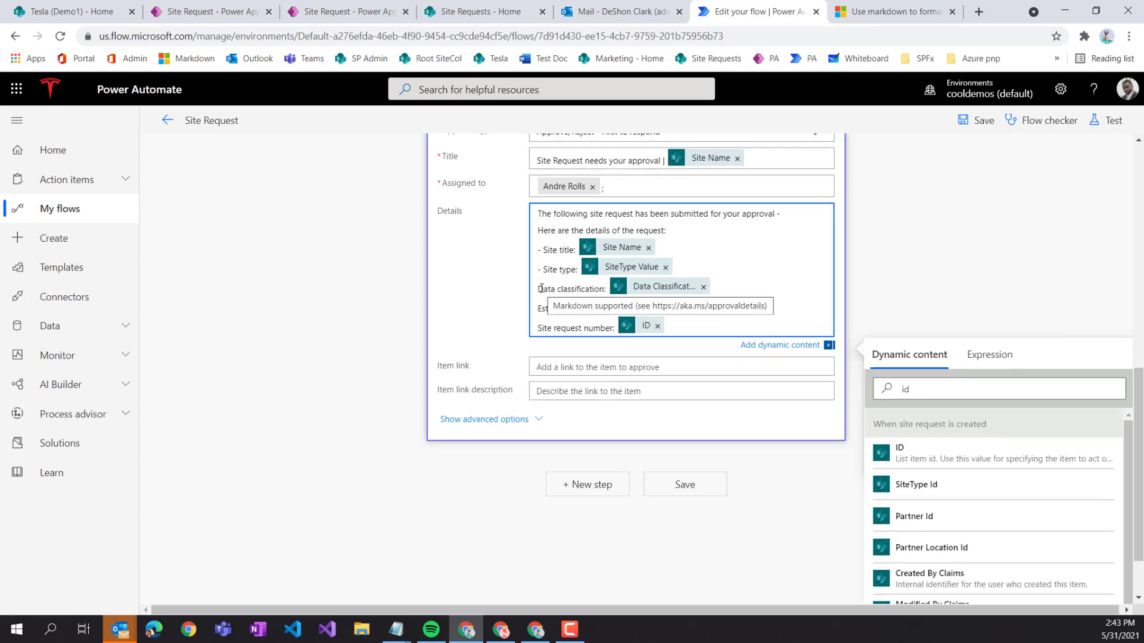
pyautogui.write('-')
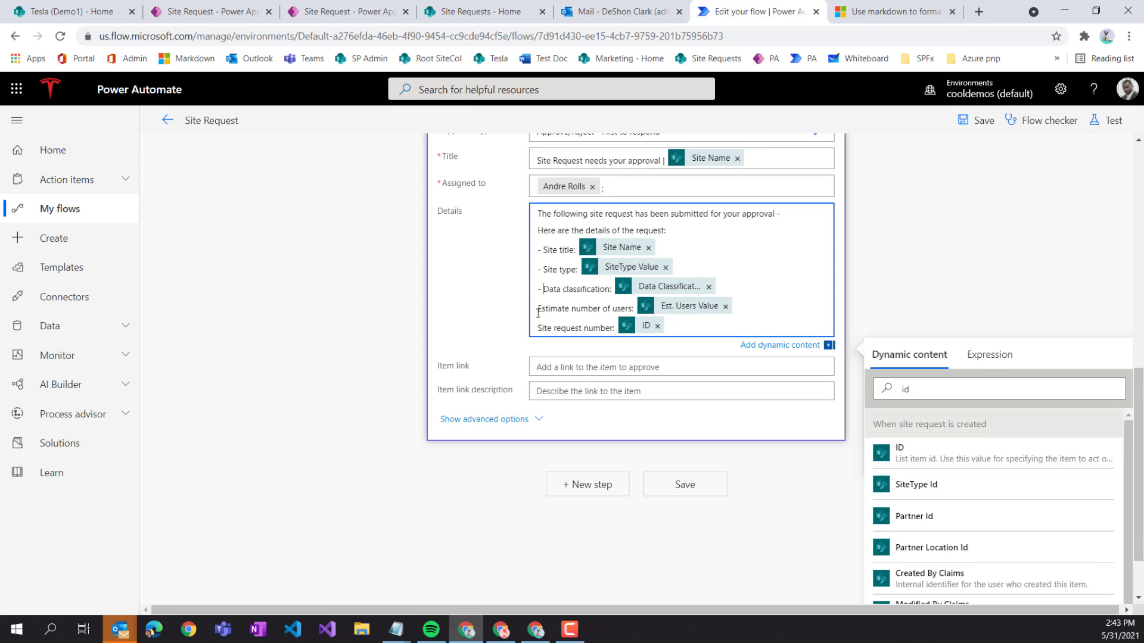
pyautogui.write(' -')
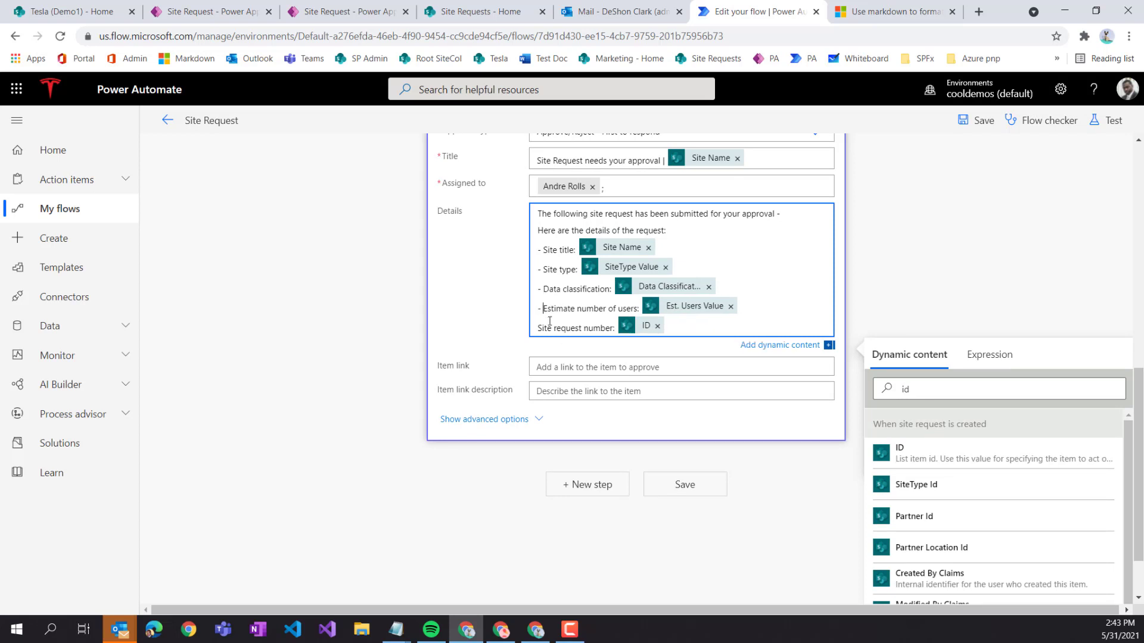
pyautogui.click(538, 329)
pyautogui.write('-')
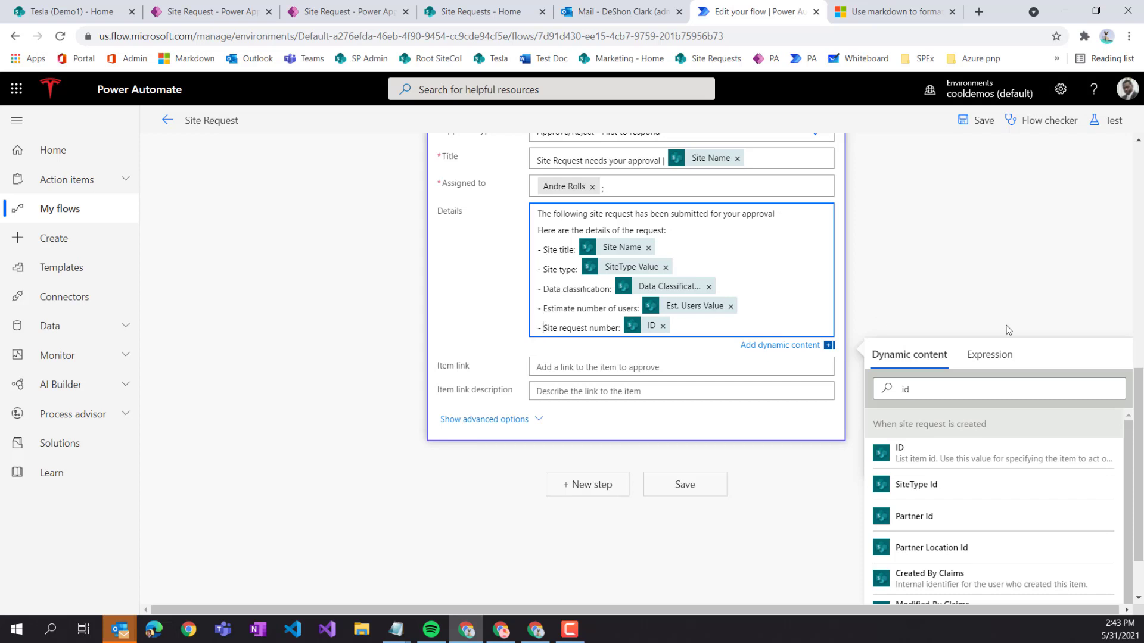
pyautogui.click(977, 121)
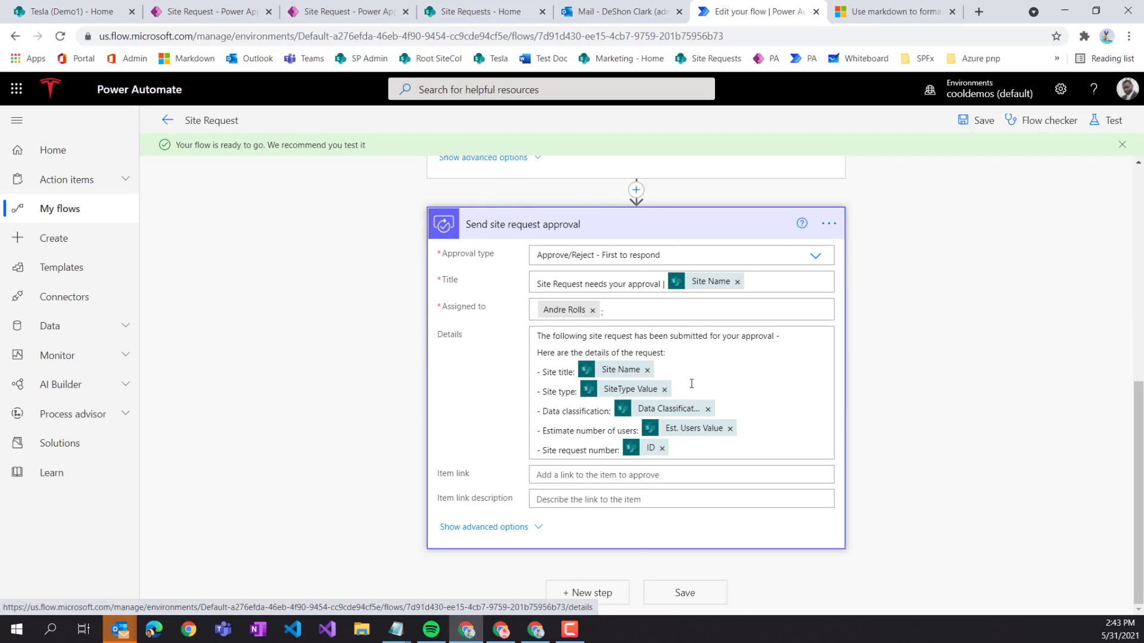
# - Test Site Request automatically, reusing the earlier succeeded run as the recently used trigger
pyautogui.click(346, 11)
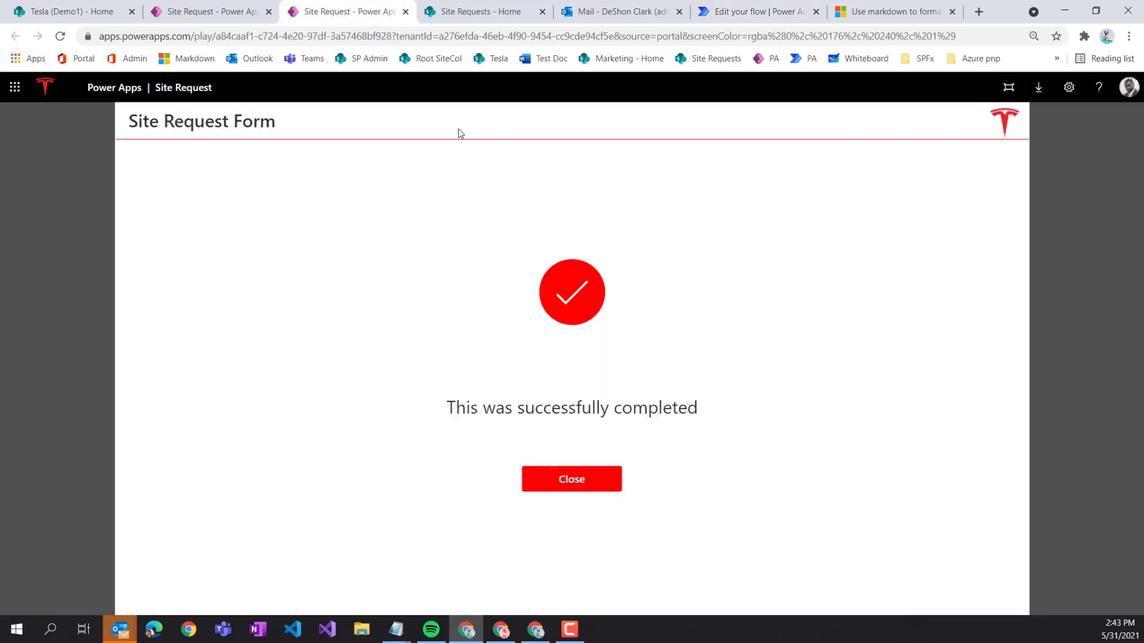
pyautogui.click(753, 11)
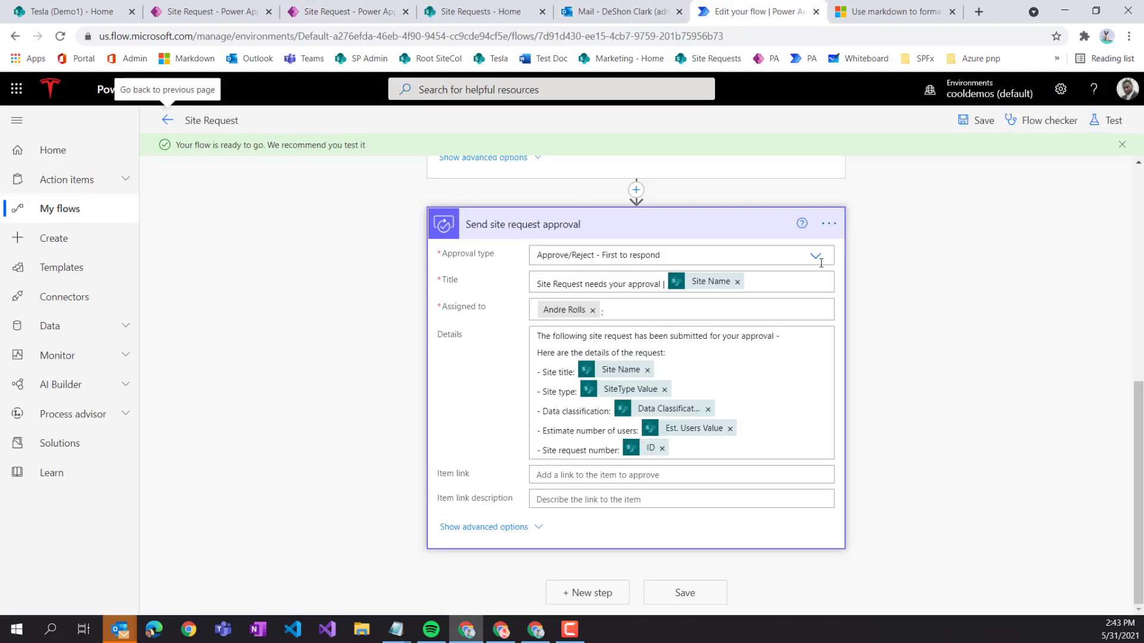
pyautogui.click(1105, 121)
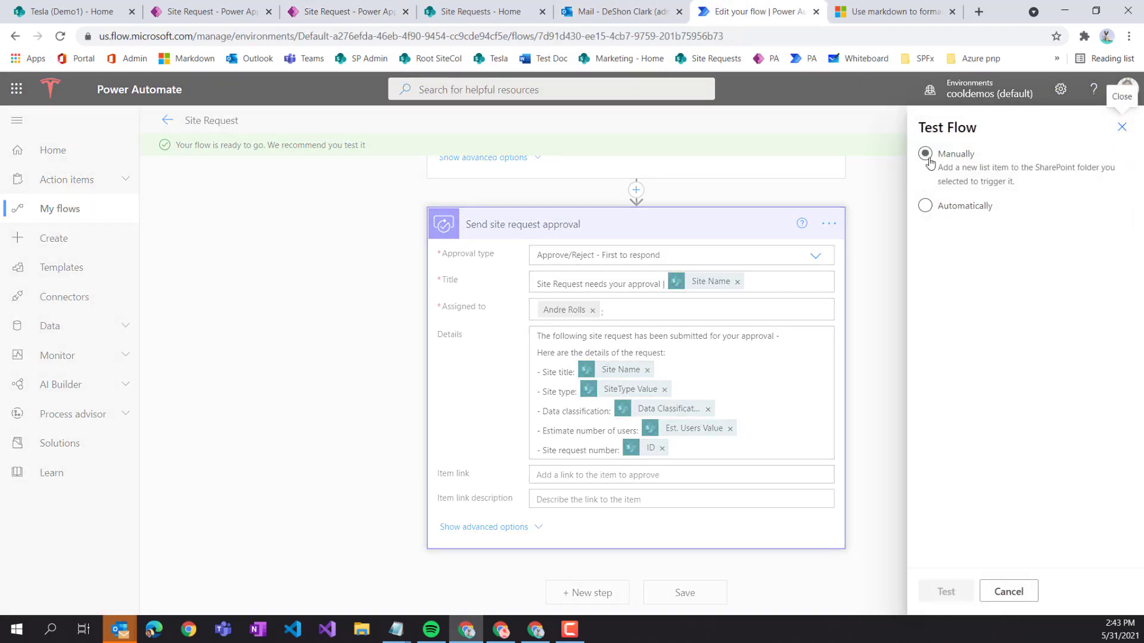
pyautogui.click(926, 208)
pyautogui.click(948, 232)
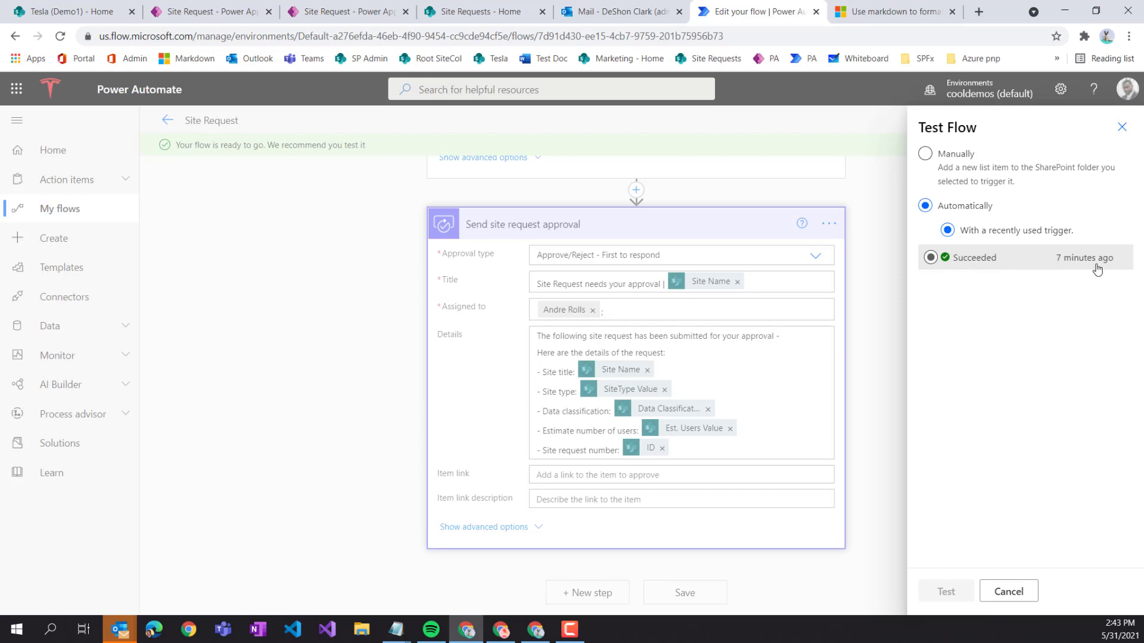
pyautogui.click(929, 258)
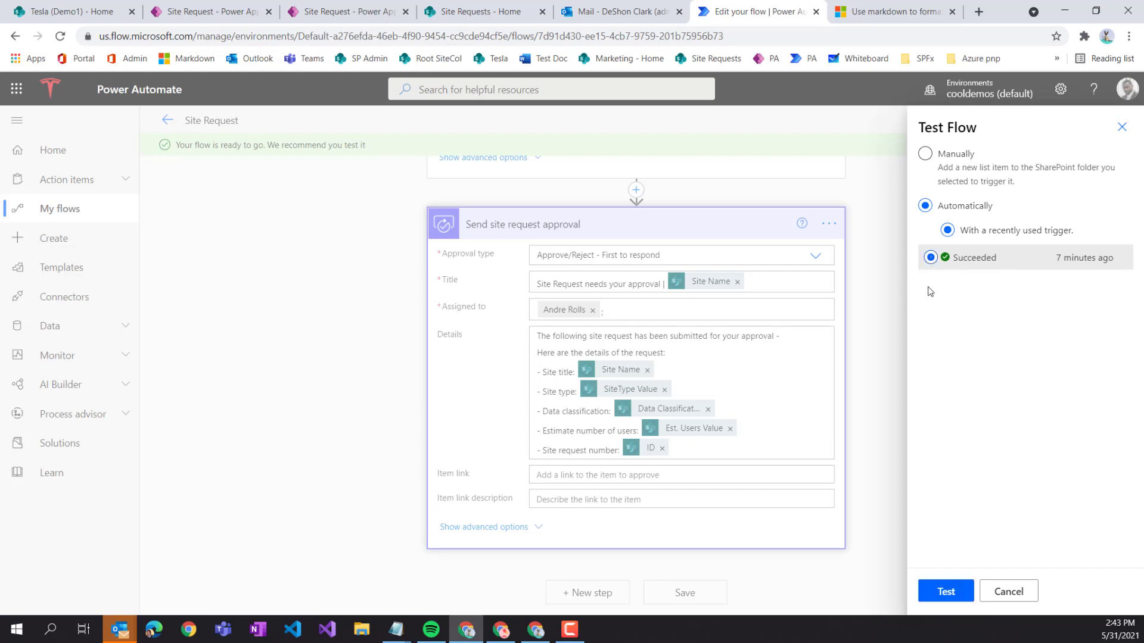
pyautogui.click(951, 593)
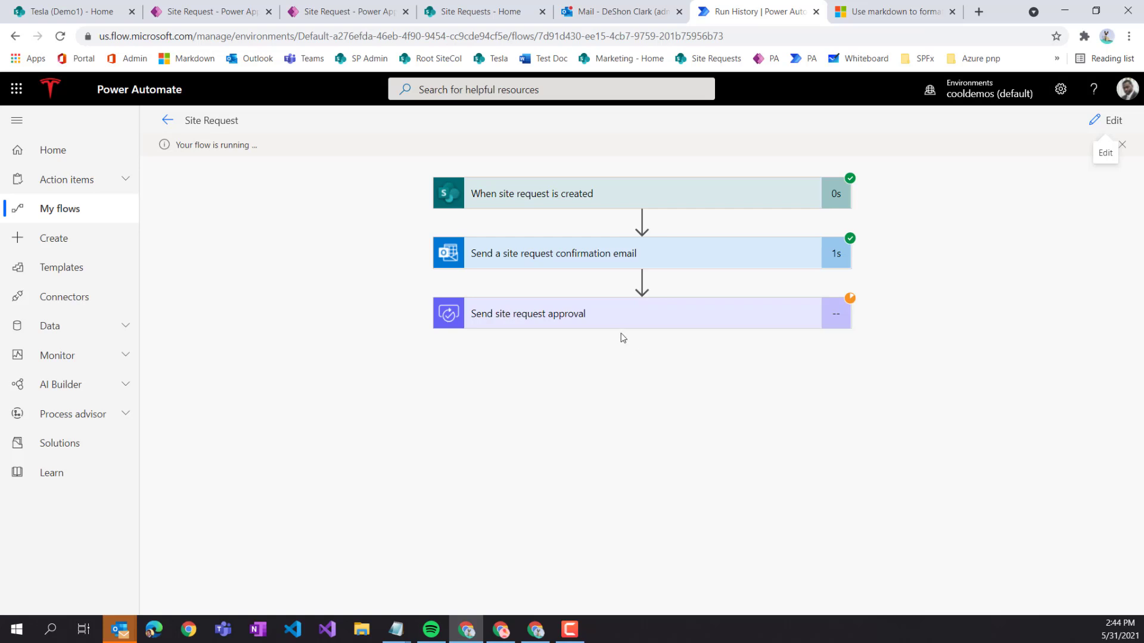
# - Read the 2:44 PM site request confirmation email, then bring up the Tesla (Demo1) SharePoint window
pyautogui.click(615, 14)
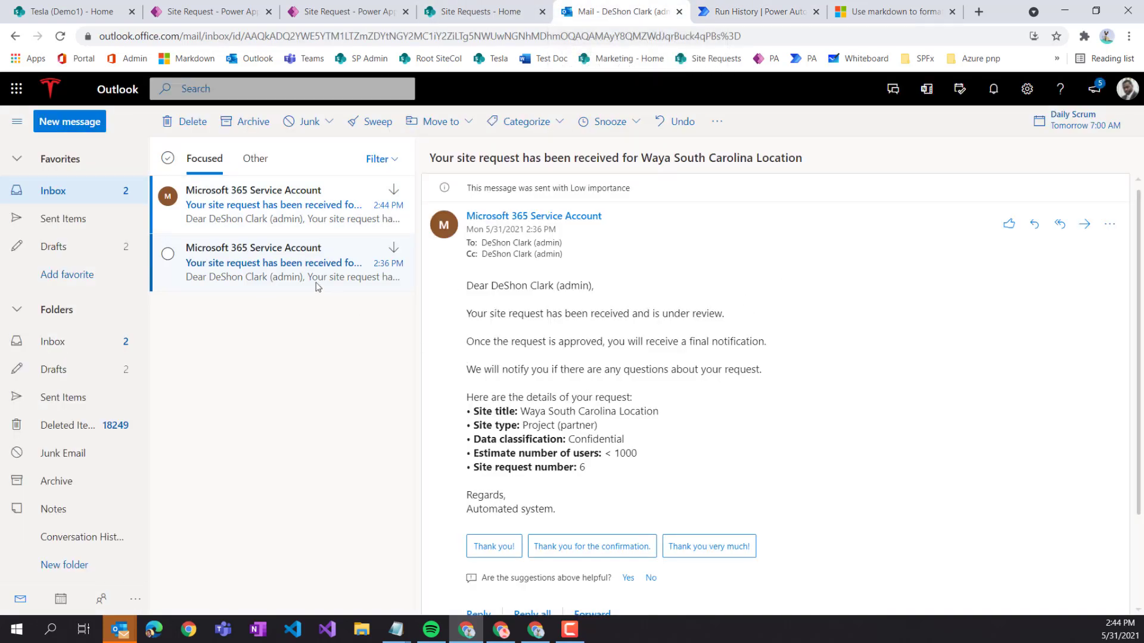
pyautogui.click(266, 221)
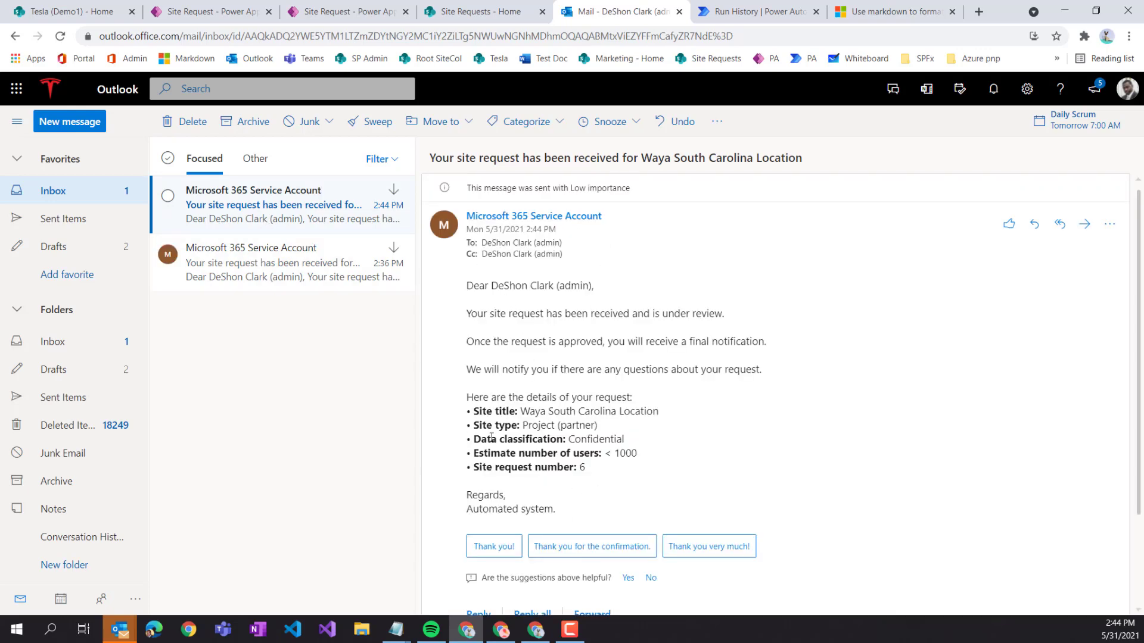
pyautogui.click(536, 632)
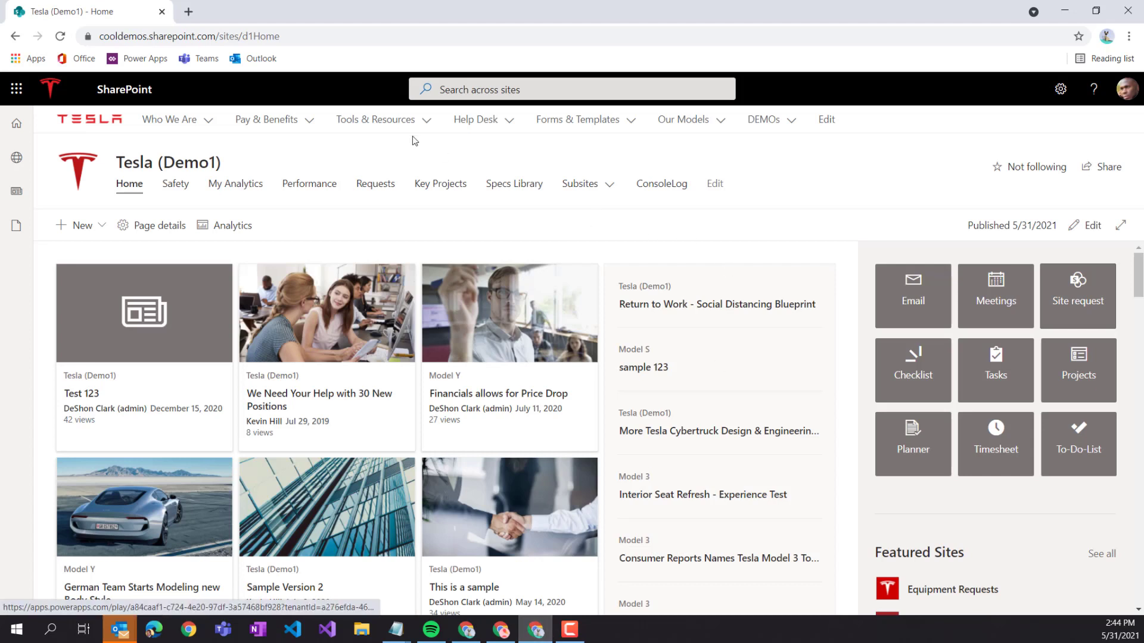
# - Open the approver's Outlook in a new tab and review the bulleted site request approval email
pyautogui.rightClick(255, 60)
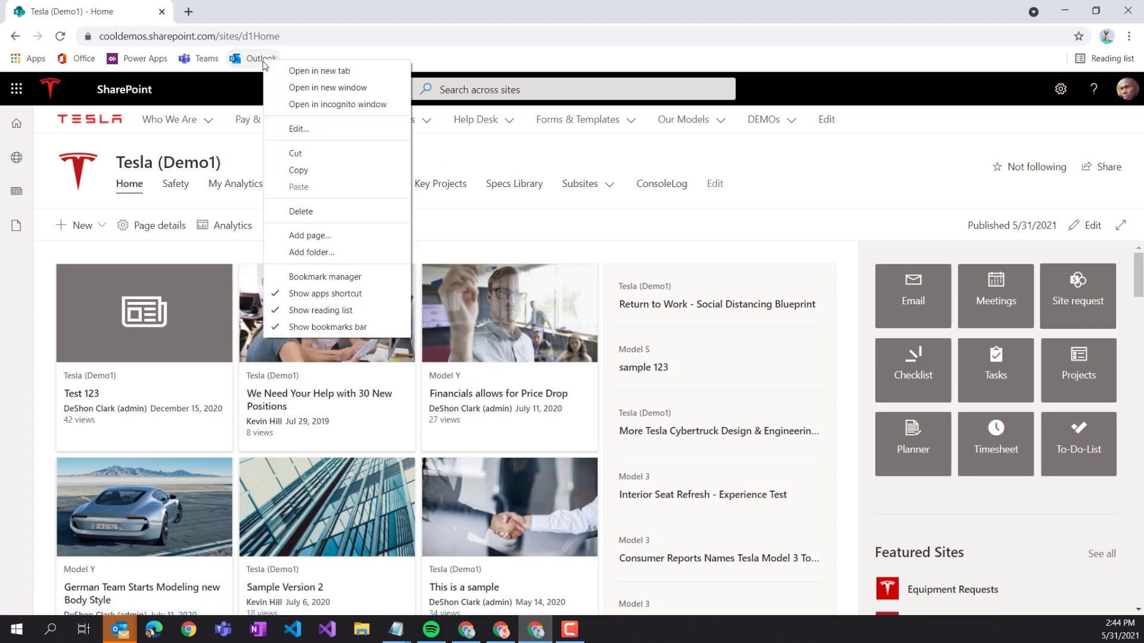
pyautogui.click(324, 72)
pyautogui.click(262, 15)
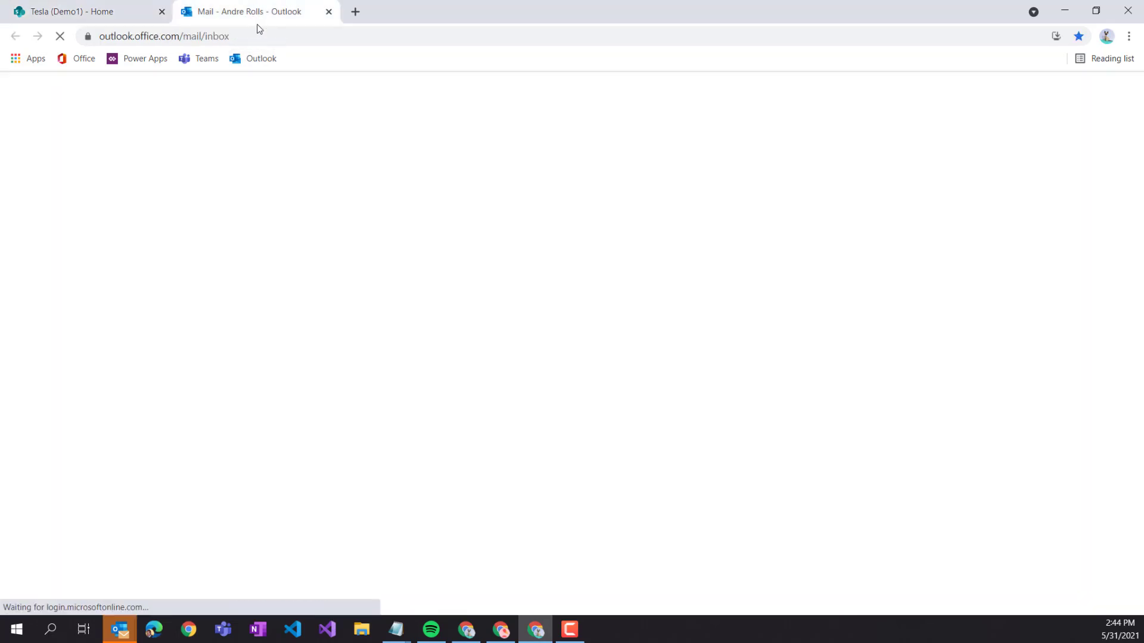
pyautogui.click(290, 206)
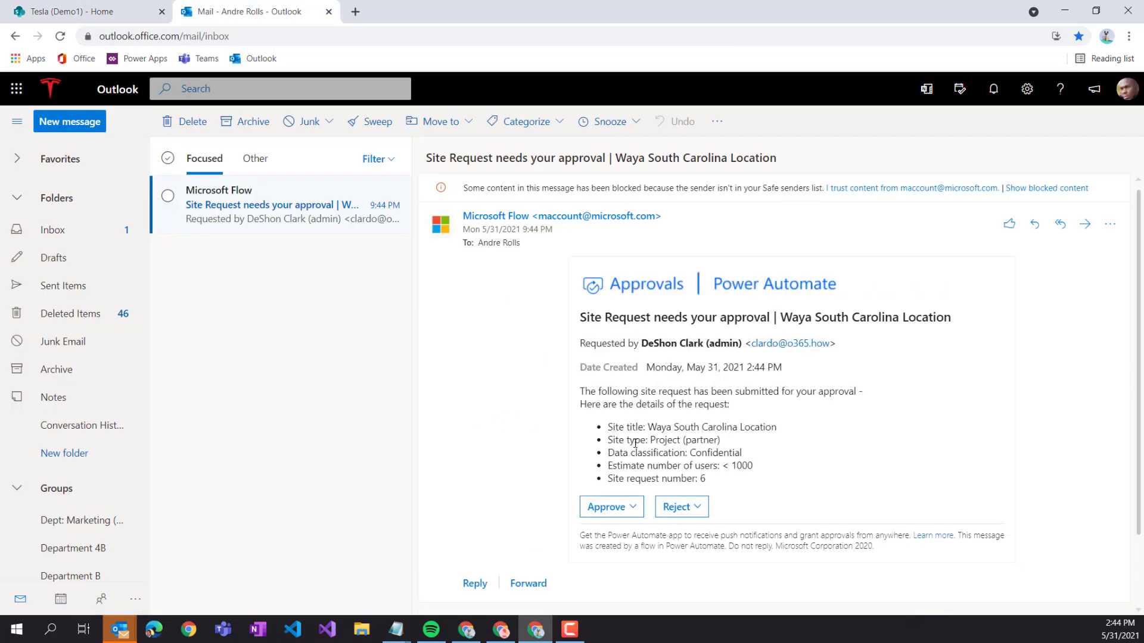
pyautogui.moveTo(606, 427); pyautogui.dragTo(730, 478)
pyautogui.click(764, 445)
pyautogui.moveTo(728, 407); pyautogui.dragTo(580, 391)
pyautogui.click(648, 419)
# - Approve the Waya South Carolina Location request with the comment 'yes looks good'
pyautogui.click(620, 508)
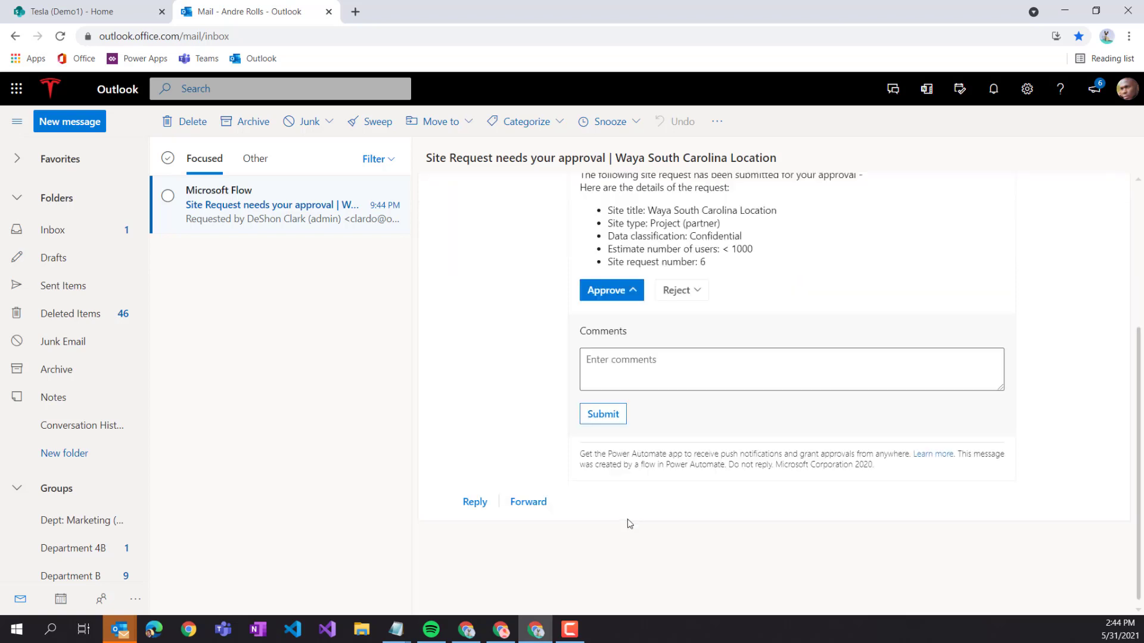
pyautogui.click(647, 362)
pyautogui.write('ye')
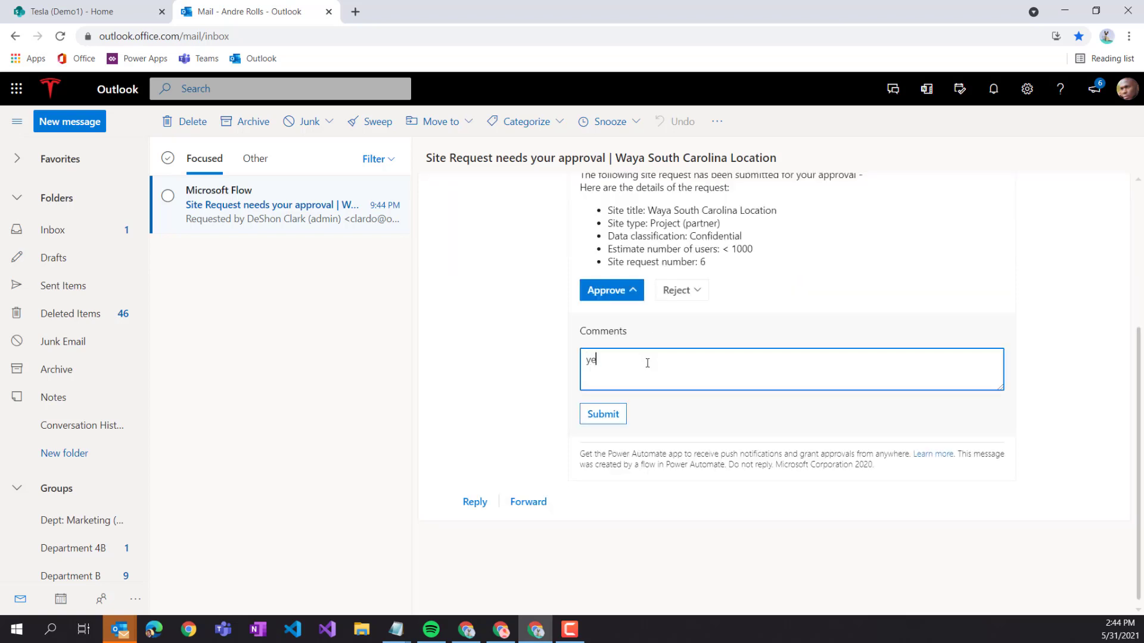
pyautogui.write('s looks good')
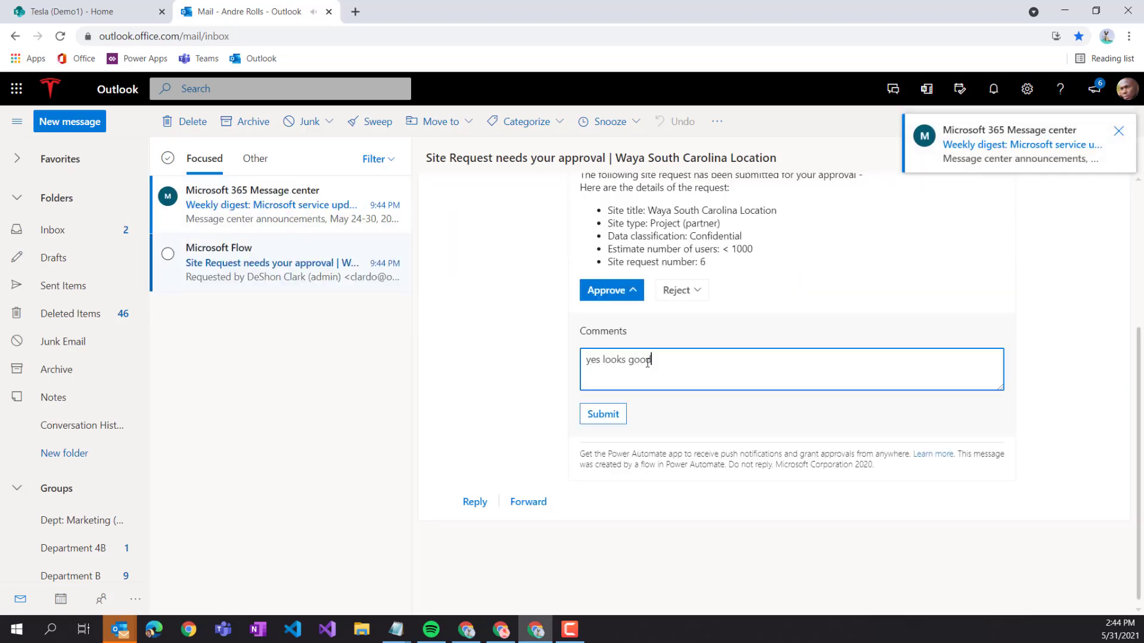
pyautogui.click(634, 421)
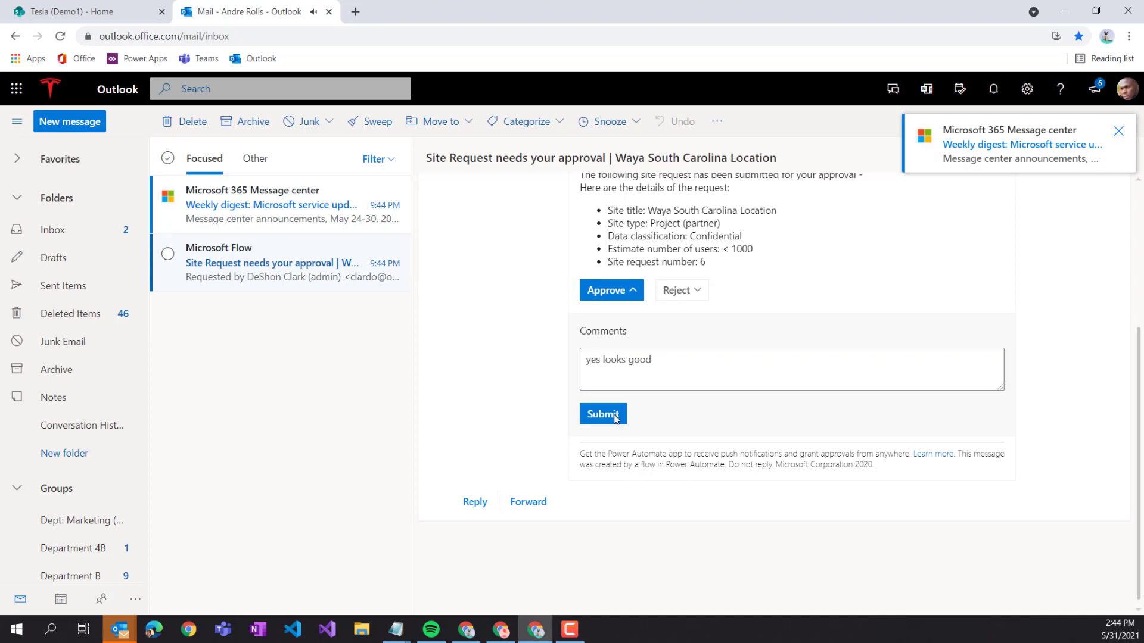
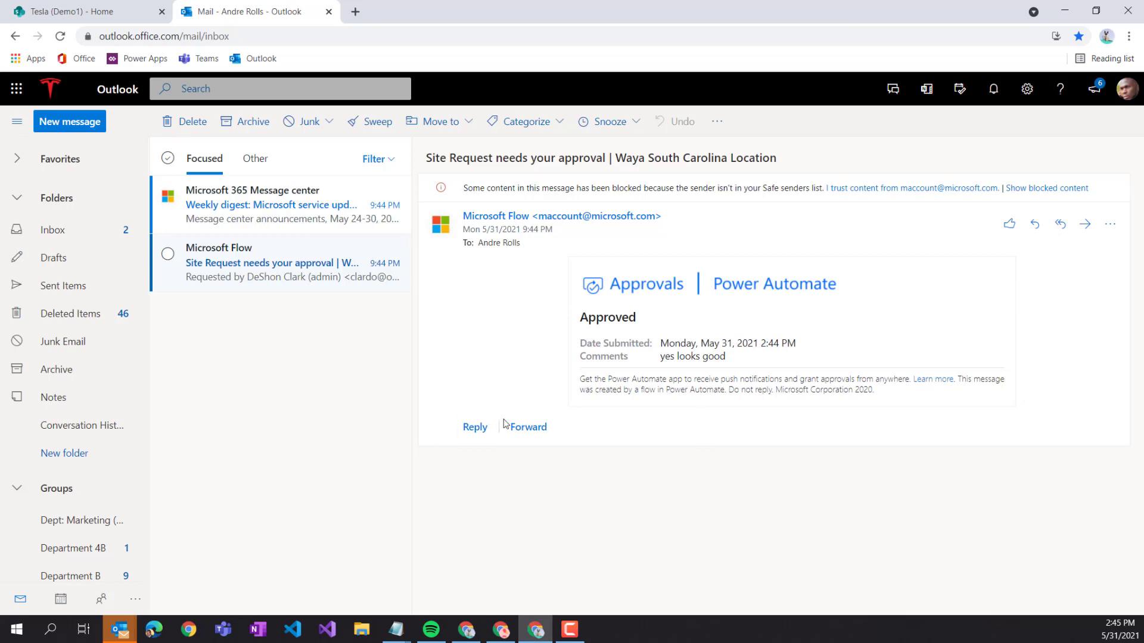
# - Set the Outlook mail window aside and return to the Site Request flow's run history
pyautogui.doubleClick(510, 17)
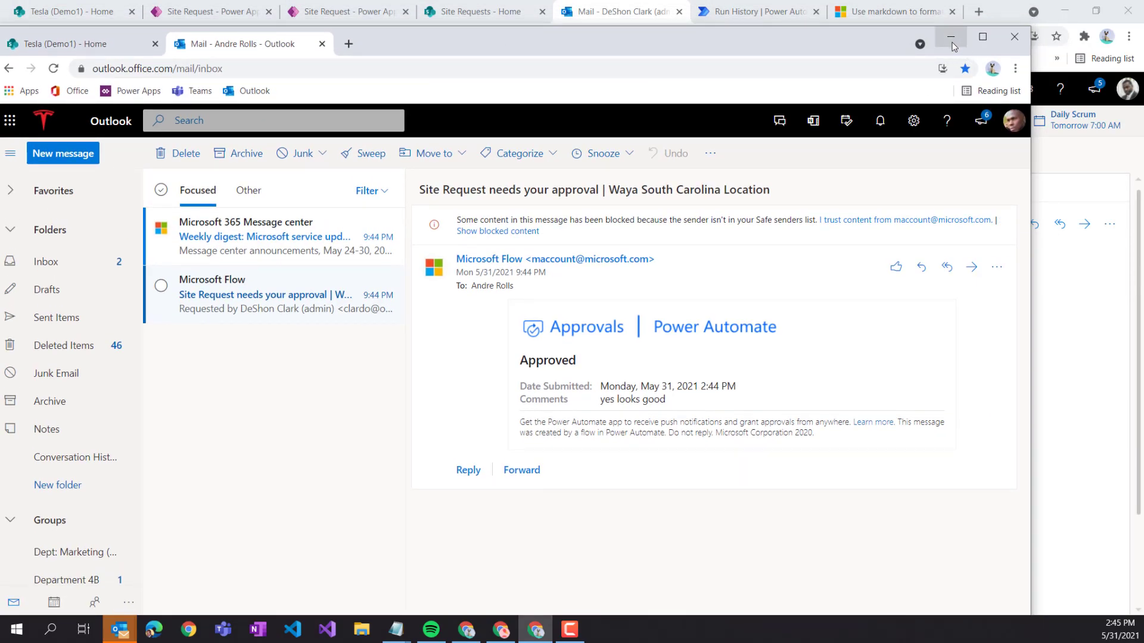
pyautogui.click(951, 42)
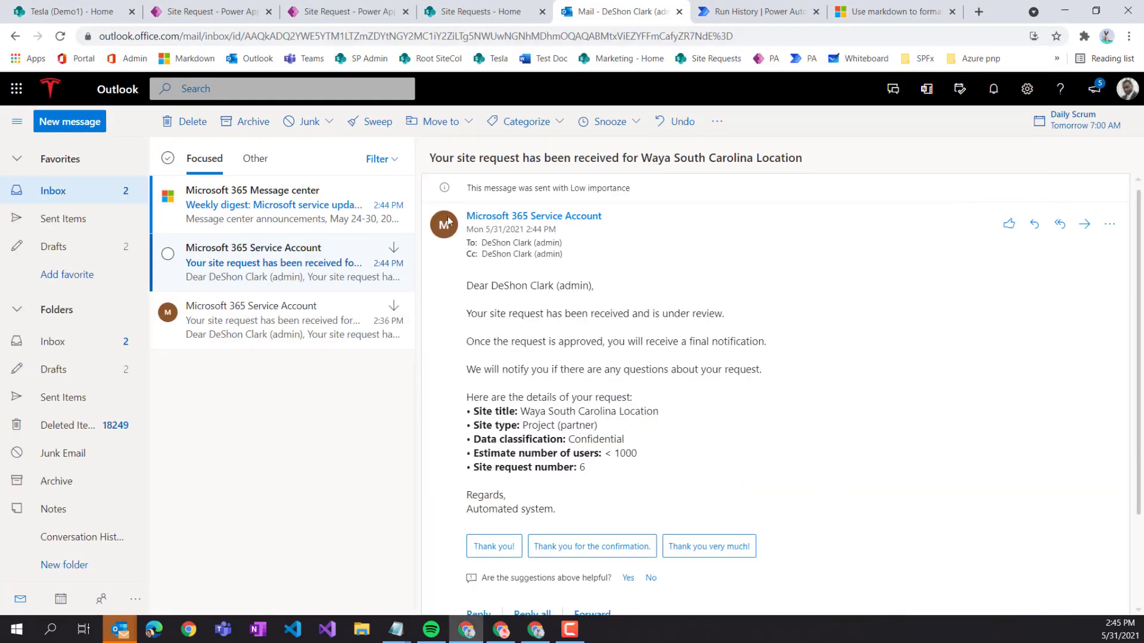
pyautogui.click(758, 13)
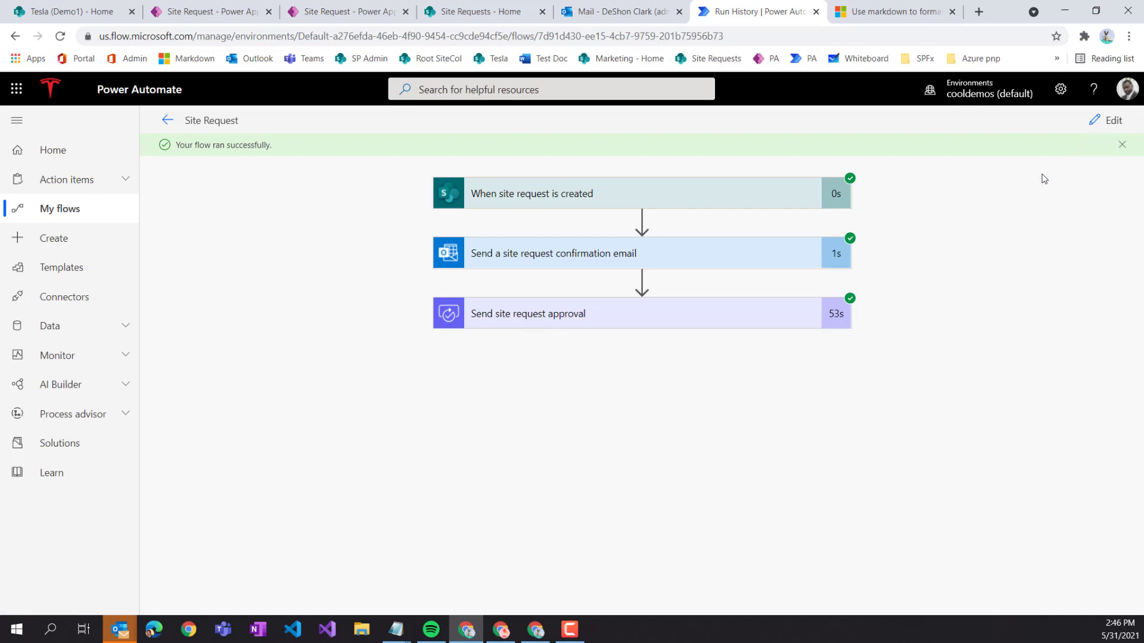
# - In edit mode, collapse the email and approval steps and add a Condition step after the approval
pyautogui.click(1110, 120)
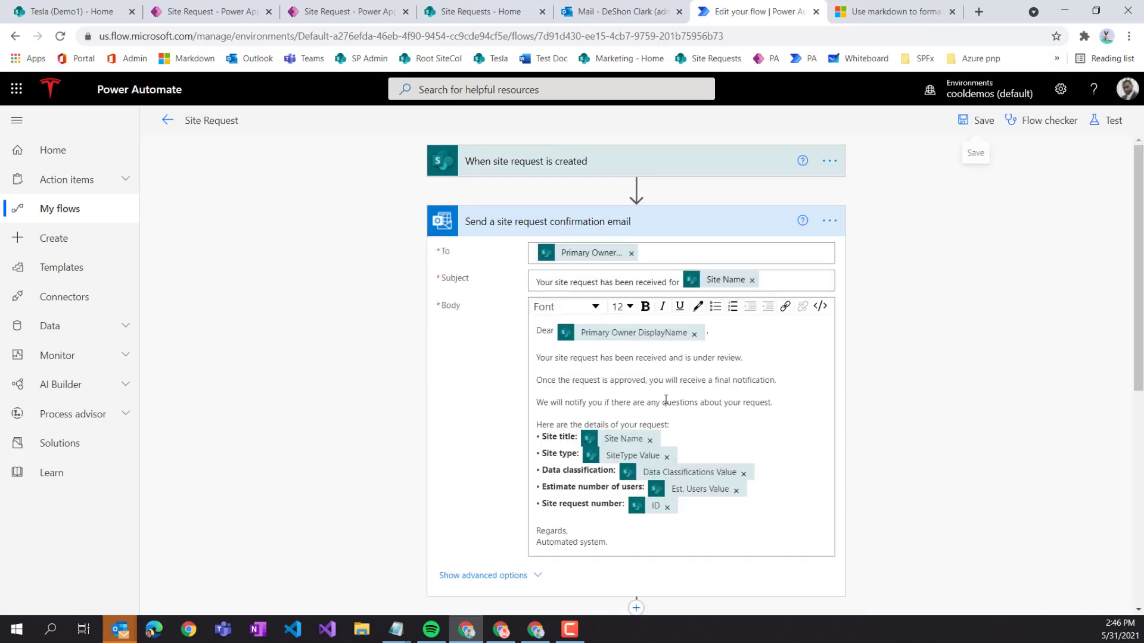
pyautogui.click(666, 234)
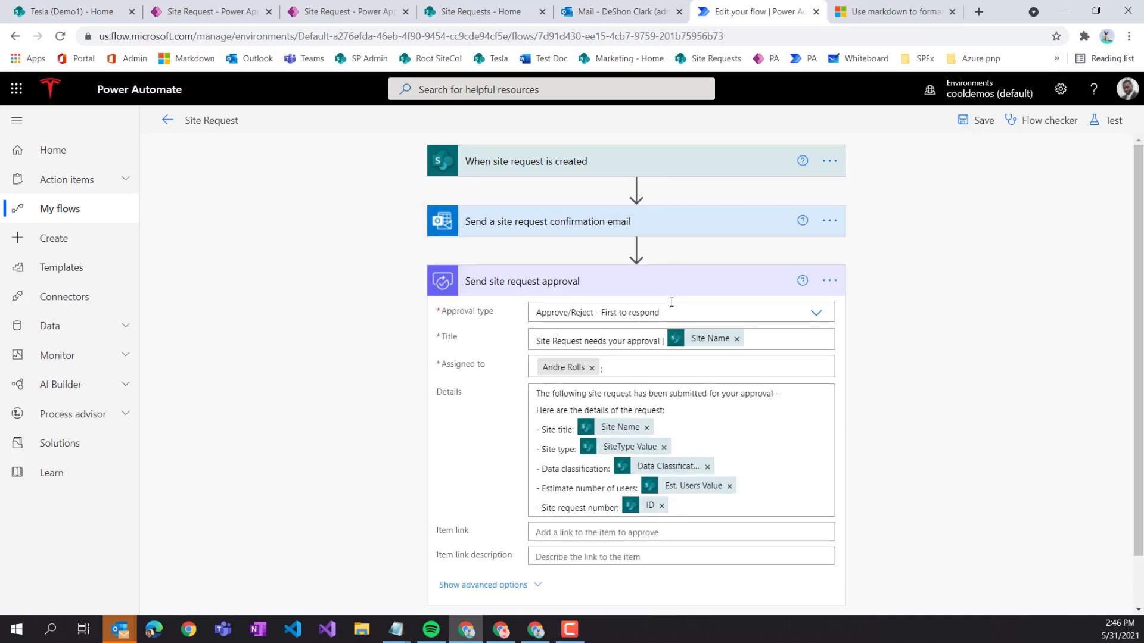
pyautogui.click(672, 291)
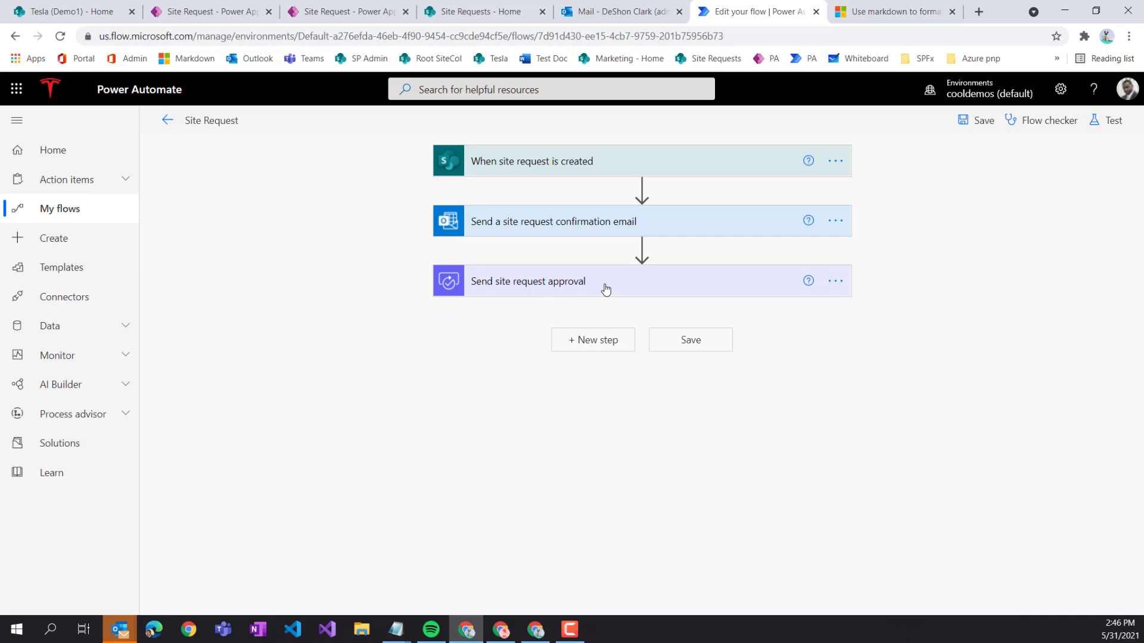
pyautogui.click(583, 340)
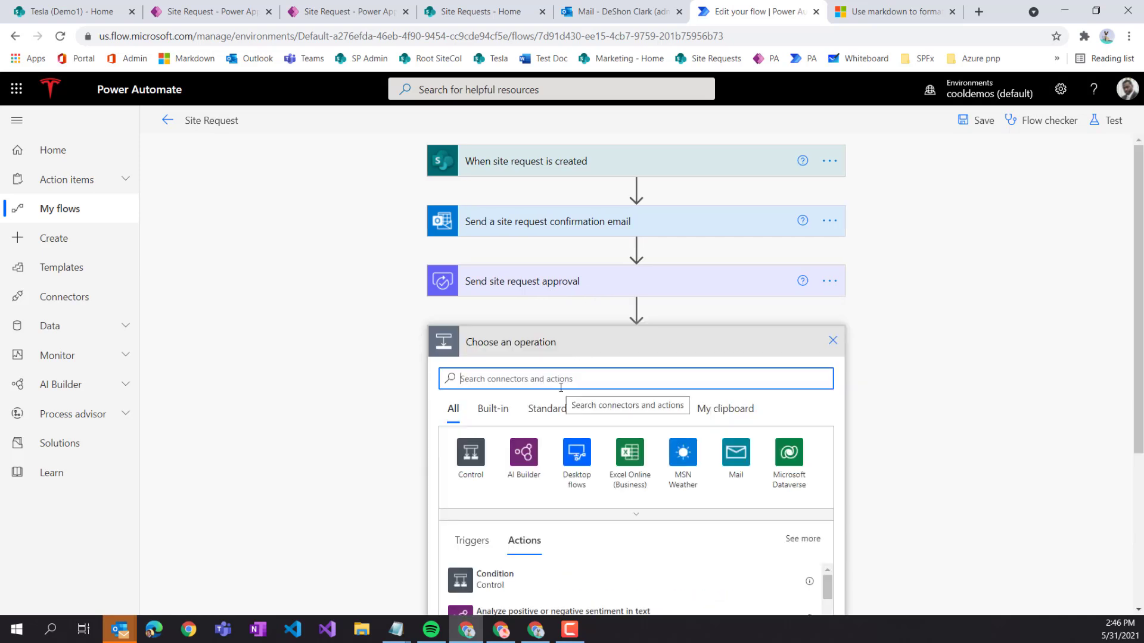
pyautogui.write('condi')
pyautogui.scroll(-2, 595, 454)
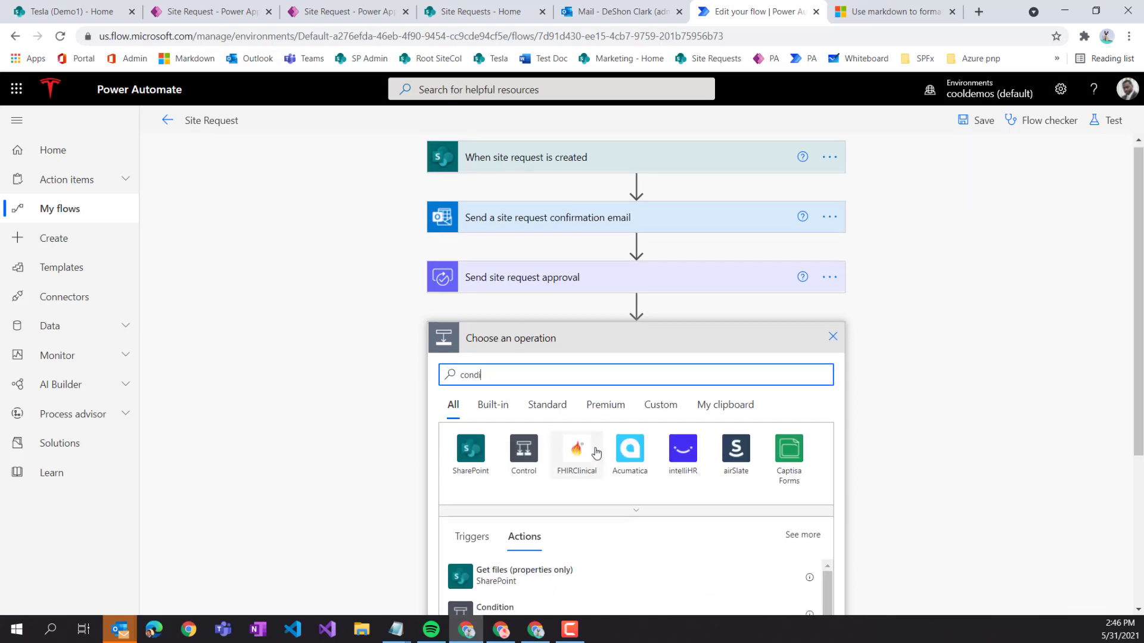
pyautogui.click(499, 478)
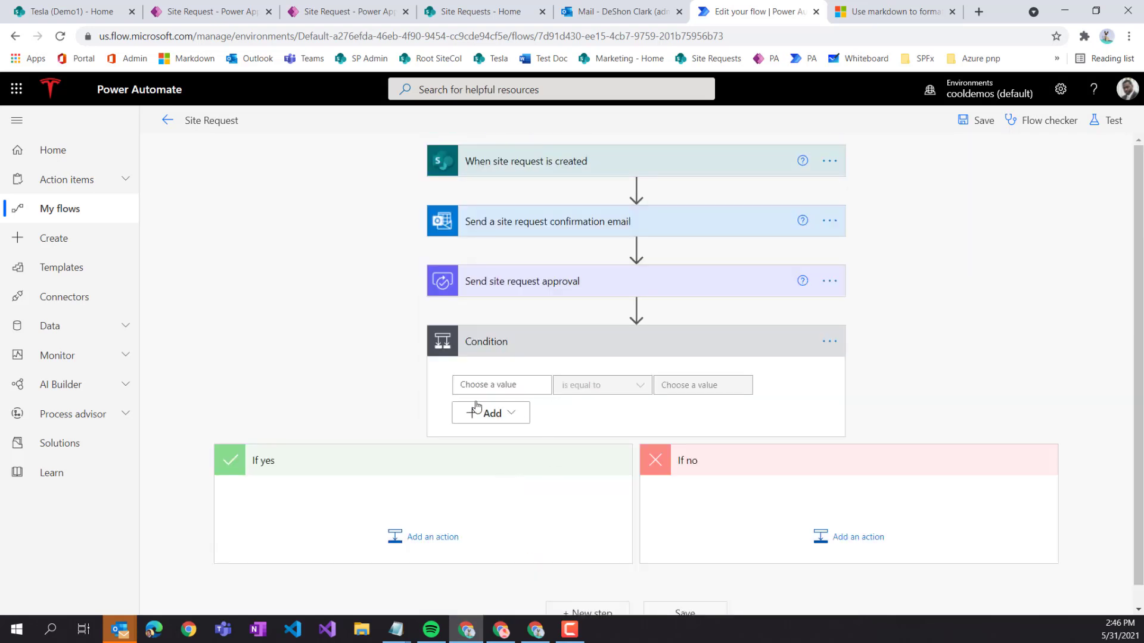
# - Rename the condition step to 'Was approved'
pyautogui.click(829, 341)
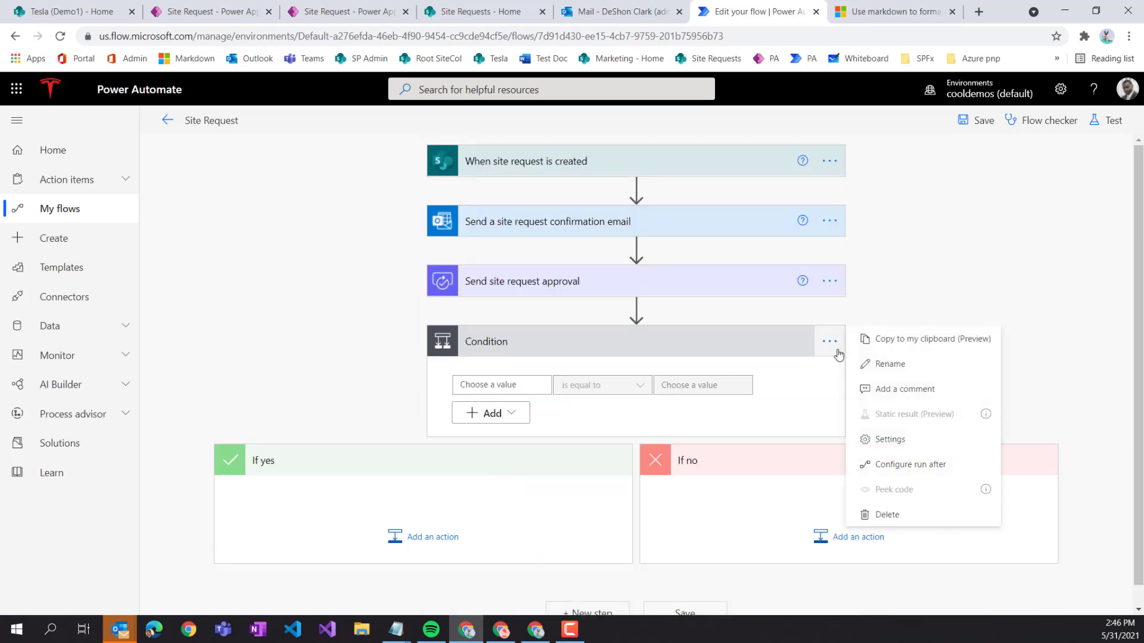
pyautogui.click(908, 365)
pyautogui.write('Was')
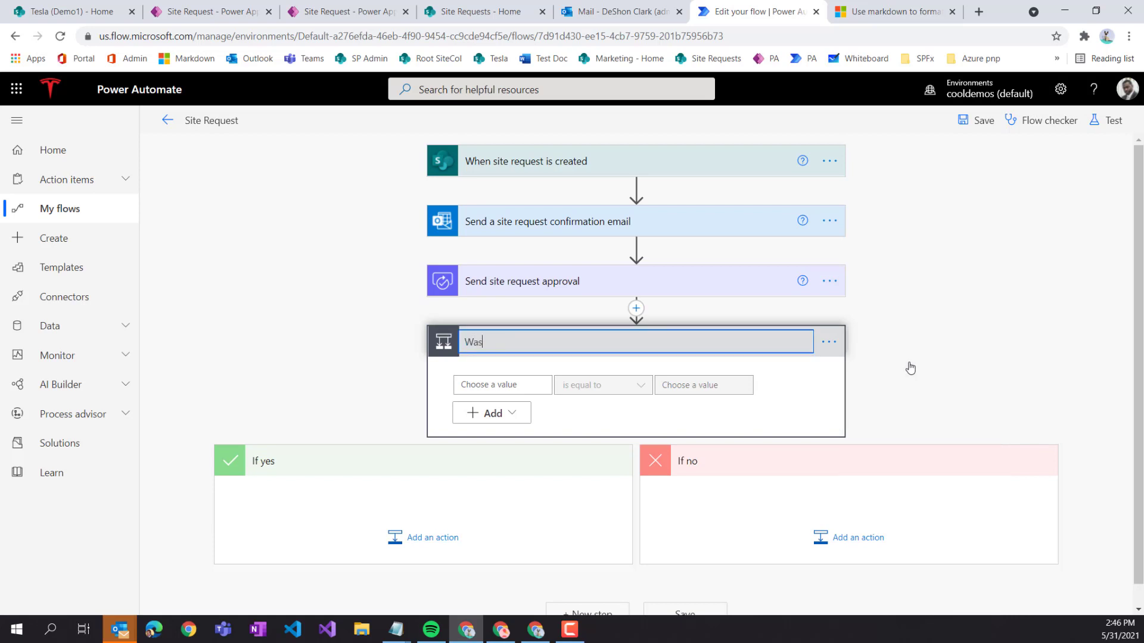
pyautogui.write(' apprved')
pyautogui.press('BackSpace')
pyautogui.write('ov')
pyautogui.click(767, 371)
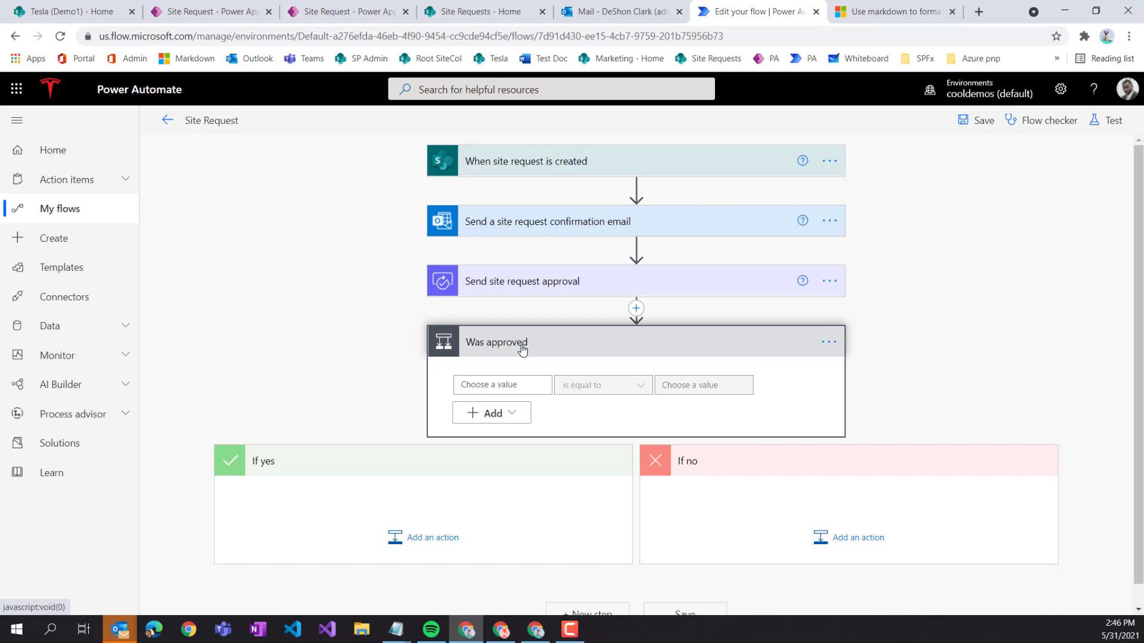
# - Make the condition test whether the approval's Outcome is equal to Approve
pyautogui.click(487, 386)
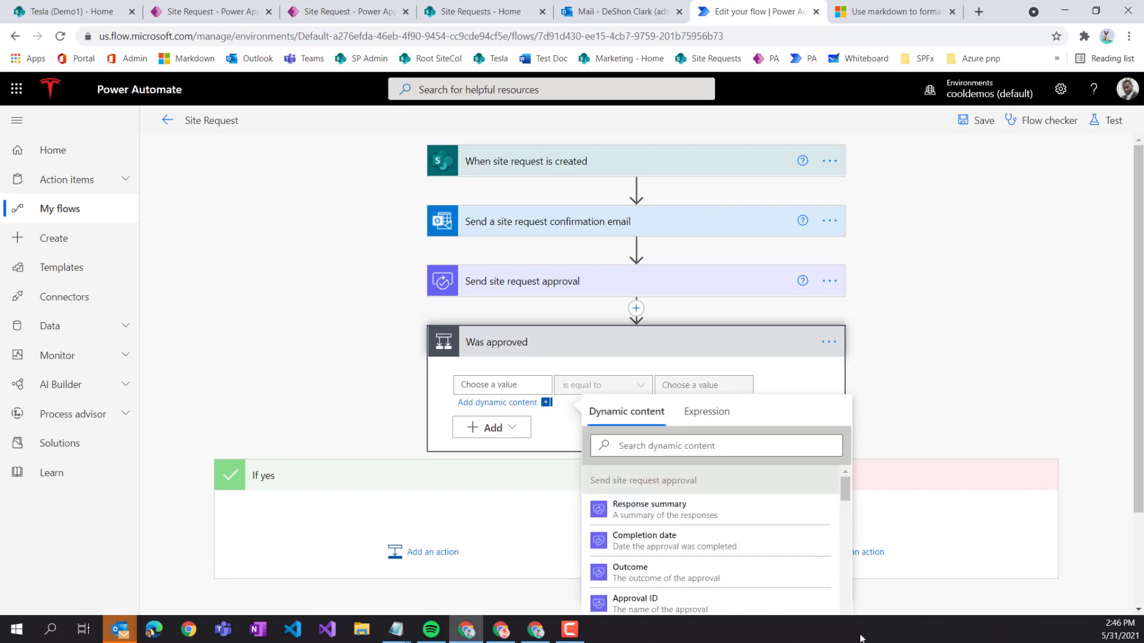
pyautogui.click(635, 578)
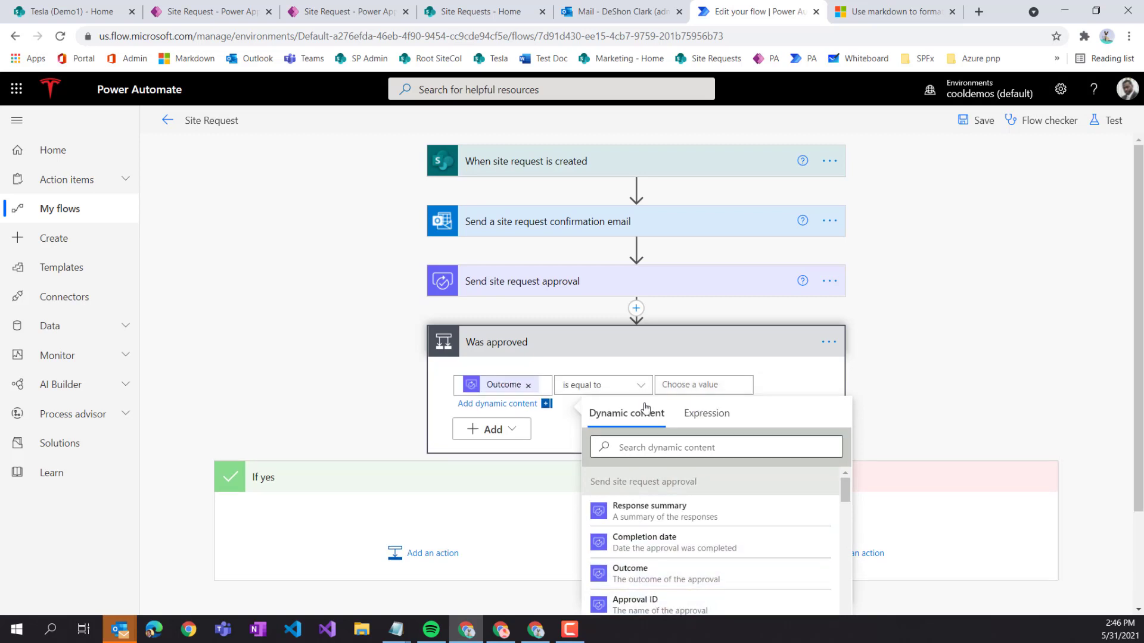
pyautogui.click(715, 384)
pyautogui.write('Approve')
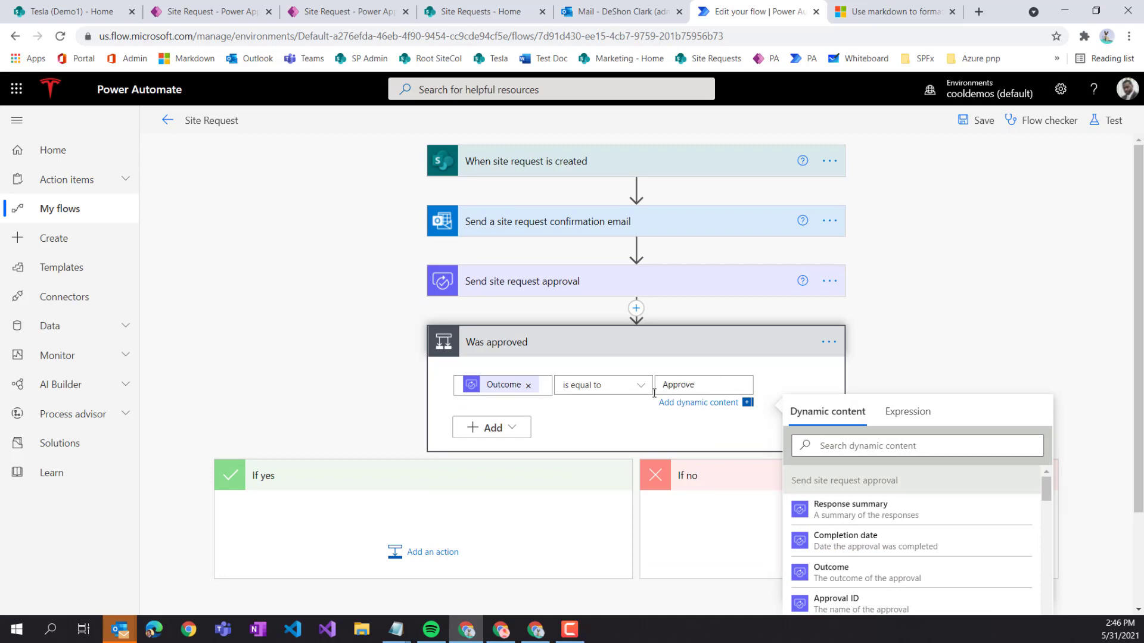
pyautogui.click(645, 441)
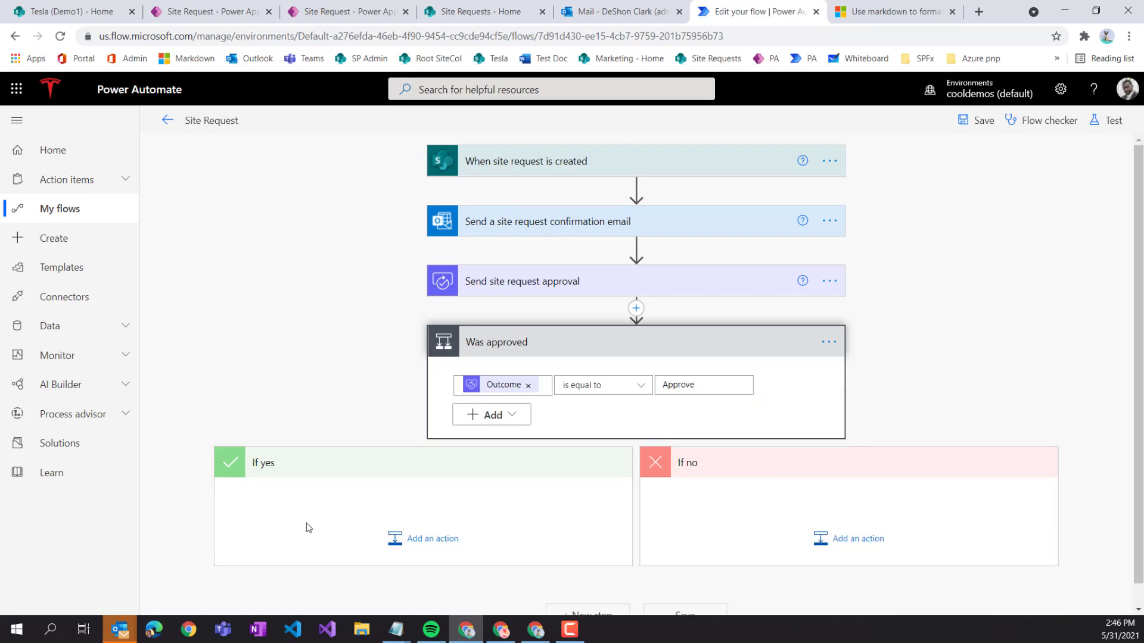
# - Expand 'Send a site request confirmation email' and review its To, Subject and Body fields
pyautogui.scroll(-1, 292, 506)
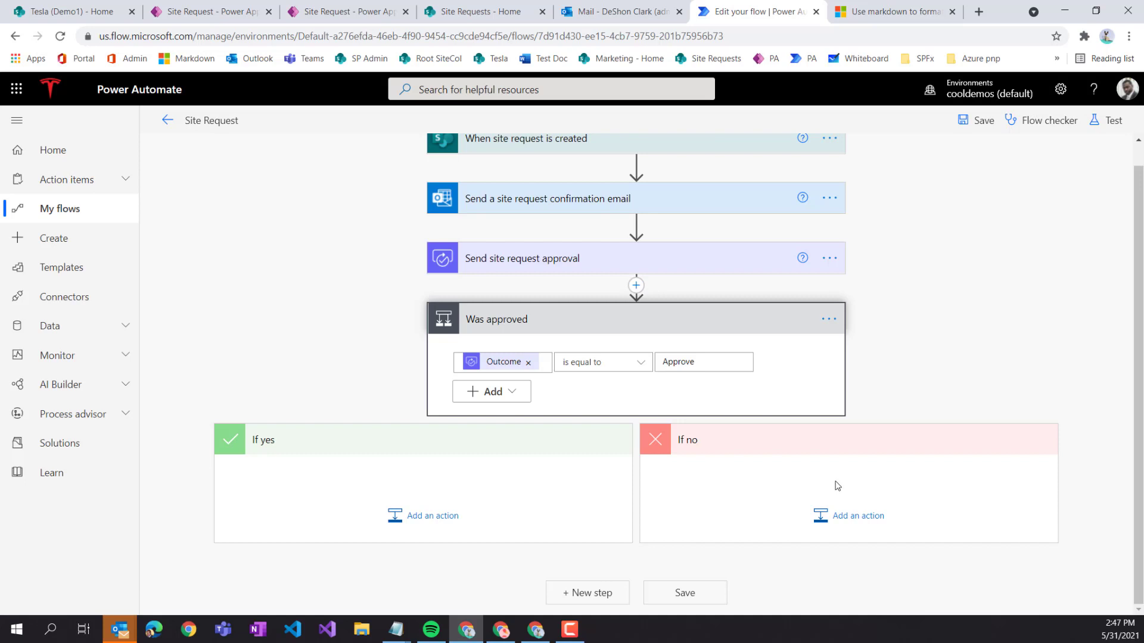
pyautogui.click(546, 207)
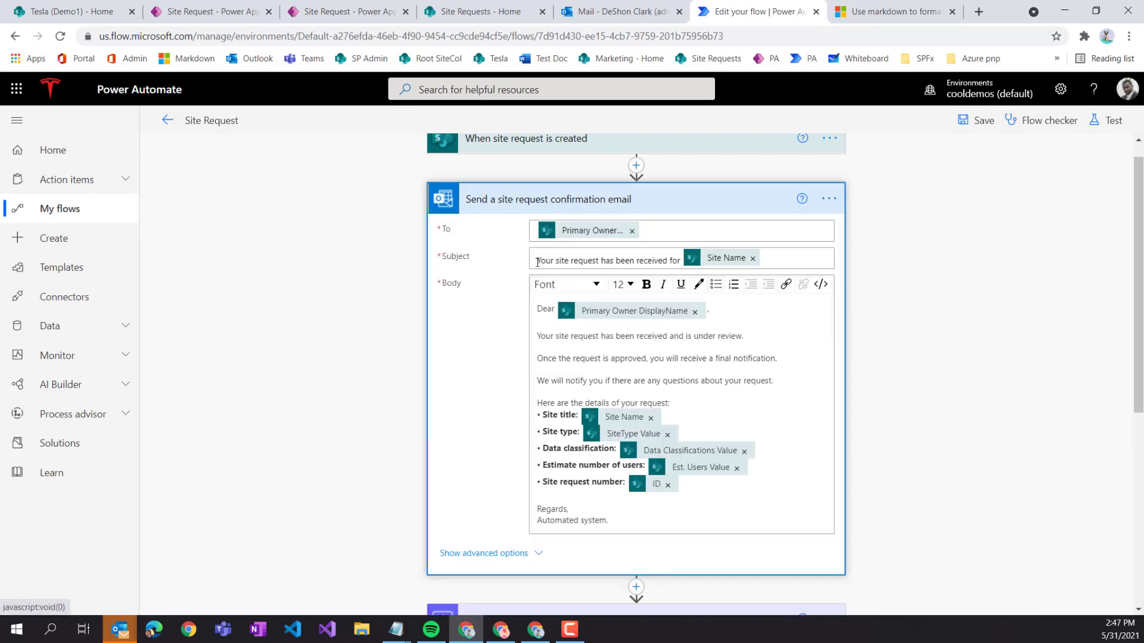
pyautogui.scroll(-6, 599, 209)
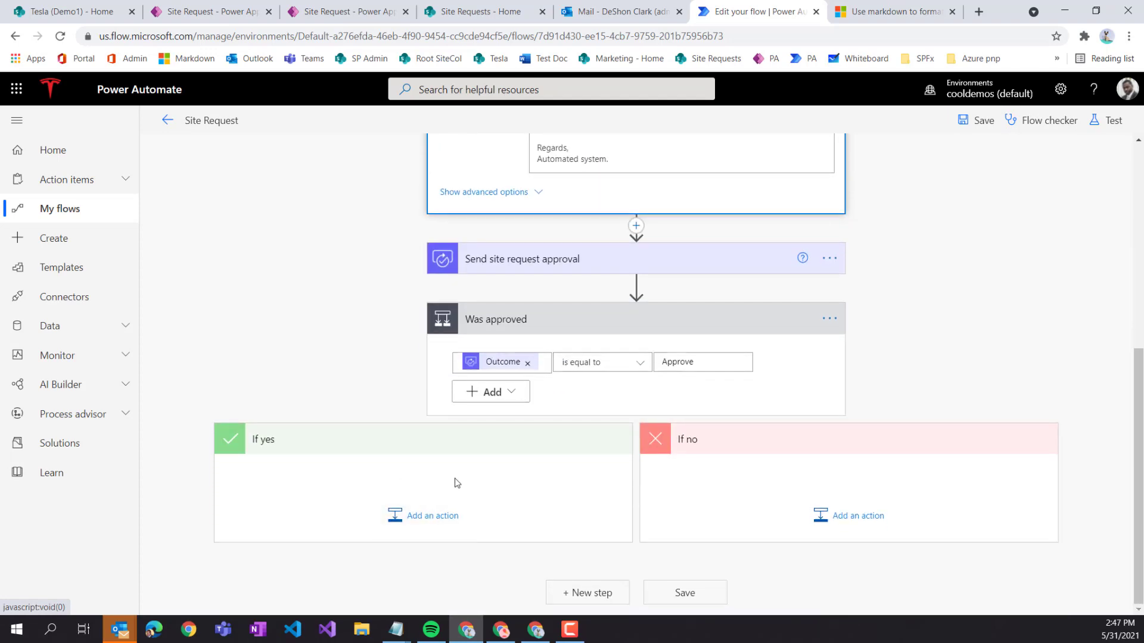
pyautogui.scroll(5, 523, 415)
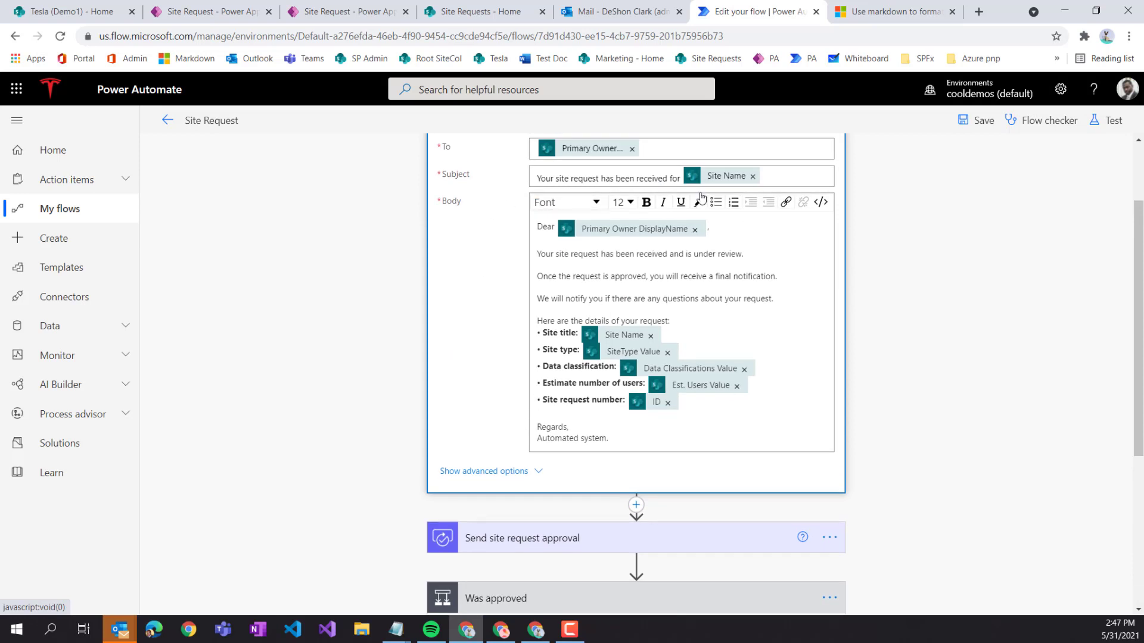
pyautogui.scroll(1, 685, 465)
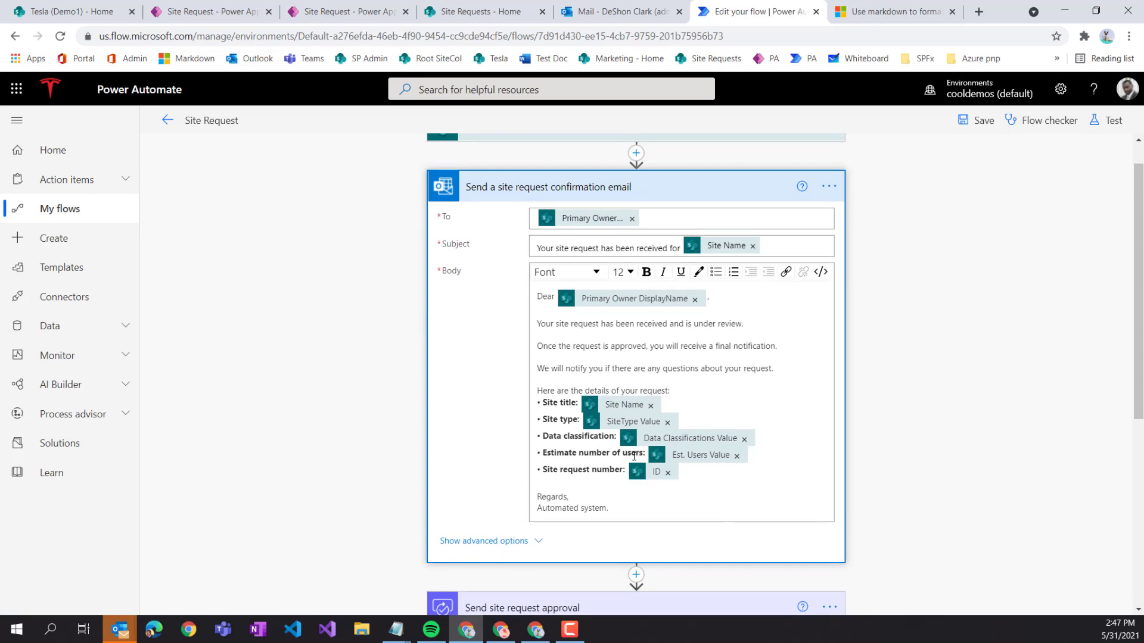
# - Copy the confirmation email step to My clipboard and save the flow
pyautogui.click(684, 196)
pyautogui.click(832, 200)
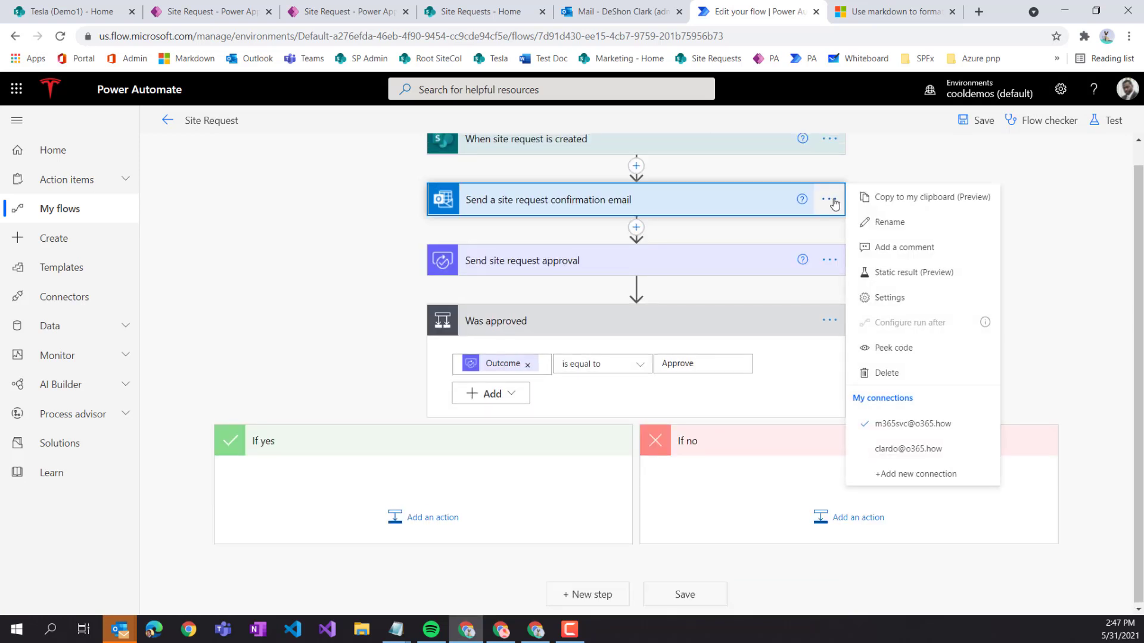
pyautogui.click(936, 206)
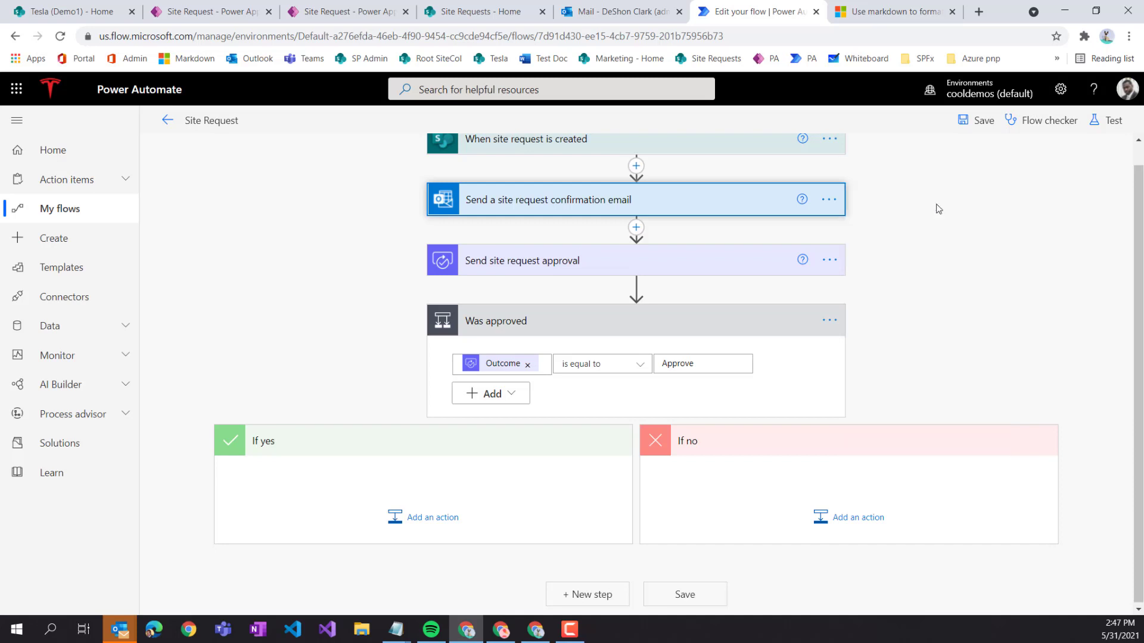
pyautogui.click(428, 518)
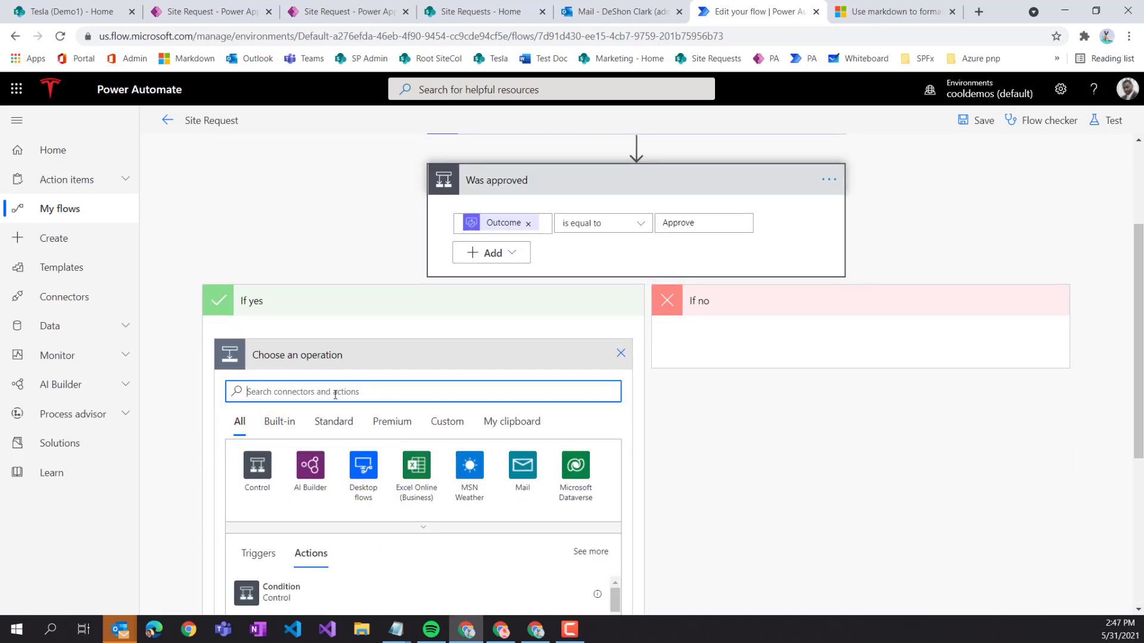
pyautogui.click(511, 421)
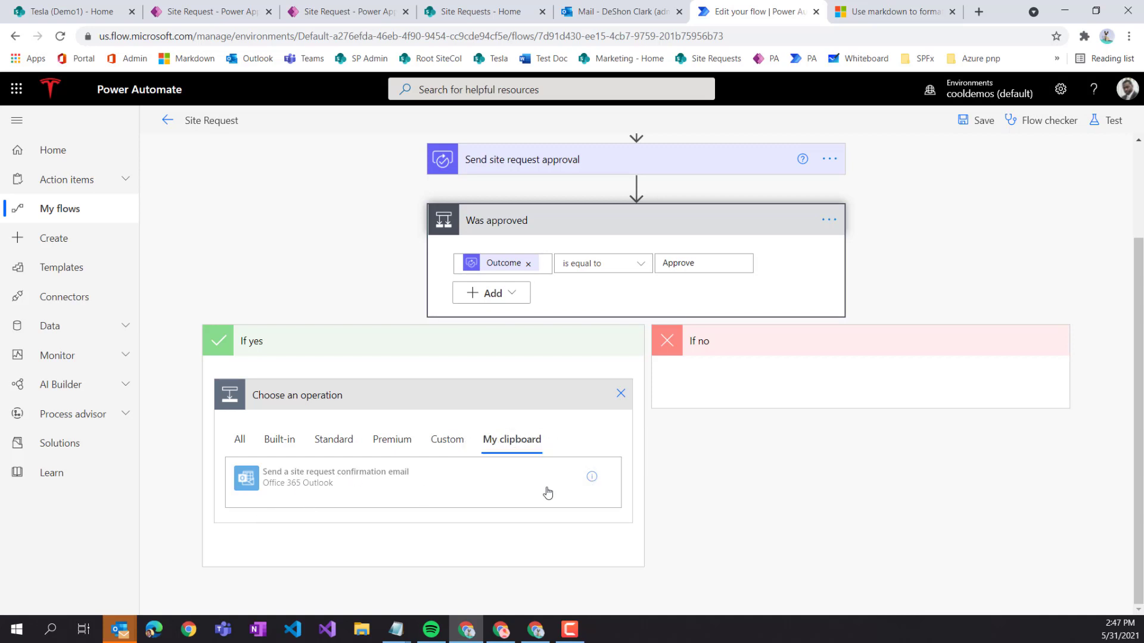
pyautogui.click(969, 126)
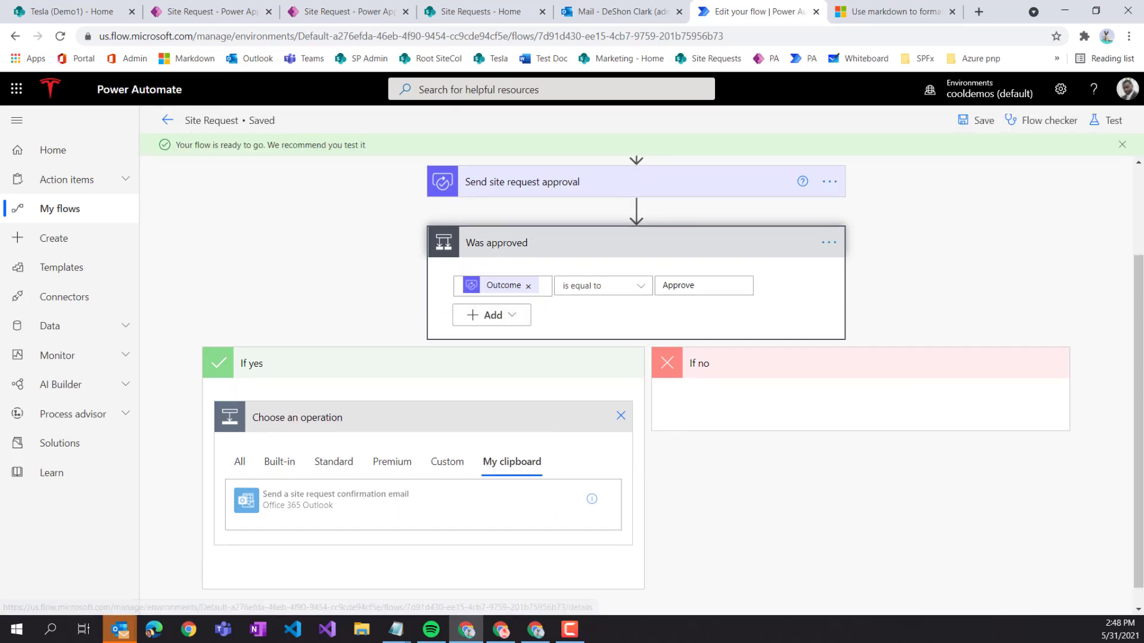
# - Reload the editor, recopy the confirmation email step and paste it into the If yes branch
pyautogui.click(60, 36)
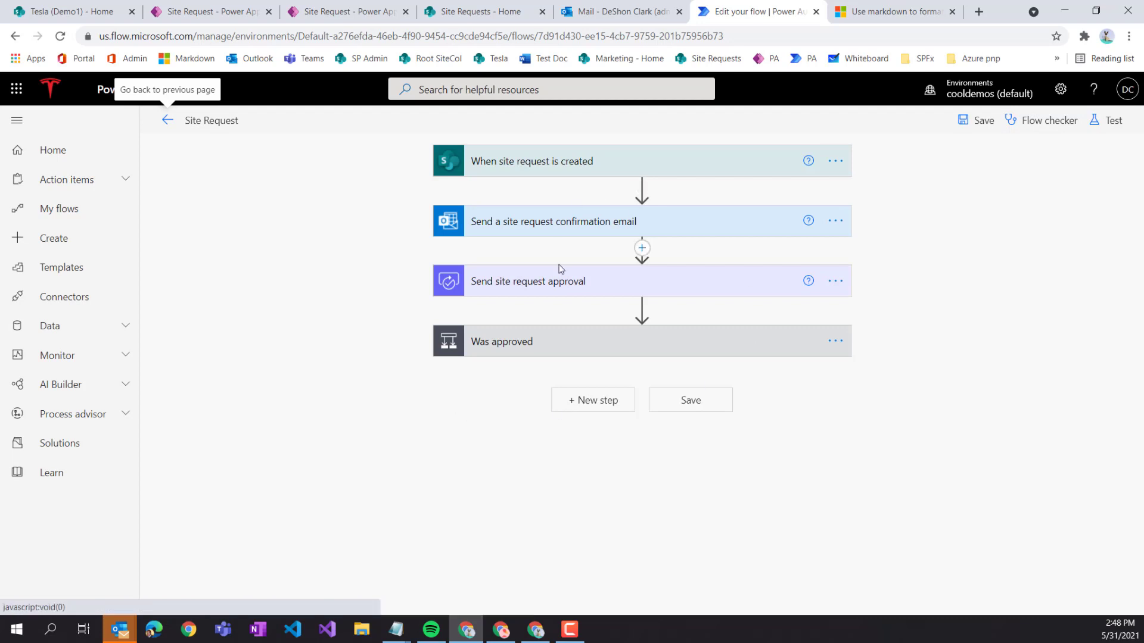
pyautogui.click(553, 346)
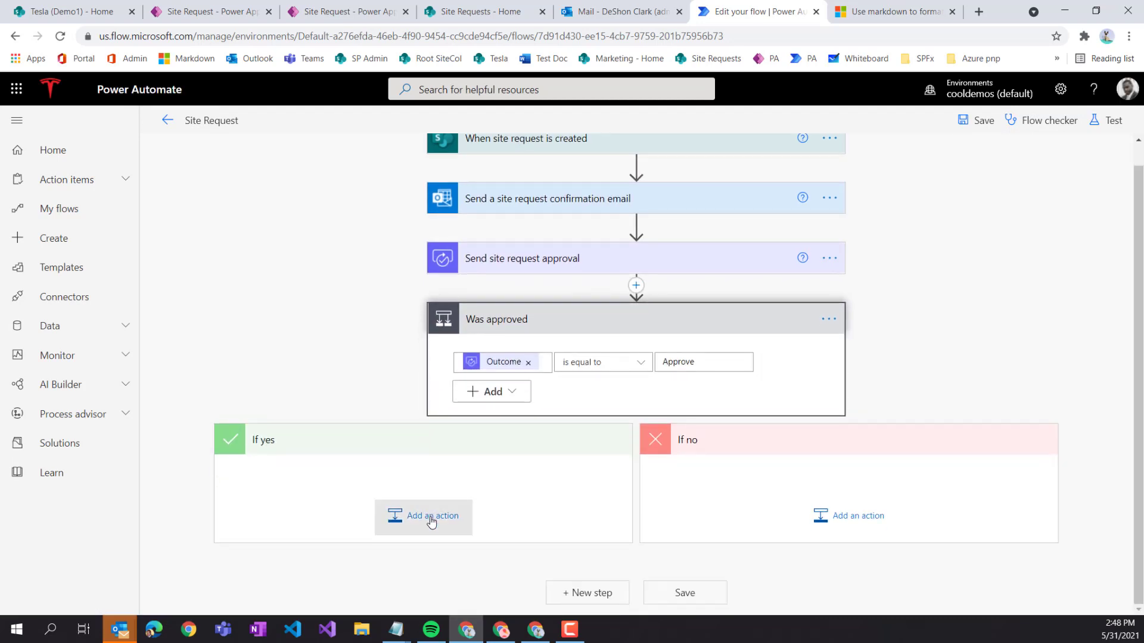
pyautogui.click(426, 512)
pyautogui.click(518, 558)
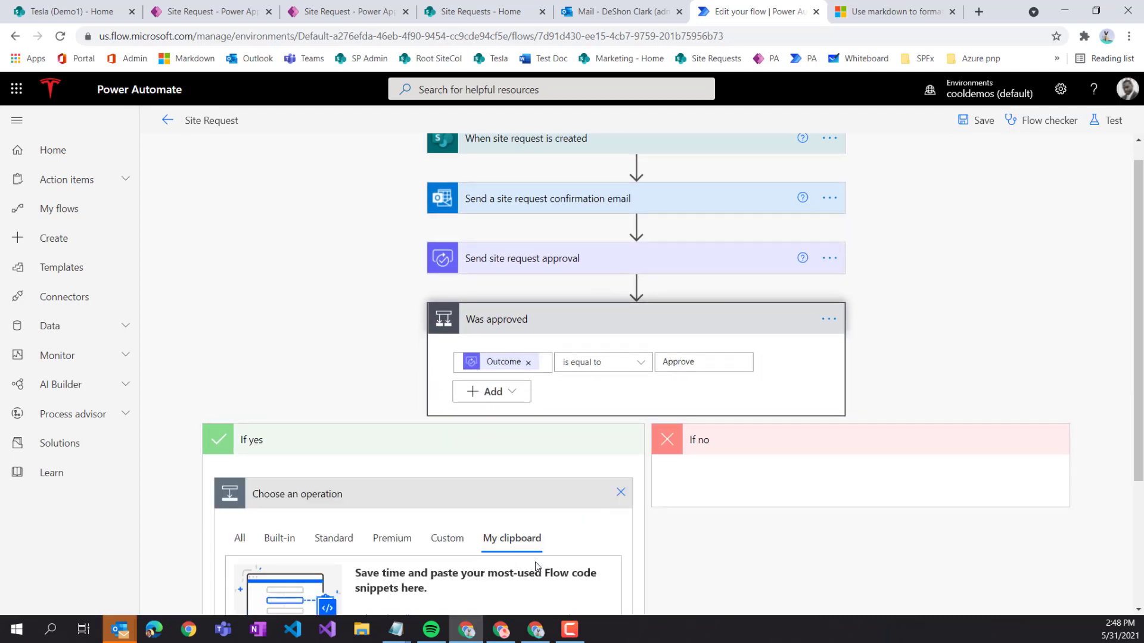
pyautogui.scroll(-3, 575, 536)
pyautogui.scroll(3, 566, 501)
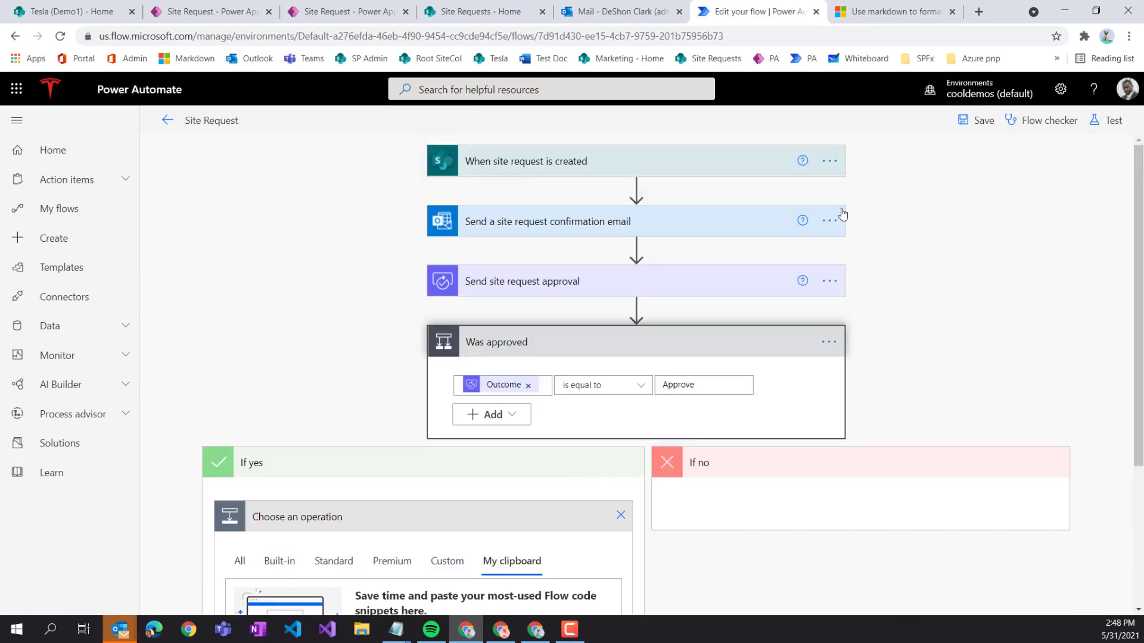
pyautogui.click(829, 221)
pyautogui.click(907, 224)
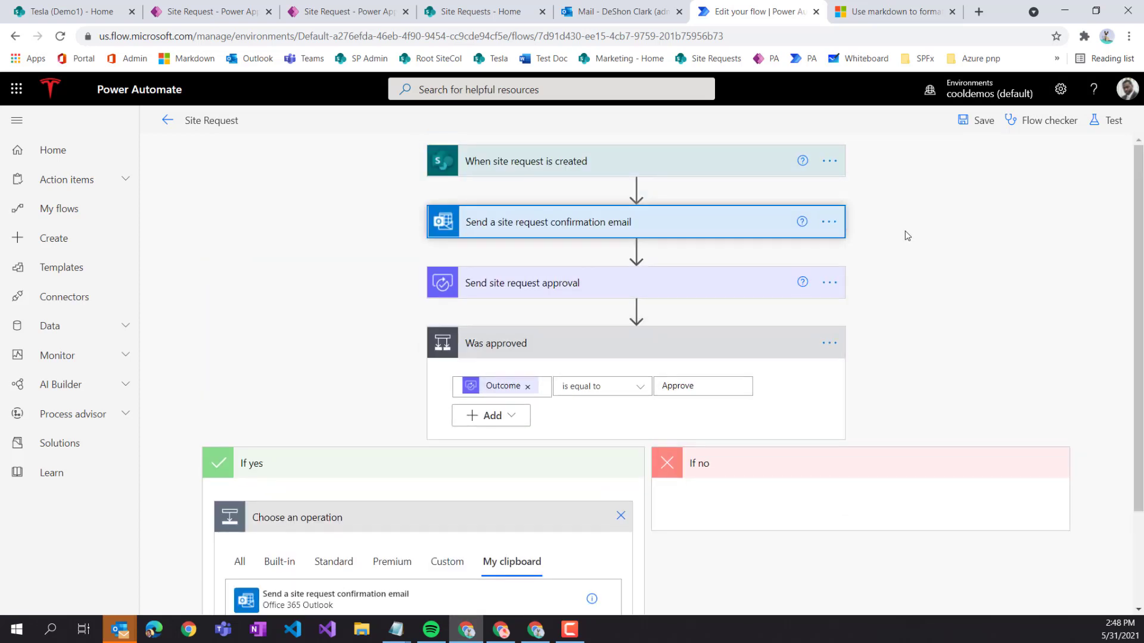
pyautogui.scroll(-2, 715, 357)
pyautogui.click(346, 490)
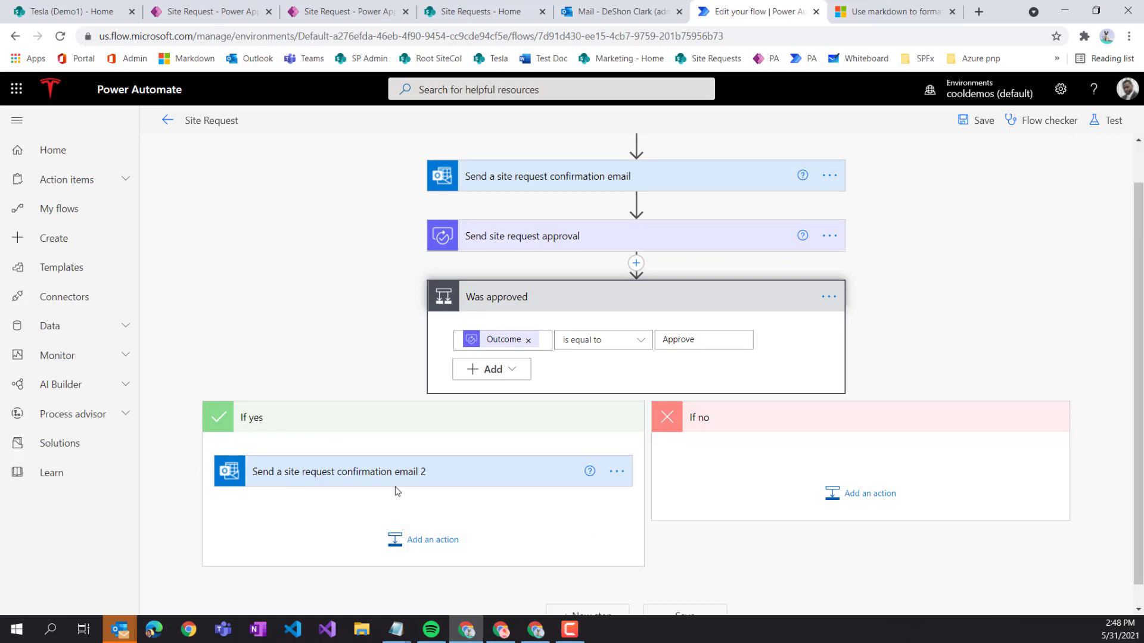
# - Rename the pasted step to 'Send a site request approval email'
pyautogui.click(618, 473)
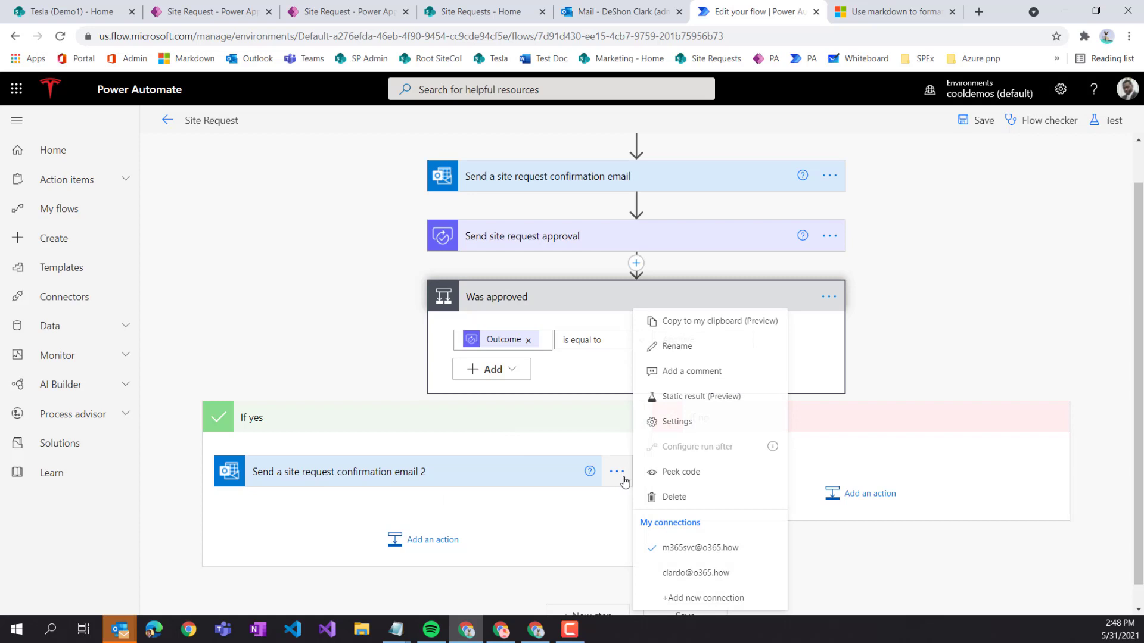
pyautogui.click(677, 346)
pyautogui.click(280, 475)
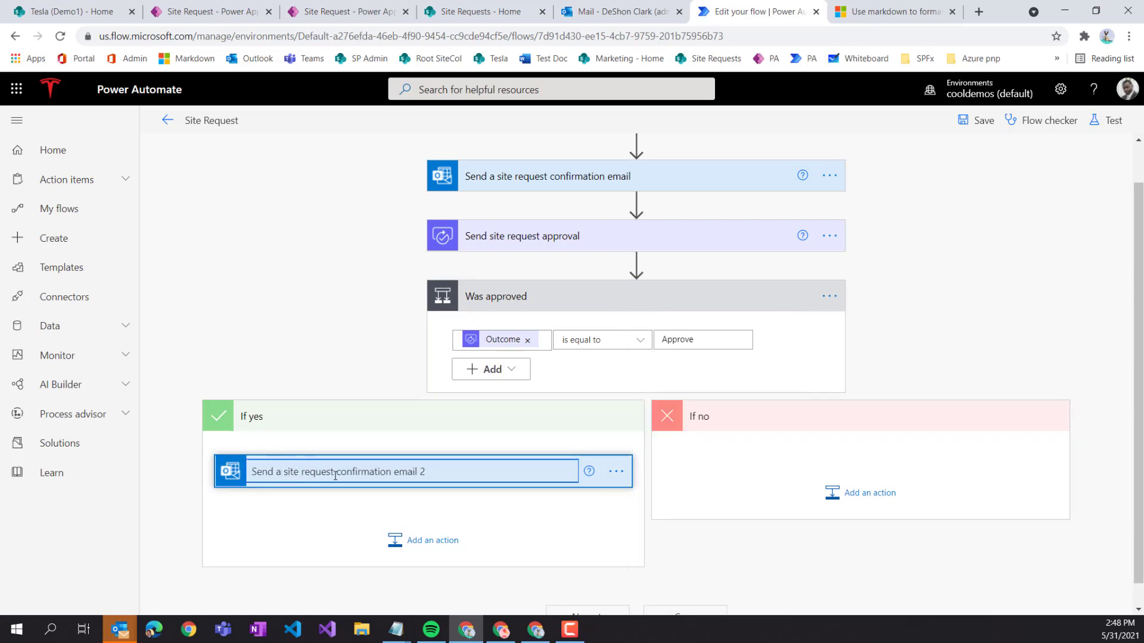
pyautogui.moveTo(336, 472); pyautogui.dragTo(392, 473)
pyautogui.write('approval')
pyautogui.click(357, 524)
# - Change 'received' to 'APPROVED' in the approval email's subject
pyautogui.click(413, 481)
pyautogui.scroll(-5, 413, 482)
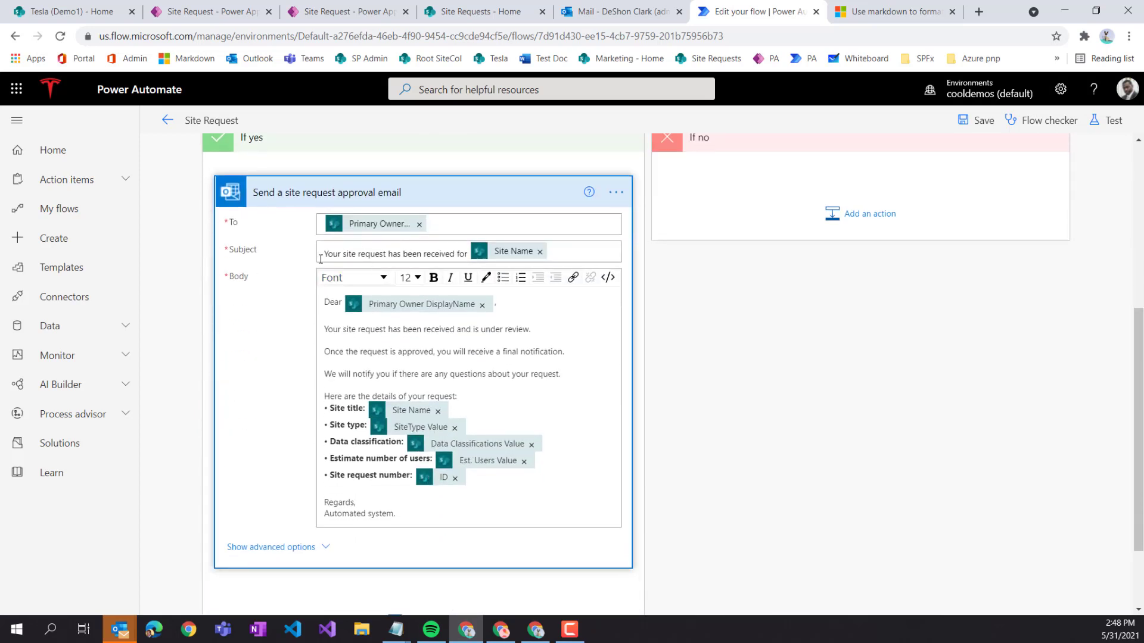
pyautogui.doubleClick(434, 253)
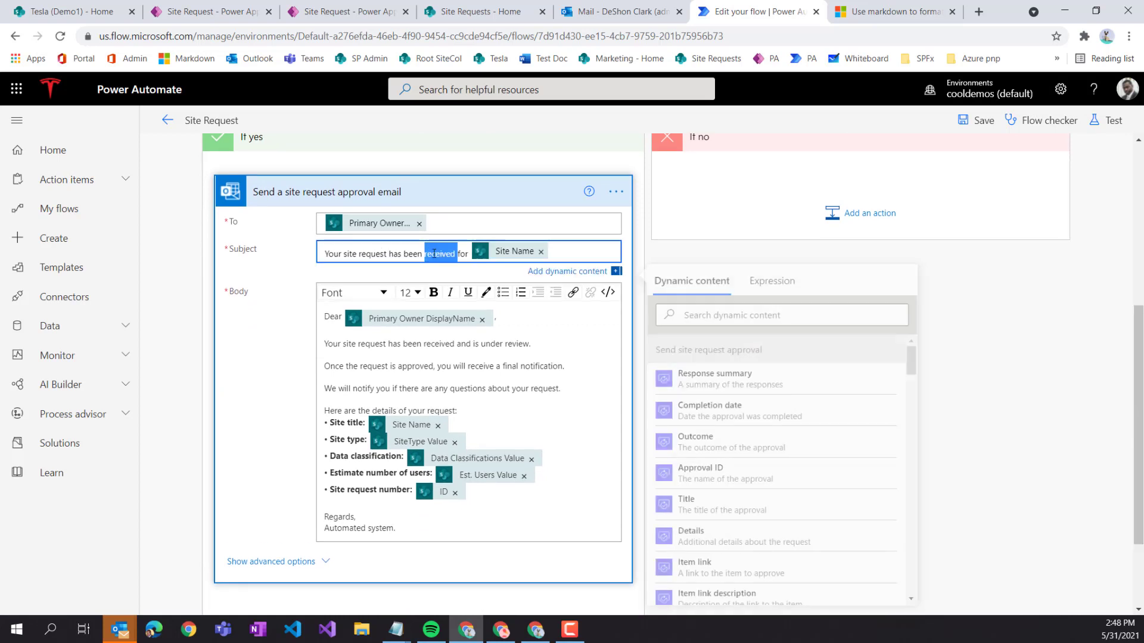
pyautogui.doubleClick(434, 253)
pyautogui.write('APPROVED')
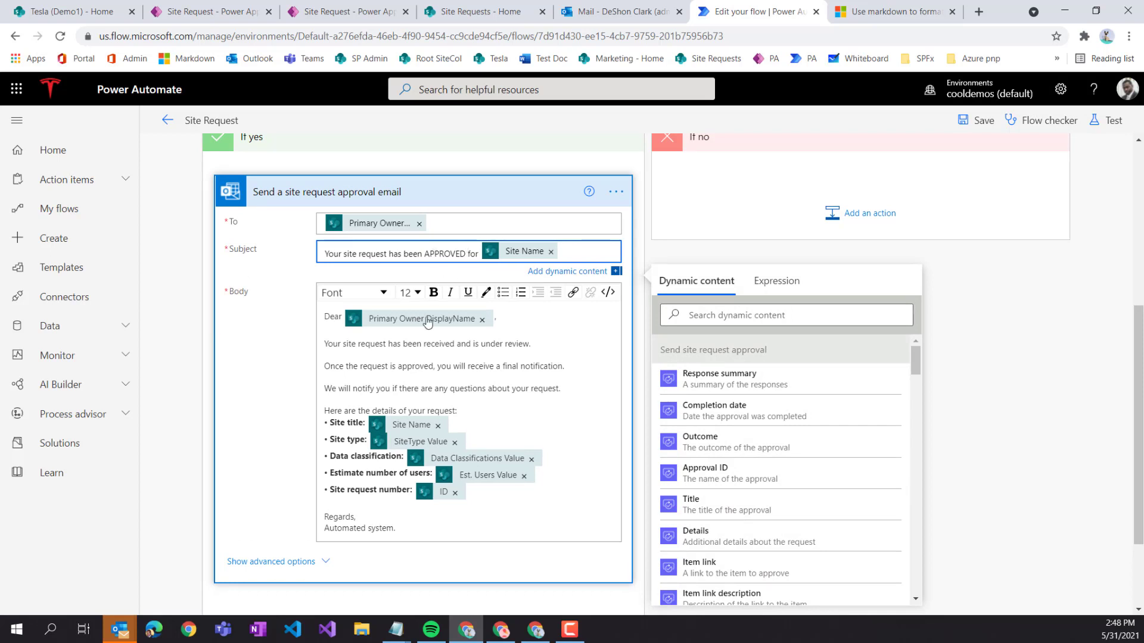
# - Replace the under-review lines in the body with 'Your site request has been Approved.'
pyautogui.scroll(-1, 406, 333)
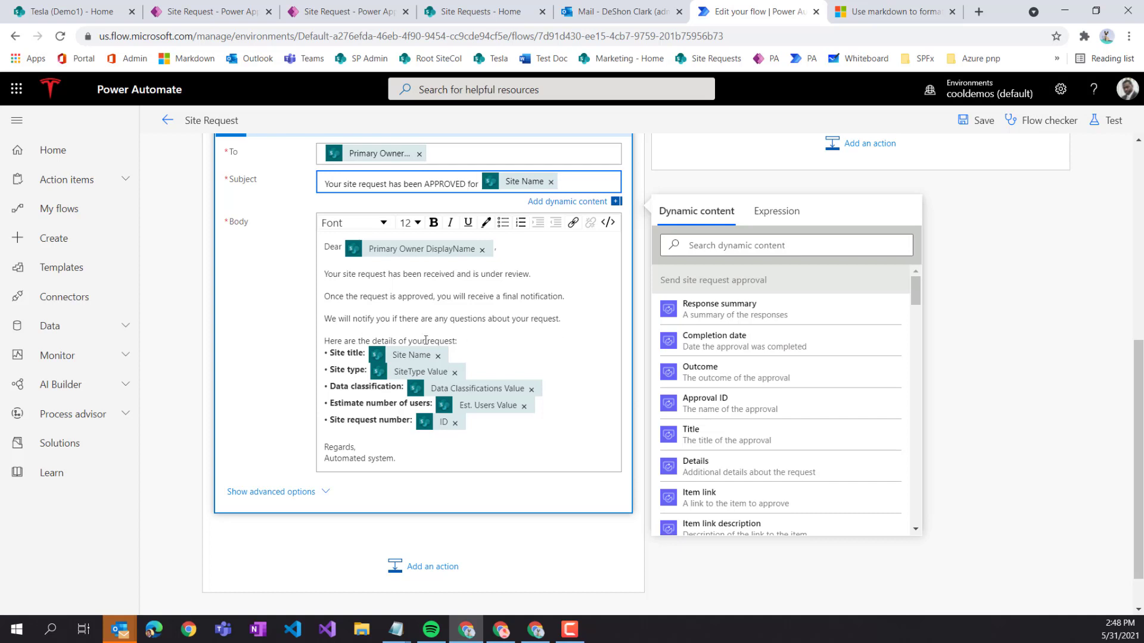
pyautogui.moveTo(568, 323); pyautogui.dragTo(435, 281)
pyautogui.press('BackSpace')
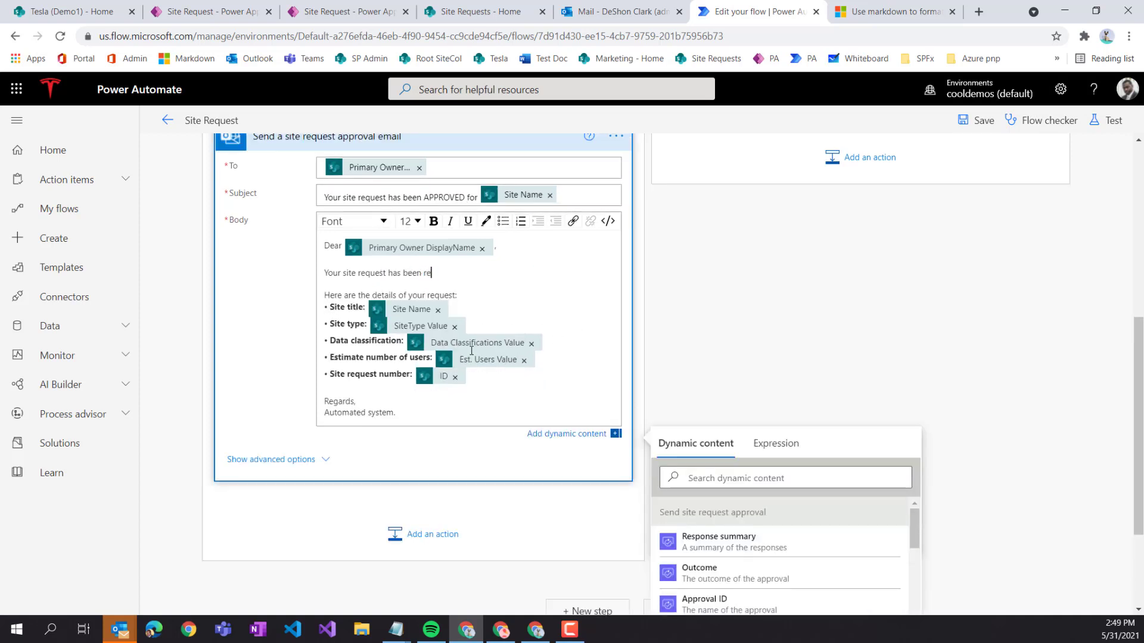
pyautogui.write('Approved.')
pyautogui.scroll(-2, 425, 400)
pyautogui.scroll(4, 429, 398)
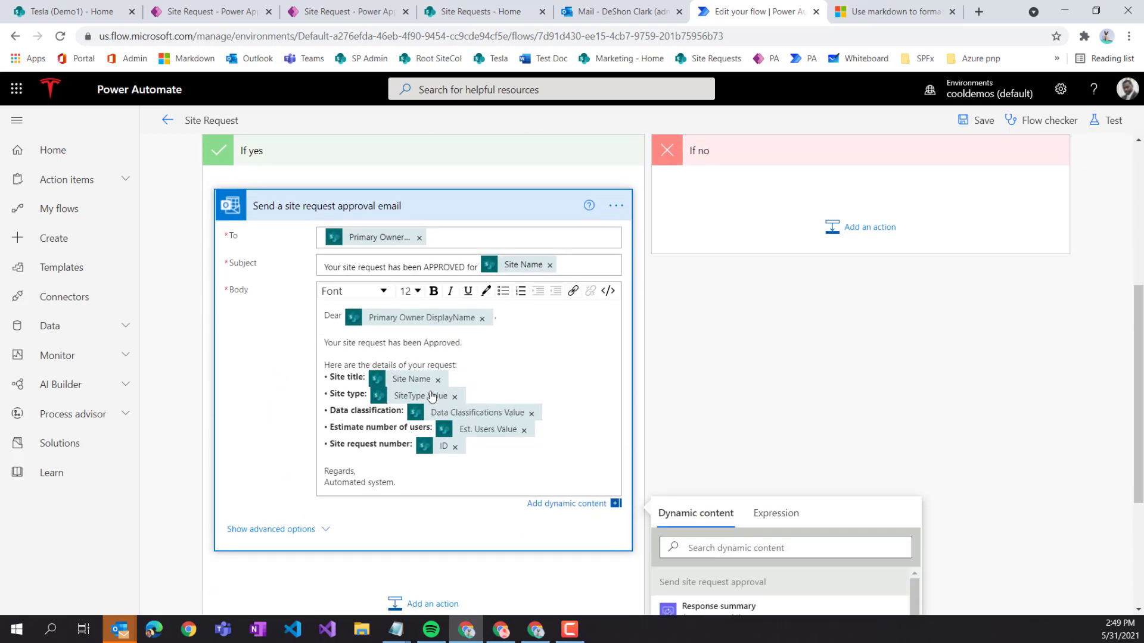
pyautogui.scroll(-2, 431, 396)
pyautogui.scroll(-1, 417, 339)
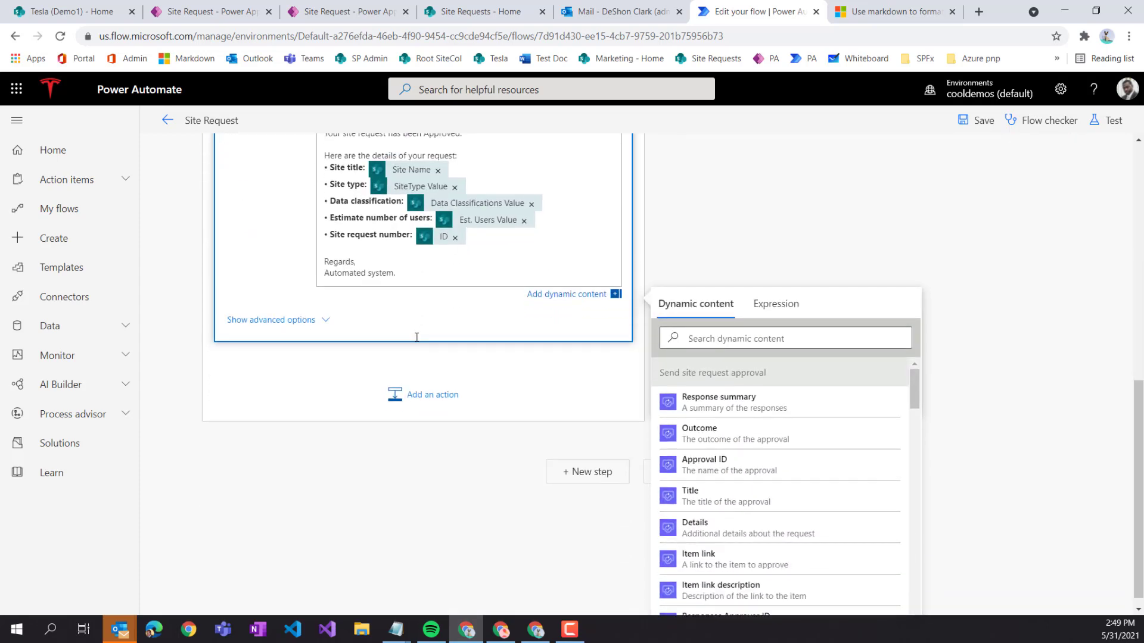
pyautogui.scroll(2, 416, 325)
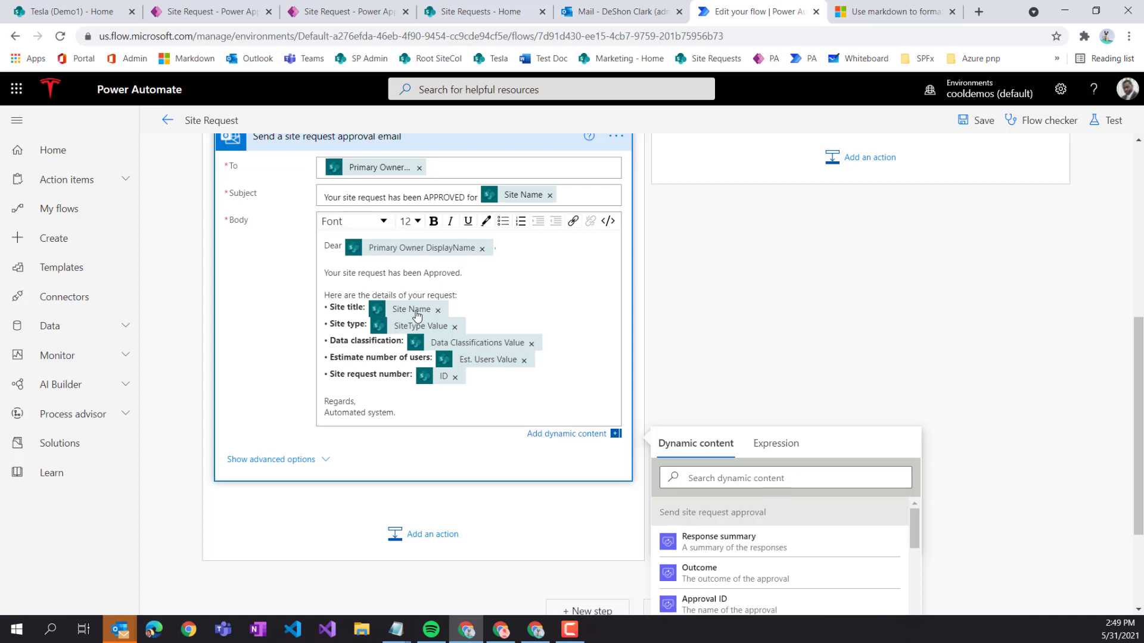
pyautogui.scroll(1, 426, 293)
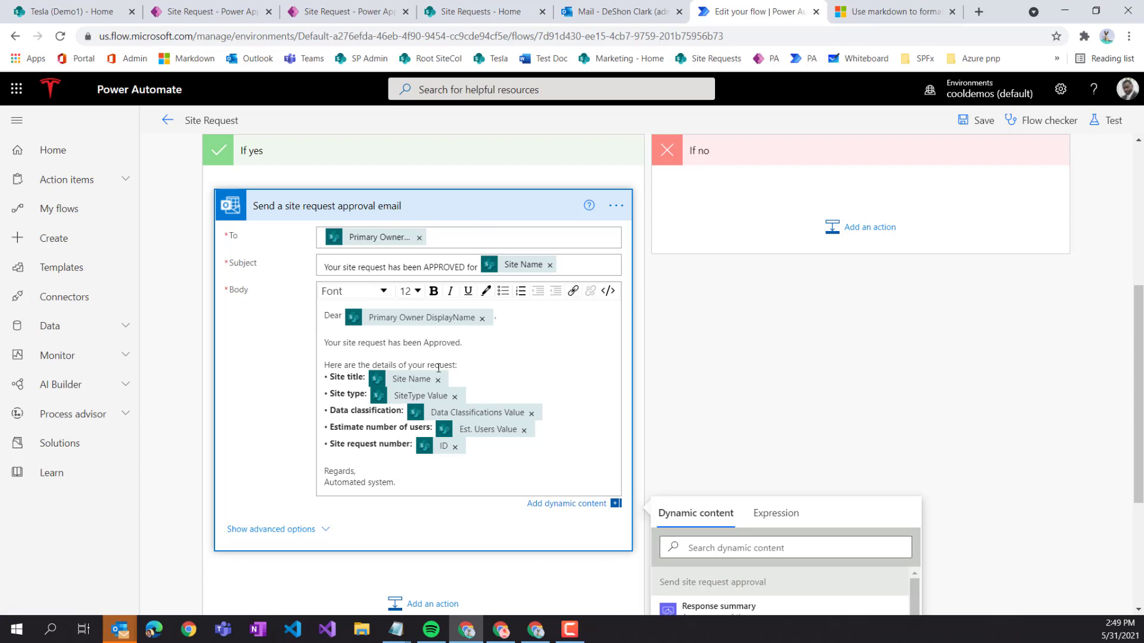
pyautogui.click(896, 207)
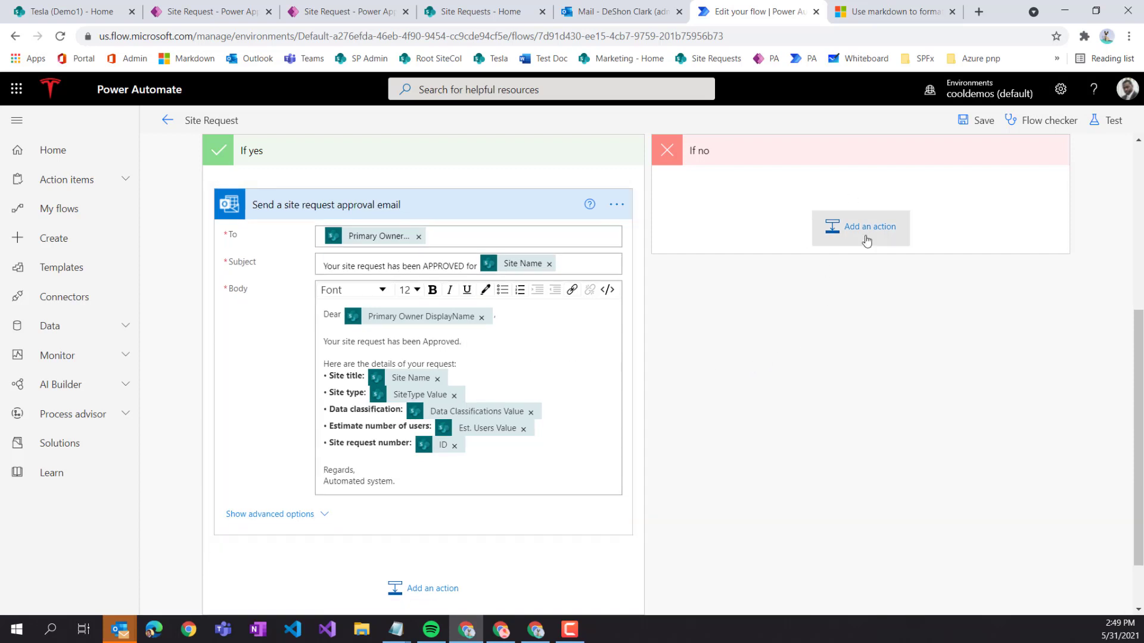
# - Paste the copied confirmation email step into the If no branch and expand it
pyautogui.click(870, 231)
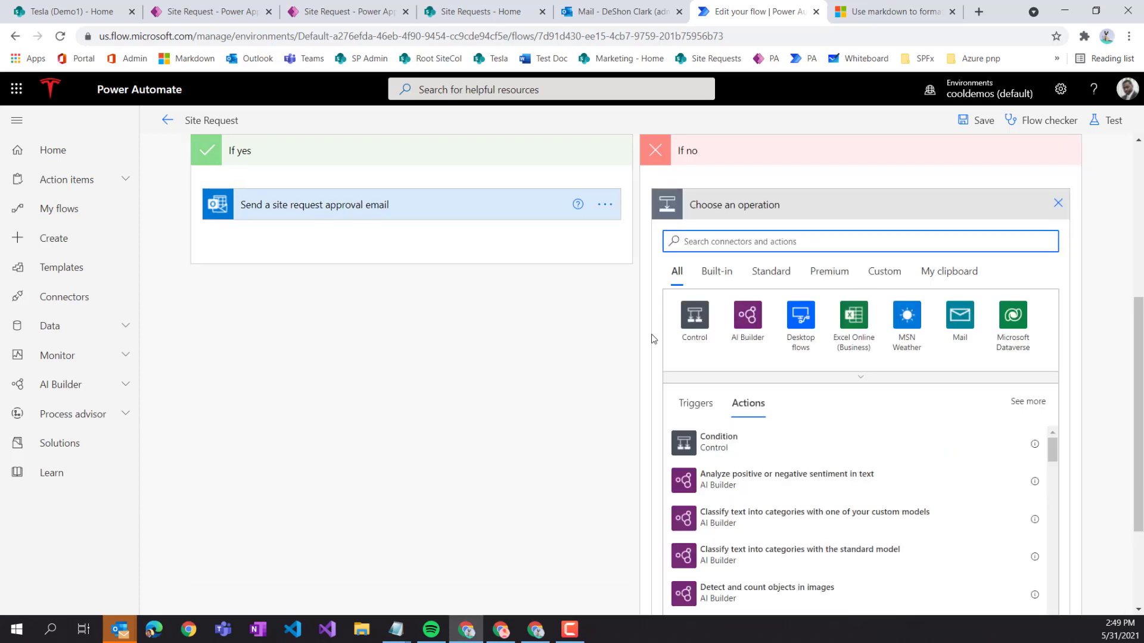
pyautogui.click(949, 271)
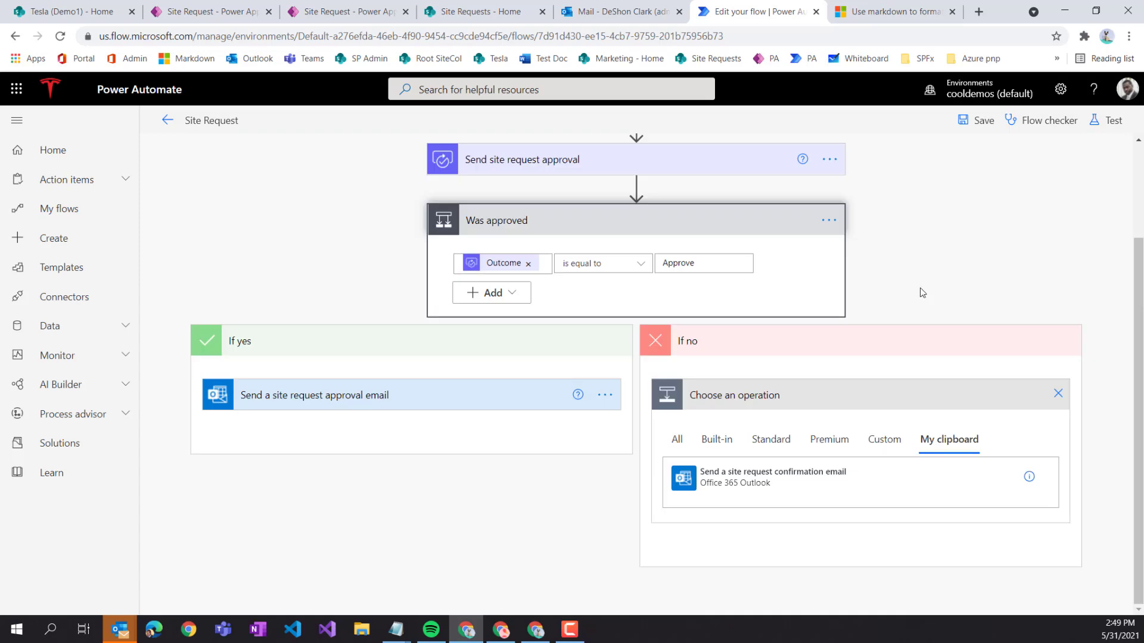
pyautogui.click(823, 487)
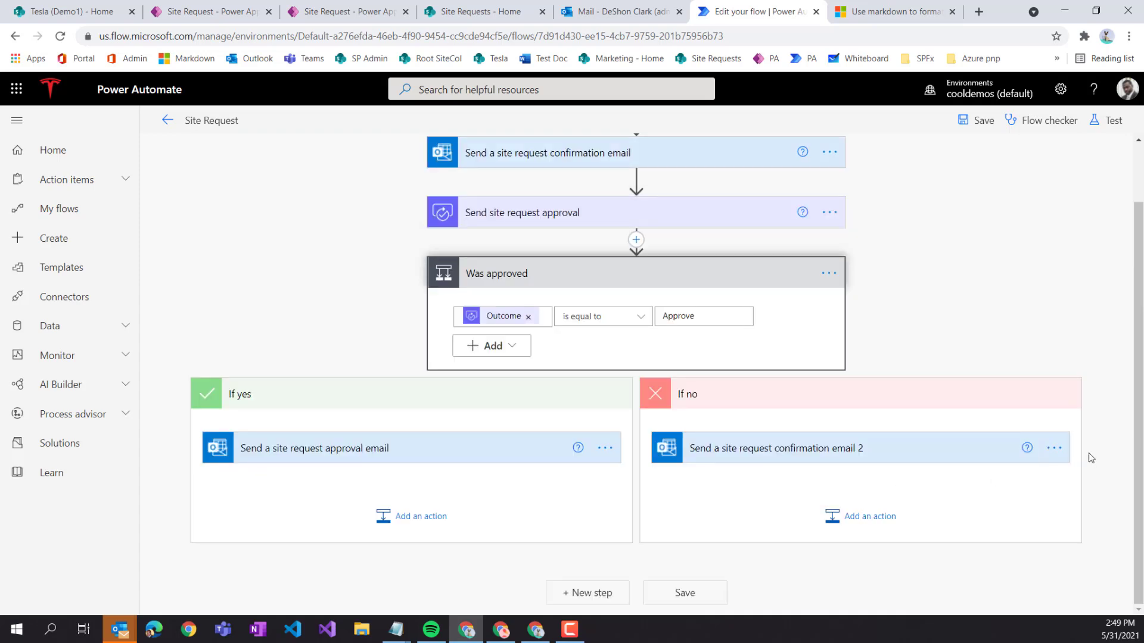
pyautogui.click(863, 456)
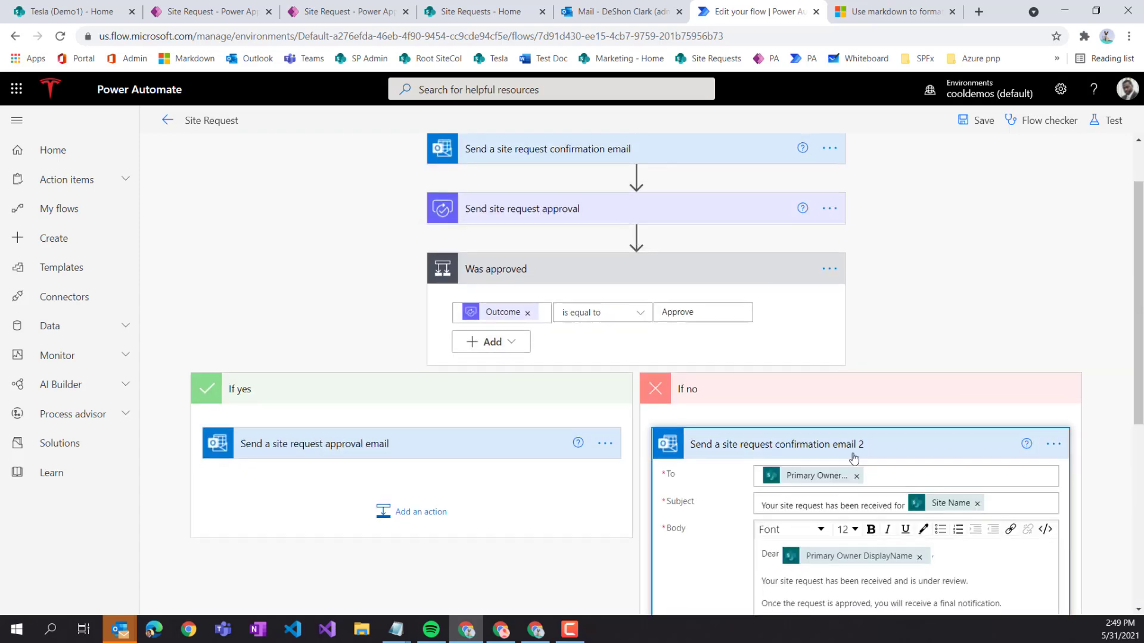
pyautogui.scroll(-3, 853, 458)
# - Rename the If no email step to 'Send a site request denied email'
pyautogui.click(1053, 308)
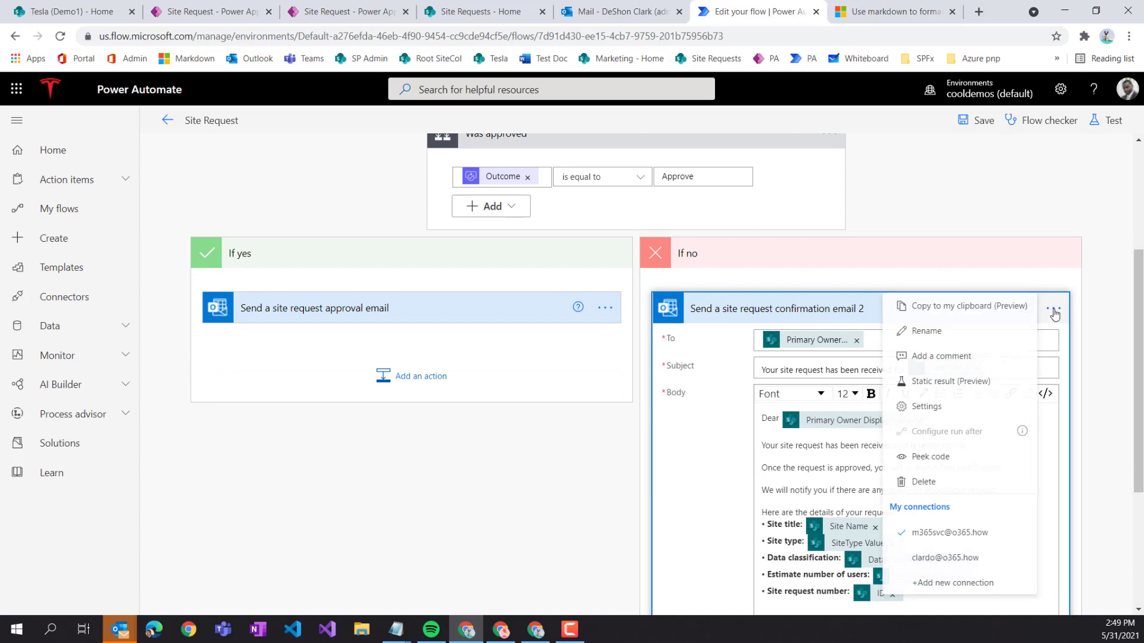
pyautogui.click(912, 331)
pyautogui.click(747, 311)
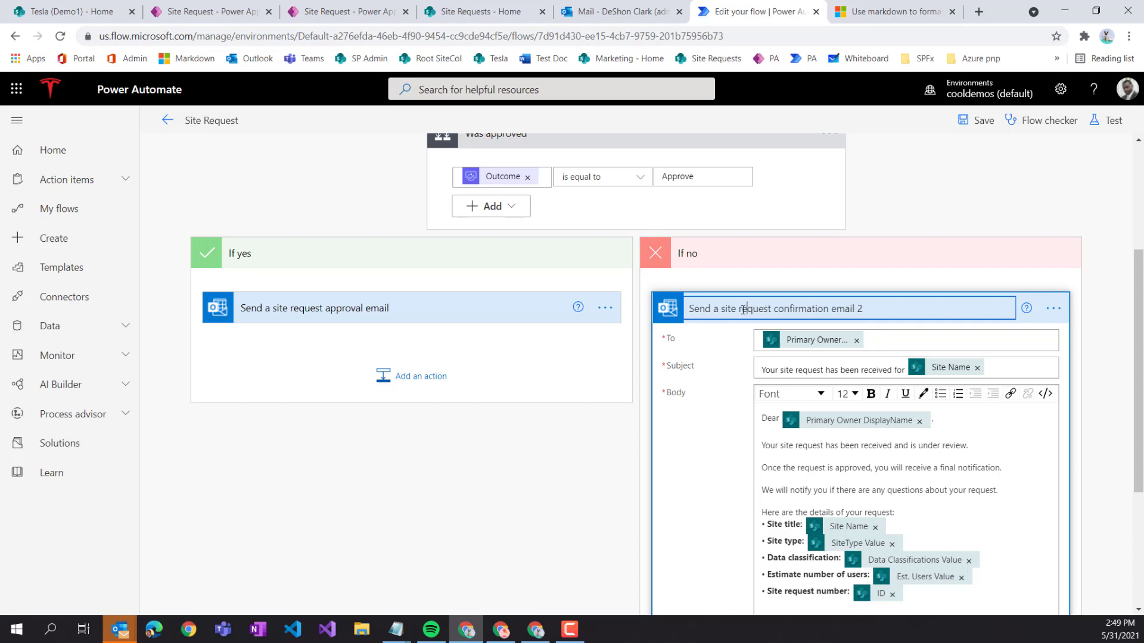
pyautogui.doubleClick(795, 308)
pyautogui.write('denied')
# - Change 'received' to 'DENIED' in the denied email's subject and close the dynamic content list
pyautogui.doubleClick(873, 369)
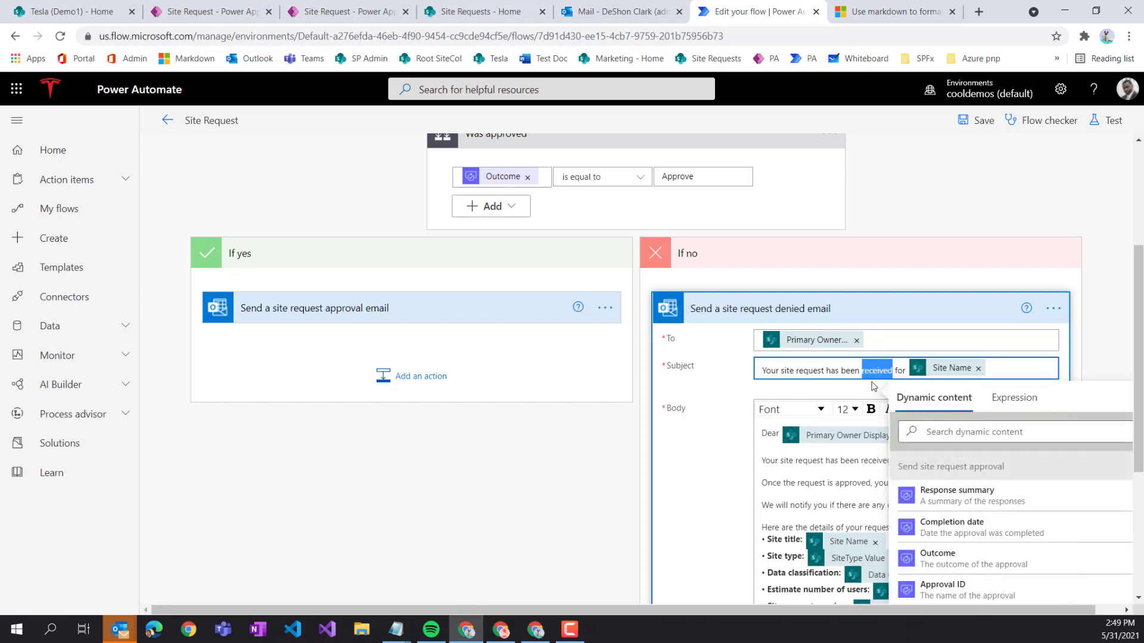
pyautogui.write('DENIED')
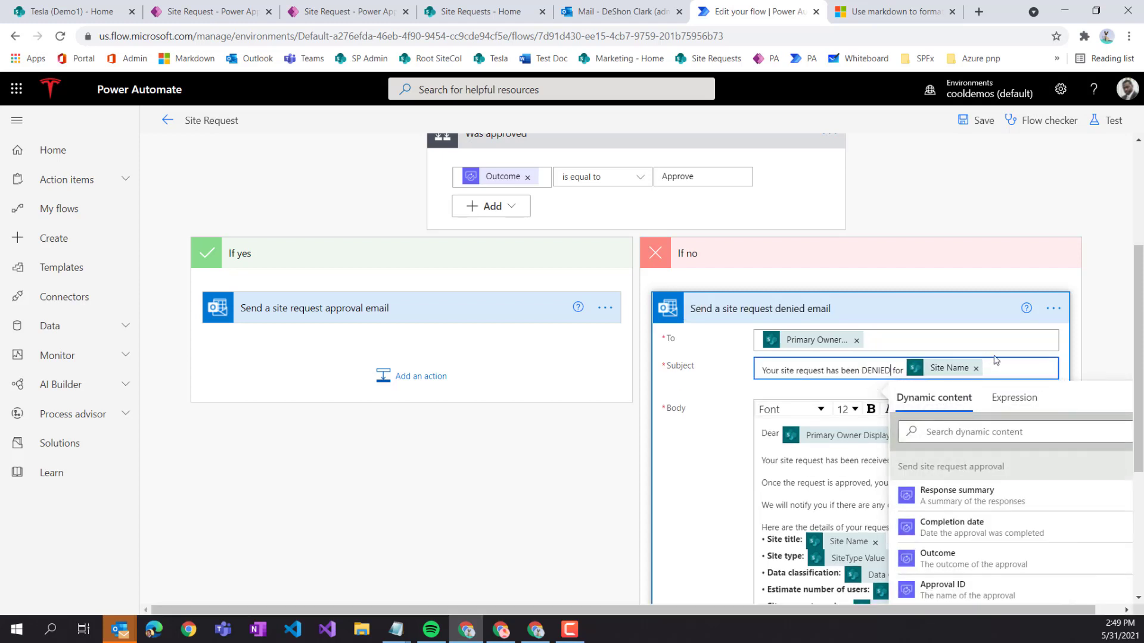
pyautogui.click(816, 475)
pyautogui.scroll(-3, 816, 475)
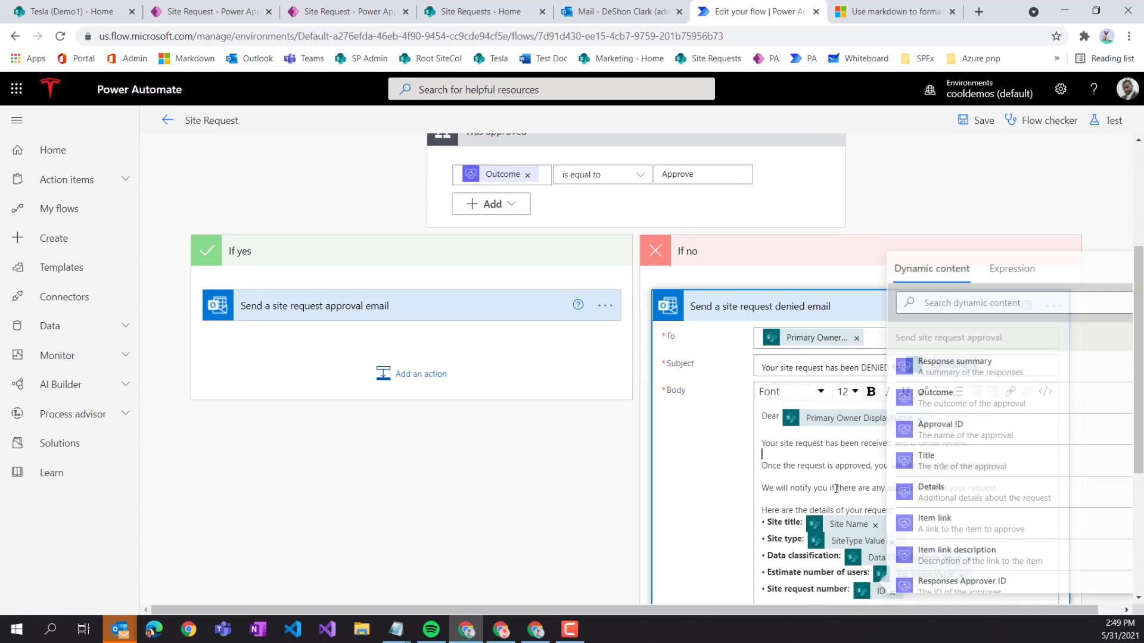
pyautogui.scroll(4, 845, 536)
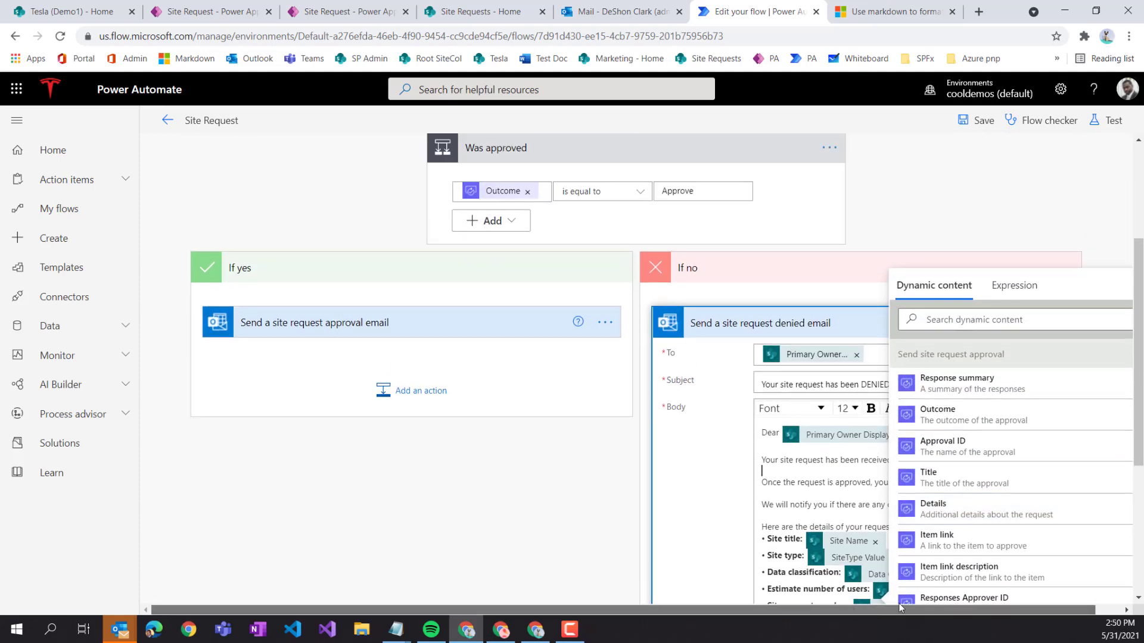
pyautogui.moveTo(864, 608); pyautogui.dragTo(889, 607)
pyautogui.click(718, 474)
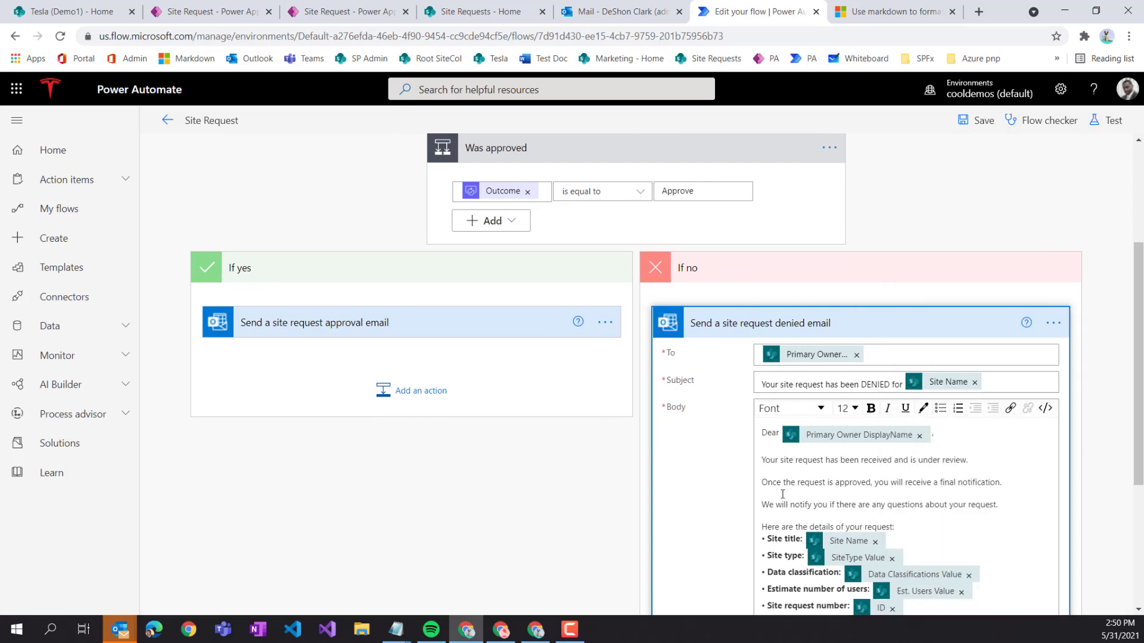
pyautogui.scroll(-1, 853, 410)
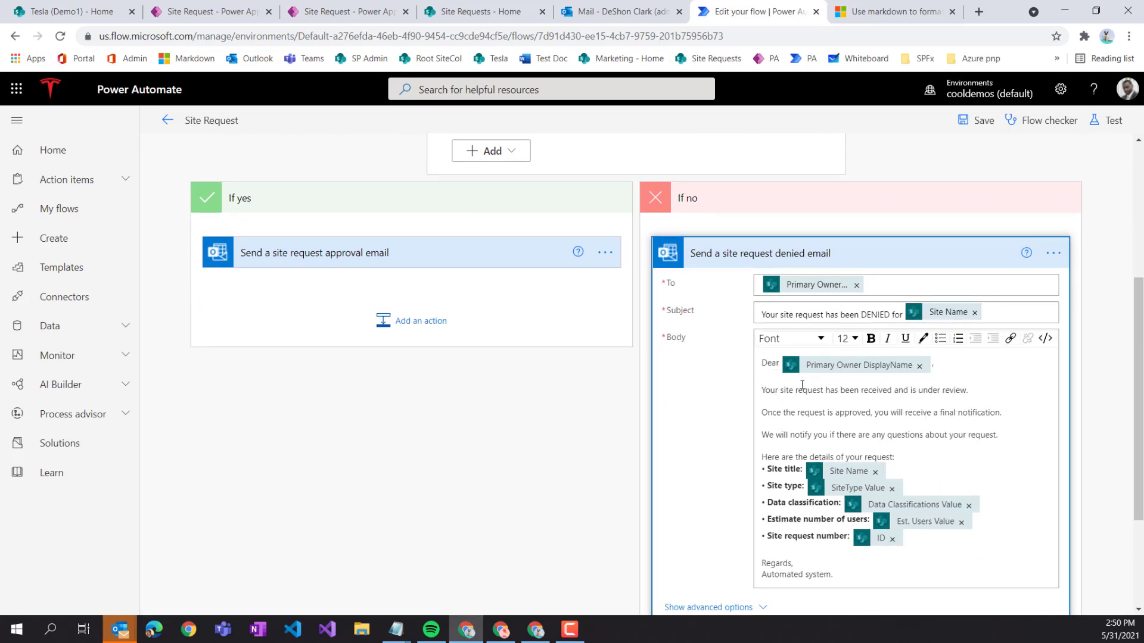
# - Reword the denied email body to 'Your site request has been Denied.' and delete the review and notification lines
pyautogui.doubleClick(869, 391)
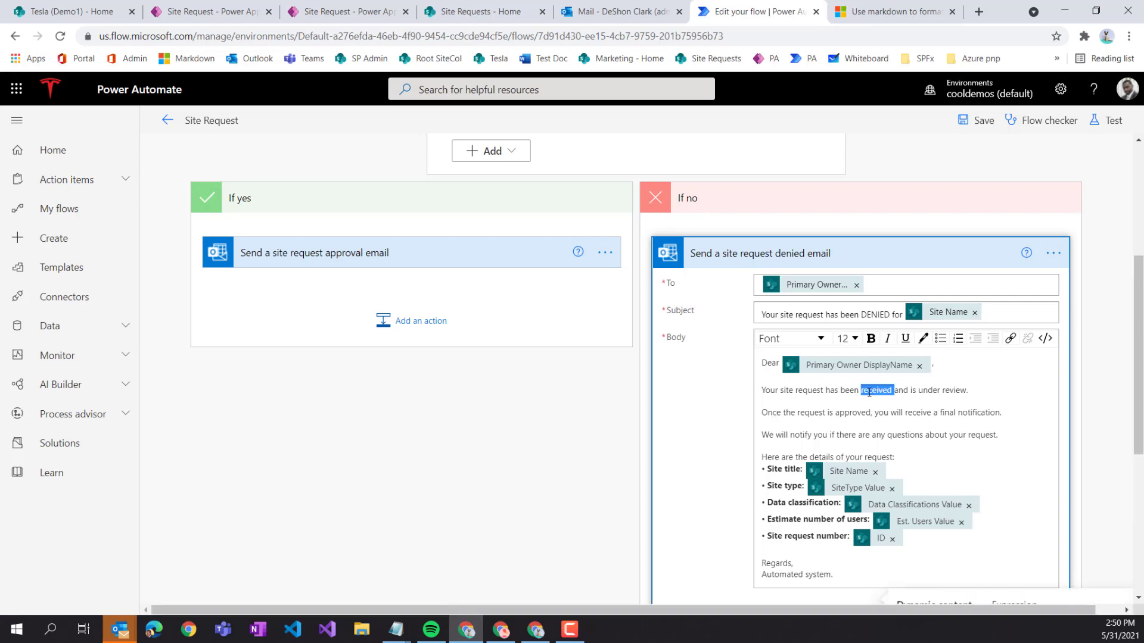
pyautogui.write('Denied')
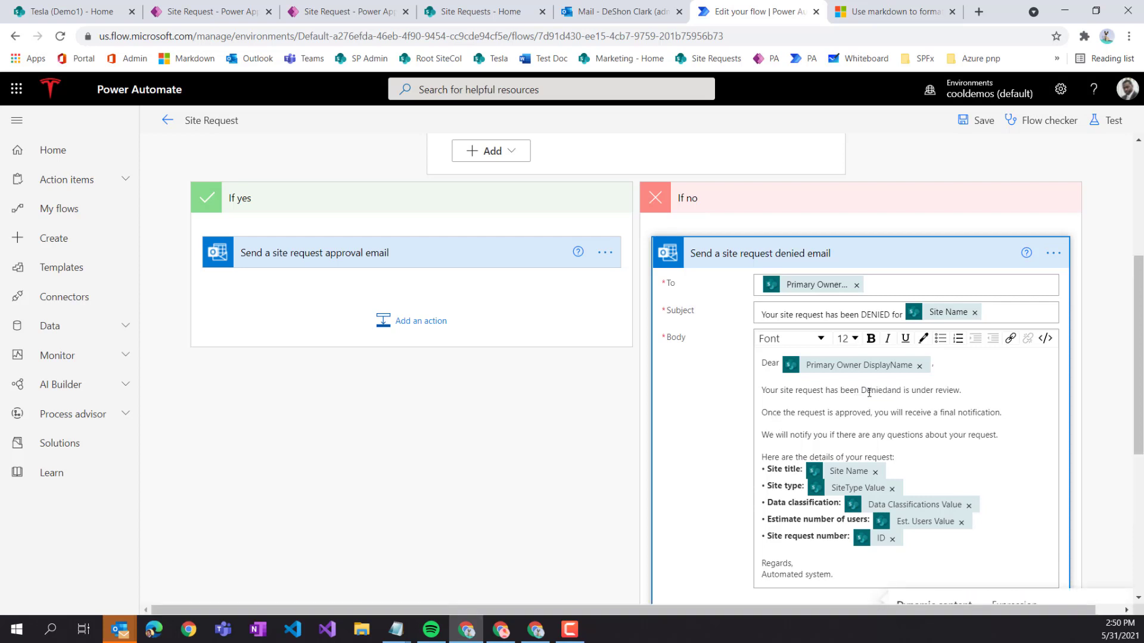
pyautogui.press('Delete')
pyautogui.press('Delete')
pyautogui.press('Delete')
pyautogui.press('Delete')
pyautogui.press('Delete')
pyautogui.press('Delete')
pyautogui.press('Delete')
pyautogui.press('Delete')
pyautogui.press('Delete')
pyautogui.press('Delete')
pyautogui.press('Delete')
pyautogui.press('Delete')
pyautogui.press('Delete')
pyautogui.press('Delete')
pyautogui.press('Delete')
pyautogui.press('Delete')
pyautogui.press('Delete')
pyautogui.moveTo(1020, 436); pyautogui.dragTo(834, 412)
pyautogui.press('Delete')
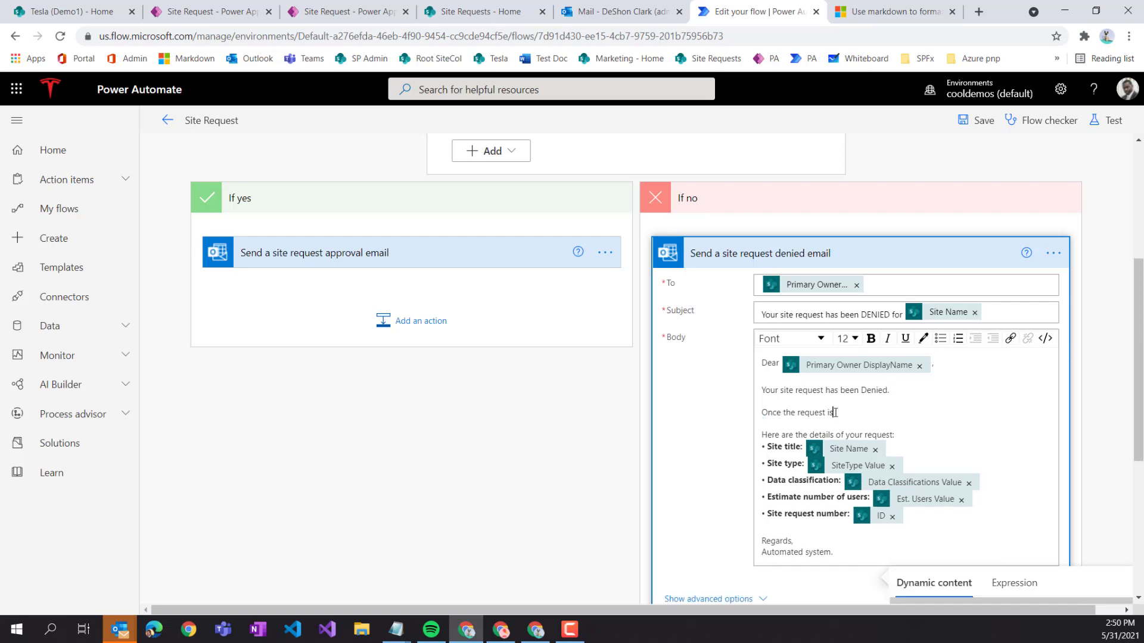
pyautogui.press('BackSpace')
pyautogui.press('BackSpace')
pyautogui.press('BackSpace')
pyautogui.press('BackSpace')
pyautogui.press('BackSpace')
pyautogui.press('BackSpace')
pyautogui.press('BackSpace')
pyautogui.press('BackSpace')
pyautogui.press('BackSpace')
pyautogui.press('BackSpace')
pyautogui.press('BackSpace')
pyautogui.press('BackSpace')
pyautogui.press('BackSpace')
pyautogui.press('BackSpace')
pyautogui.press('BackSpace')
pyautogui.press('BackSpace')
pyautogui.press('BackSpace')
pyautogui.press('BackSpace')
pyautogui.press('BackSpace')
pyautogui.press('BackSpace')
pyautogui.press('BackSpace')
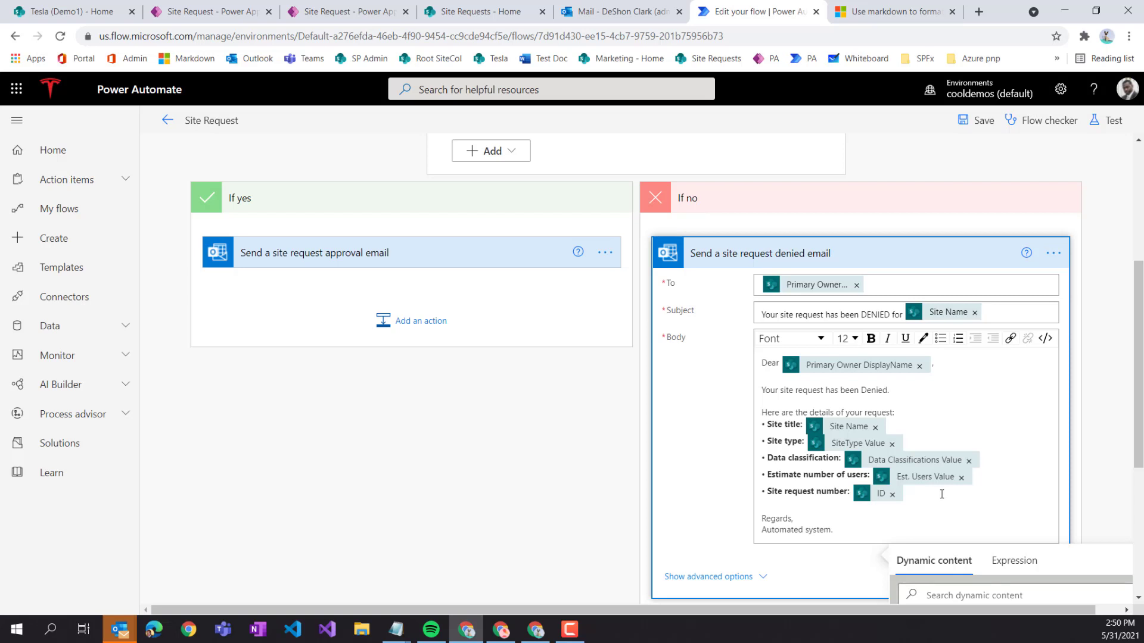
# - Save the flow and test it automatically with a recently used, successful trigger
pyautogui.click(986, 121)
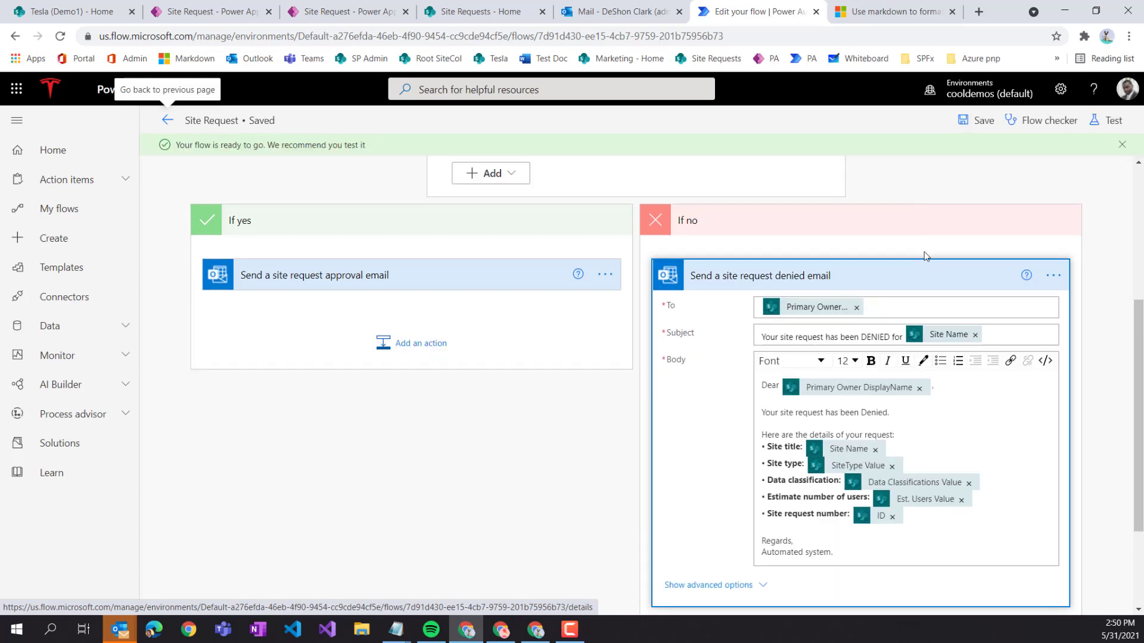
pyautogui.click(1111, 120)
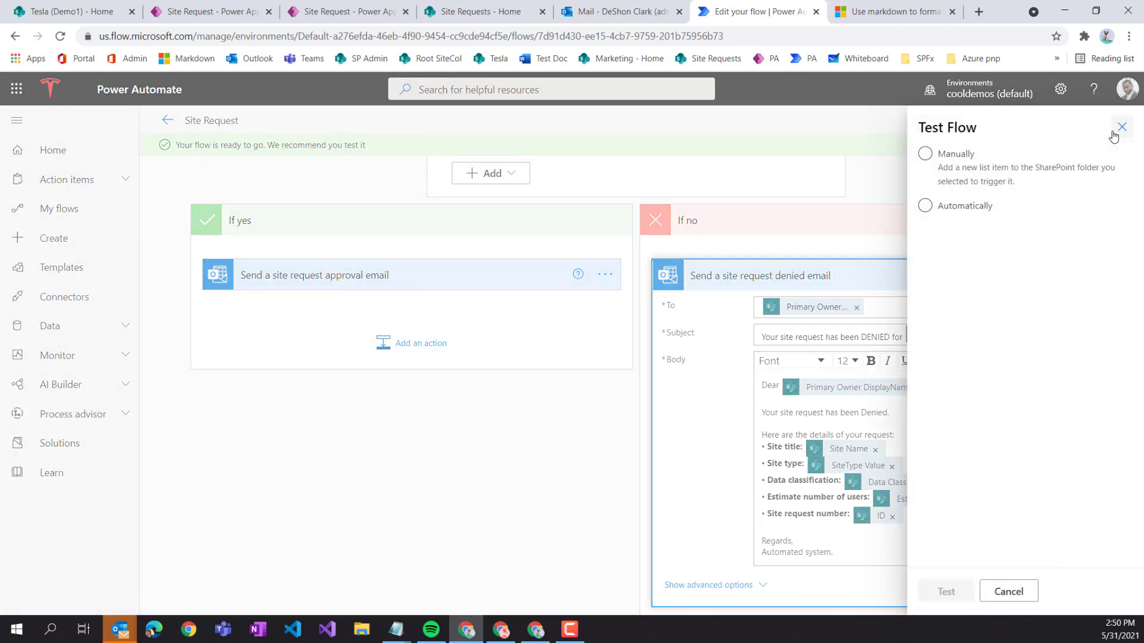
pyautogui.click(925, 205)
pyautogui.click(947, 229)
pyautogui.click(929, 258)
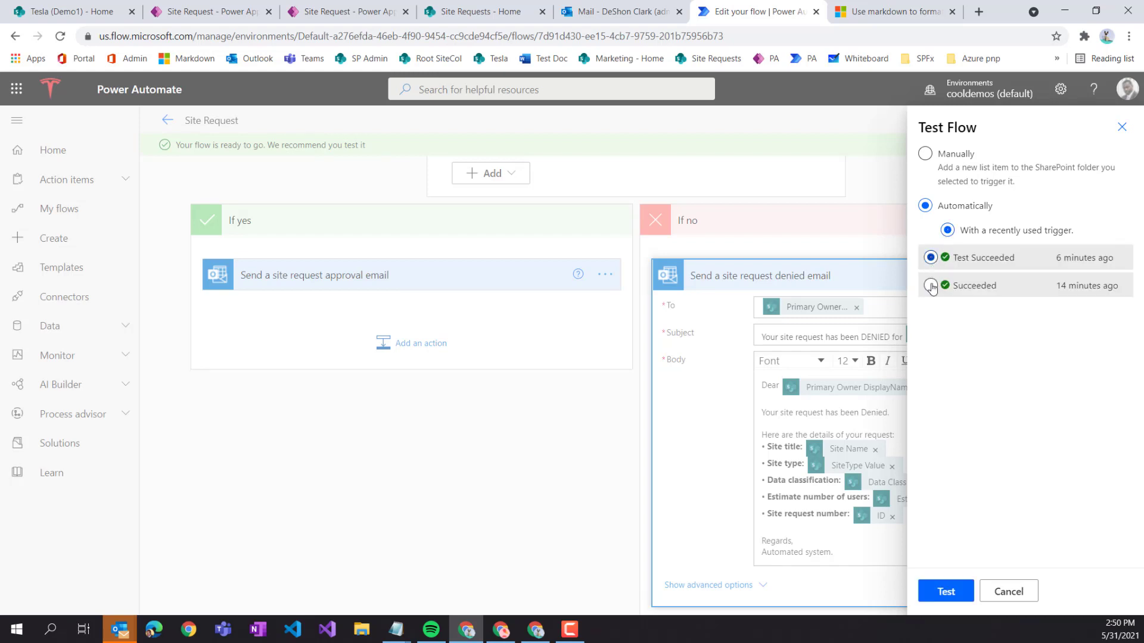
pyautogui.click(941, 593)
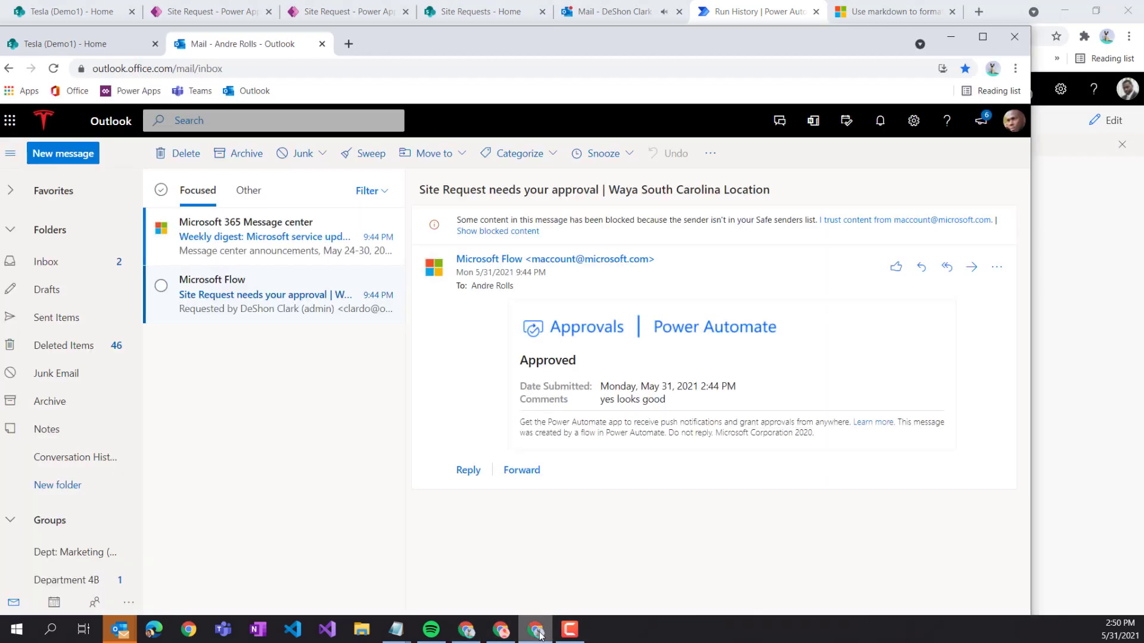
# - Delete all conversations in the approver's Focused inbox
pyautogui.click(535, 629)
pyautogui.click(289, 256)
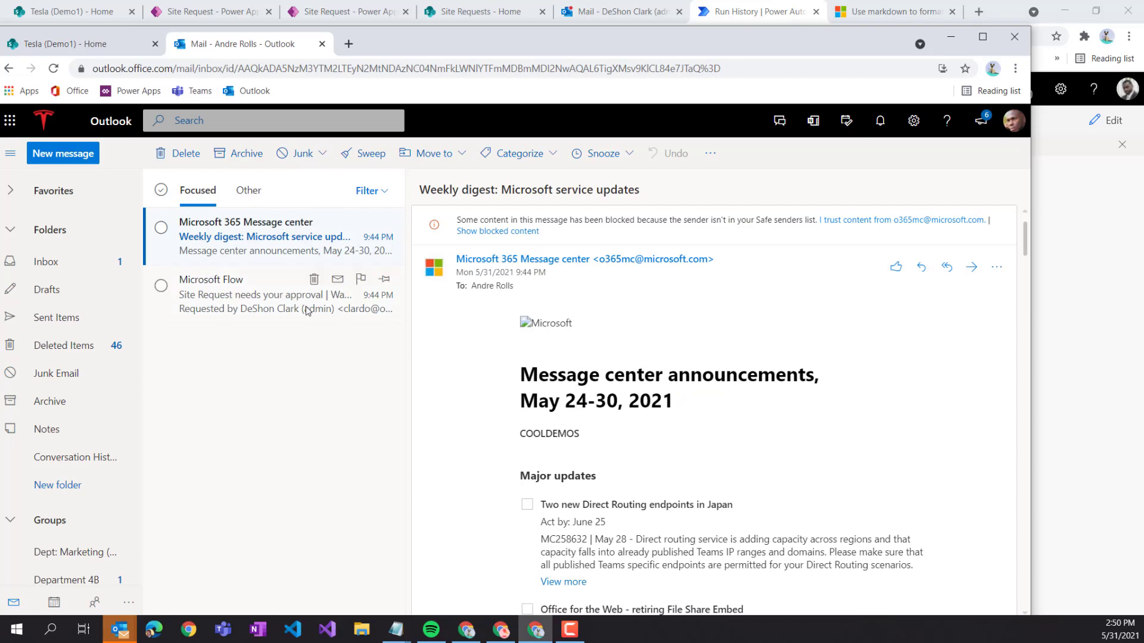
pyautogui.click(161, 190)
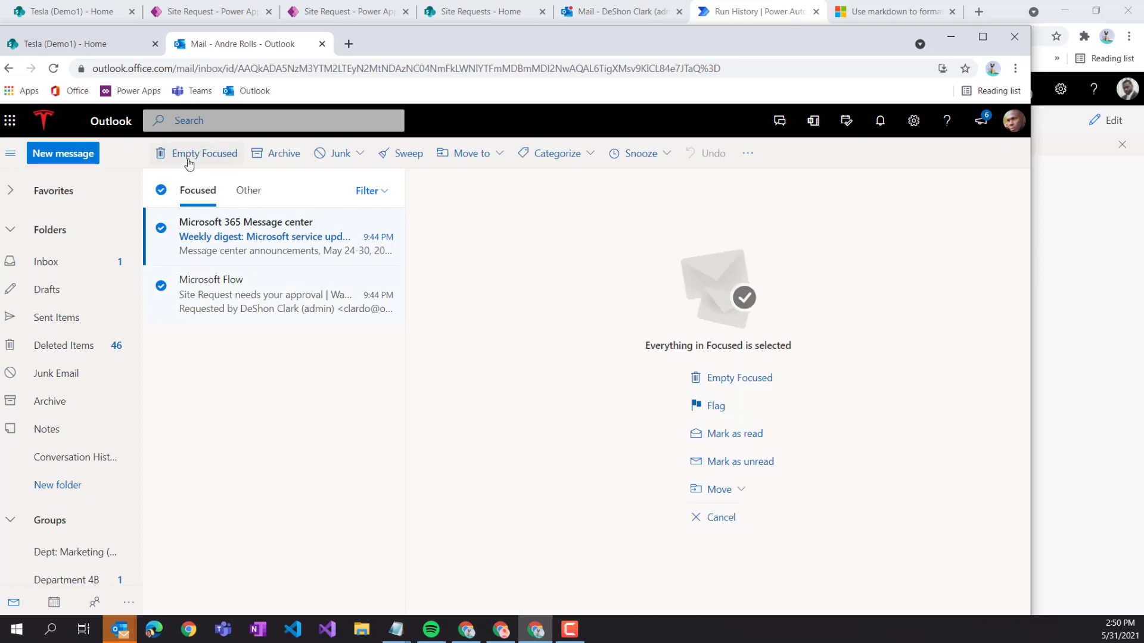
pyautogui.click(205, 156)
pyautogui.click(533, 398)
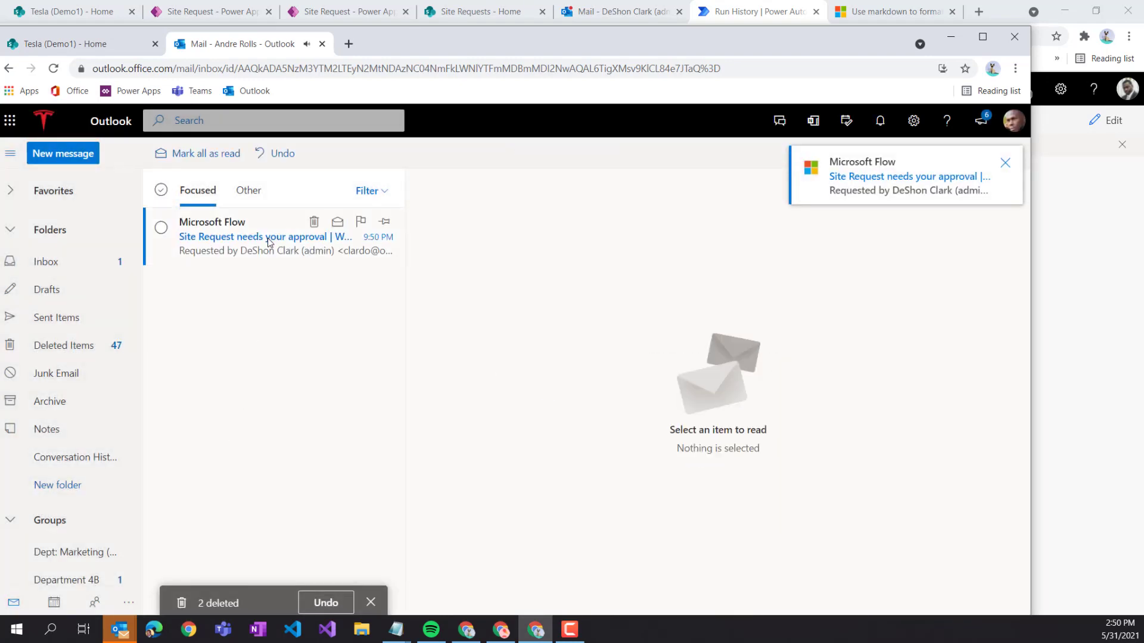
# - Approve the new site request with the comment 'Yes, looks great1'
pyautogui.click(314, 221)
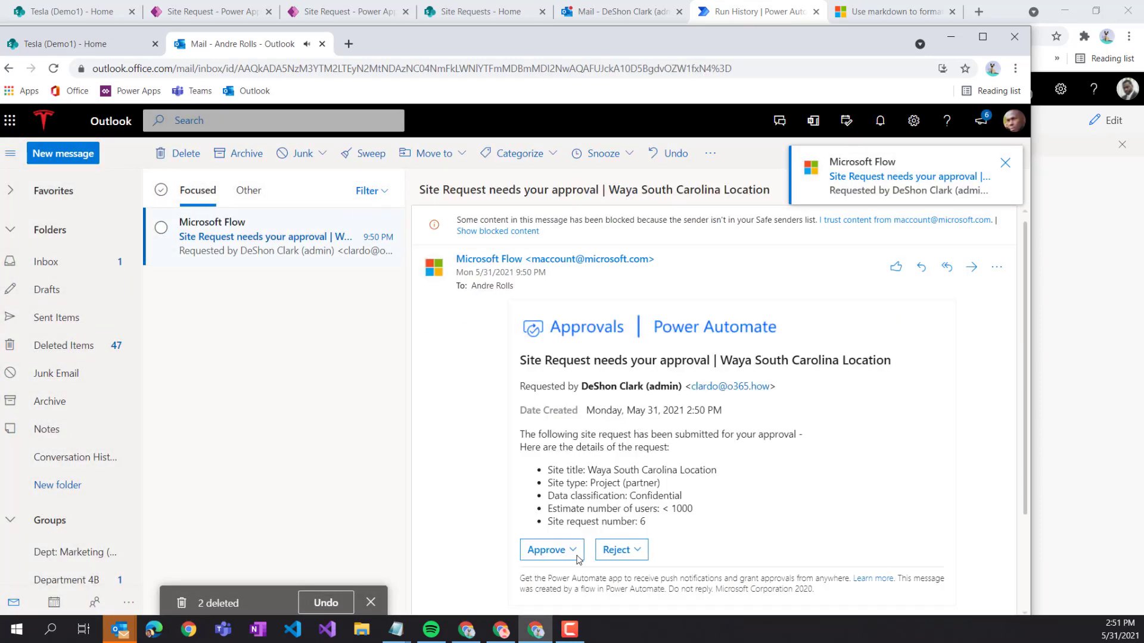
pyautogui.click(552, 550)
pyautogui.click(565, 371)
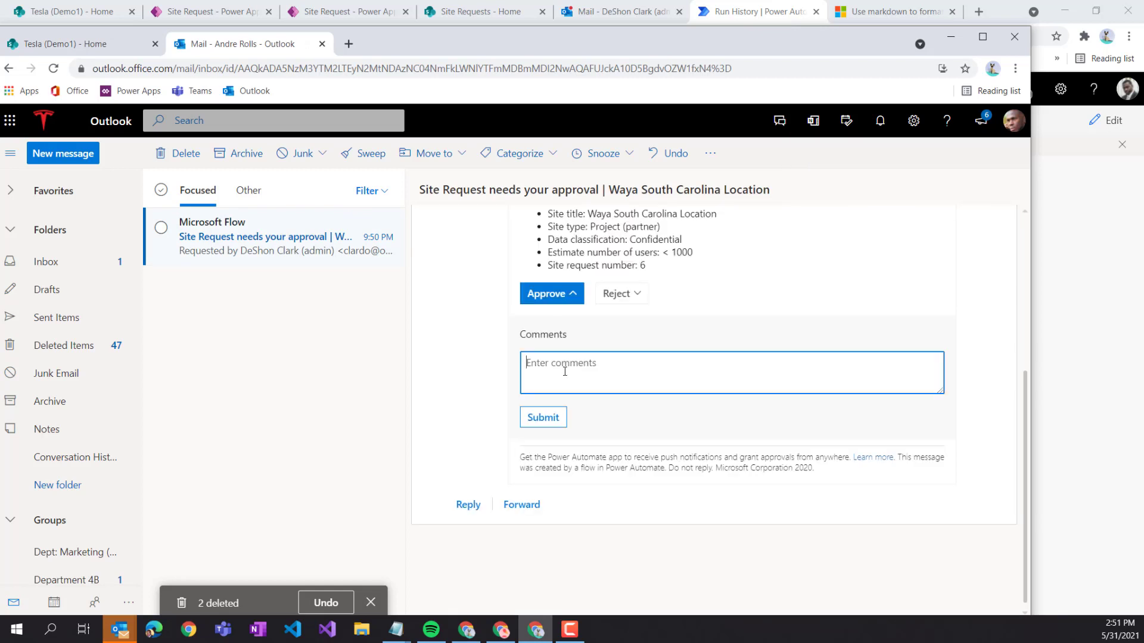
pyautogui.write('Yes, looks ')
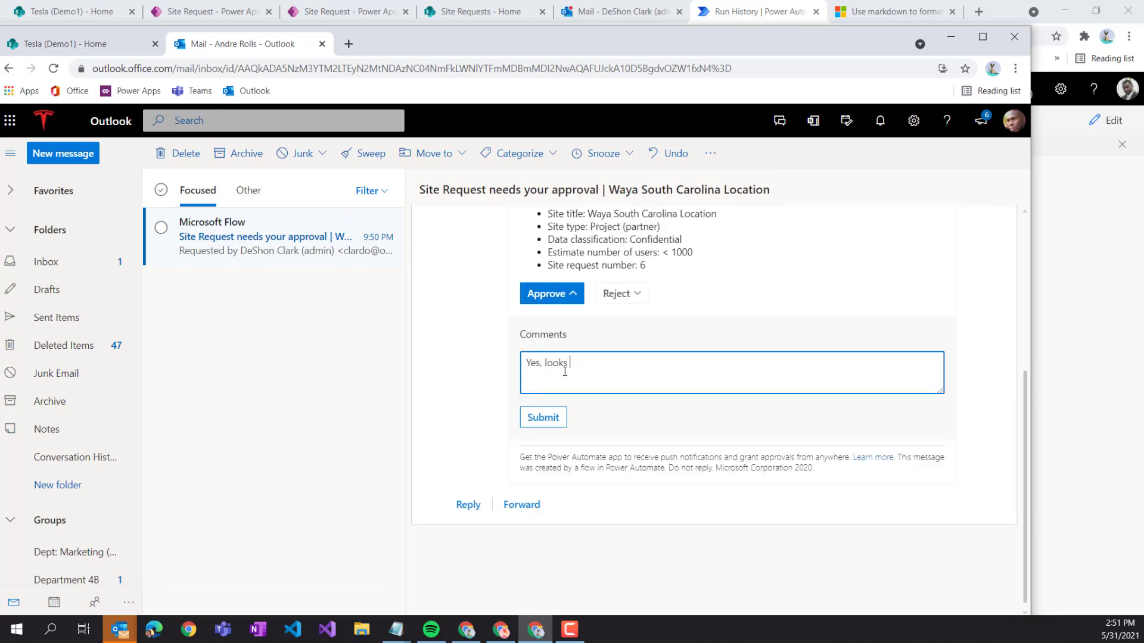
pyautogui.write('great1')
pyautogui.click(539, 419)
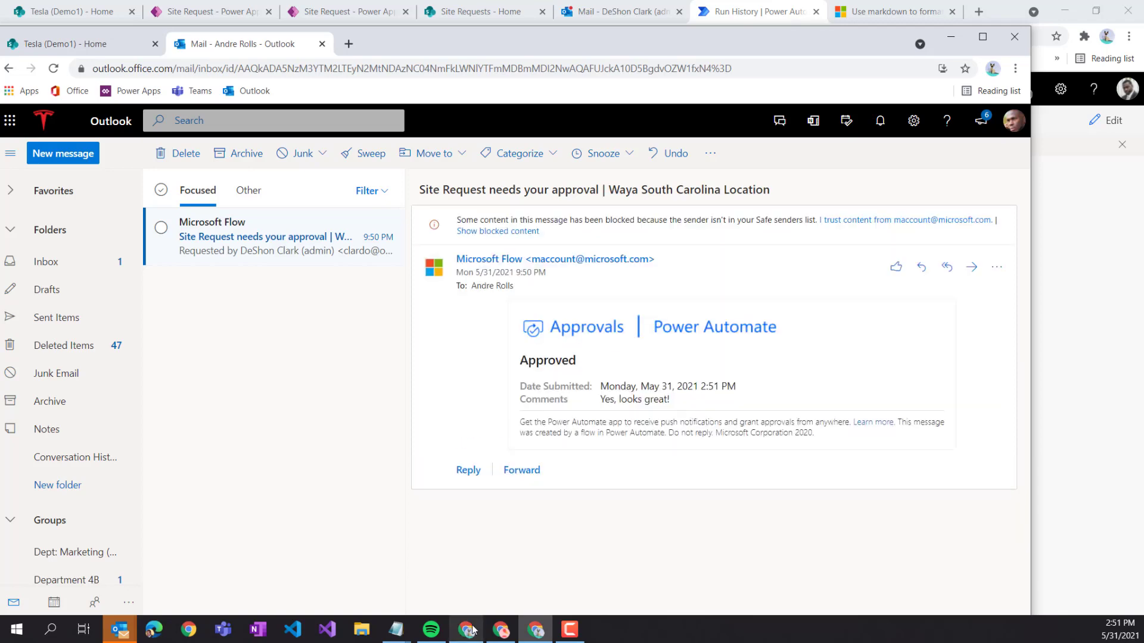
# - Read the APPROVED notification in the requester's mailbox, then return to the run history
pyautogui.moveTo(411, 50); pyautogui.dragTo(404, 83)
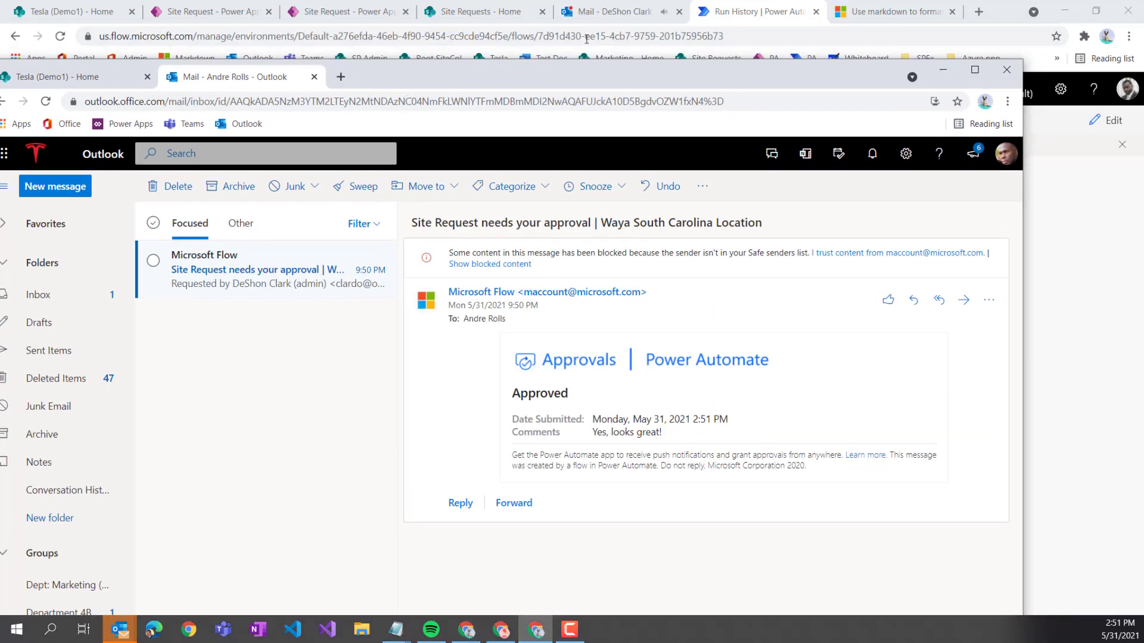
pyautogui.click(599, 10)
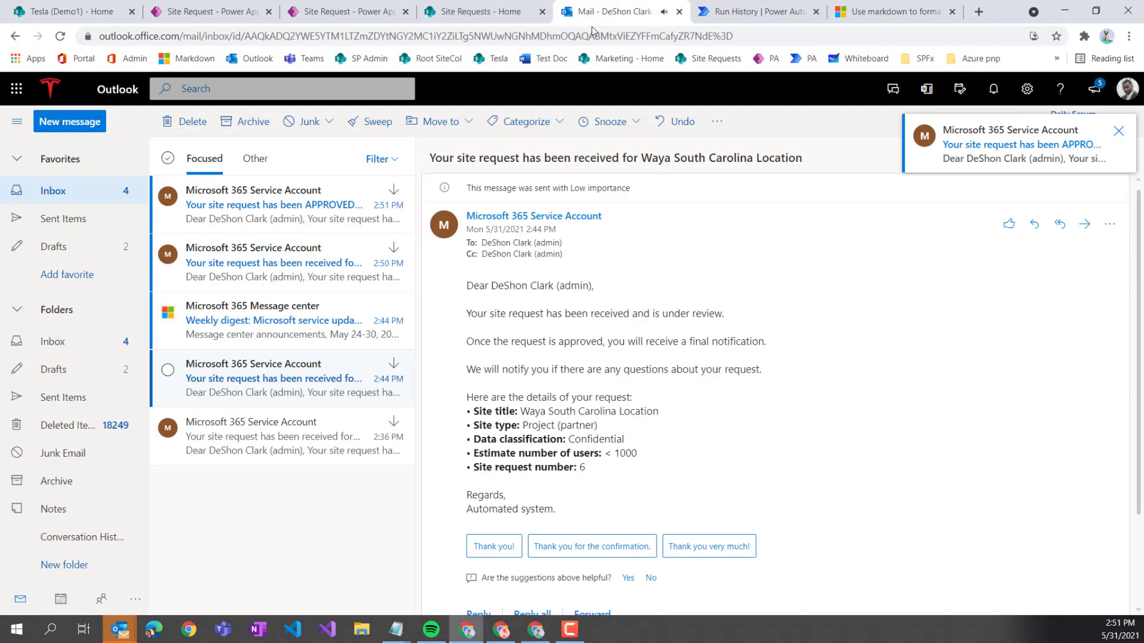
pyautogui.click(269, 211)
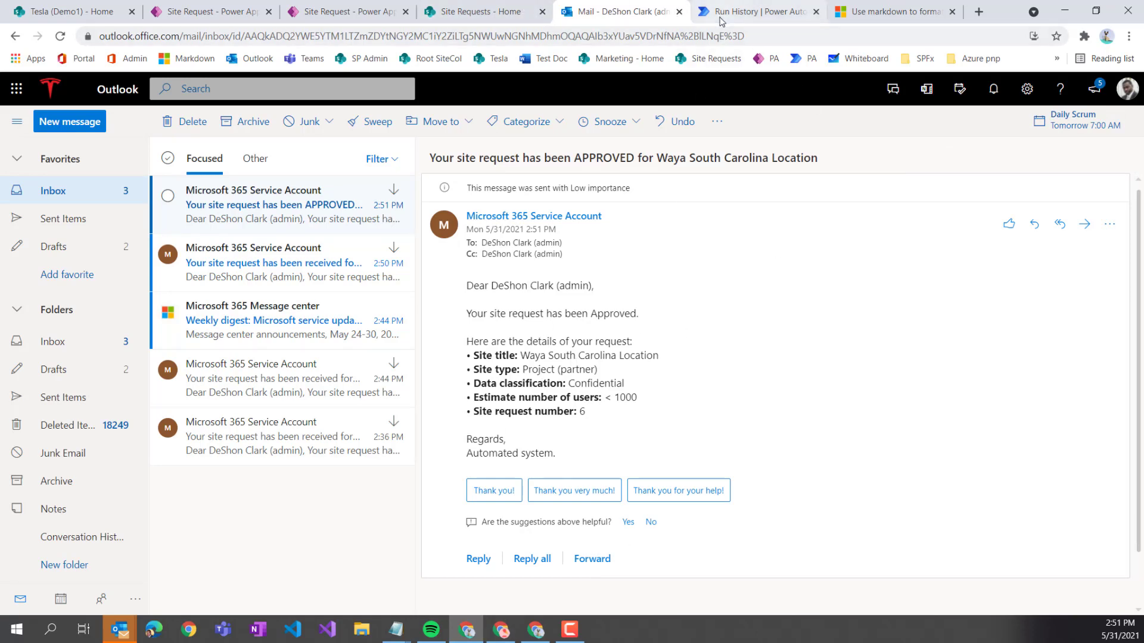
pyautogui.click(753, 11)
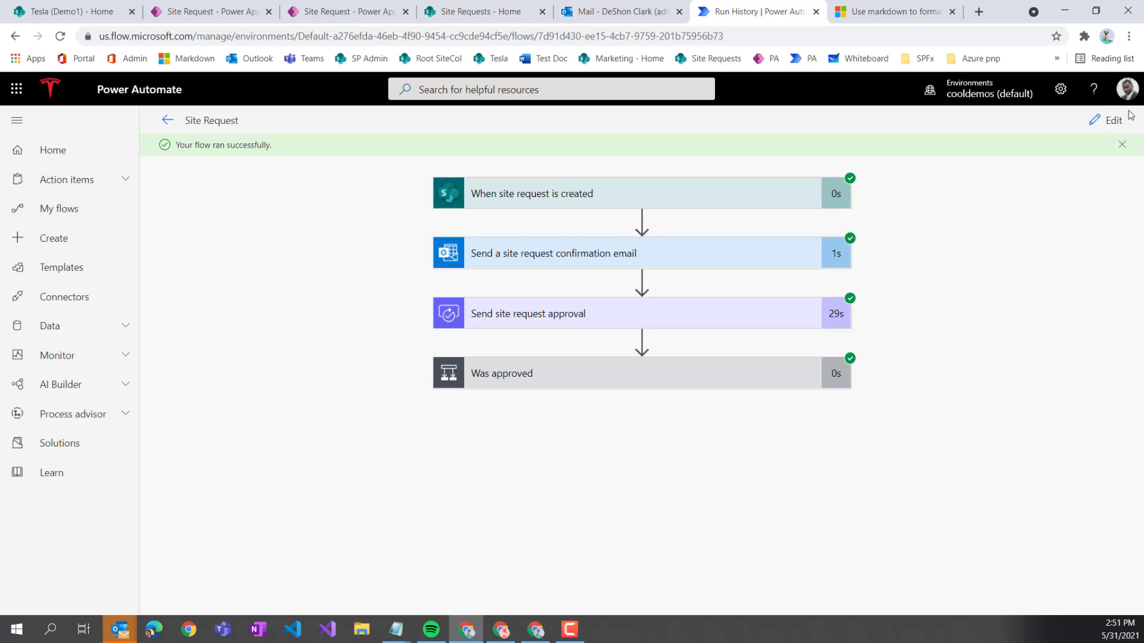
# - Retest the flow using the most recent Test Succeeded trigger
pyautogui.click(1113, 122)
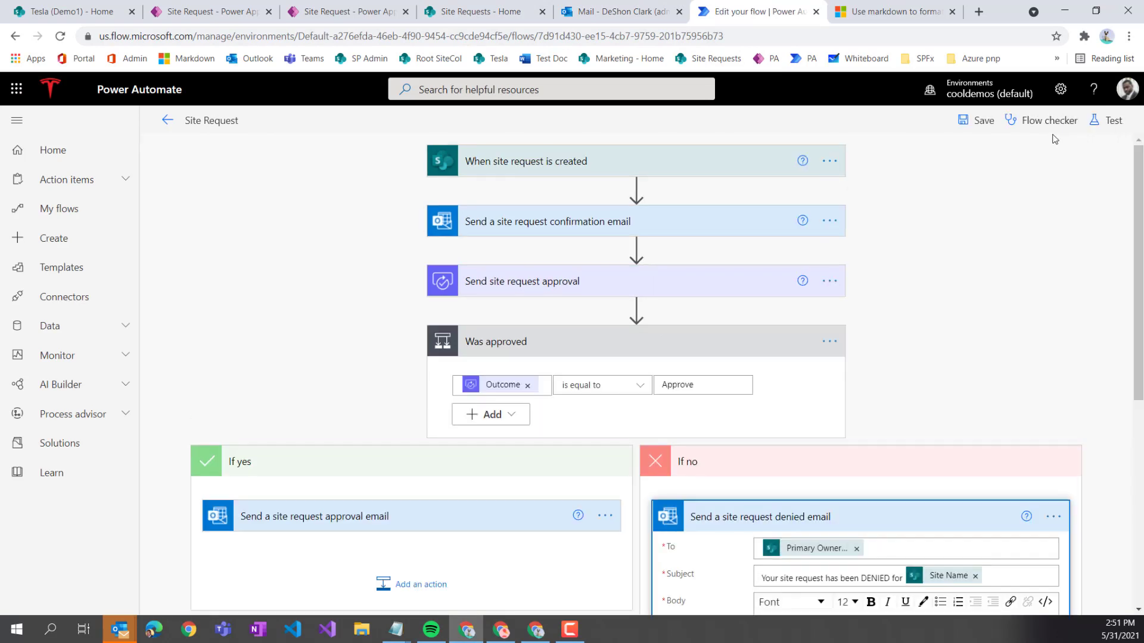
pyautogui.click(1110, 124)
pyautogui.click(929, 257)
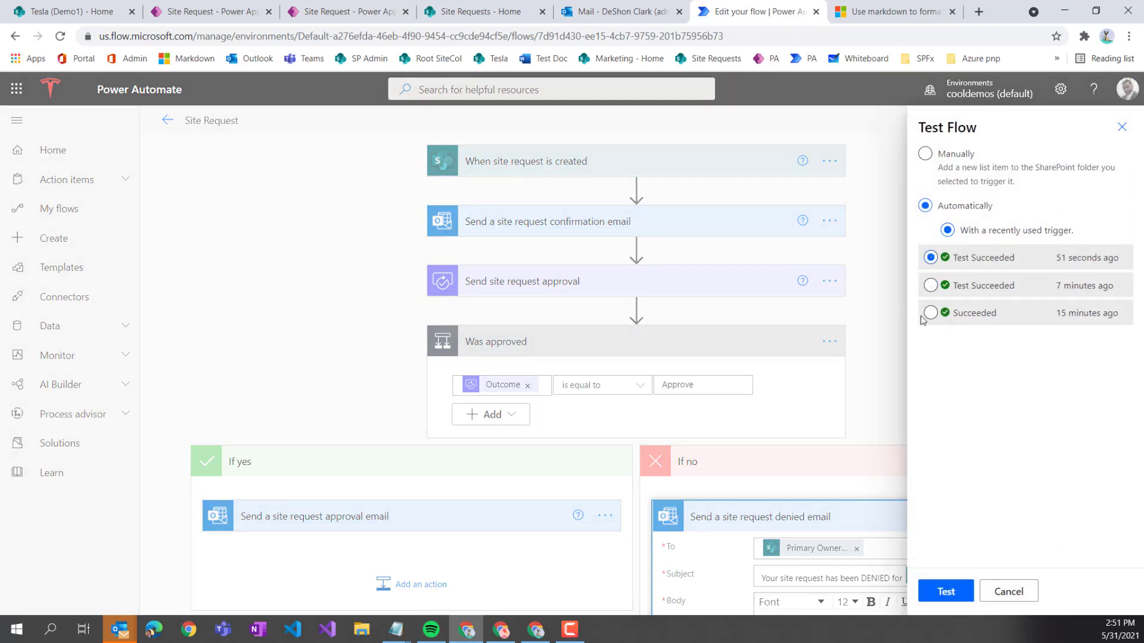
pyautogui.click(946, 592)
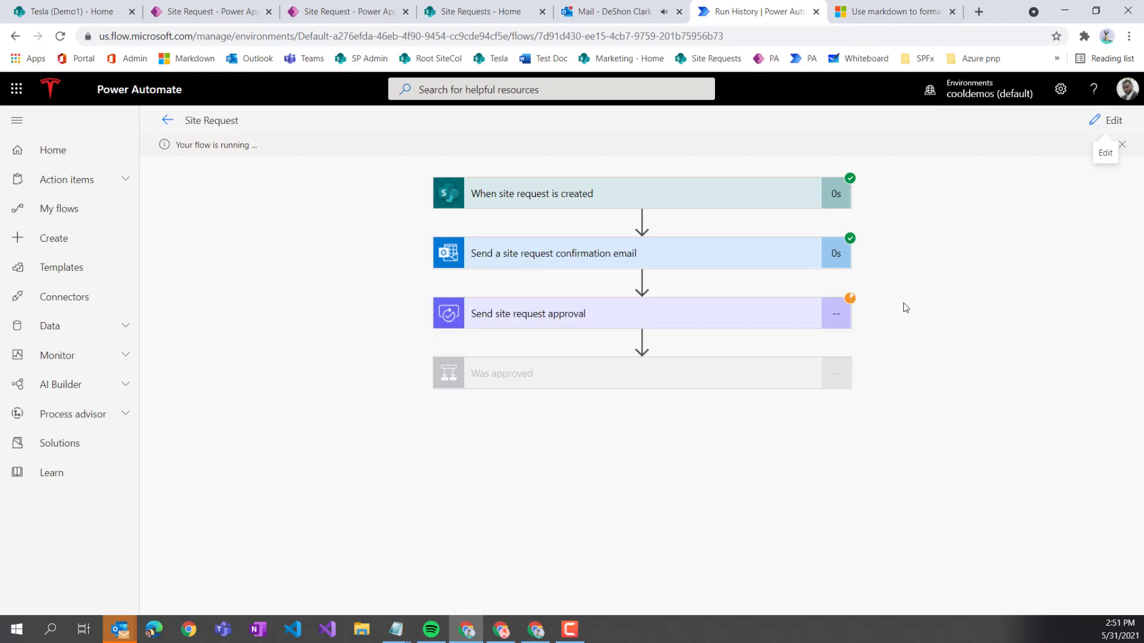
# - Reject the site request approval email with the comment 'sorry, this is already created'
pyautogui.click(535, 629)
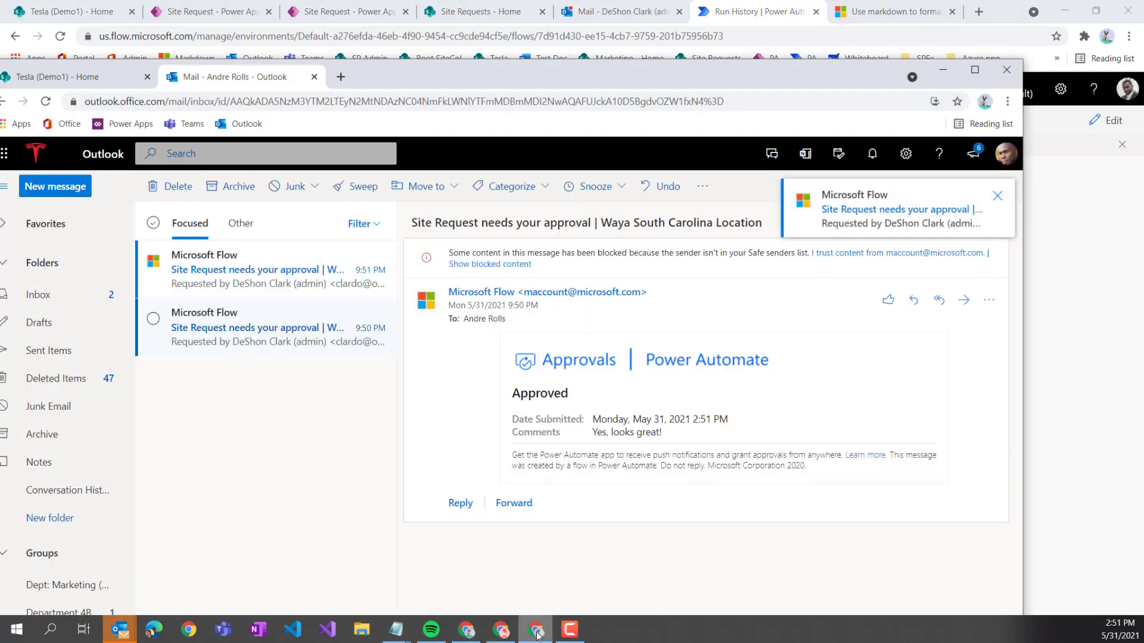
pyautogui.click(323, 285)
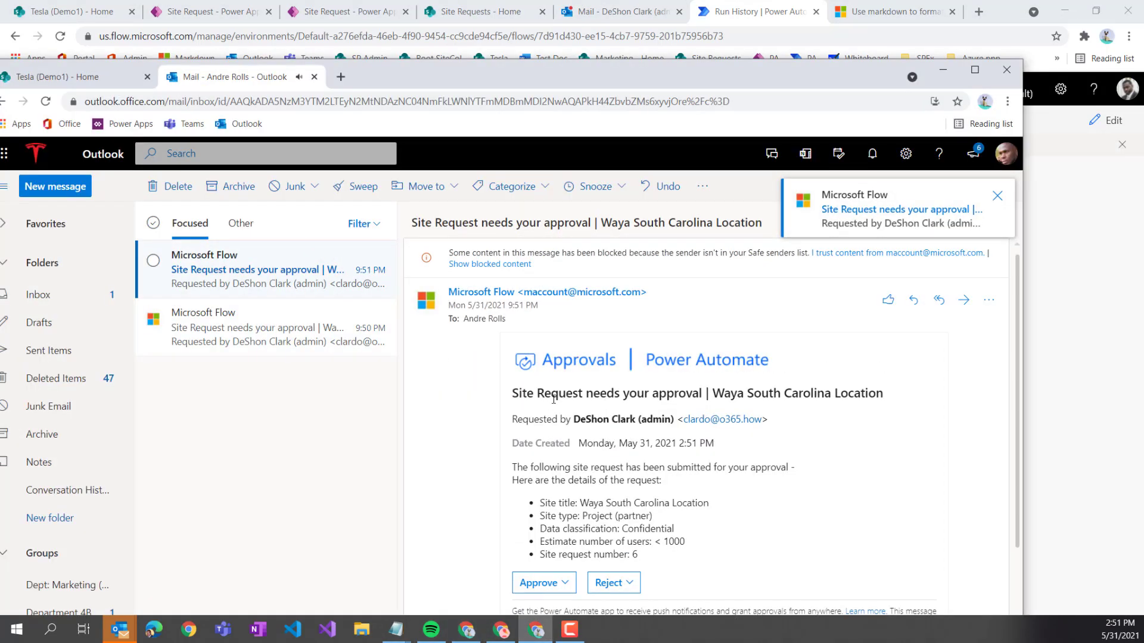
pyautogui.click(613, 582)
pyautogui.click(613, 398)
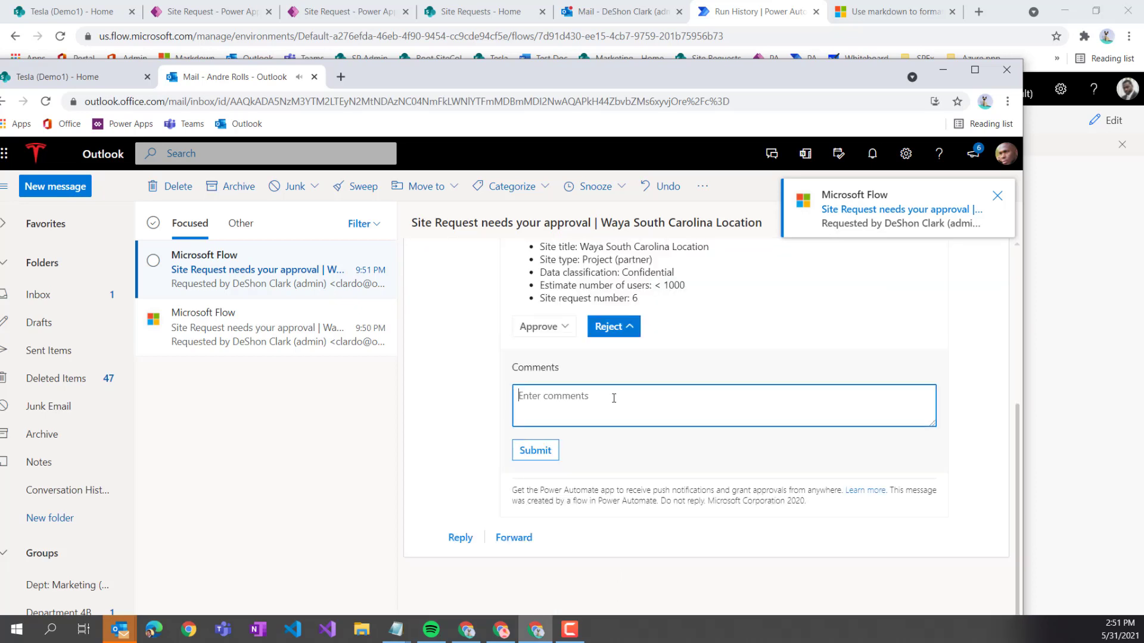
pyautogui.write('sorry, t')
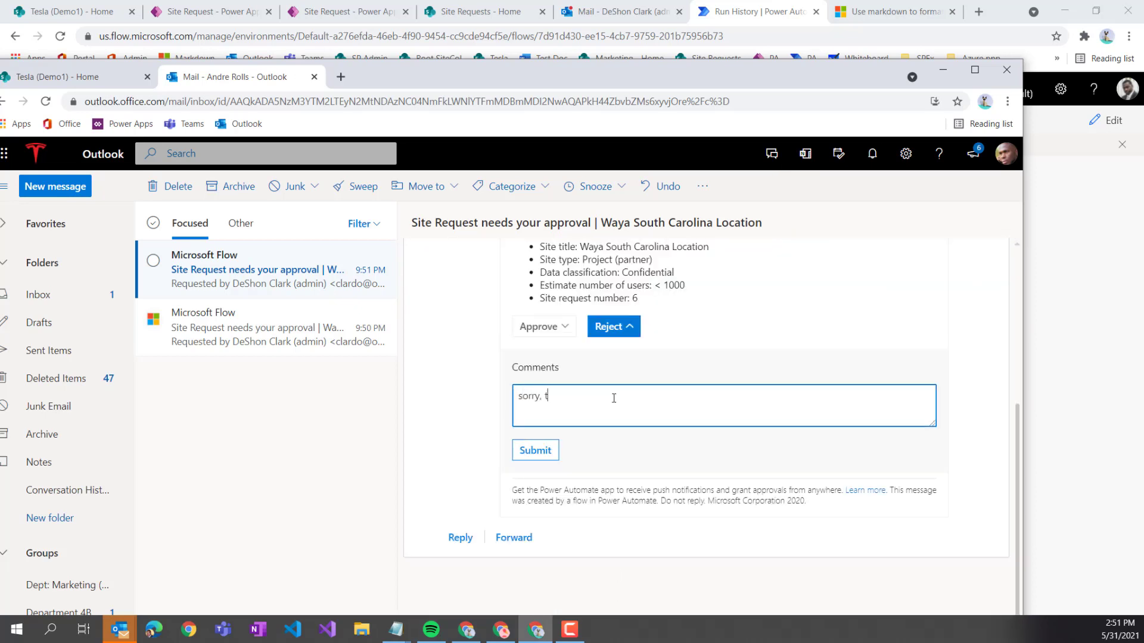
pyautogui.write('his is already created')
pyautogui.click(535, 450)
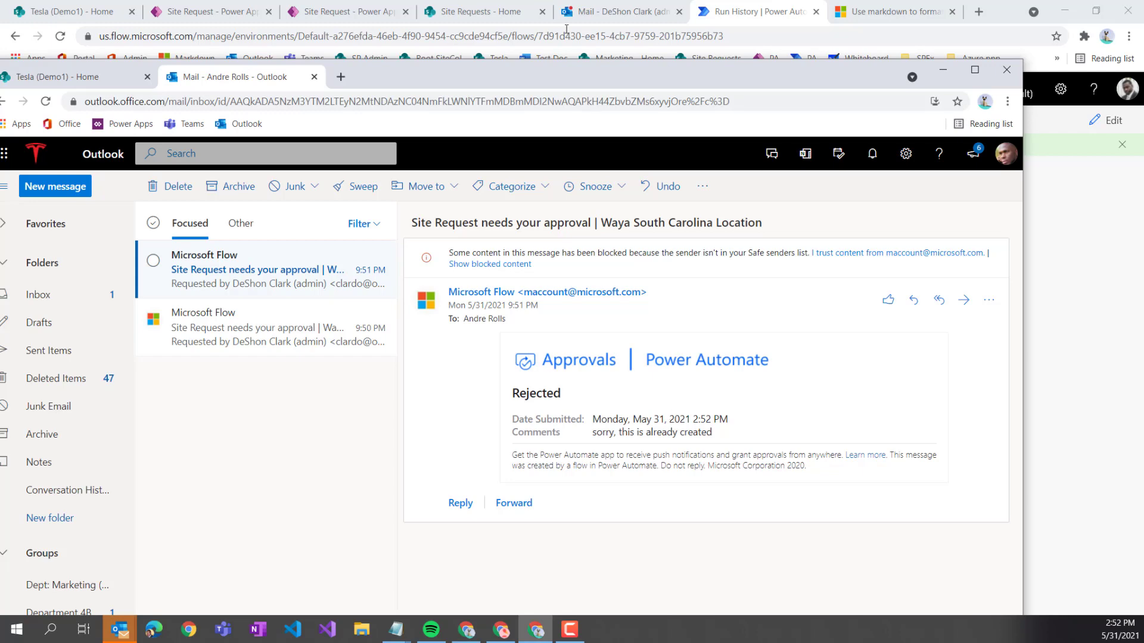
# - Check the DENIED notification, then inspect the confirmation email step in the run history
pyautogui.click(620, 11)
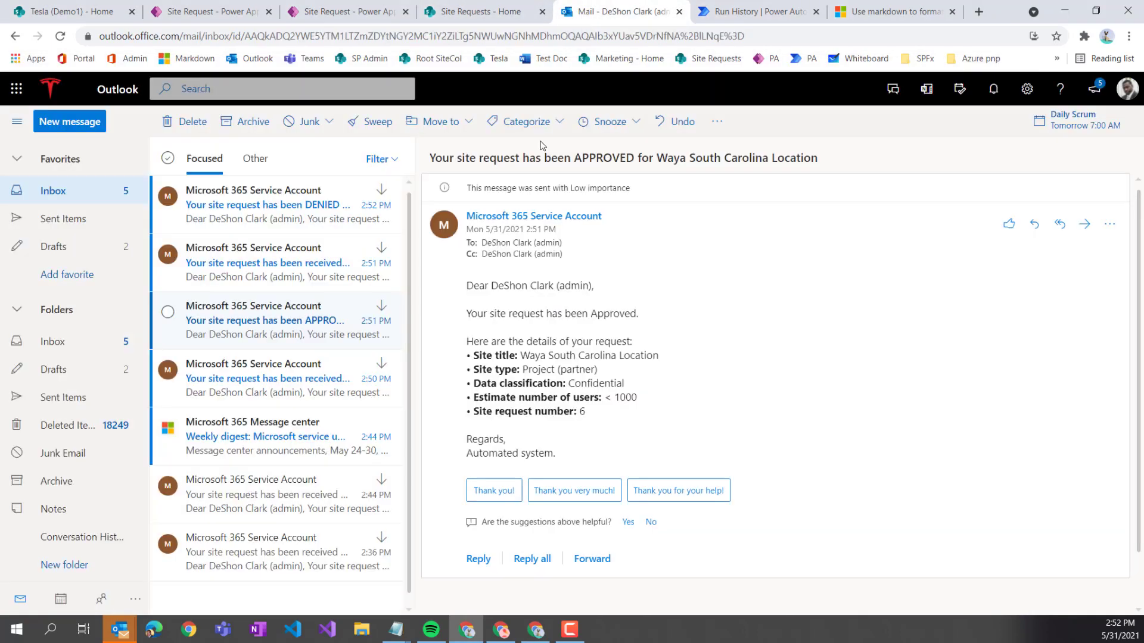
pyautogui.click(297, 213)
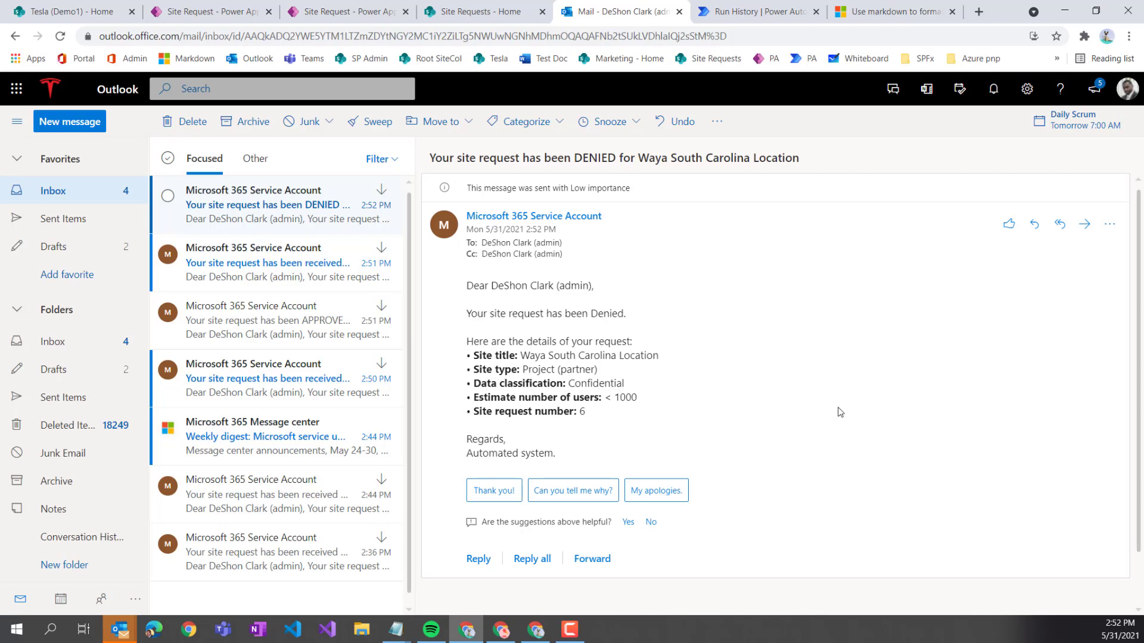
pyautogui.doubleClick(614, 157)
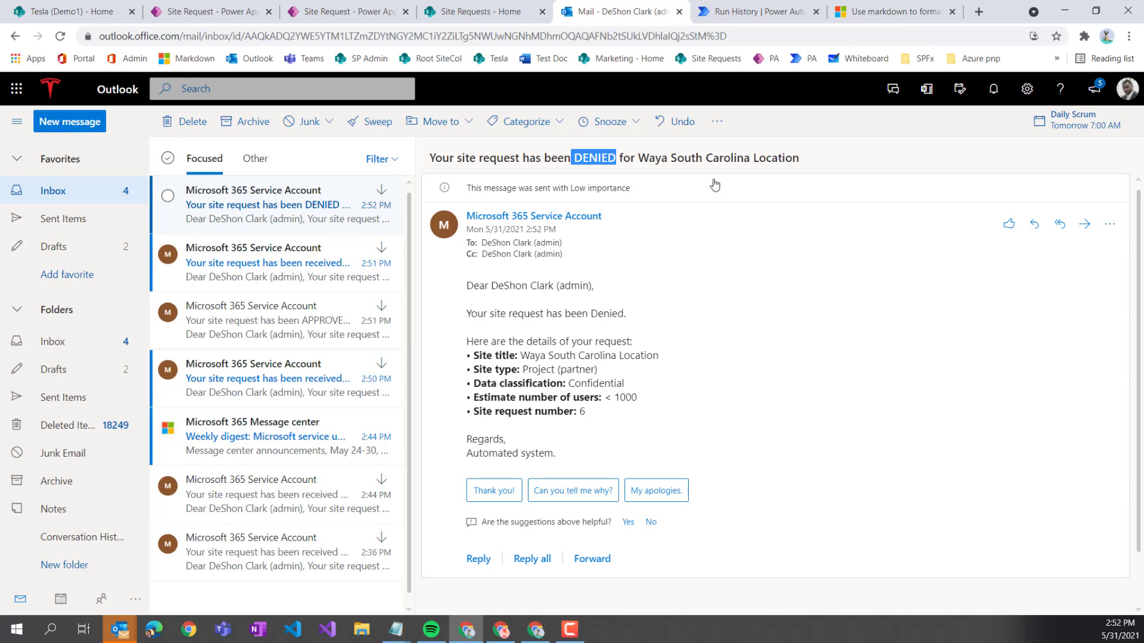
pyautogui.click(722, 15)
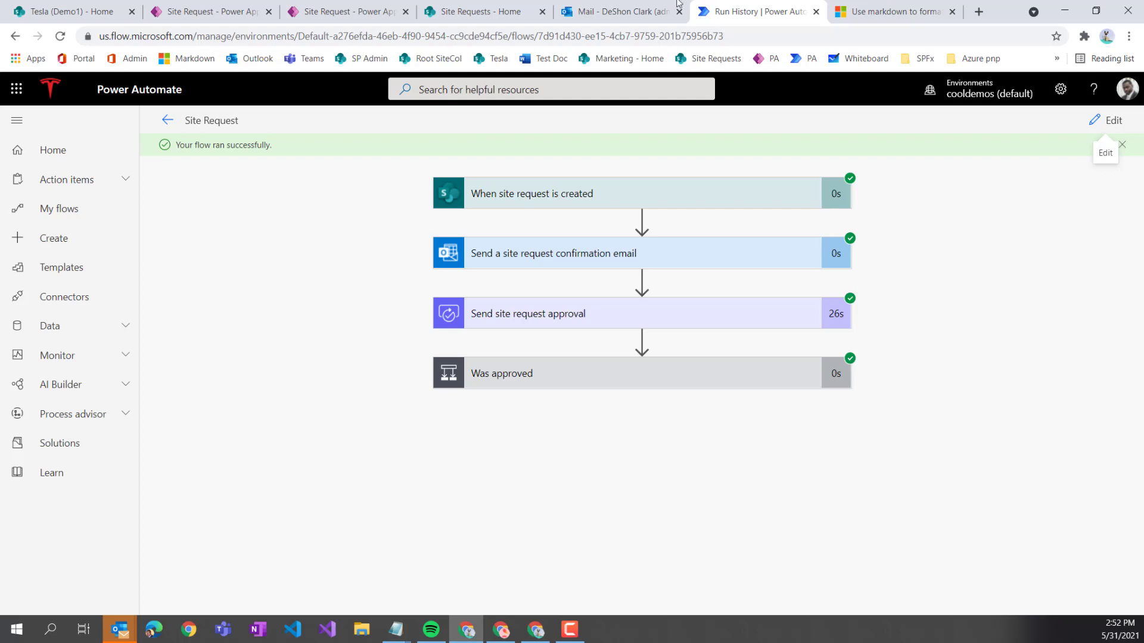
pyautogui.click(575, 265)
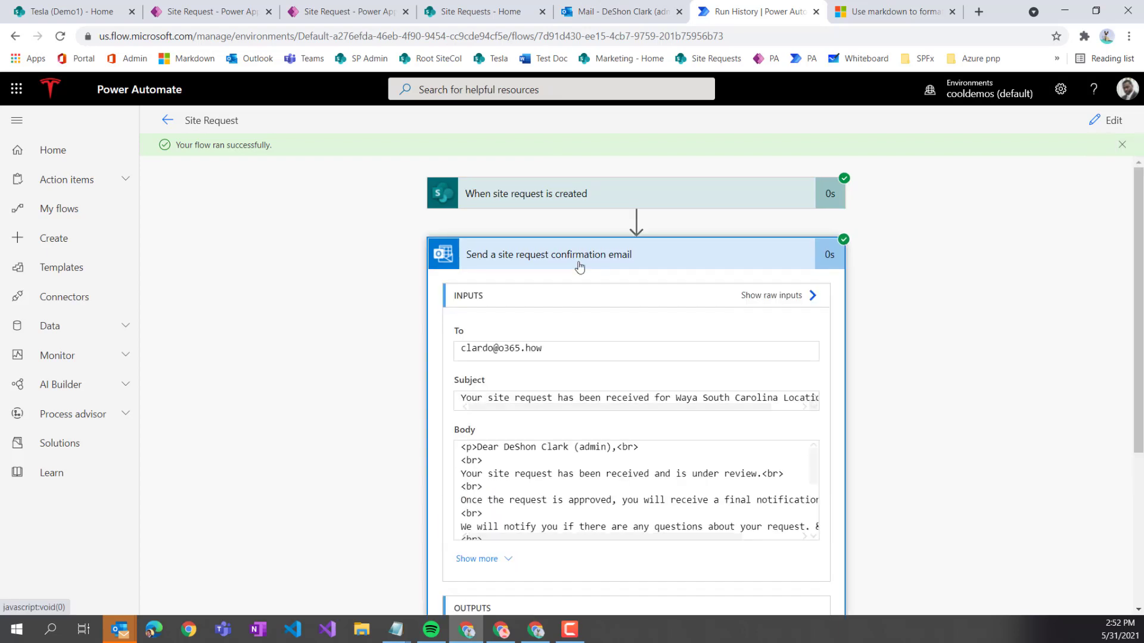
# - Edit the flow and add two blank lines above Regards, in the confirmation email body
pyautogui.click(1111, 120)
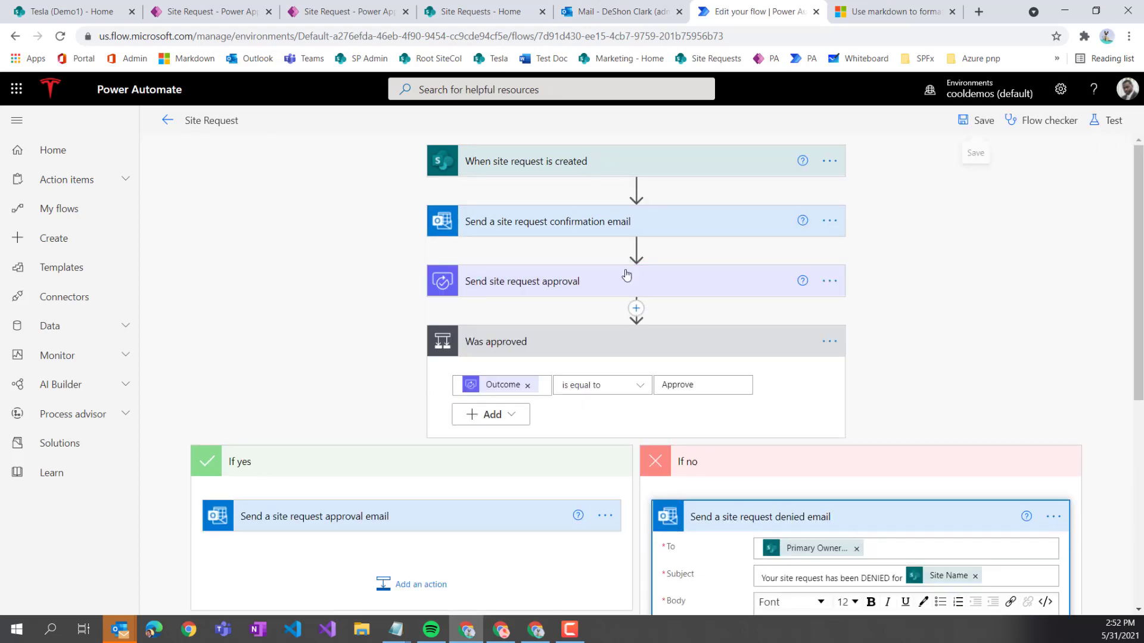
pyautogui.click(619, 226)
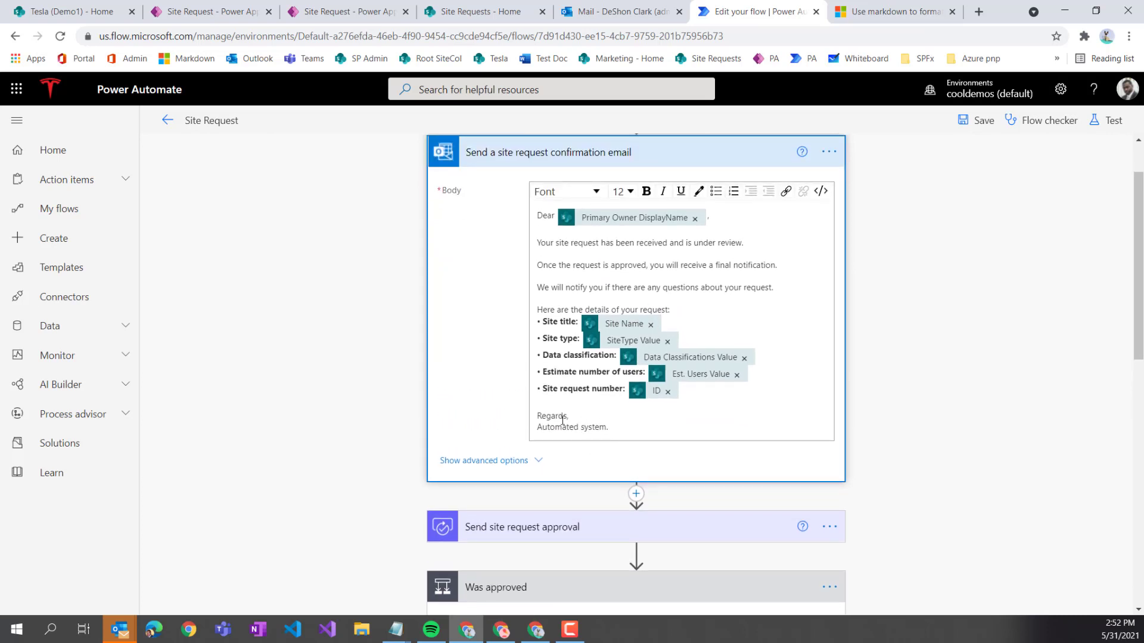
pyautogui.click(627, 430)
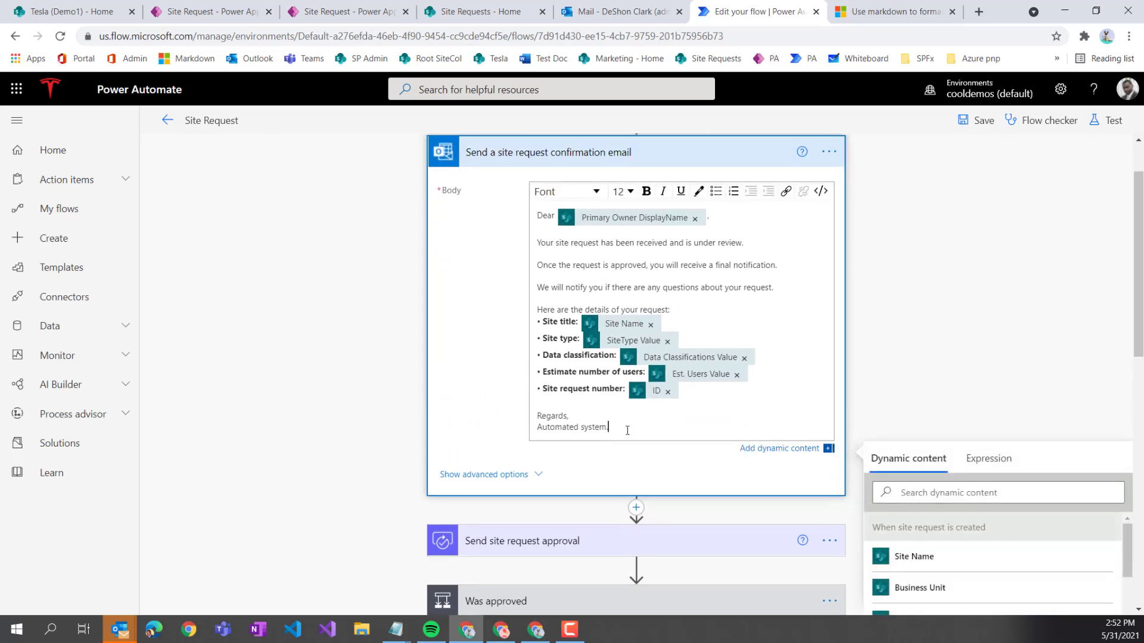
pyautogui.click(588, 405)
pyautogui.press('Return')
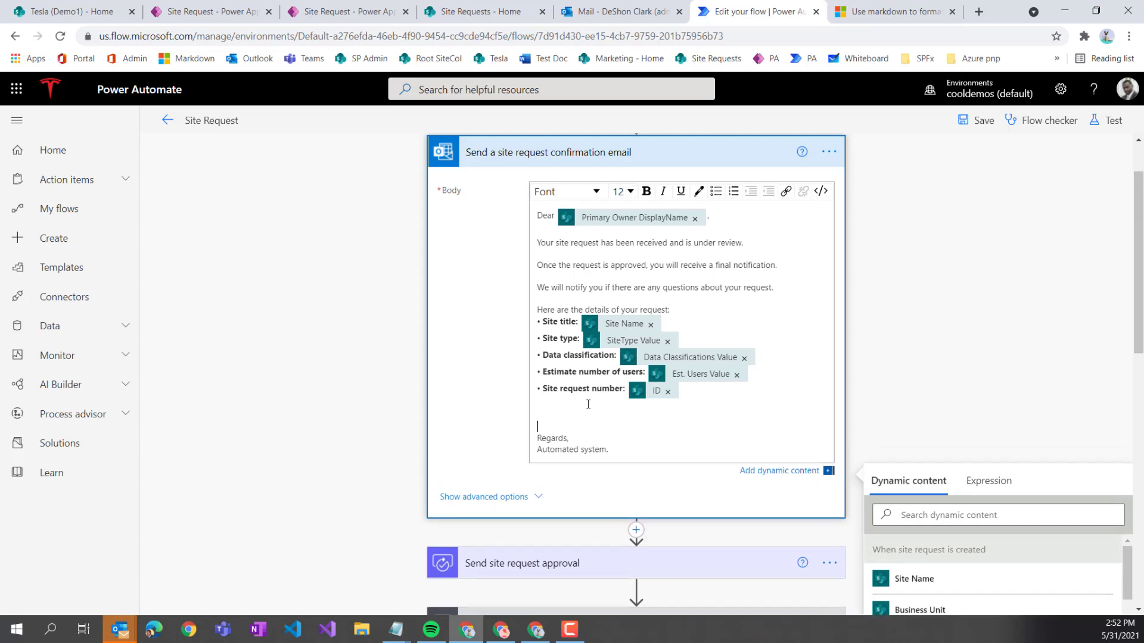
pyautogui.press('Return')
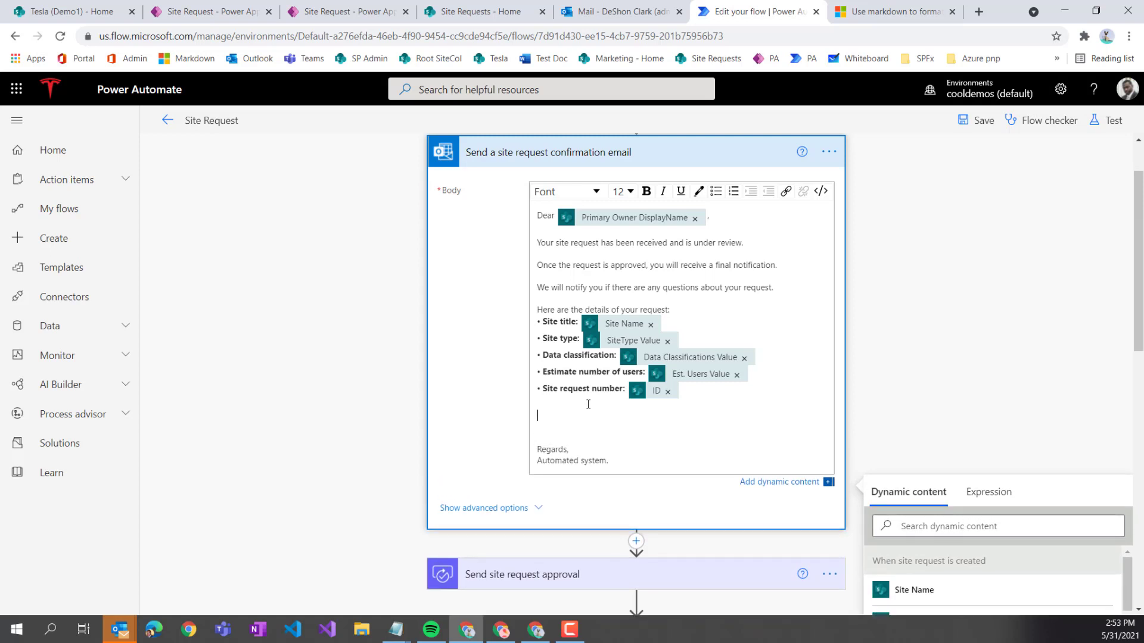
# - Insert the Link to item dynamic field on the new line, found by searching 'link'
pyautogui.scroll(-3, 925, 355)
pyautogui.click(973, 391)
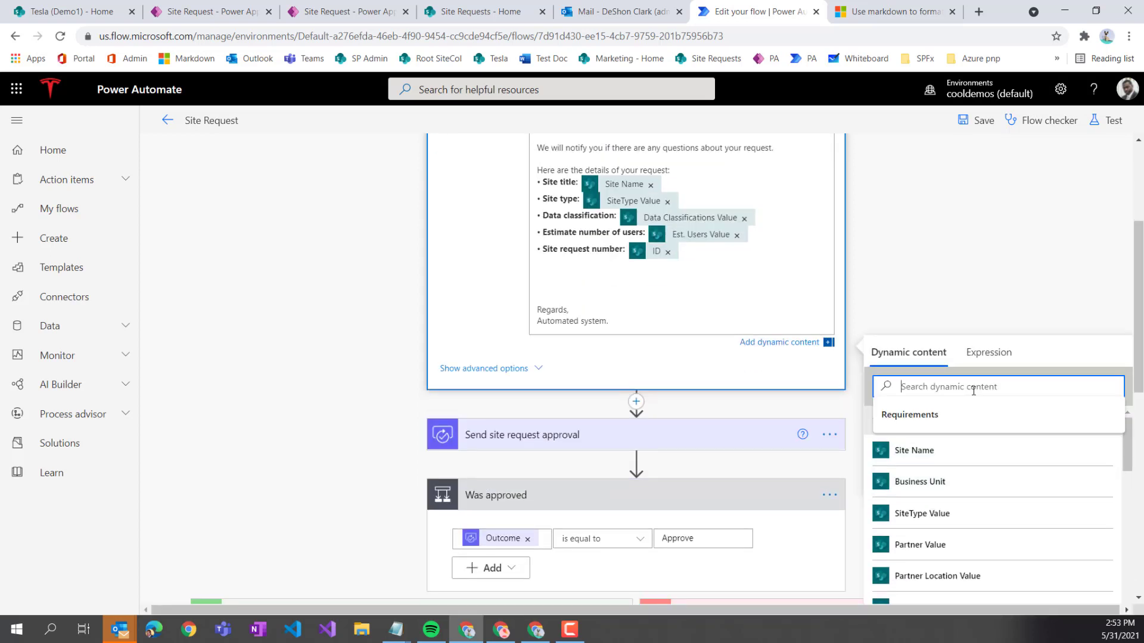
pyautogui.write('link')
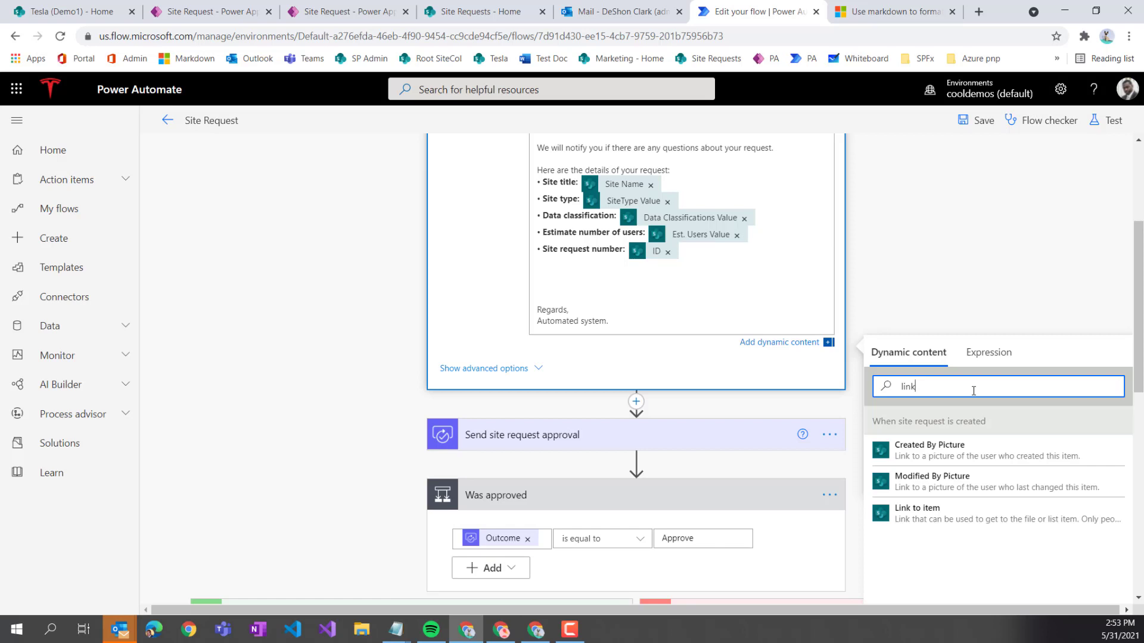
pyautogui.click(940, 524)
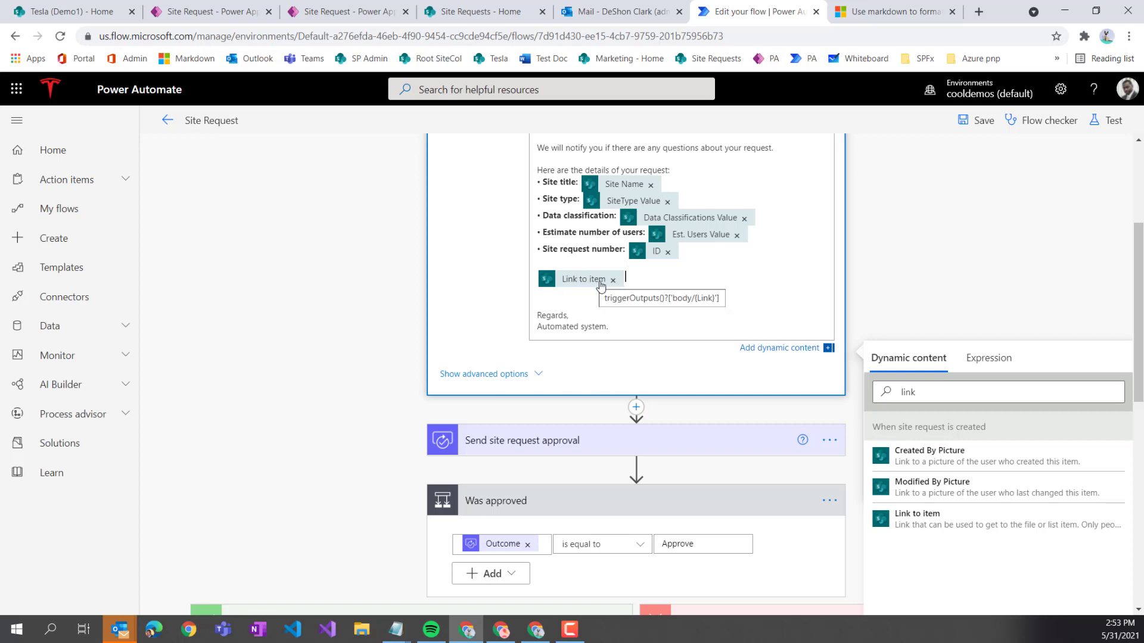
pyautogui.scroll(2, 660, 304)
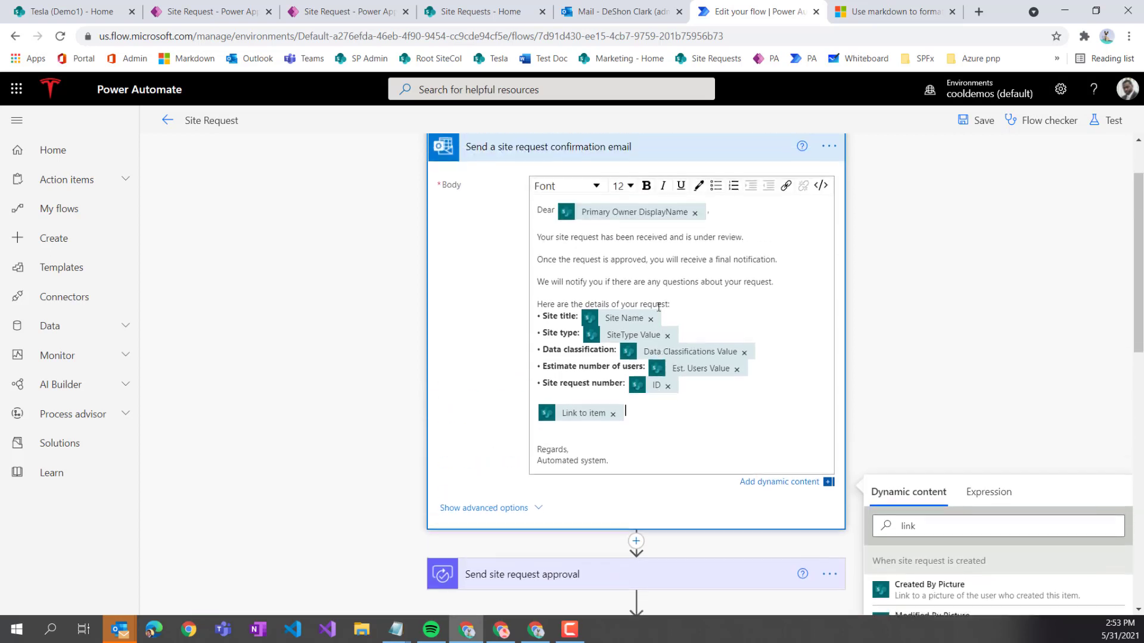
# - In HTML code view, wrap Link to item in an <a href> anchor labelled 'link to request'
pyautogui.click(821, 191)
pyautogui.scroll(-1, 579, 393)
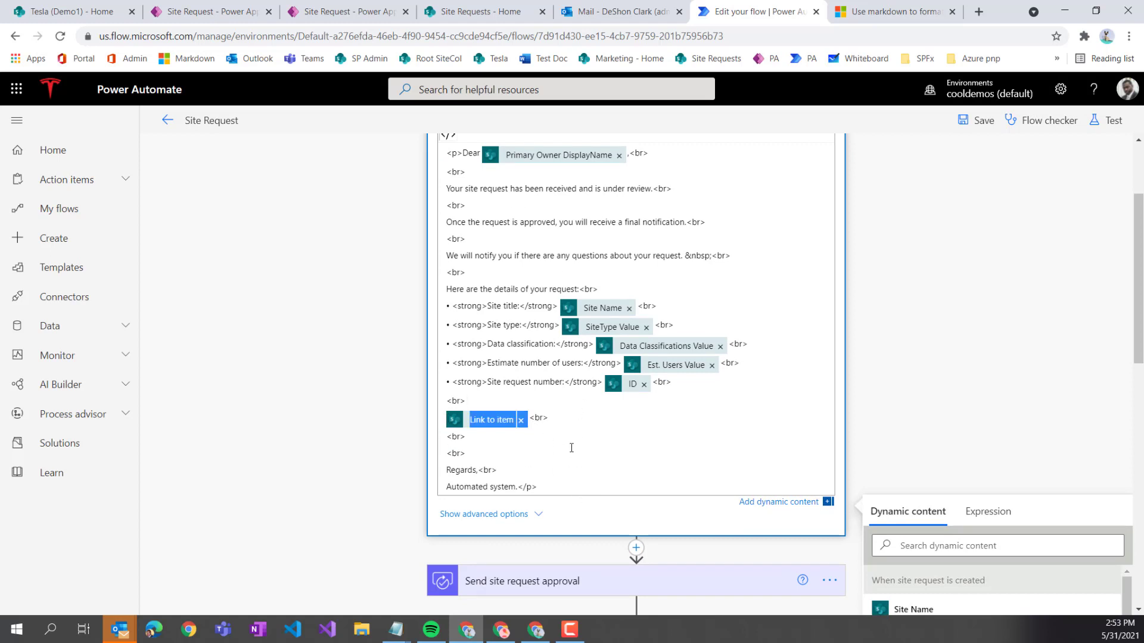
pyautogui.click(576, 412)
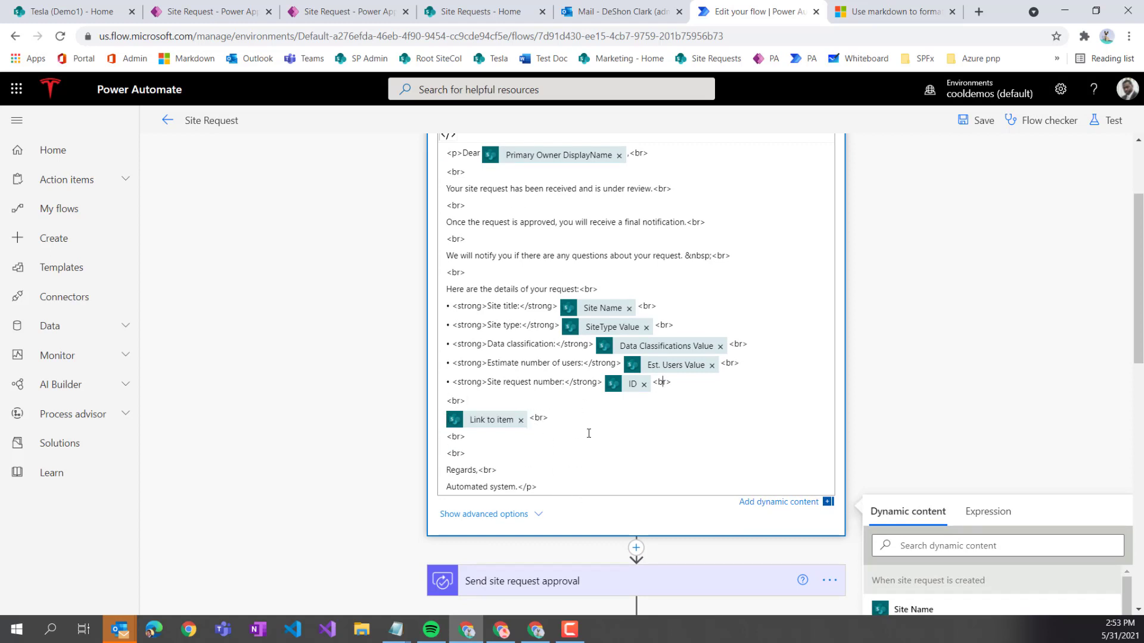
pyautogui.press('Right')
pyautogui.press('Right')
pyautogui.press('Right')
pyautogui.press('Right')
pyautogui.press('Right')
pyautogui.write('<a href="')
pyautogui.press('Down')
pyautogui.press('Right')
pyautogui.press('Delete')
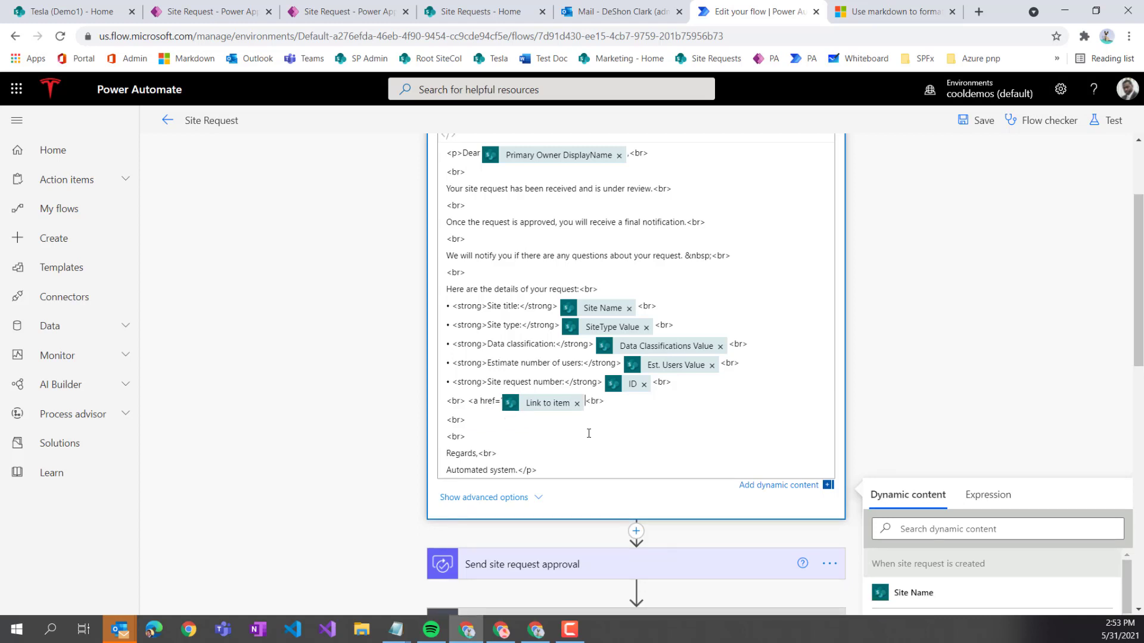
pyautogui.write("'")
pyautogui.write(' ><')
pyautogui.write('link to ')
pyautogui.write('request')
pyautogui.write('</a')
pyautogui.write('>')
pyautogui.press('Left')
pyautogui.press('Left')
pyautogui.press('Left')
pyautogui.press('Left')
pyautogui.press('BackSpace')
# - Select and delete the whole anchor, leaving only blank lines before Regards,
pyautogui.scroll(2, 653, 405)
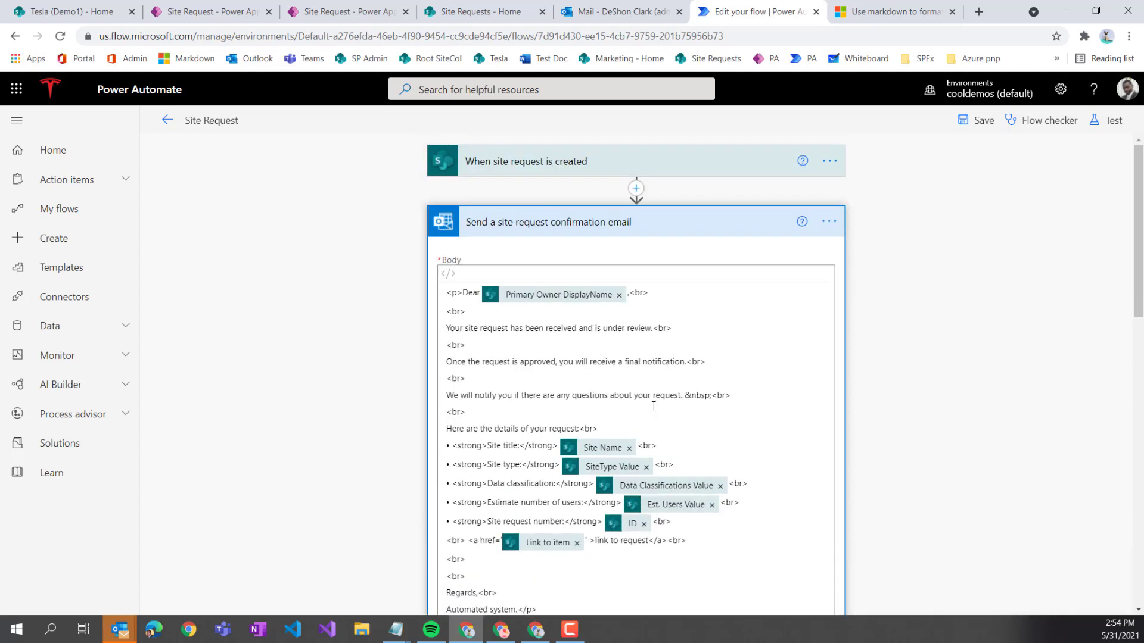
pyautogui.scroll(-2, 653, 405)
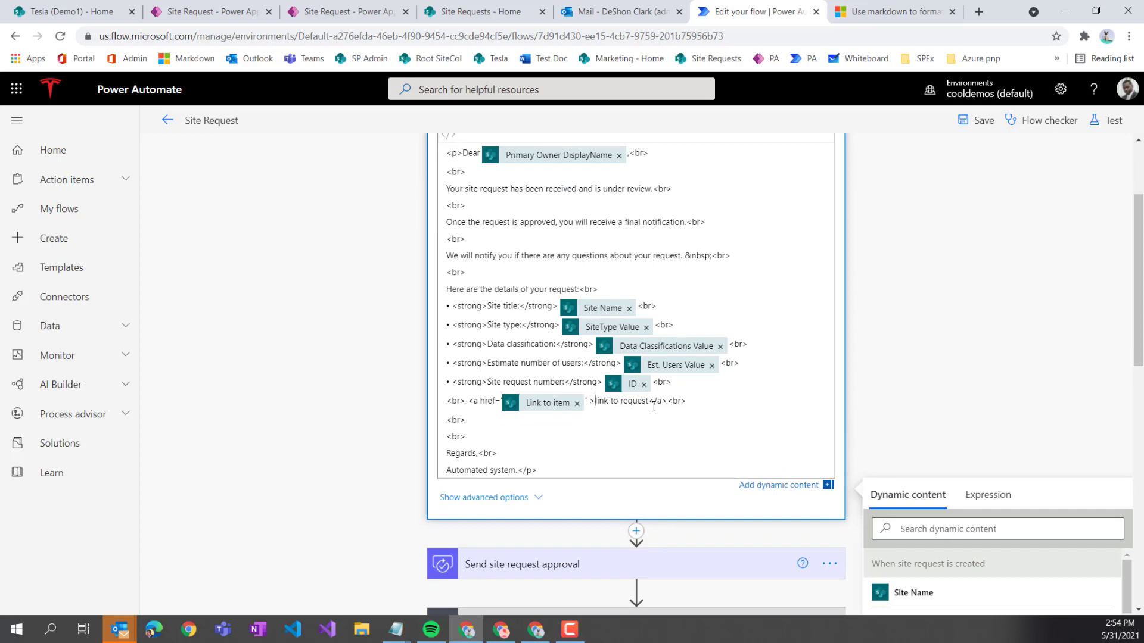
pyautogui.scroll(1, 653, 406)
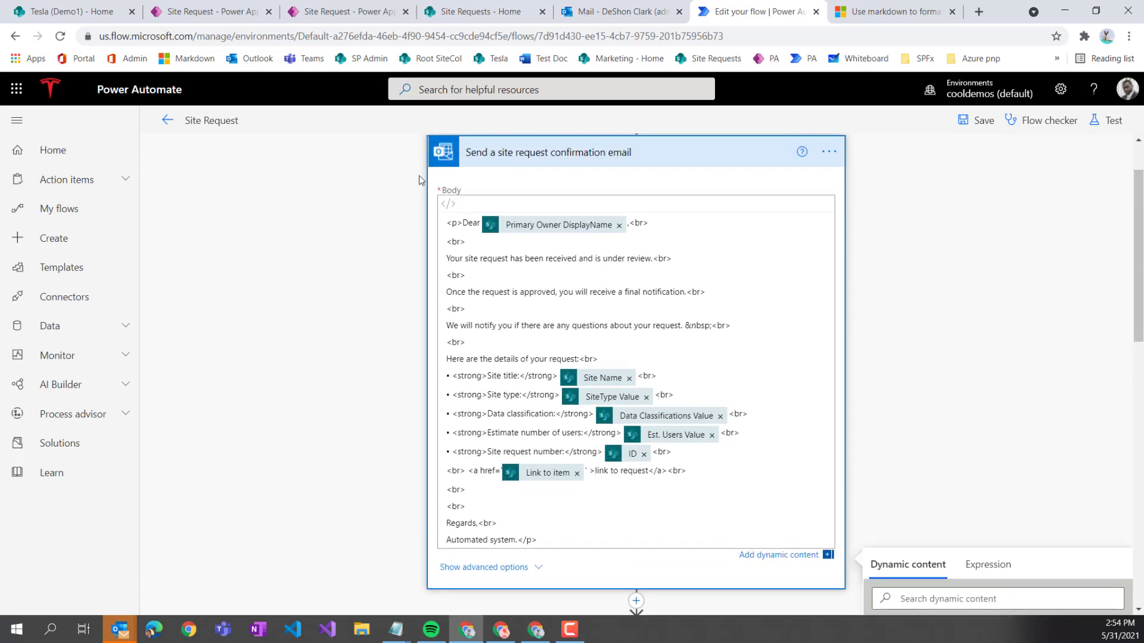
pyautogui.click(447, 205)
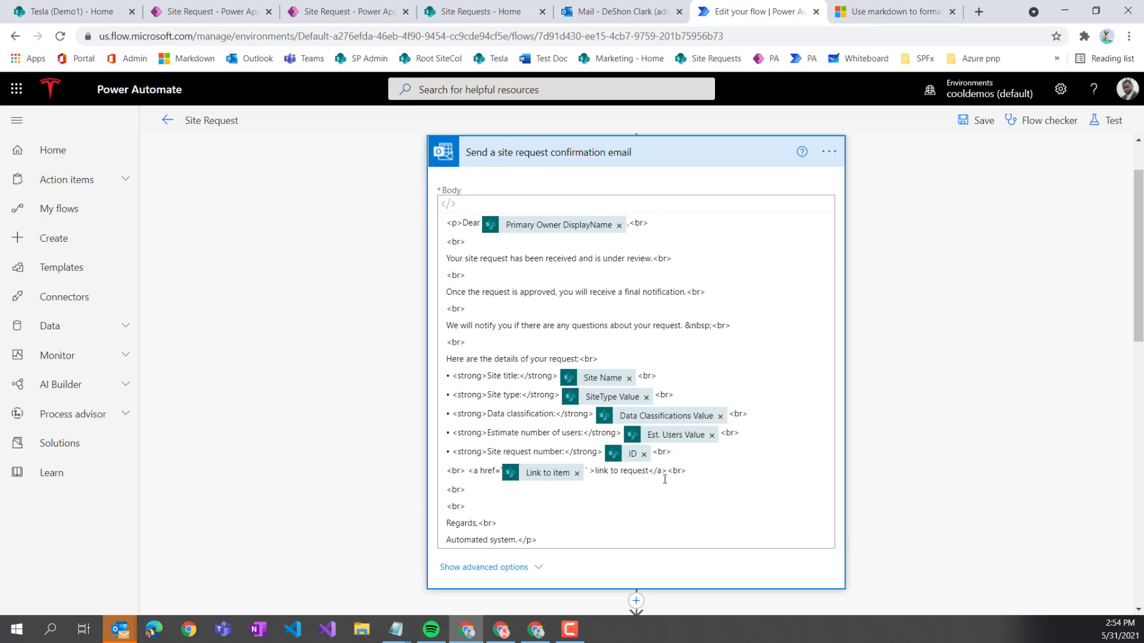
pyautogui.moveTo(667, 471); pyautogui.dragTo(482, 468)
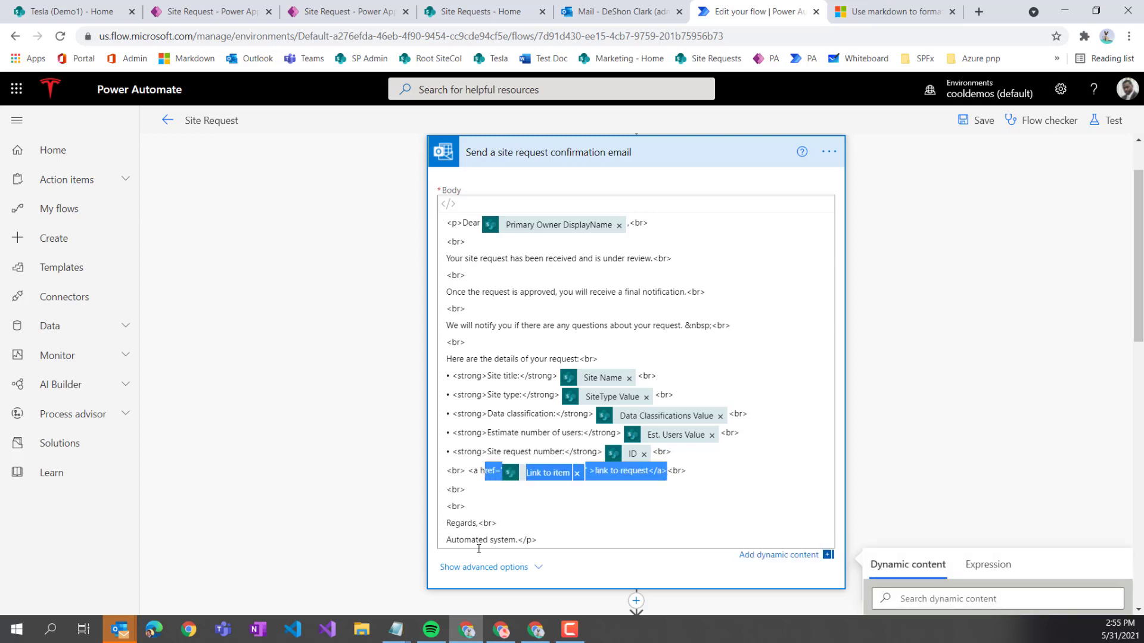
pyautogui.press('BackSpace')
pyautogui.press('BackSpace')
pyautogui.press('BackSpace')
pyautogui.press('BackSpace')
pyautogui.press('BackSpace')
pyautogui.press('BackSpace')
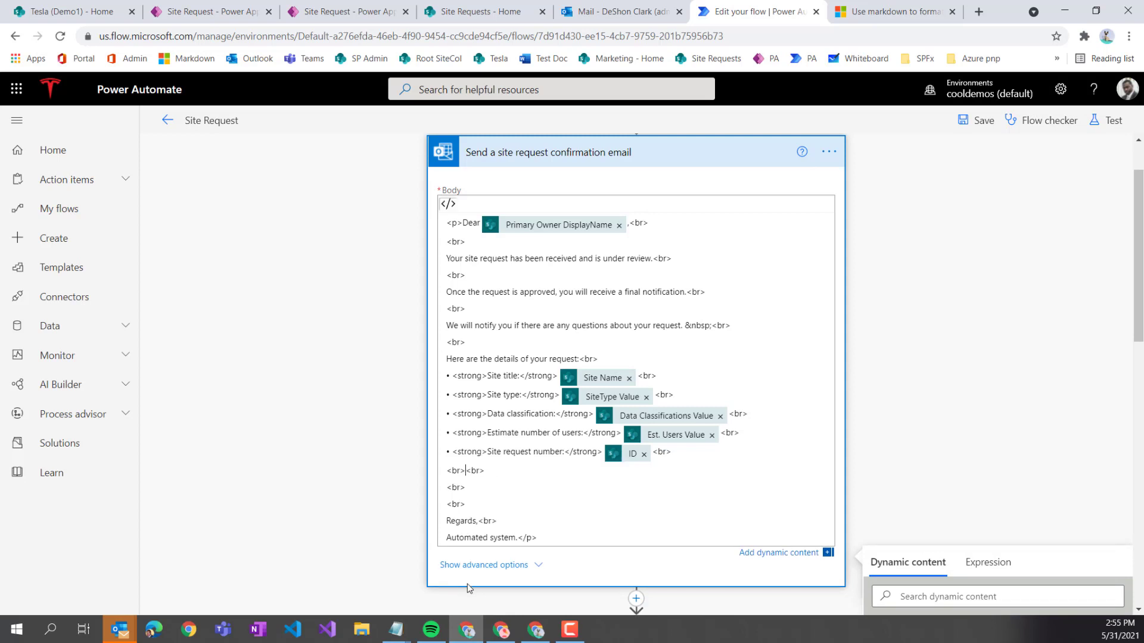
# - Return the body to rich-text view and expand the 'Send a site request approval email' and 'Send site request approval' cards
pyautogui.click(448, 203)
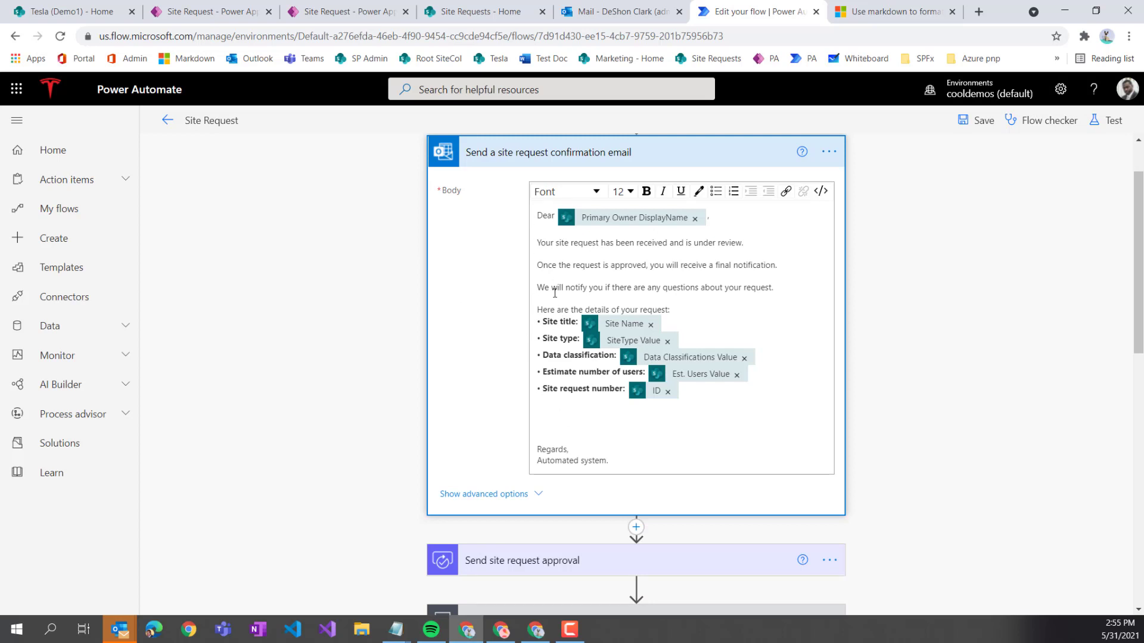
pyautogui.scroll(-7, 580, 258)
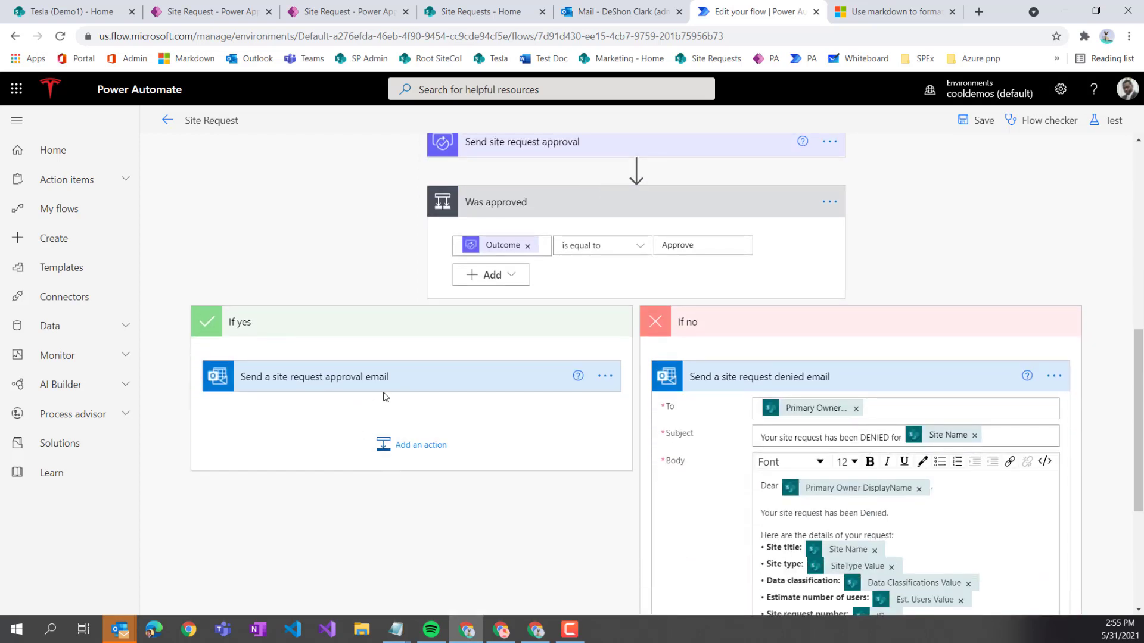
pyautogui.click(399, 390)
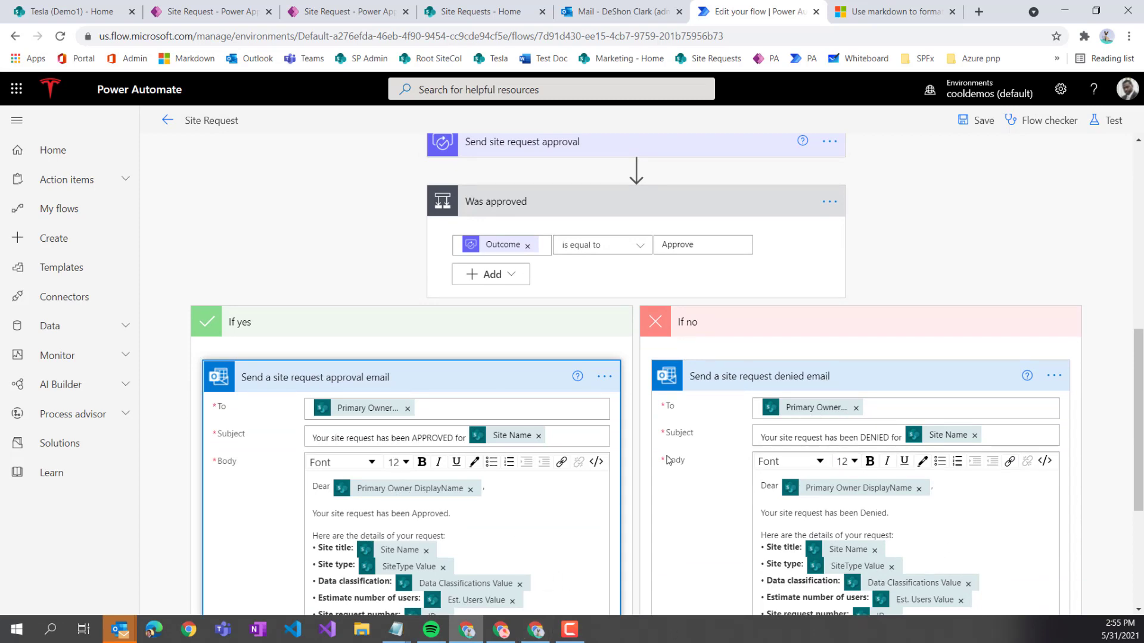
pyautogui.scroll(-4, 572, 480)
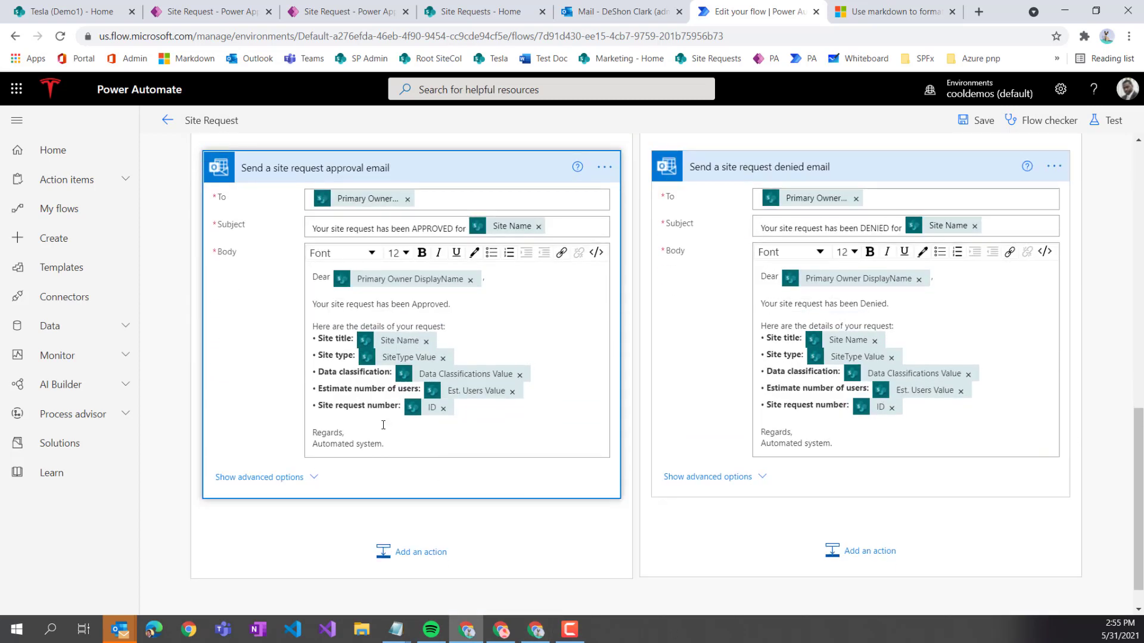
pyautogui.scroll(13, 530, 380)
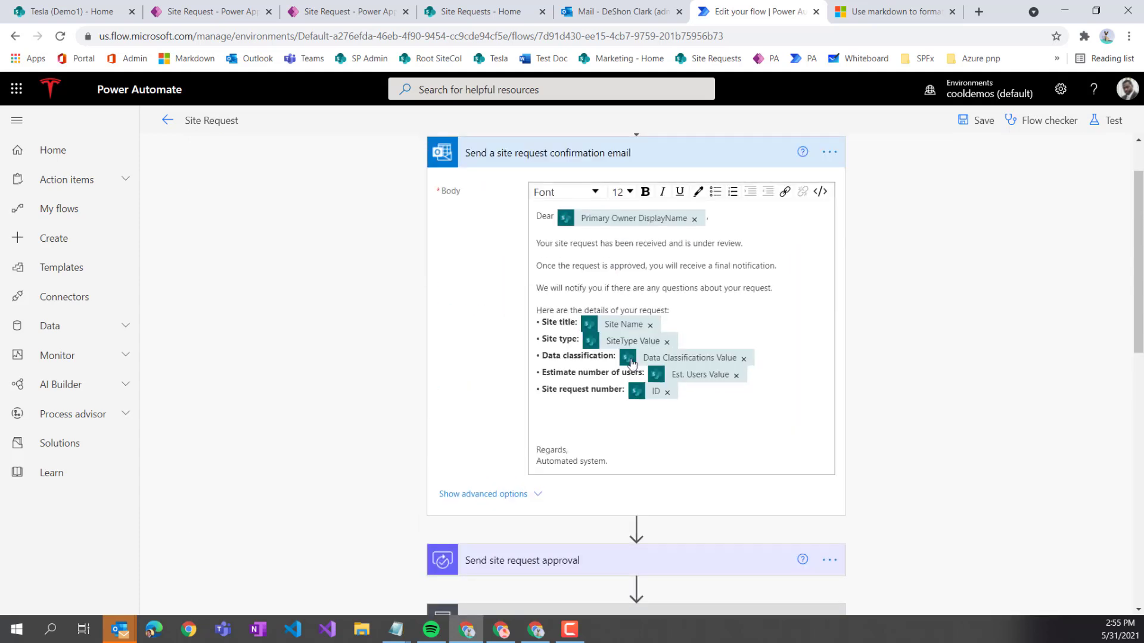
pyautogui.scroll(-3, 650, 331)
pyautogui.scroll(-10, 644, 321)
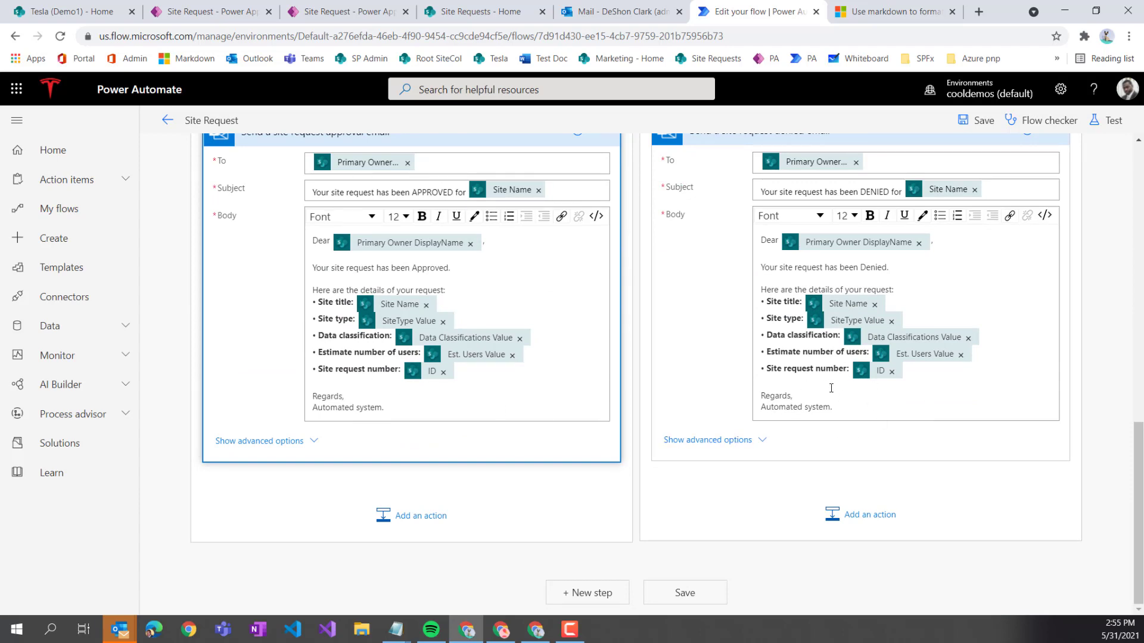
pyautogui.scroll(6, 831, 396)
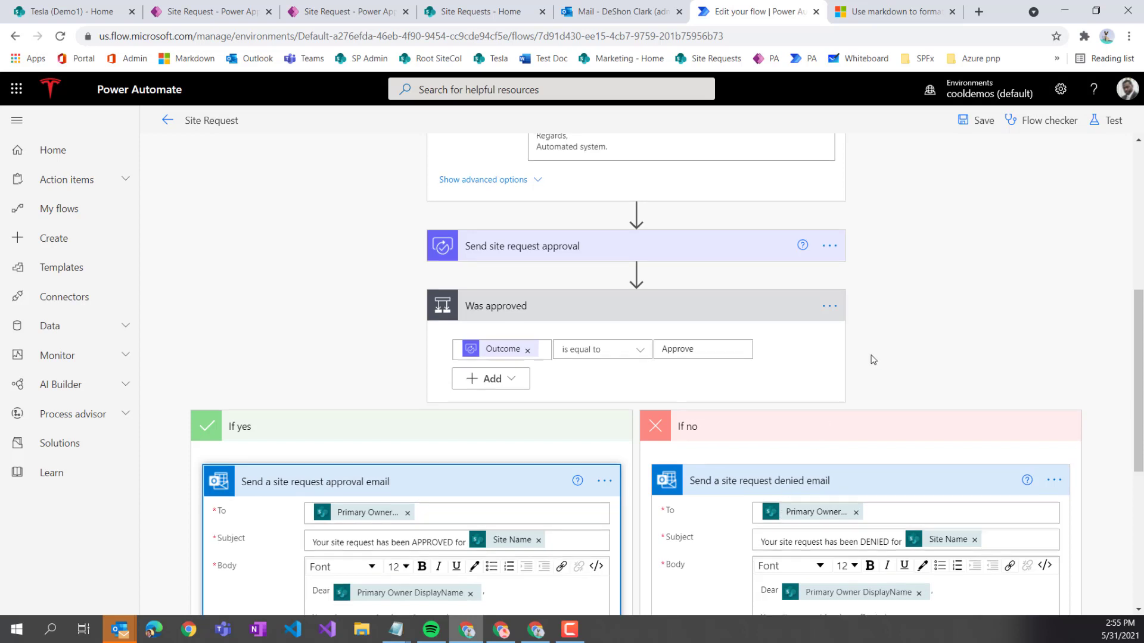
pyautogui.scroll(1, 866, 357)
pyautogui.click(667, 319)
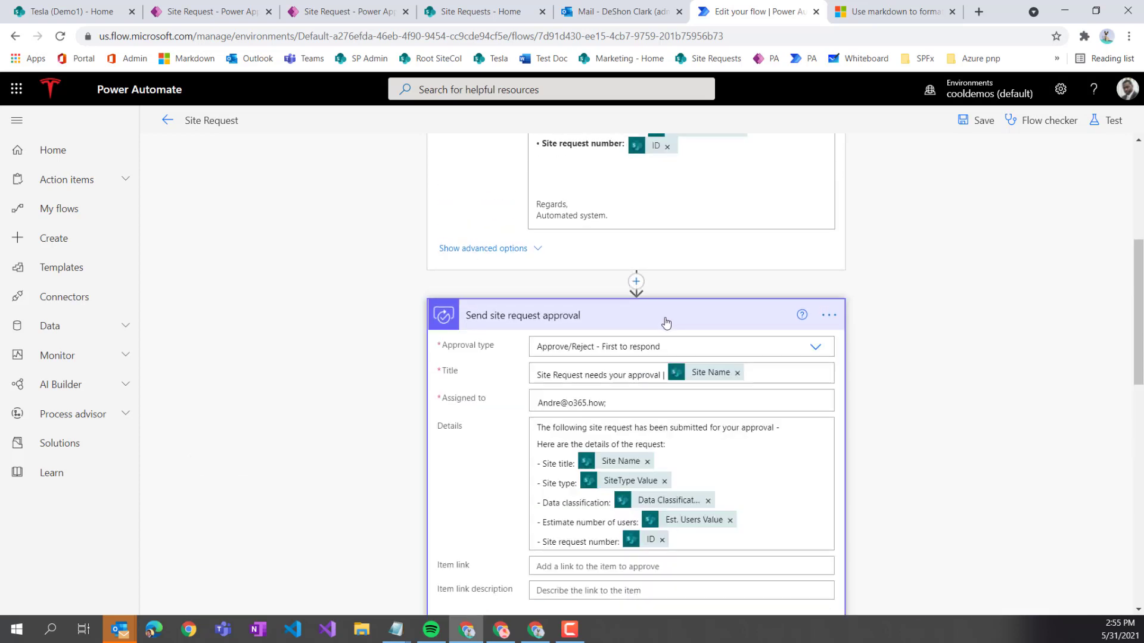
pyautogui.scroll(5, 660, 323)
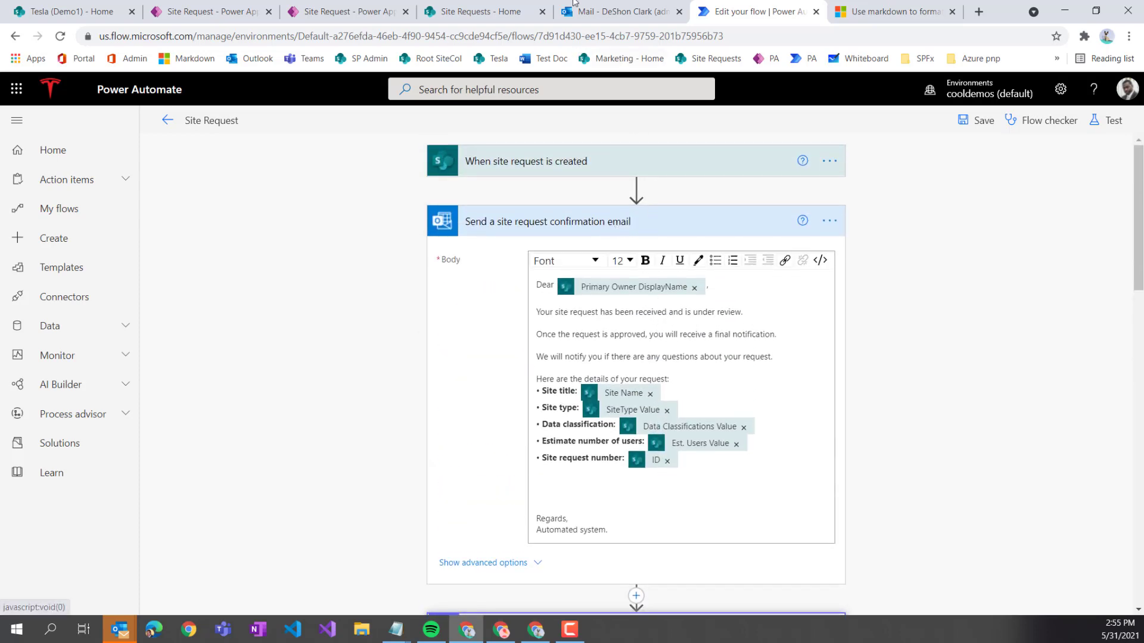
# - Read the site request received and APPROVED emails in Outlook, then return to the flow editor
pyautogui.click(620, 12)
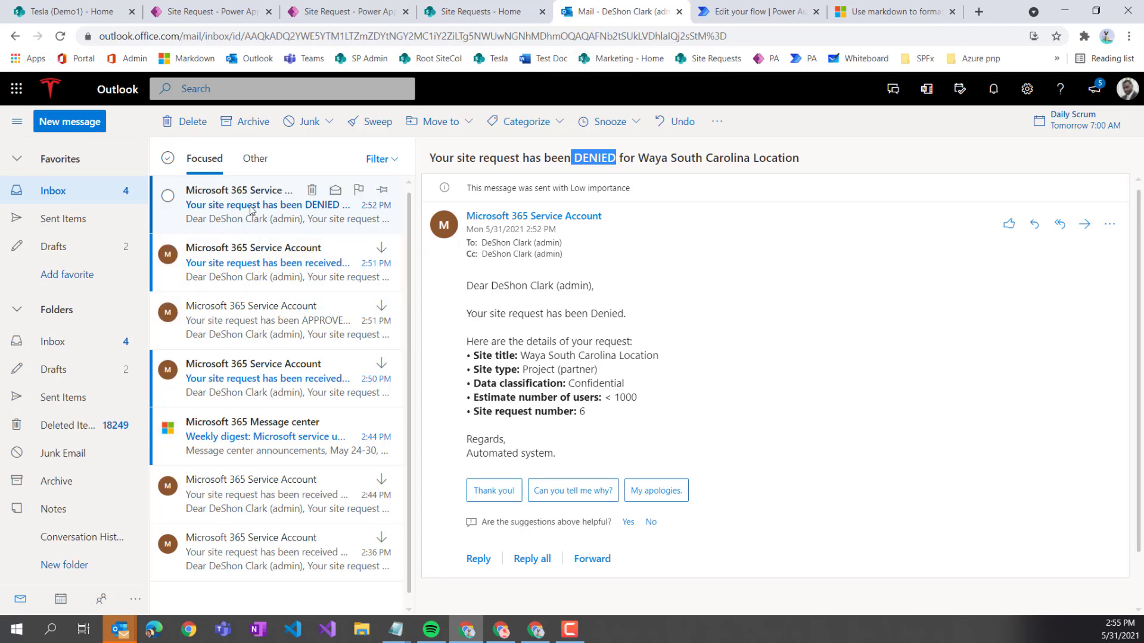
pyautogui.click(286, 270)
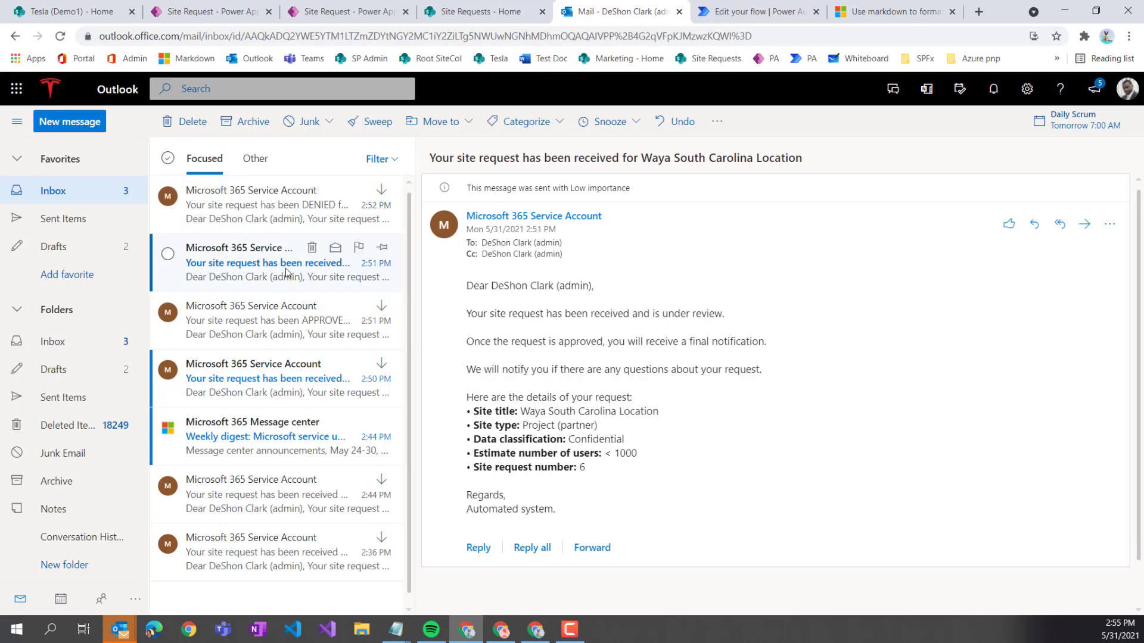
pyautogui.click(259, 330)
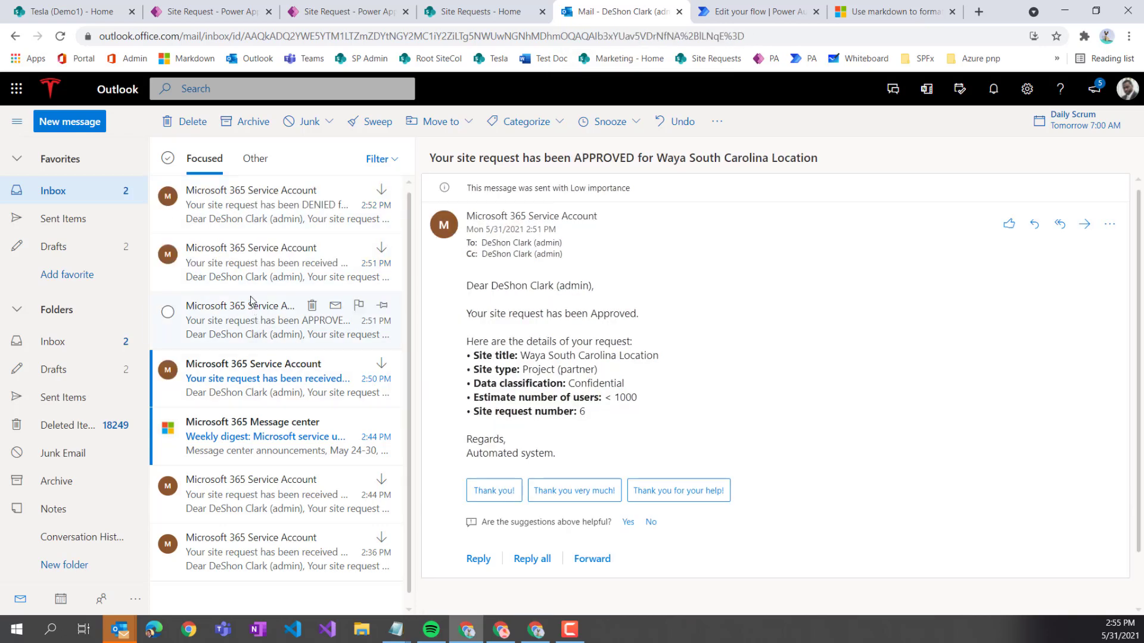
pyautogui.click(244, 256)
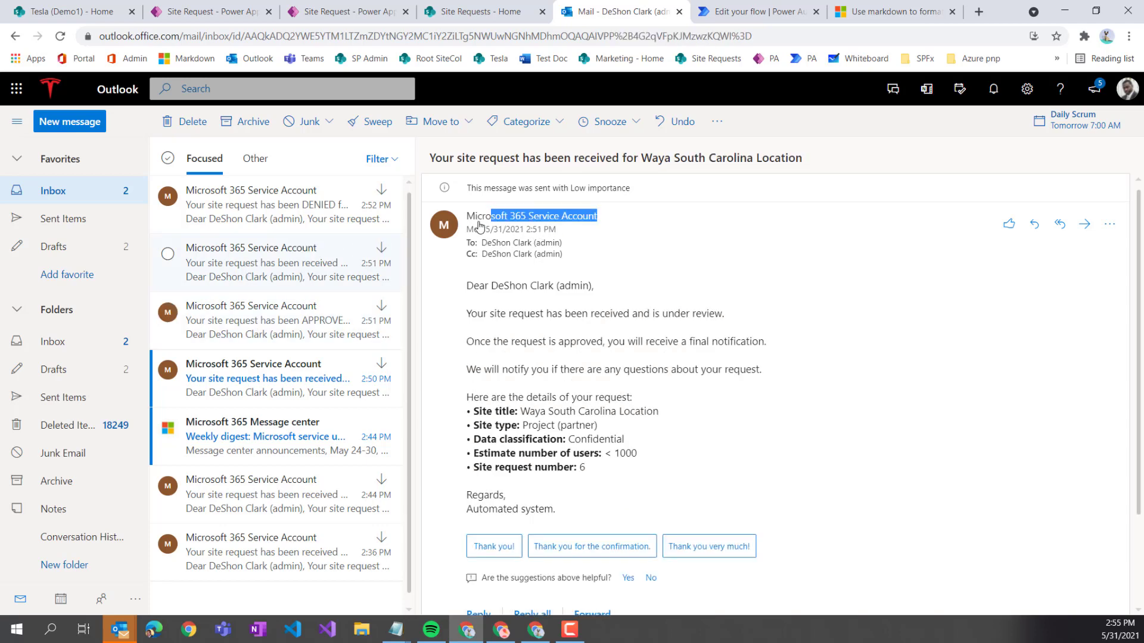
pyautogui.moveTo(600, 221); pyautogui.dragTo(468, 221)
pyautogui.click(753, 11)
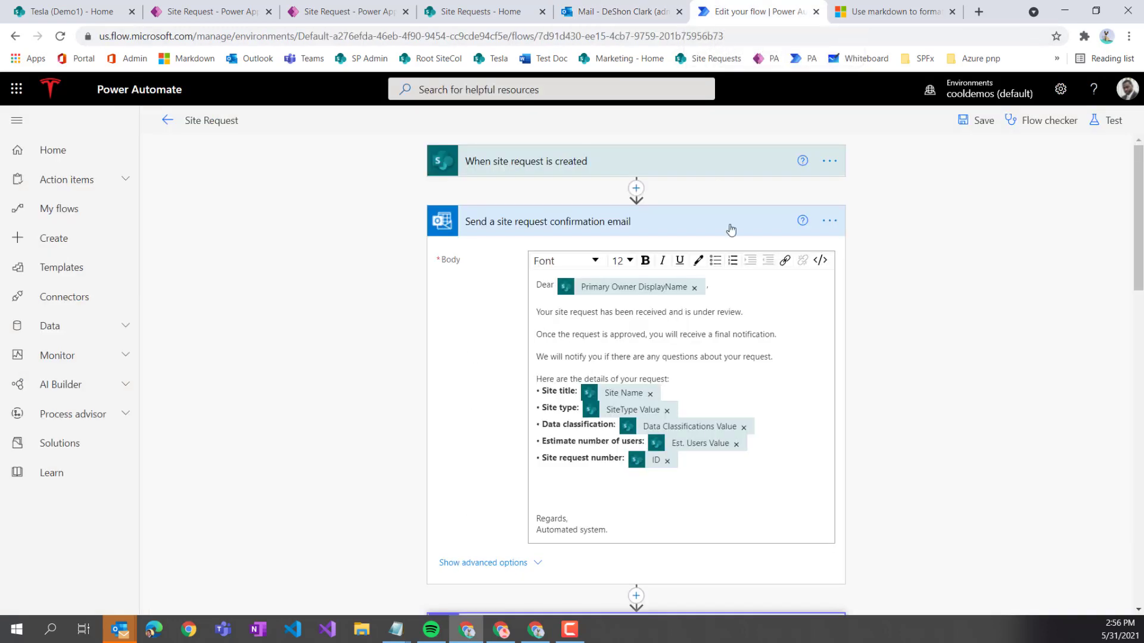
pyautogui.click(829, 220)
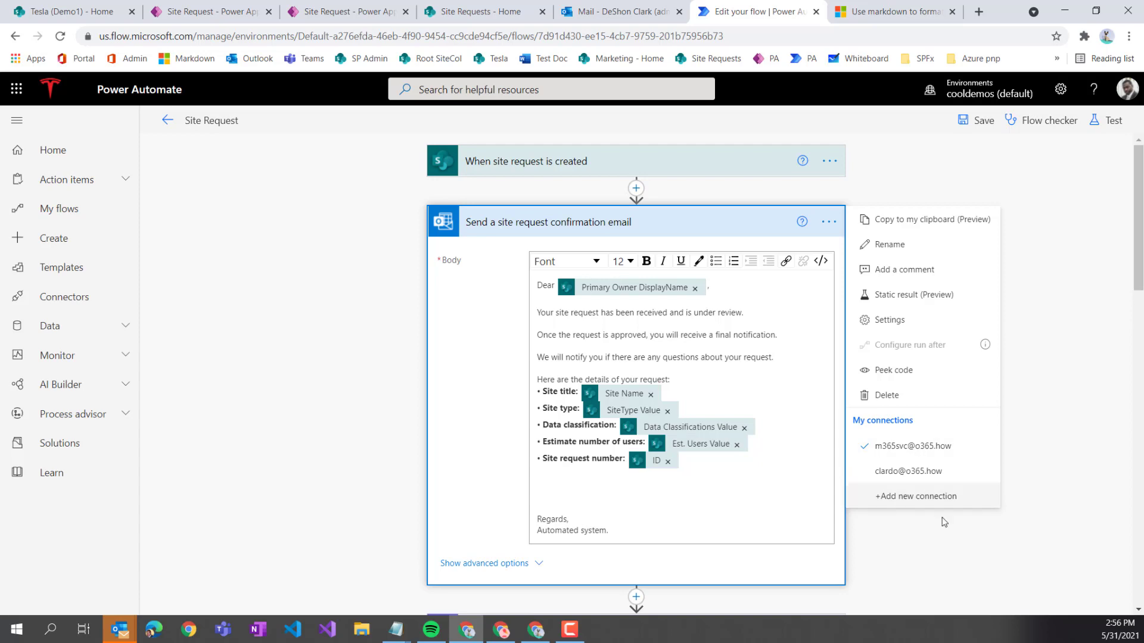
pyautogui.scroll(-5, 795, 359)
pyautogui.scroll(-7, 795, 359)
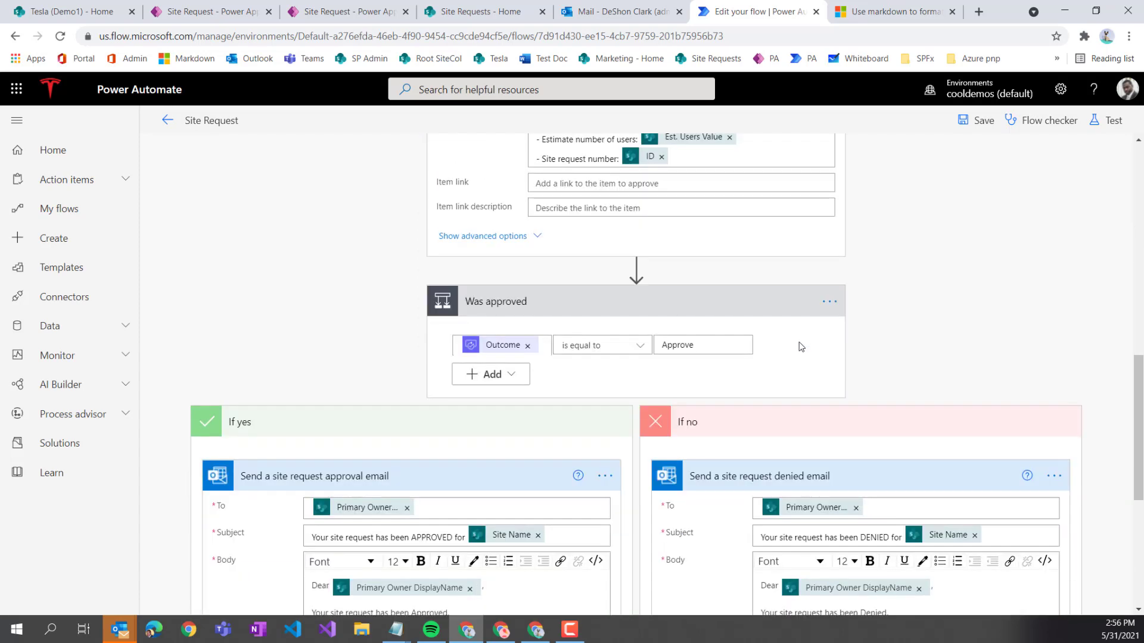
pyautogui.scroll(5, 801, 348)
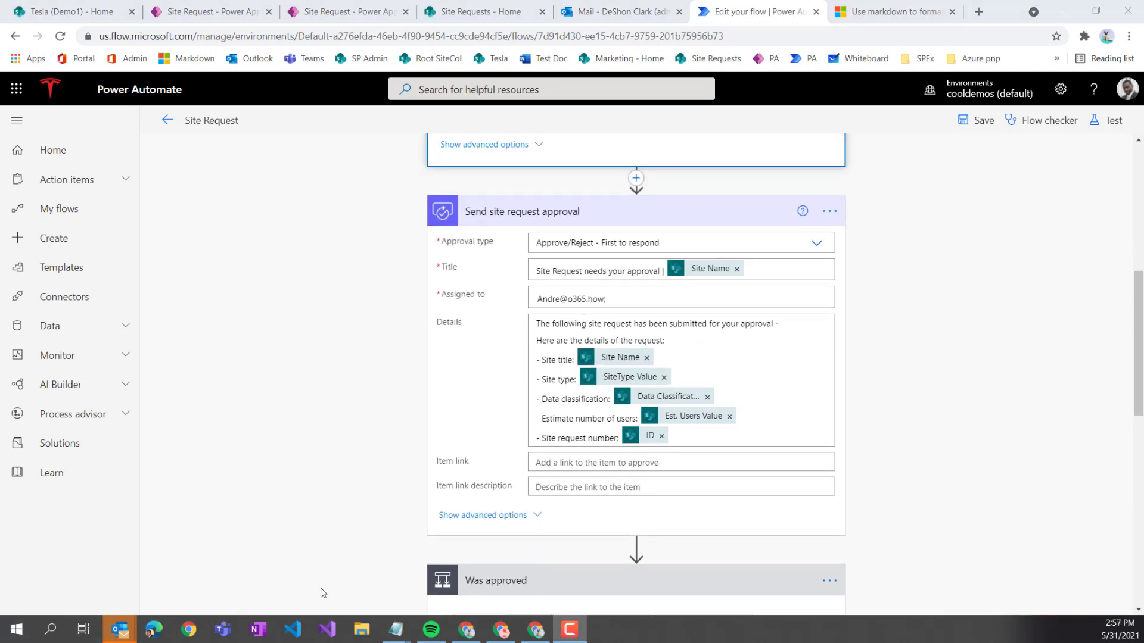
pyautogui.moveTo(611, 299); pyautogui.dragTo(532, 303)
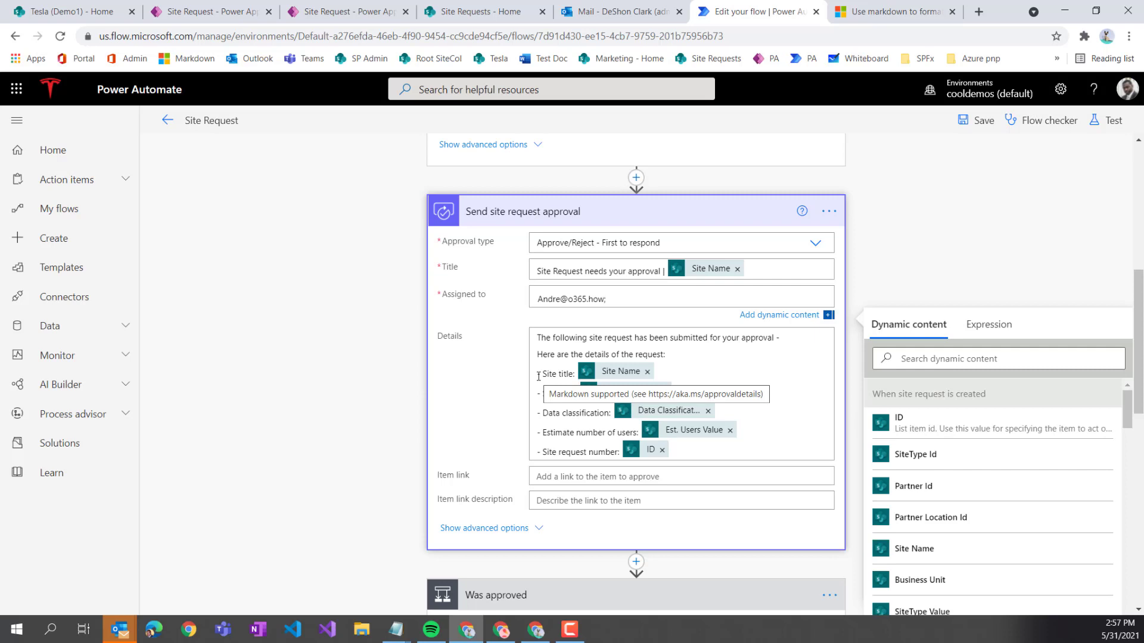
pyautogui.write(';')
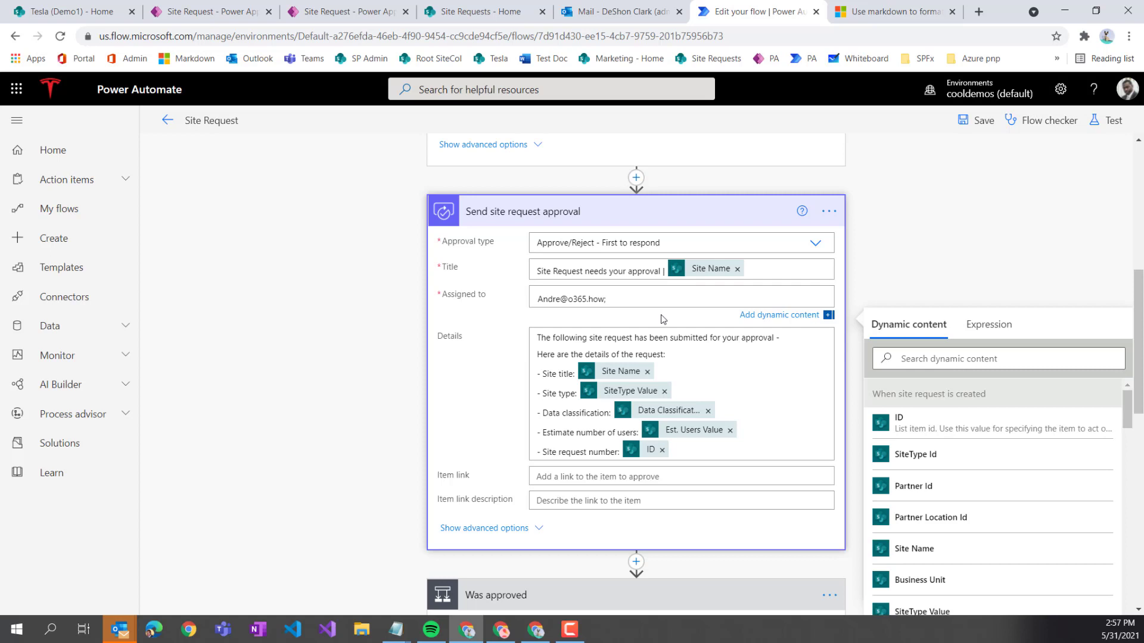
pyautogui.scroll(-6, 800, 293)
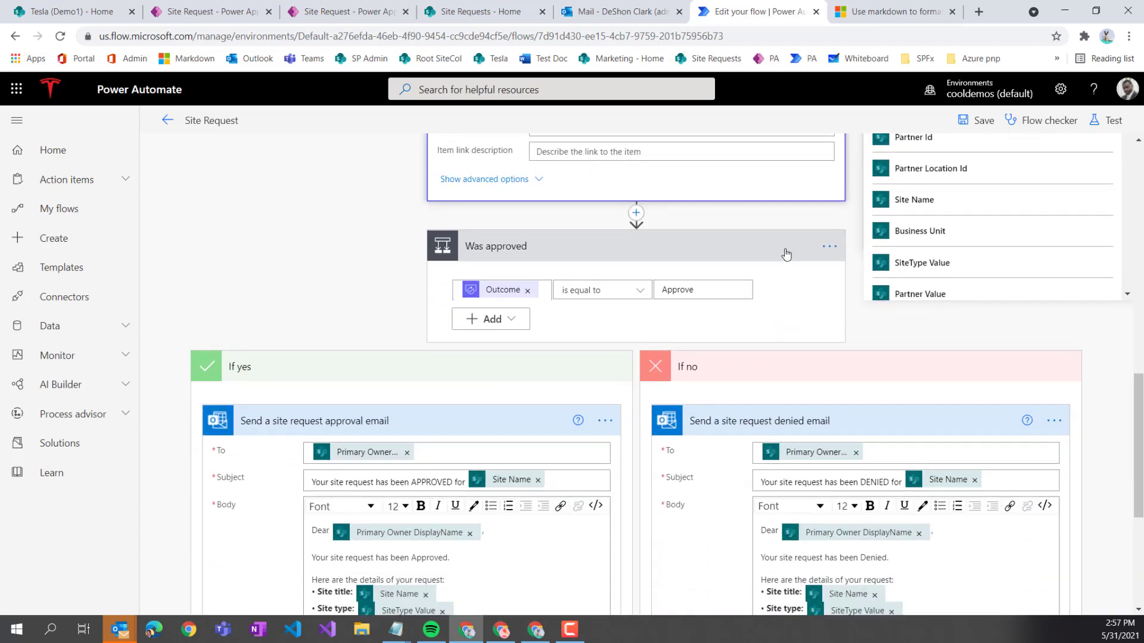
pyautogui.scroll(-5, 768, 280)
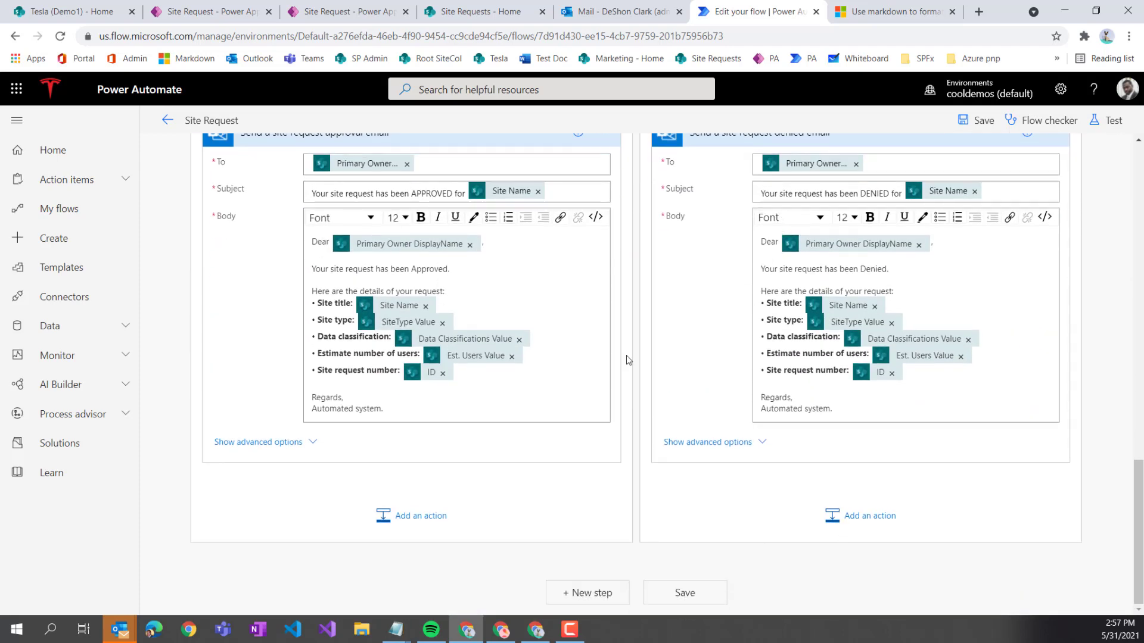
pyautogui.scroll(2, 477, 333)
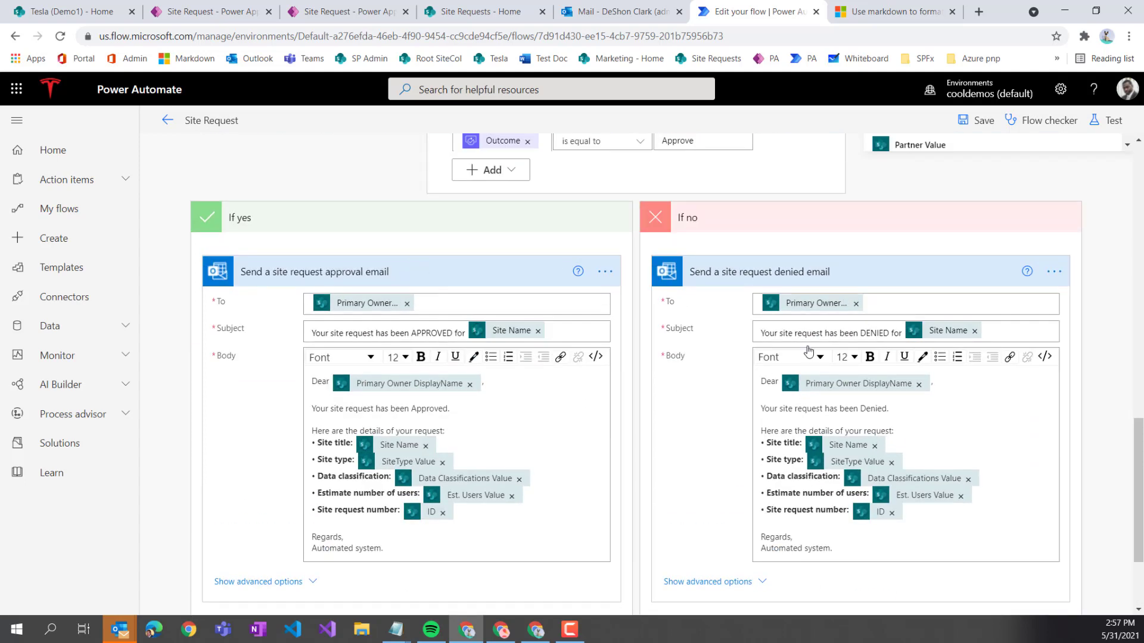
pyautogui.scroll(1, 678, 373)
pyautogui.scroll(1, 678, 373)
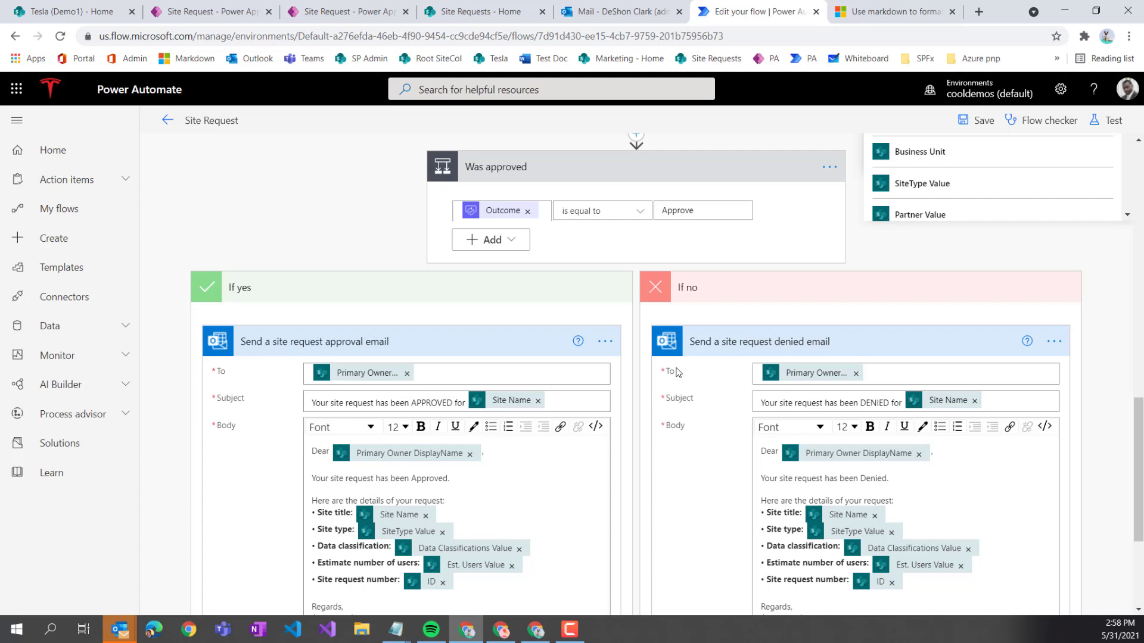
pyautogui.scroll(6, 814, 388)
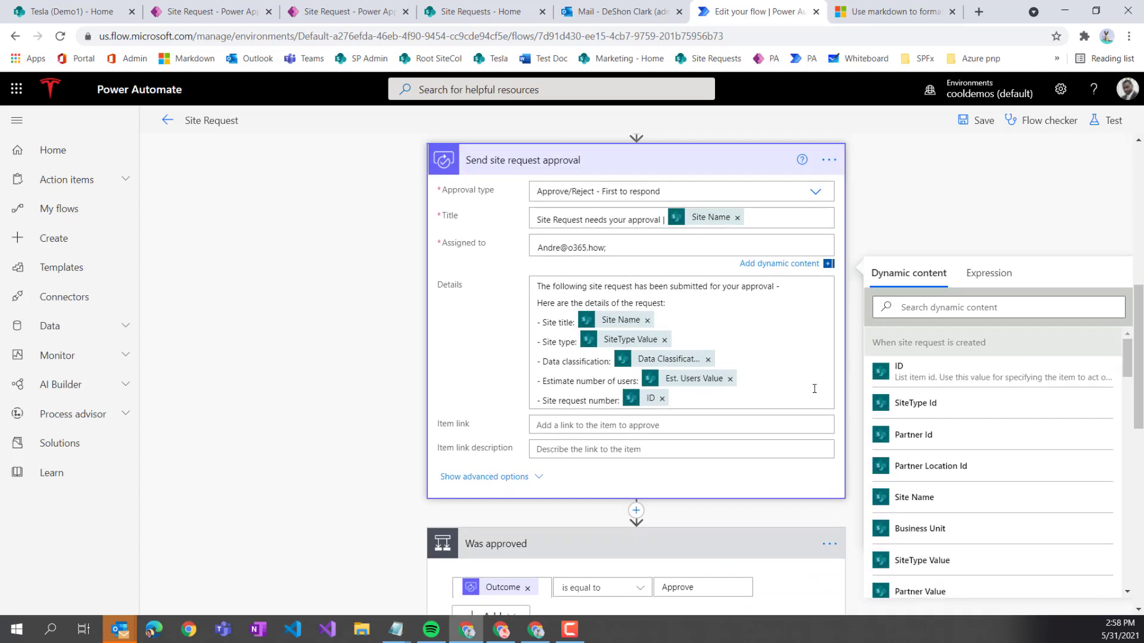
pyautogui.scroll(2, 813, 388)
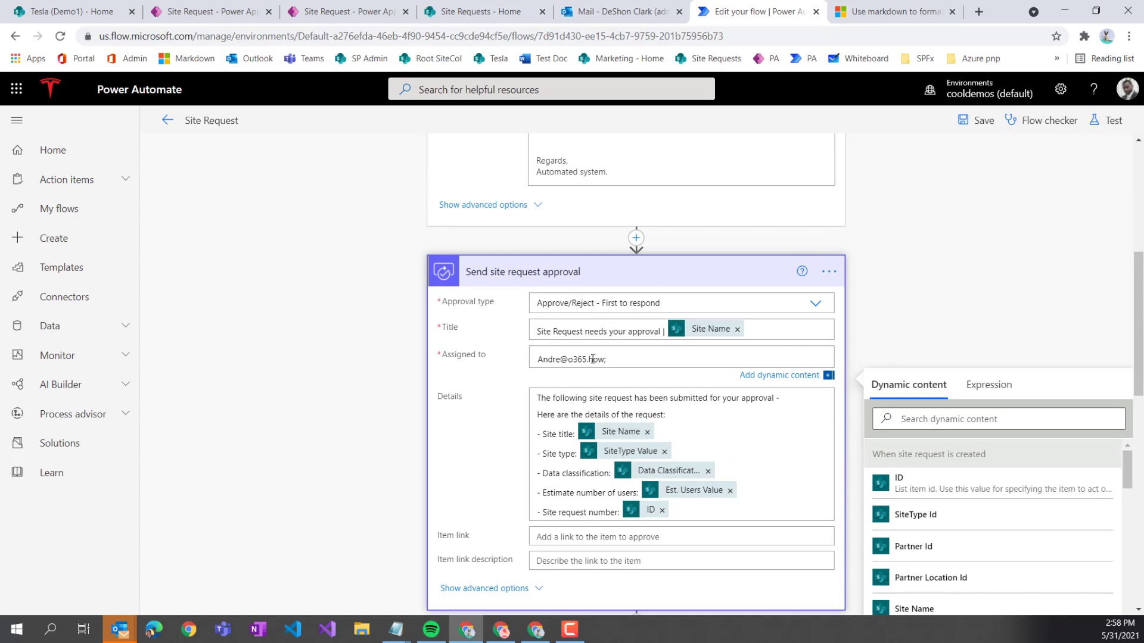